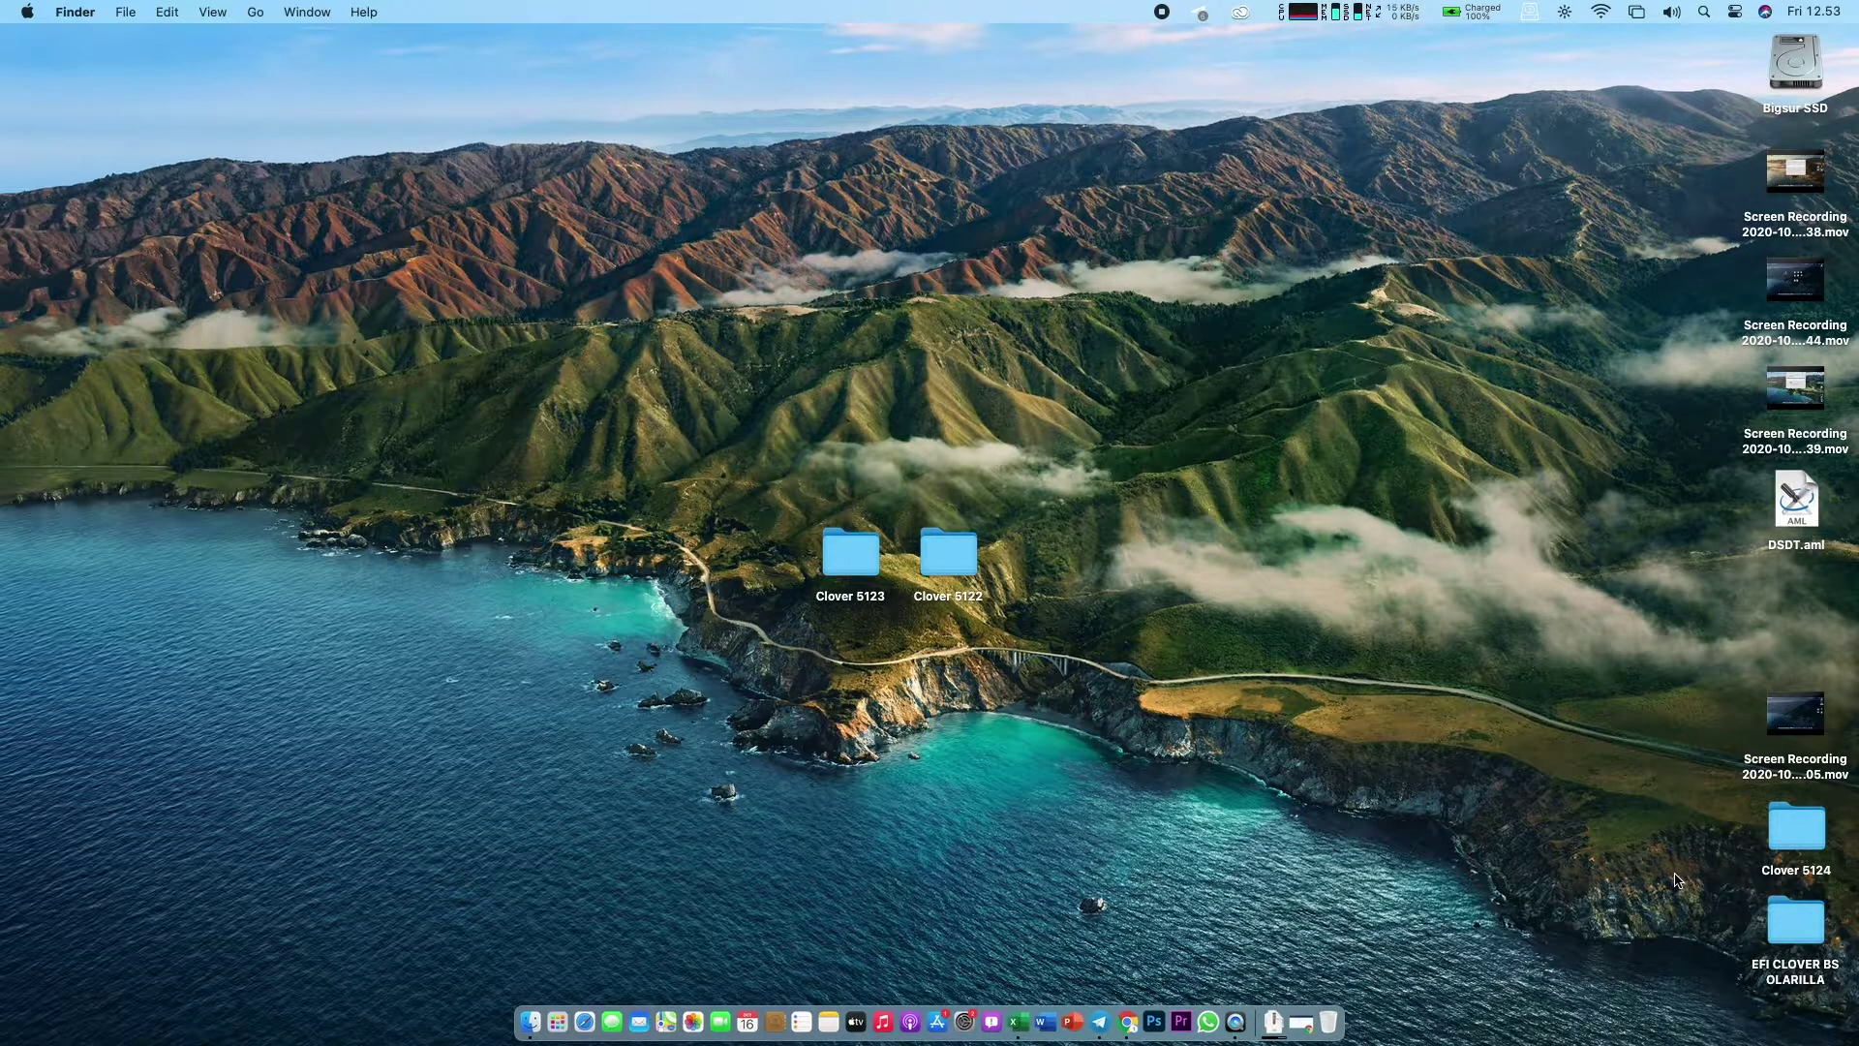
# Step: Reposition the Clover 5124 folder on the desktop, placing it just below the DSDT.aml file
pyautogui.moveTo(1806, 823); pyautogui.dragTo(1168, 352)
pyautogui.click(1105, 557)
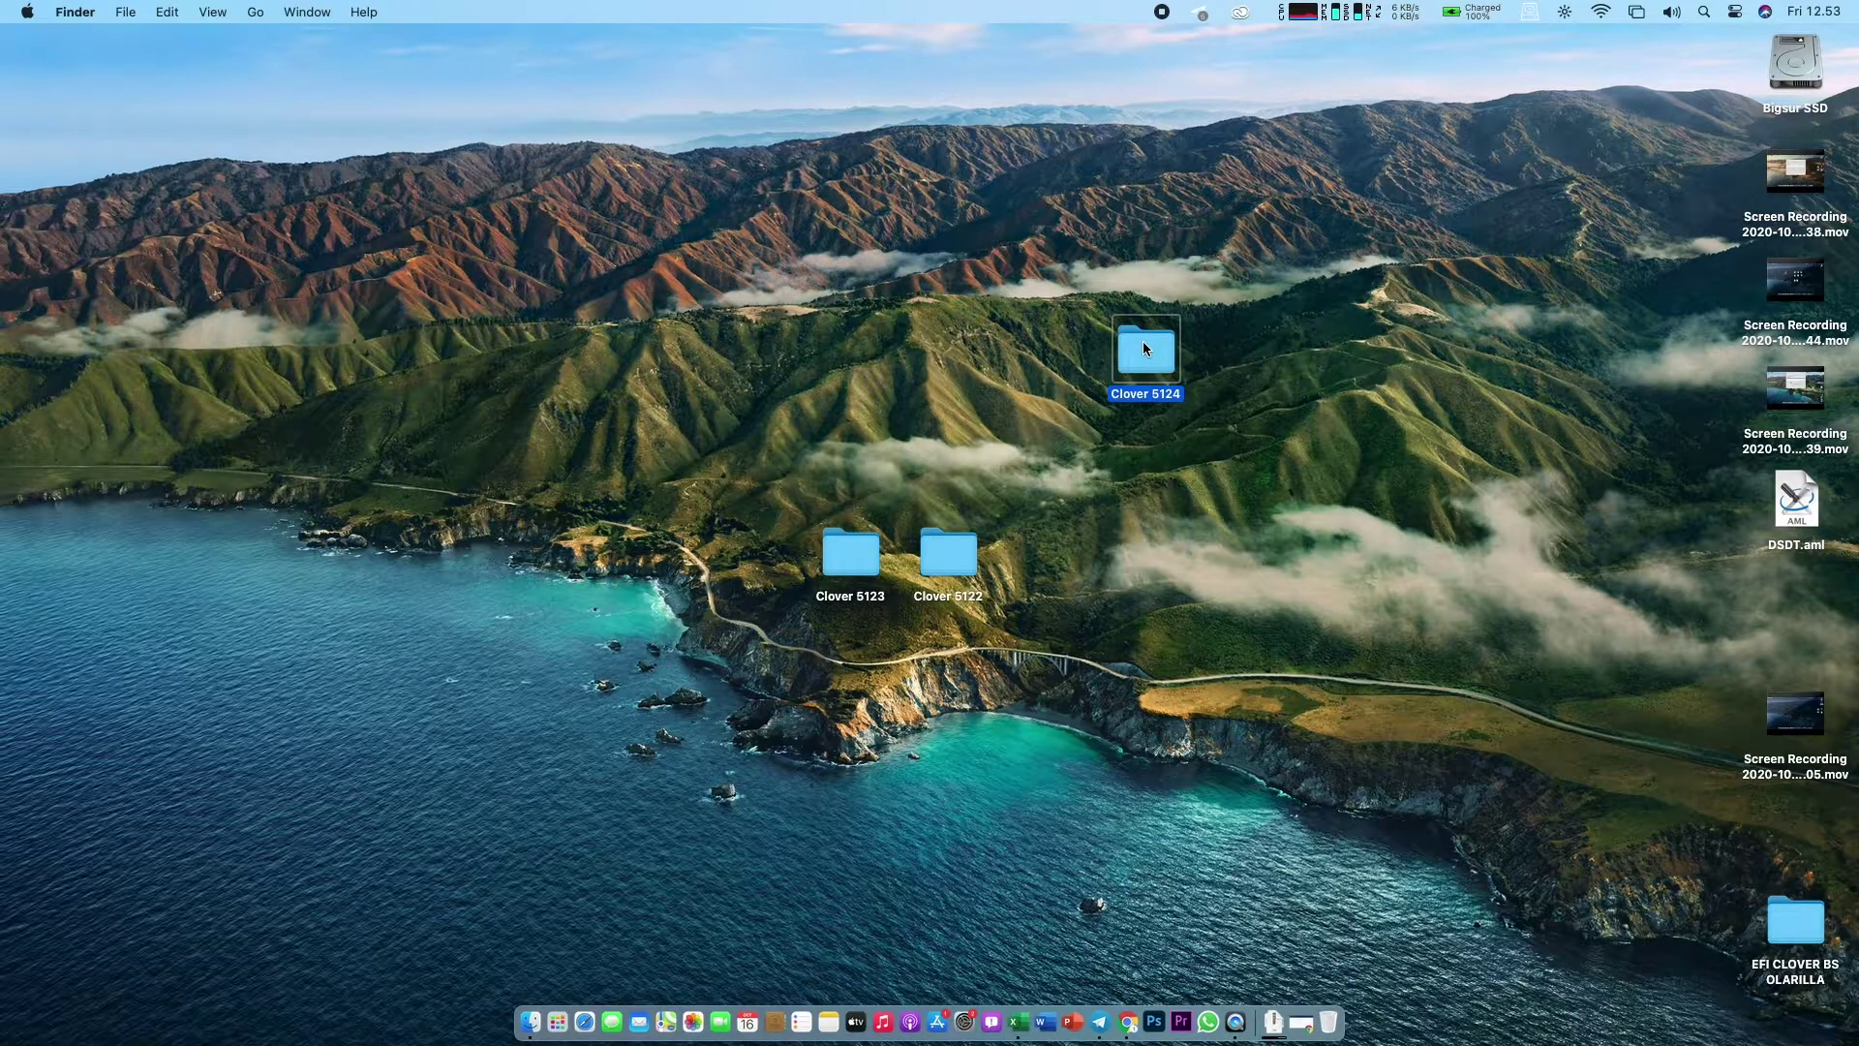
pyautogui.moveTo(1144, 349); pyautogui.dragTo(1796, 595)
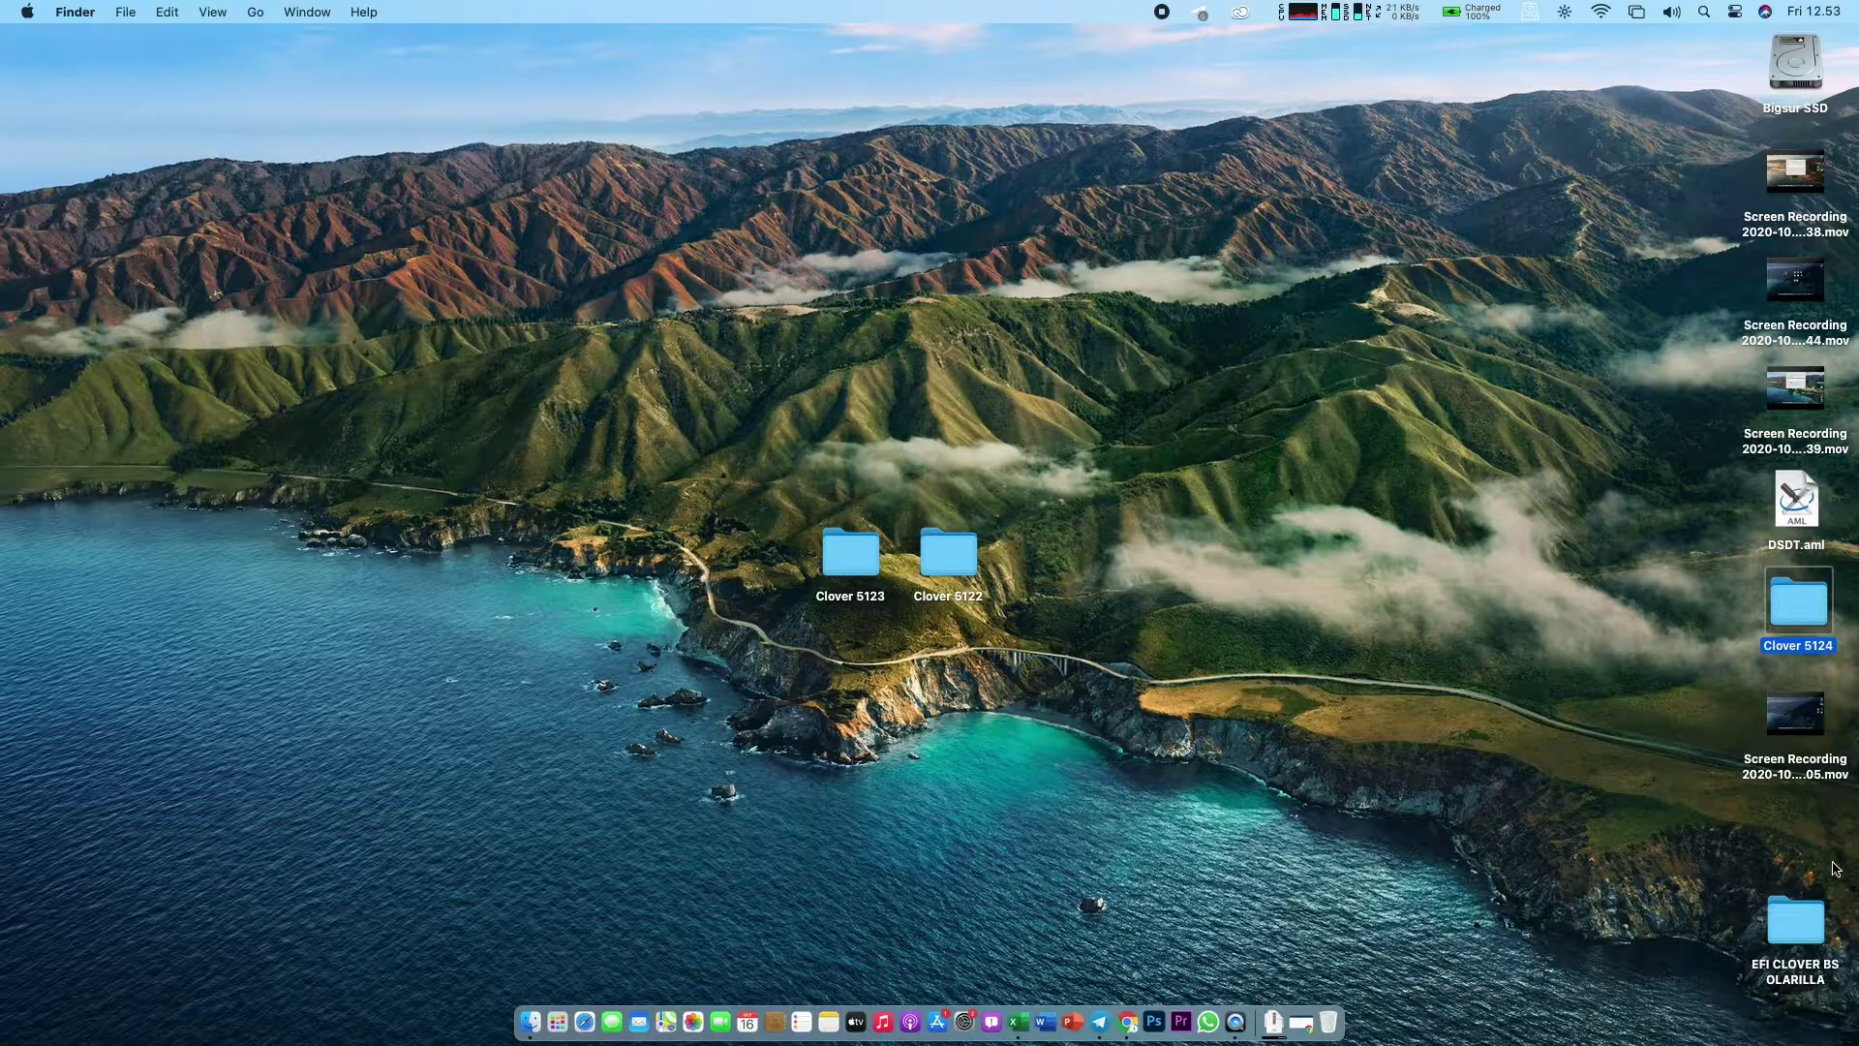
# Step: Switch to Chrome and load olarila.com in a new tab
pyautogui.click(1302, 1012)
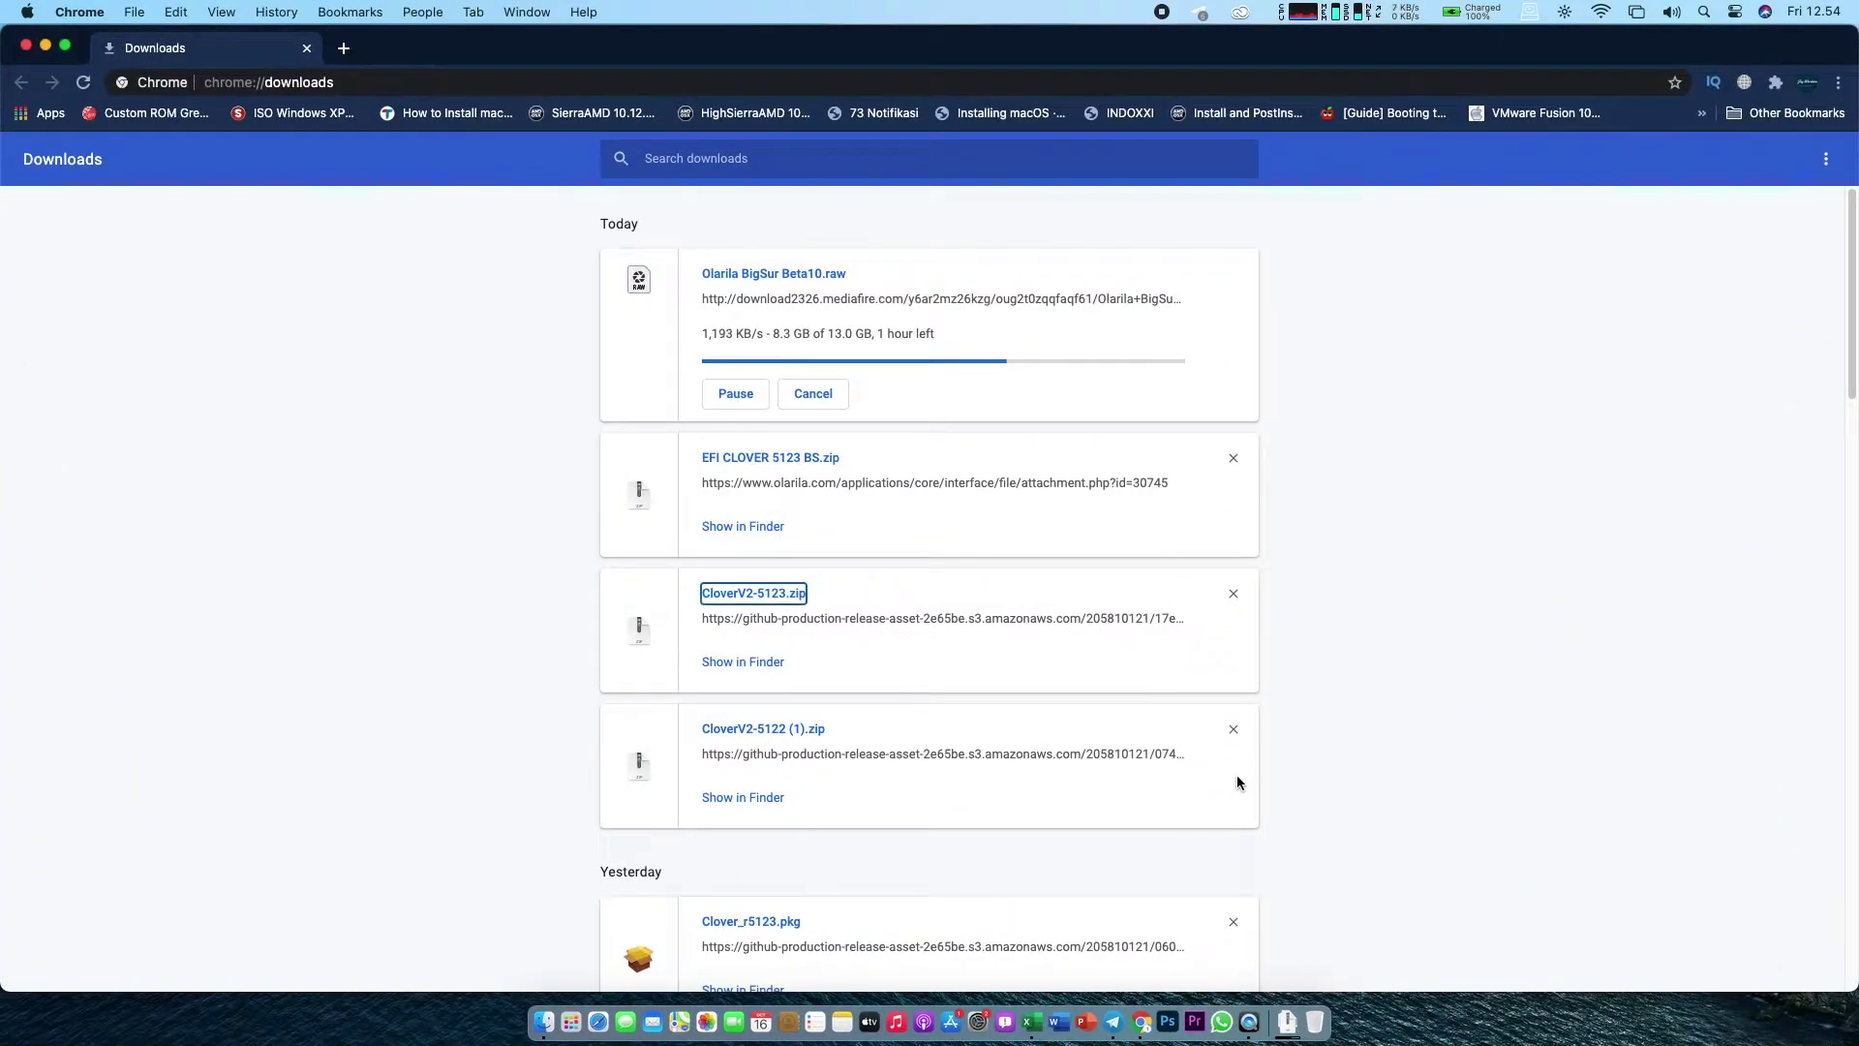
pyautogui.click(344, 49)
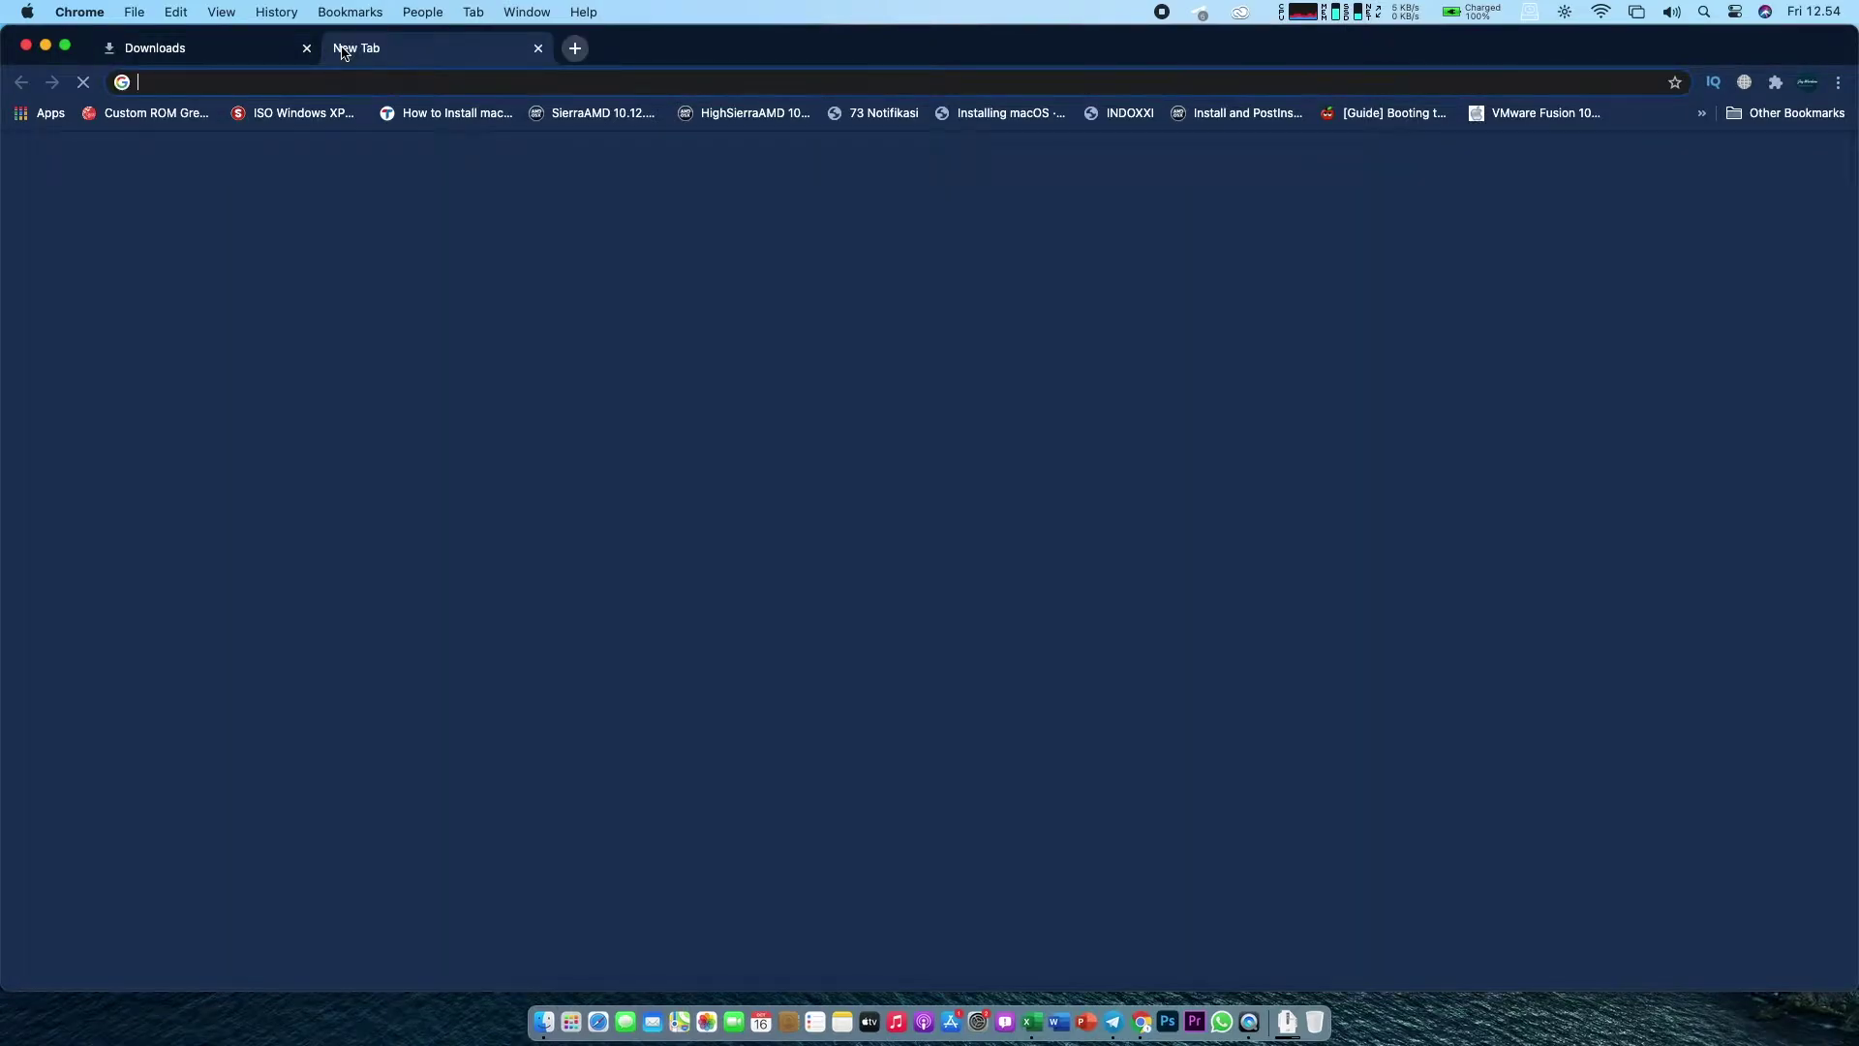
pyautogui.write('ol')
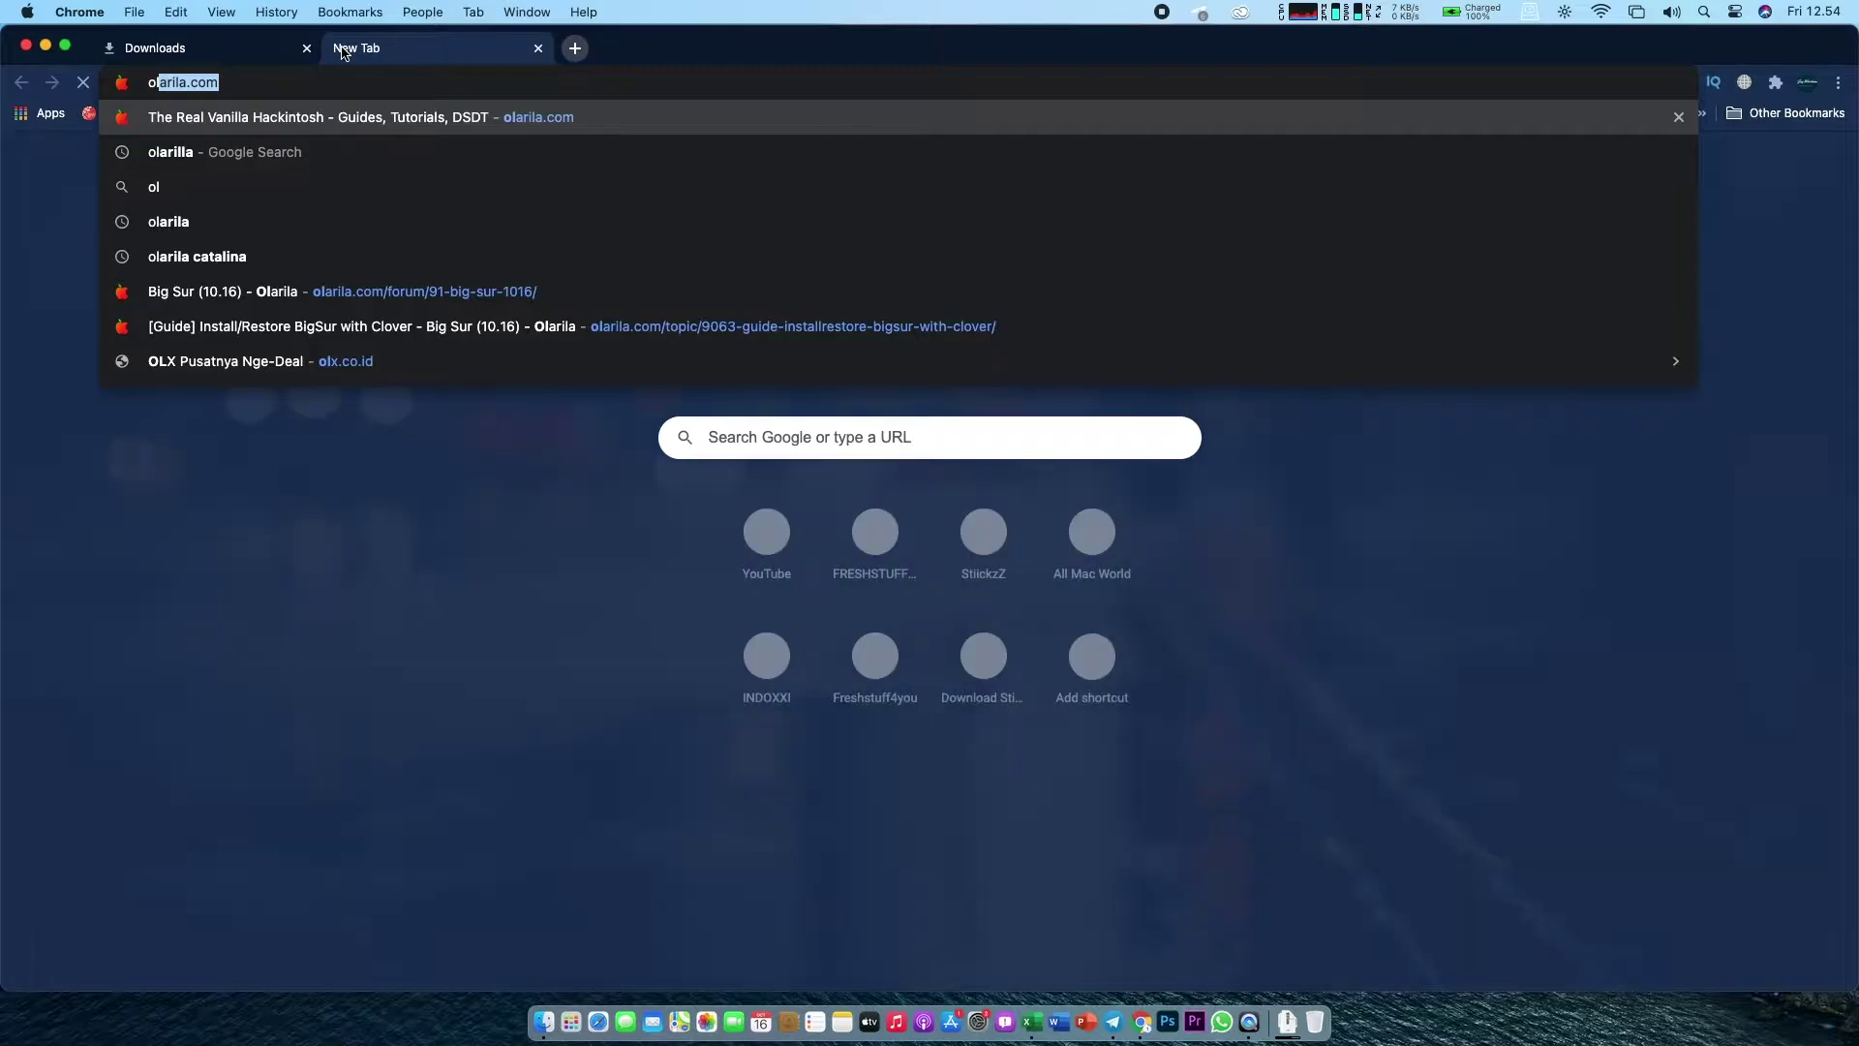
pyautogui.press('Return')
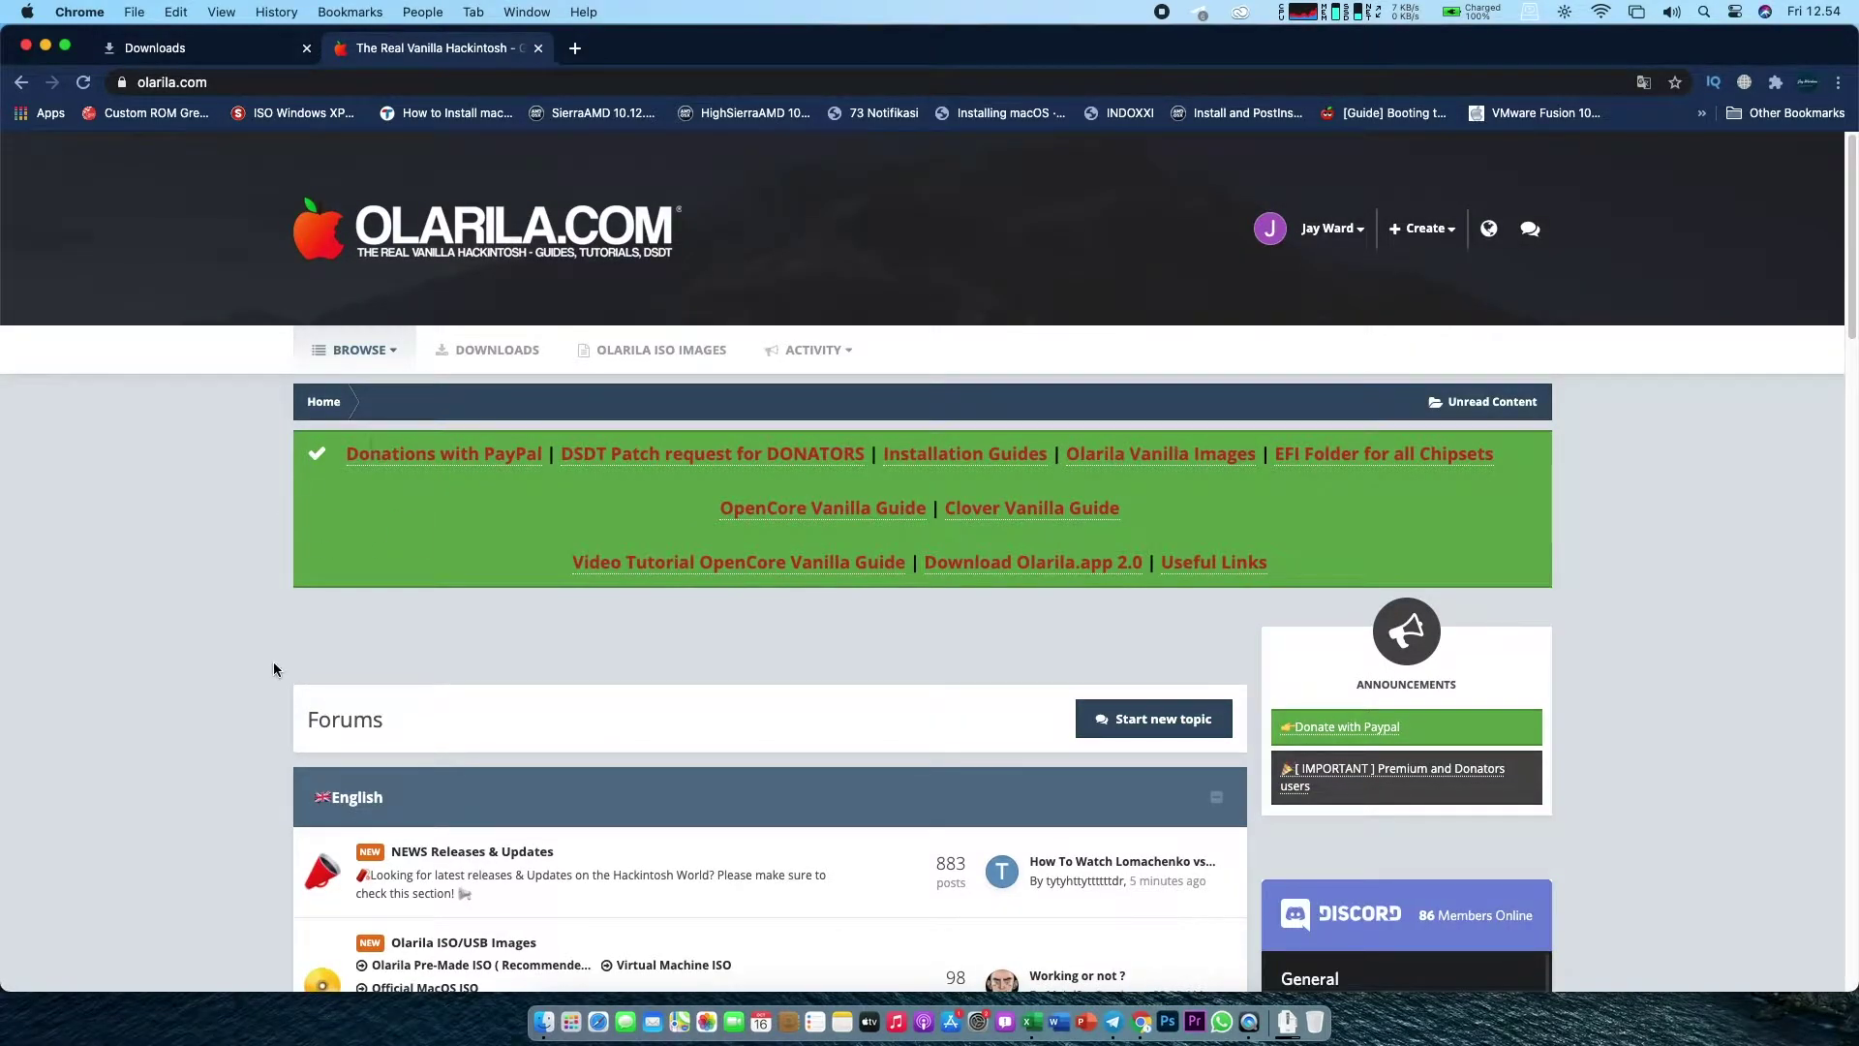
# Step: Open the Big Sur (10.16) subforum from the macOS section of the Olarila forum list
pyautogui.scroll(-1, 228, 776)
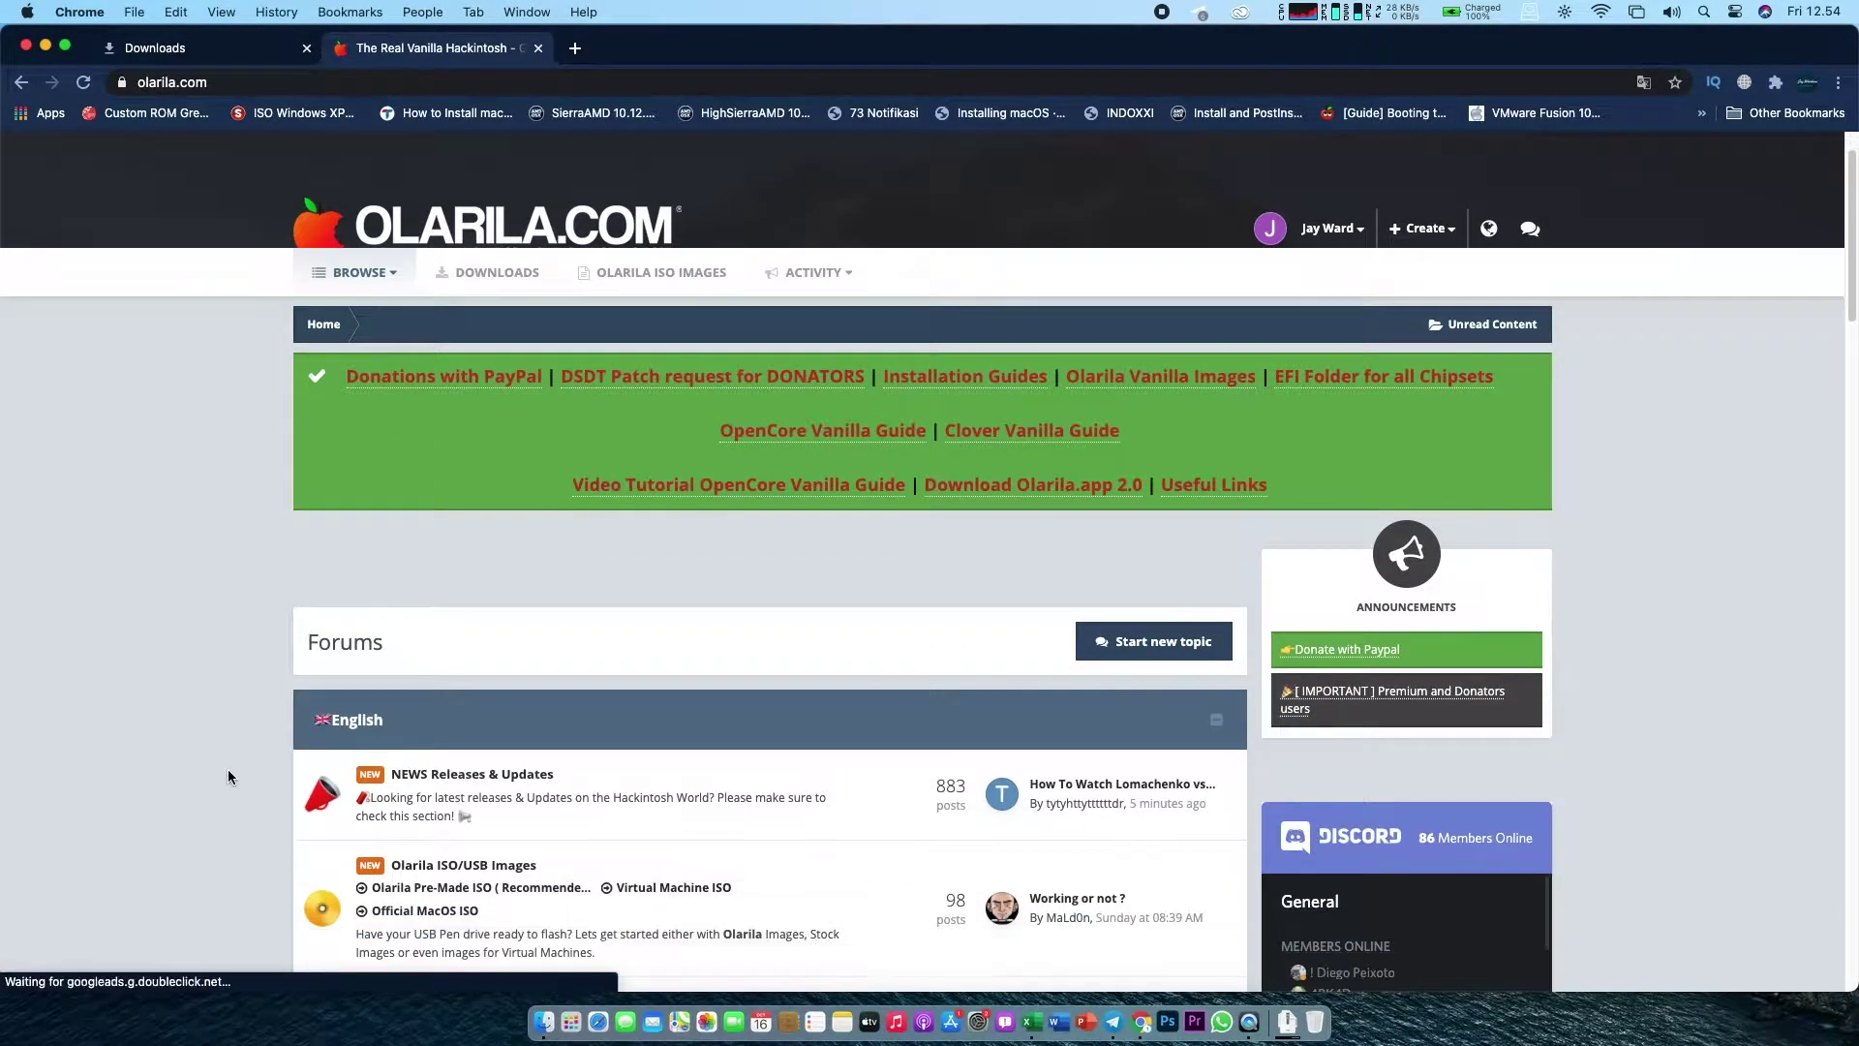
pyautogui.scroll(-3, 228, 771)
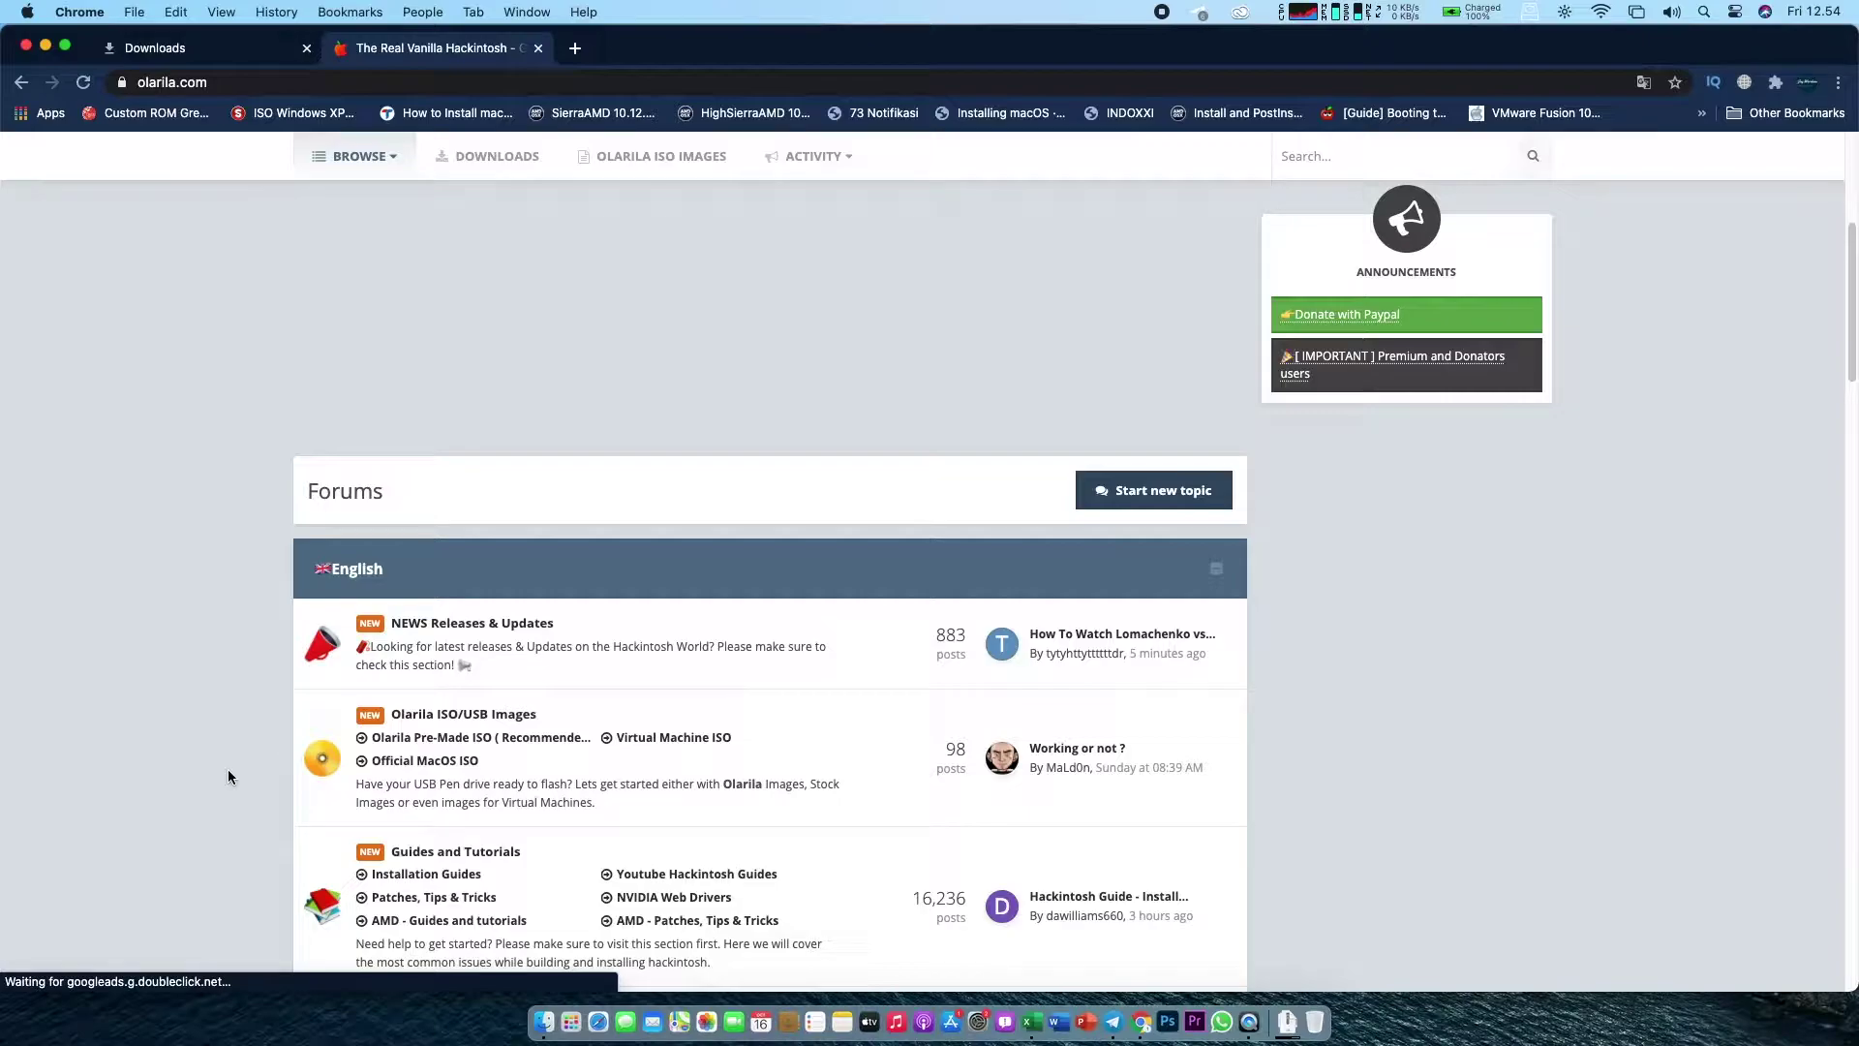
pyautogui.scroll(-3, 228, 776)
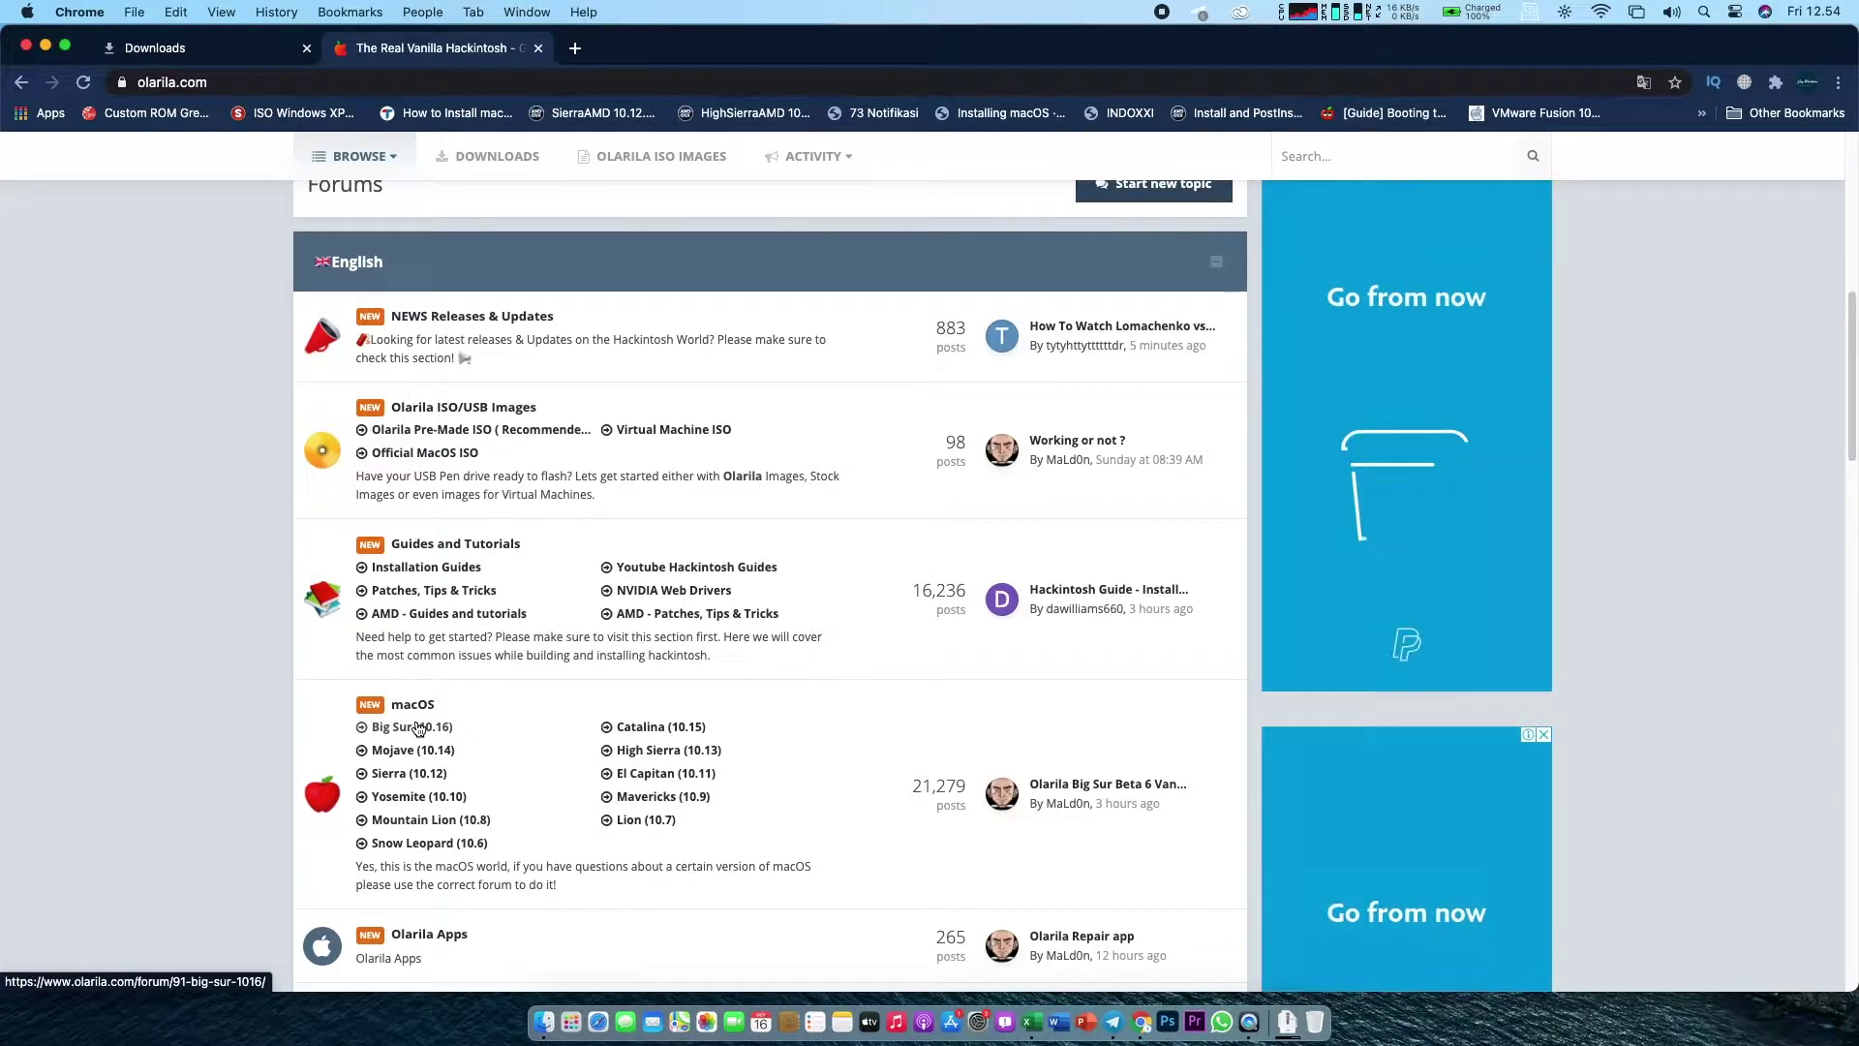
pyautogui.click(418, 728)
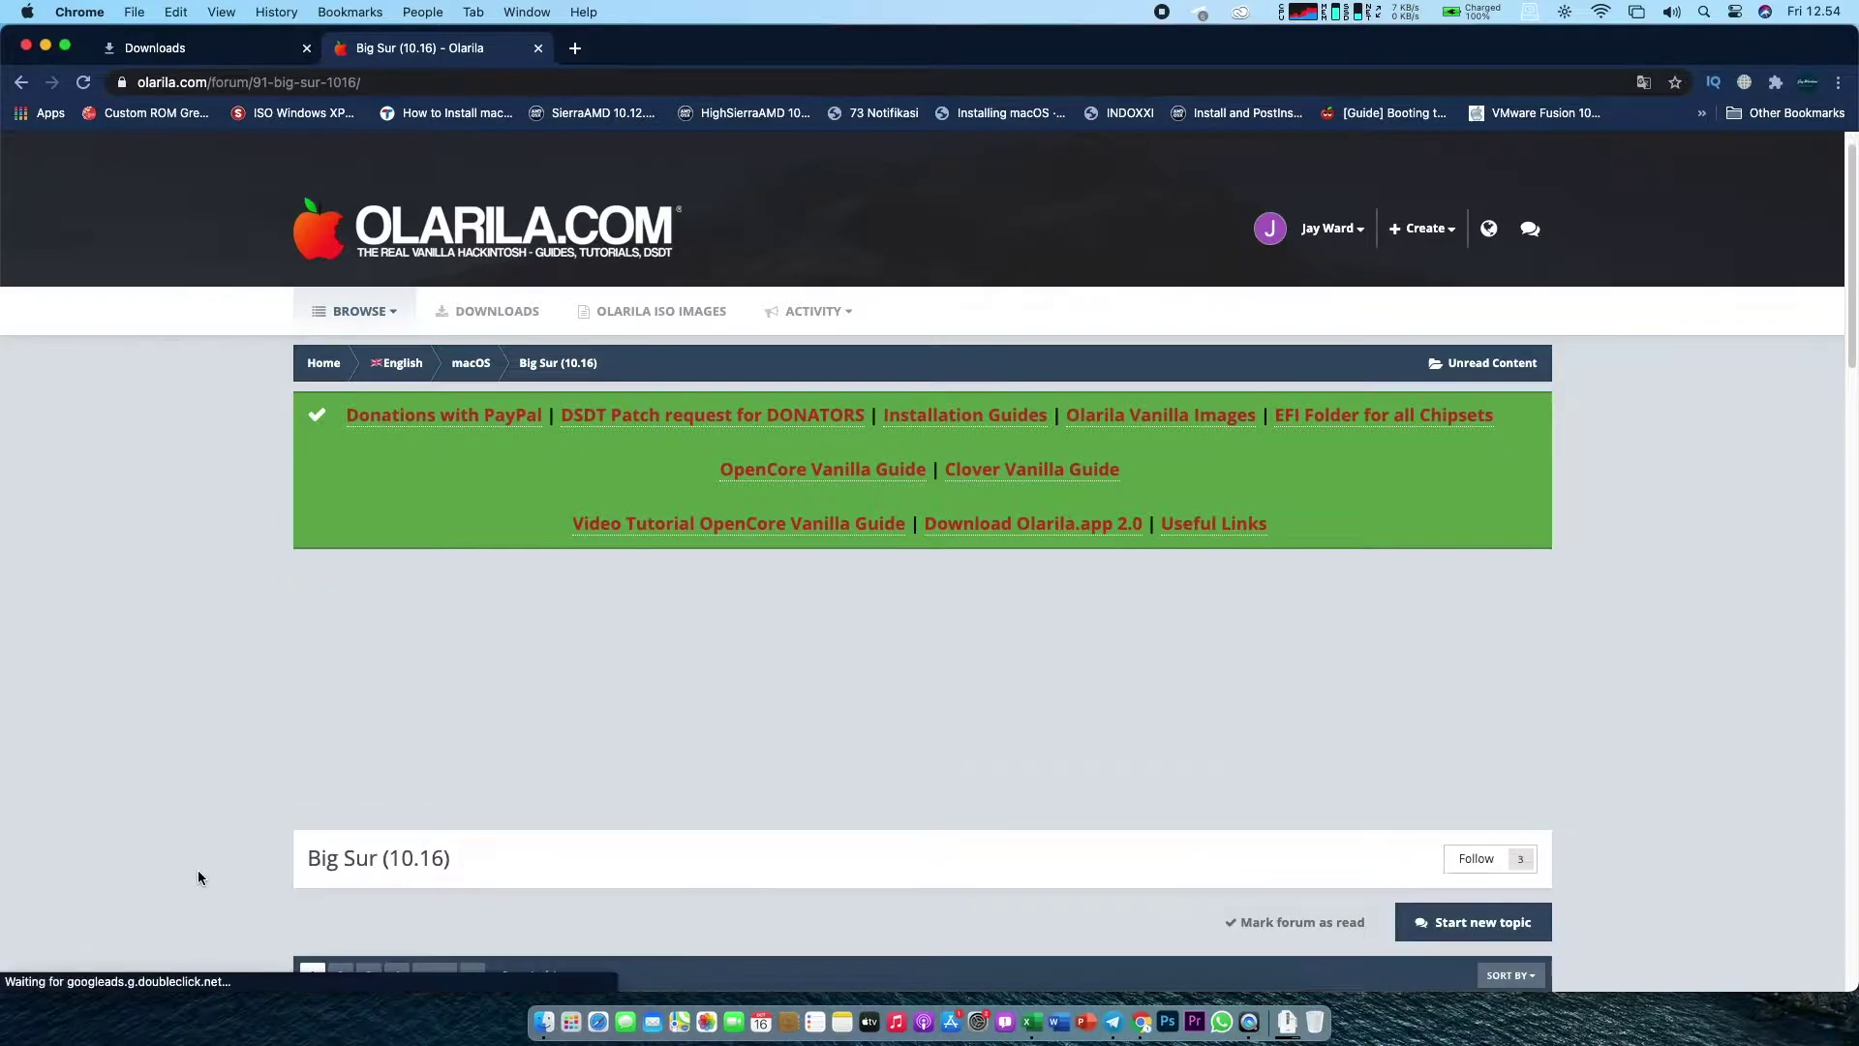
# Step: Open the pinned topic "macOS Big Sur with Clover" in the Big Sur forum
pyautogui.scroll(-3, 197, 877)
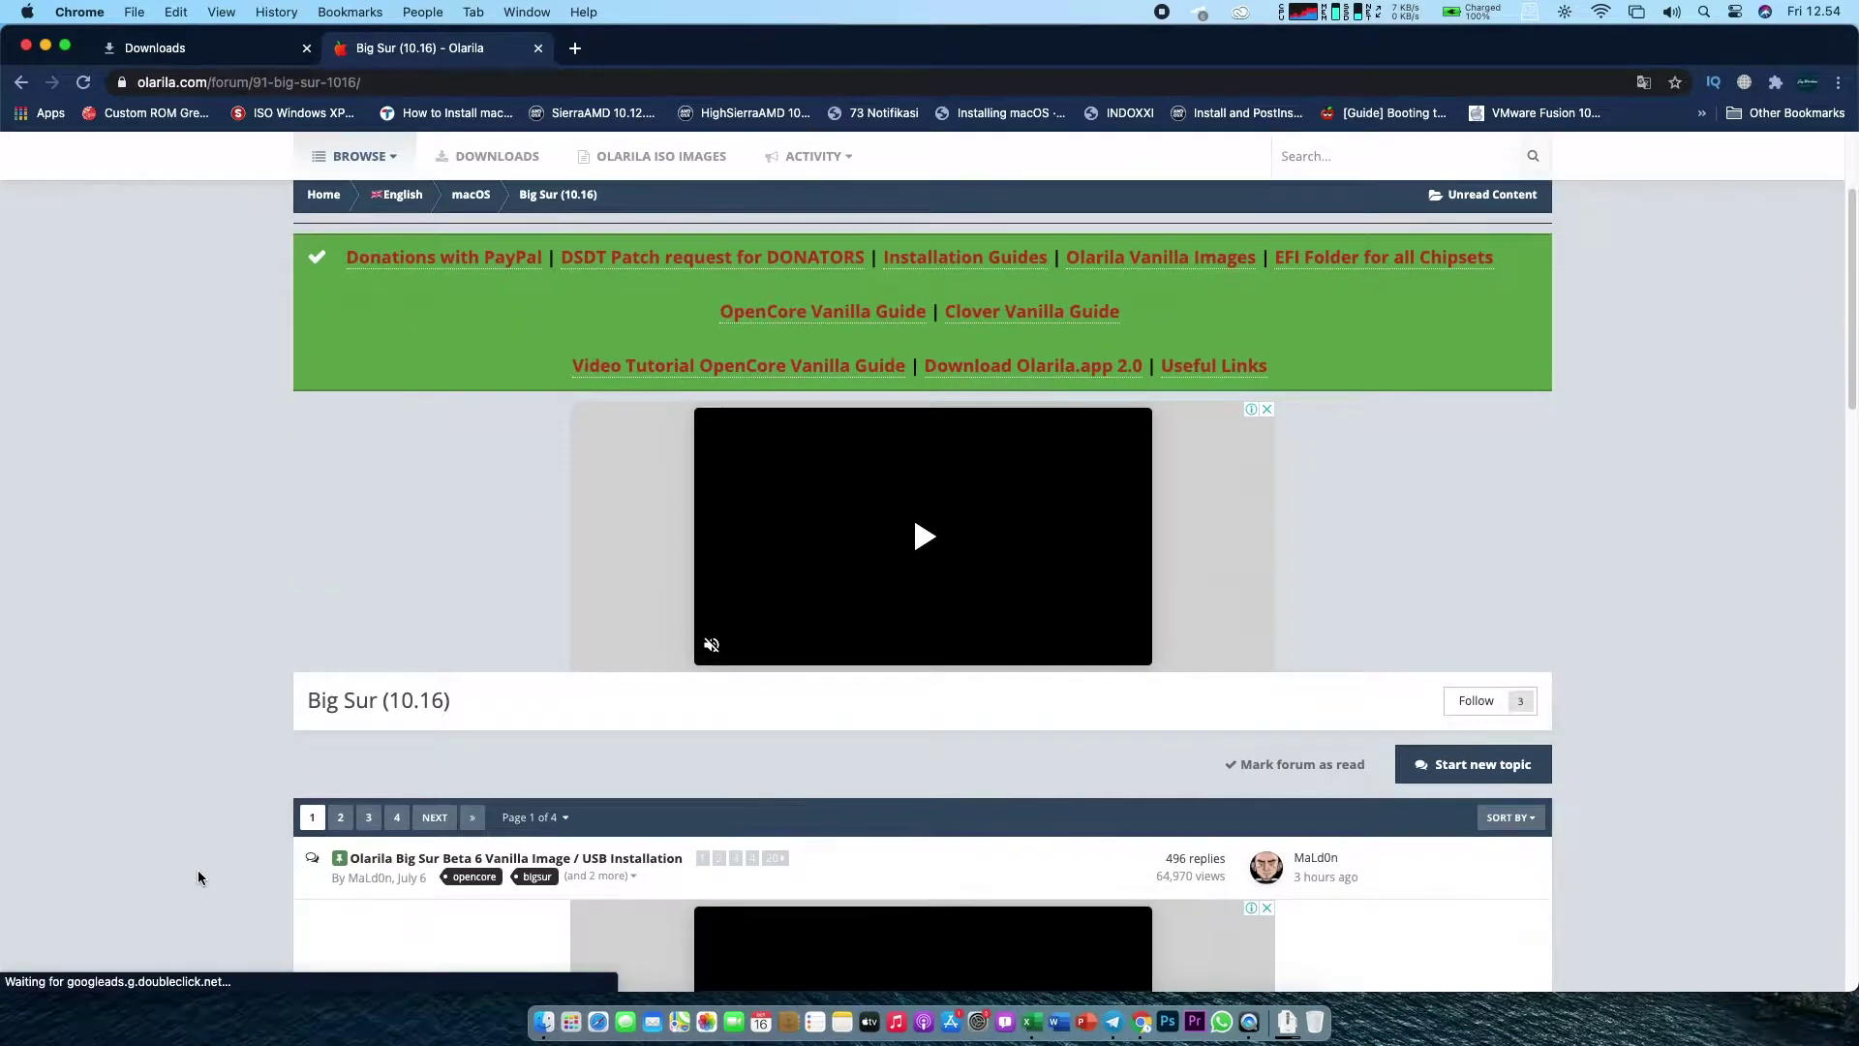
pyautogui.scroll(-2, 197, 878)
pyautogui.scroll(-3, 197, 877)
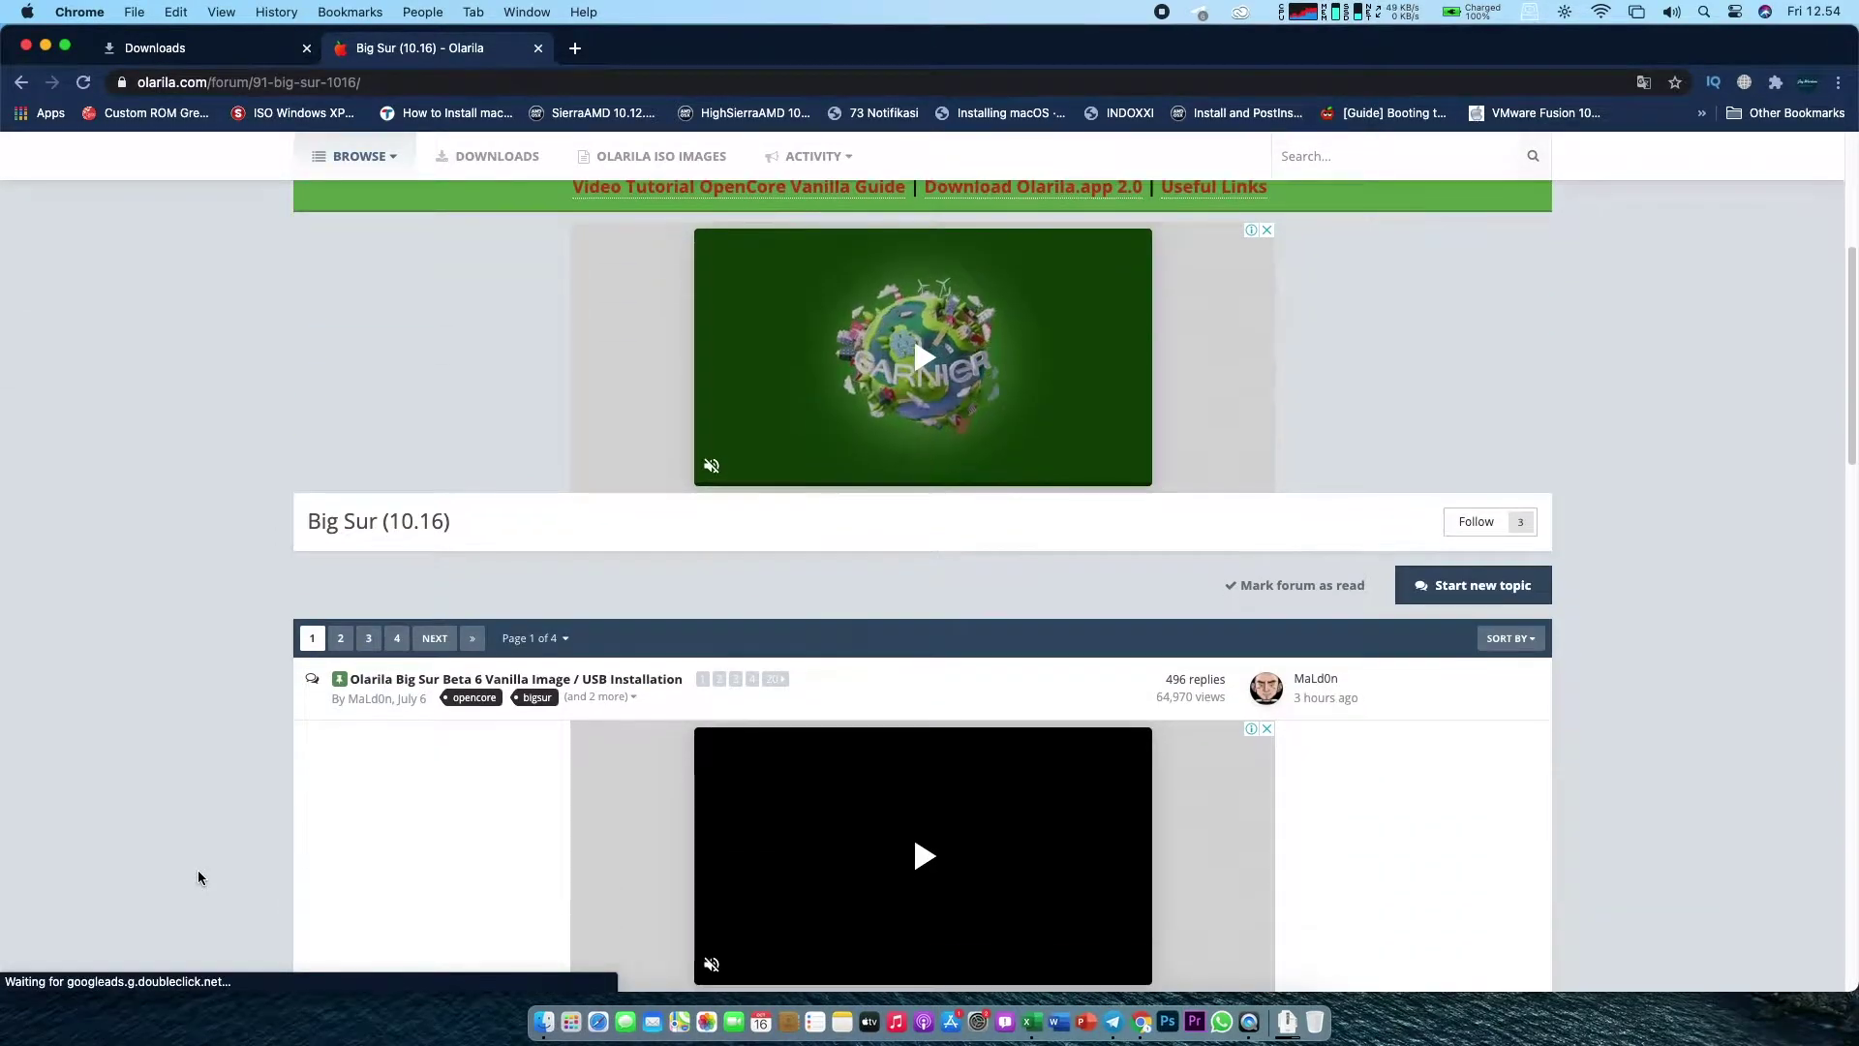
pyautogui.scroll(-4, 198, 869)
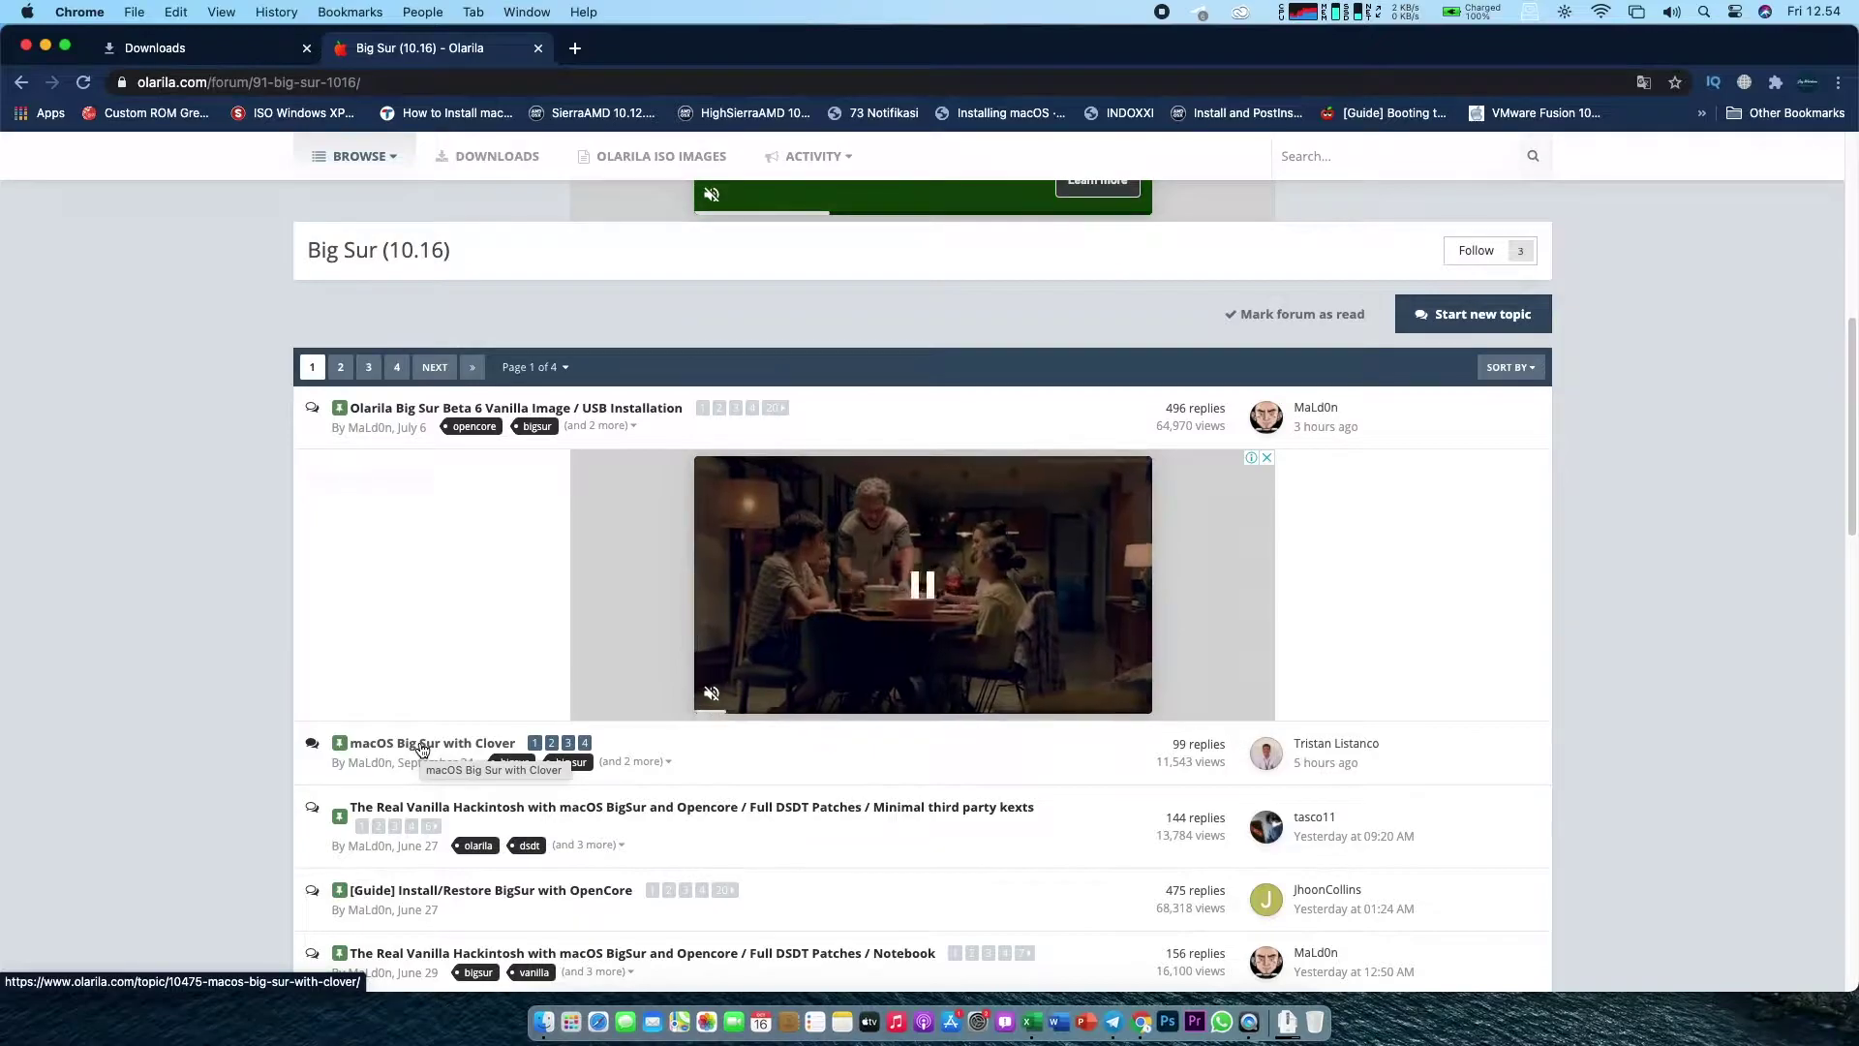
pyautogui.click(421, 749)
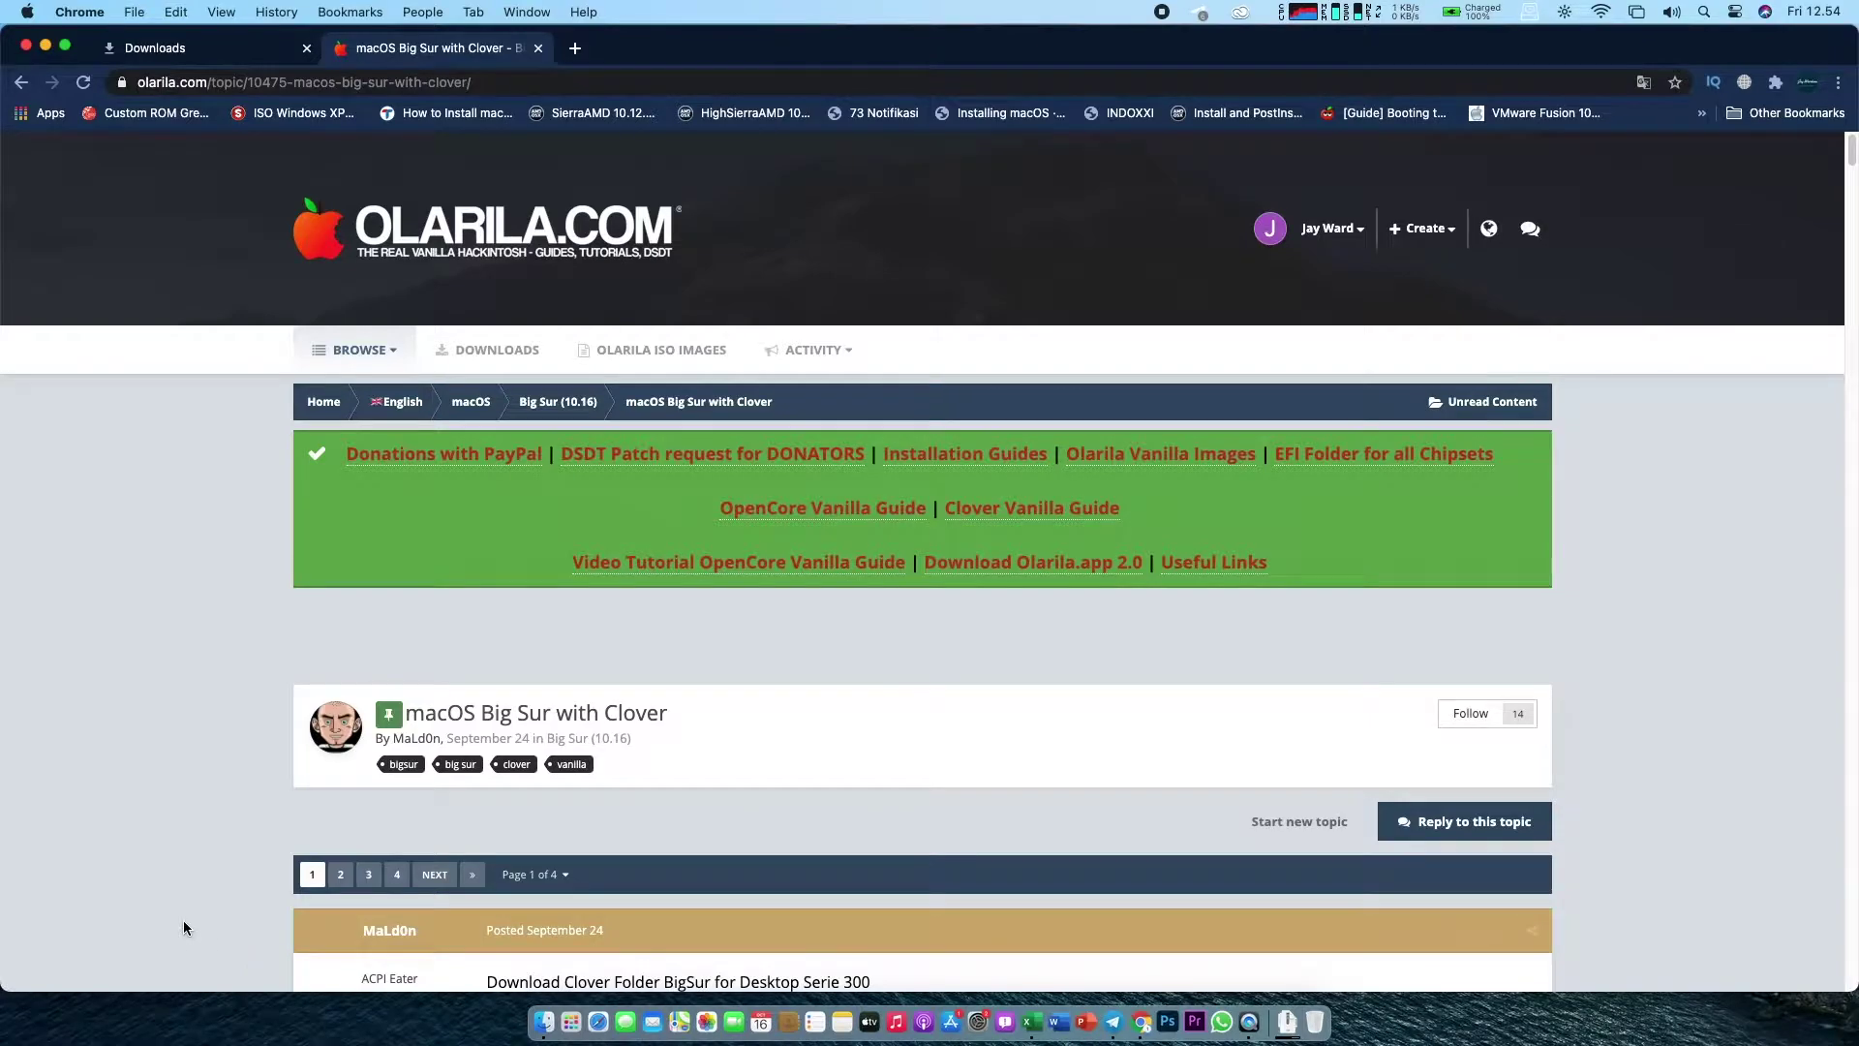
# Step: Download the EFI CLOVER 5123 BS.zip attachment from the topic's first post and minimise the browser window
pyautogui.scroll(-3, 184, 921)
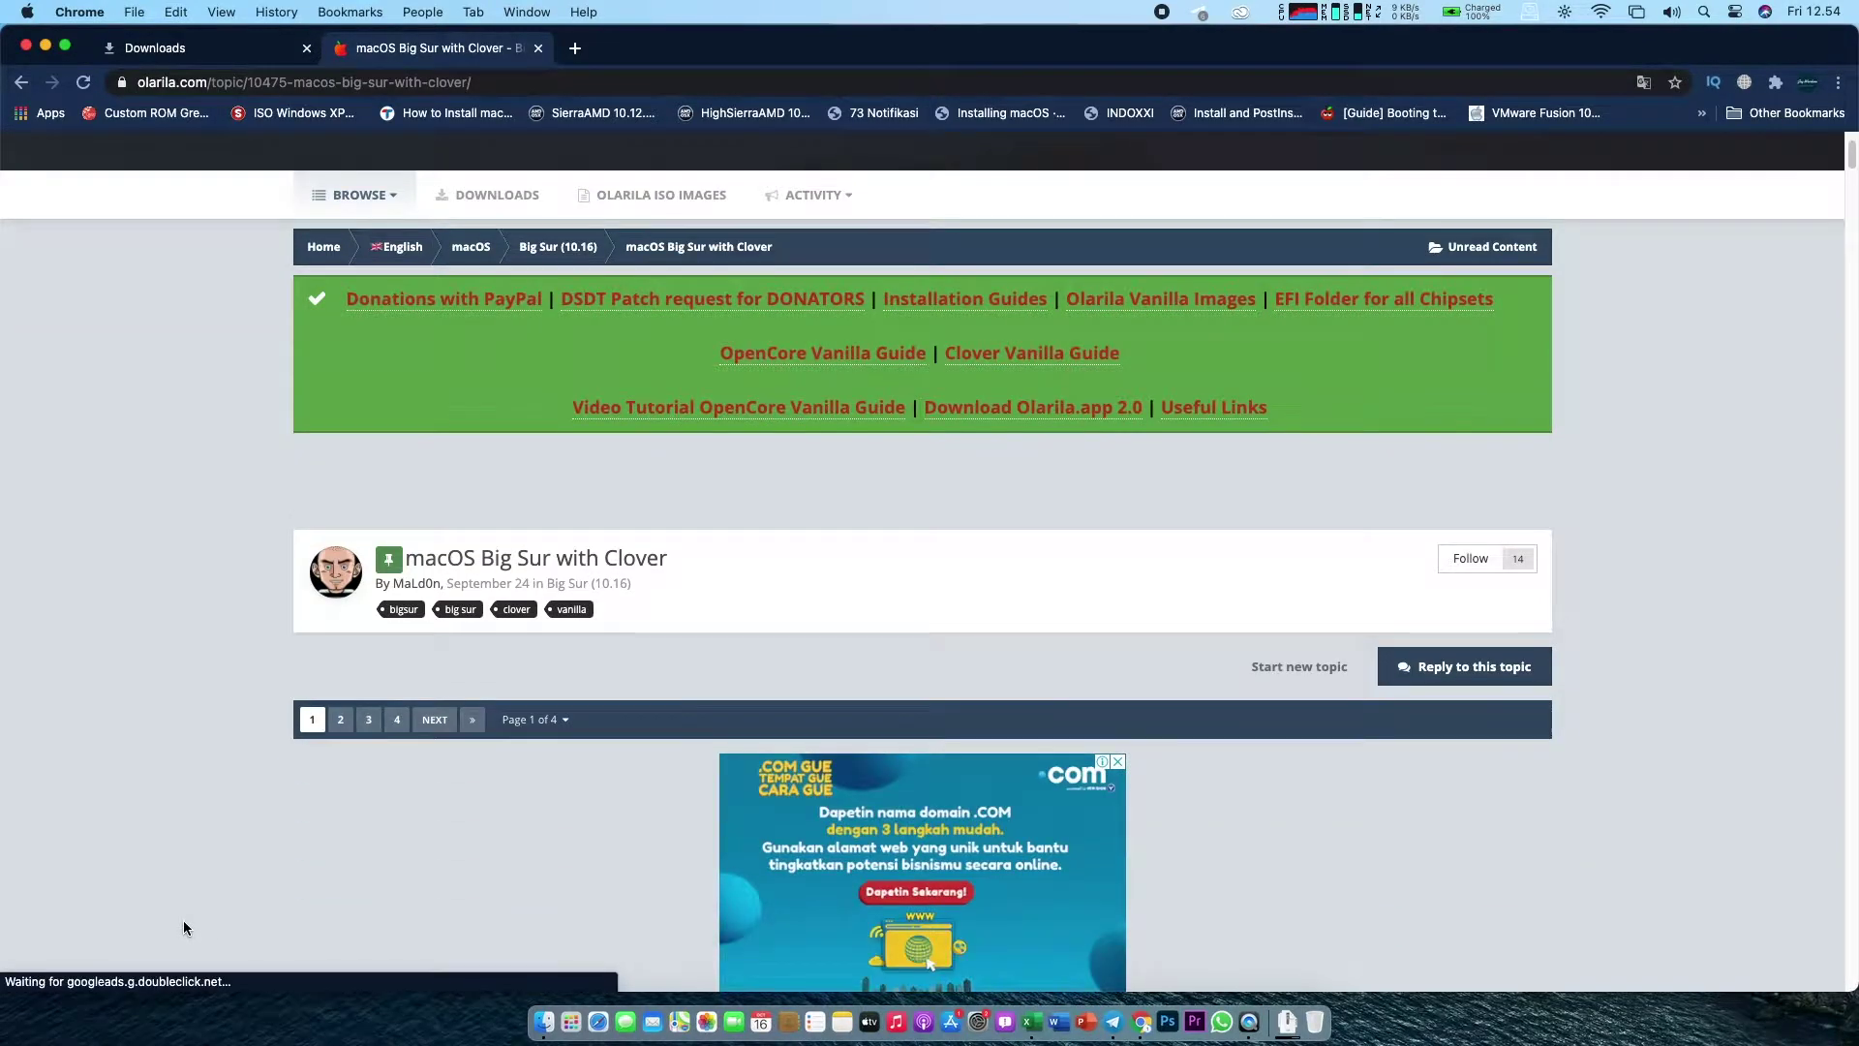
pyautogui.scroll(-2, 182, 920)
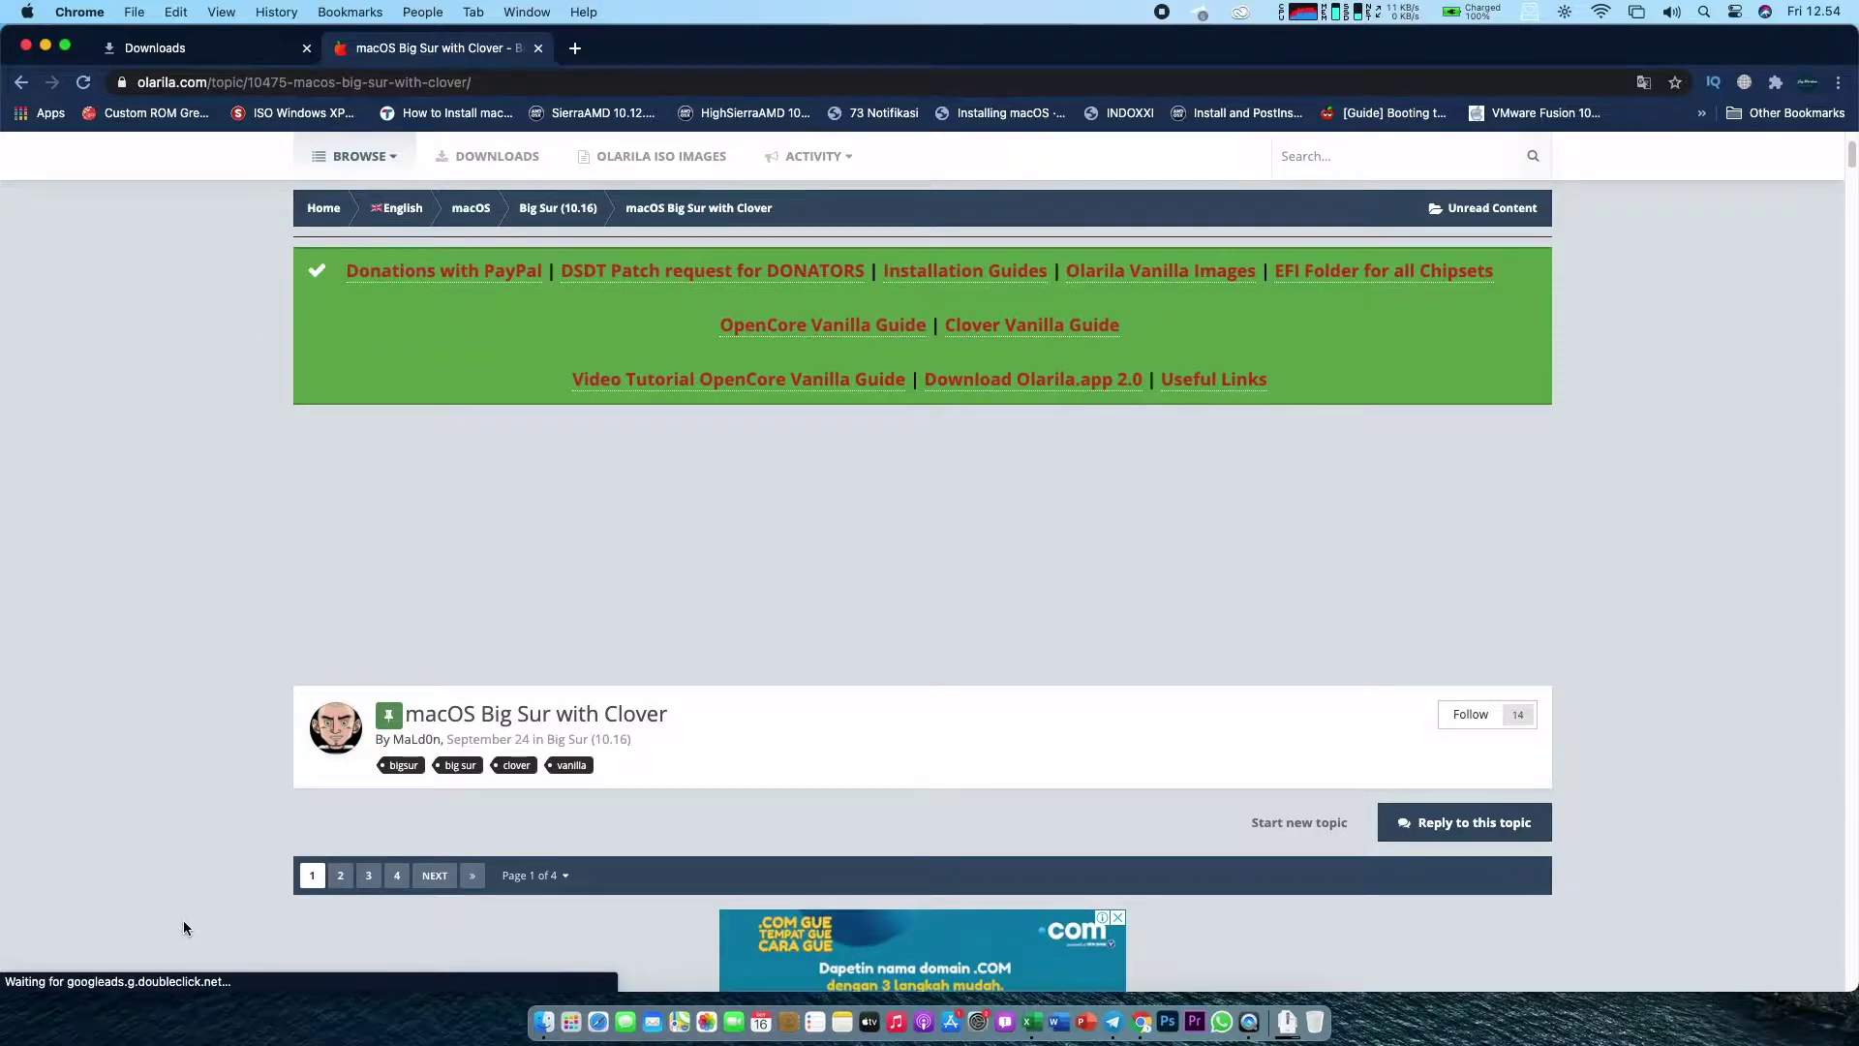
pyautogui.scroll(-3, 183, 919)
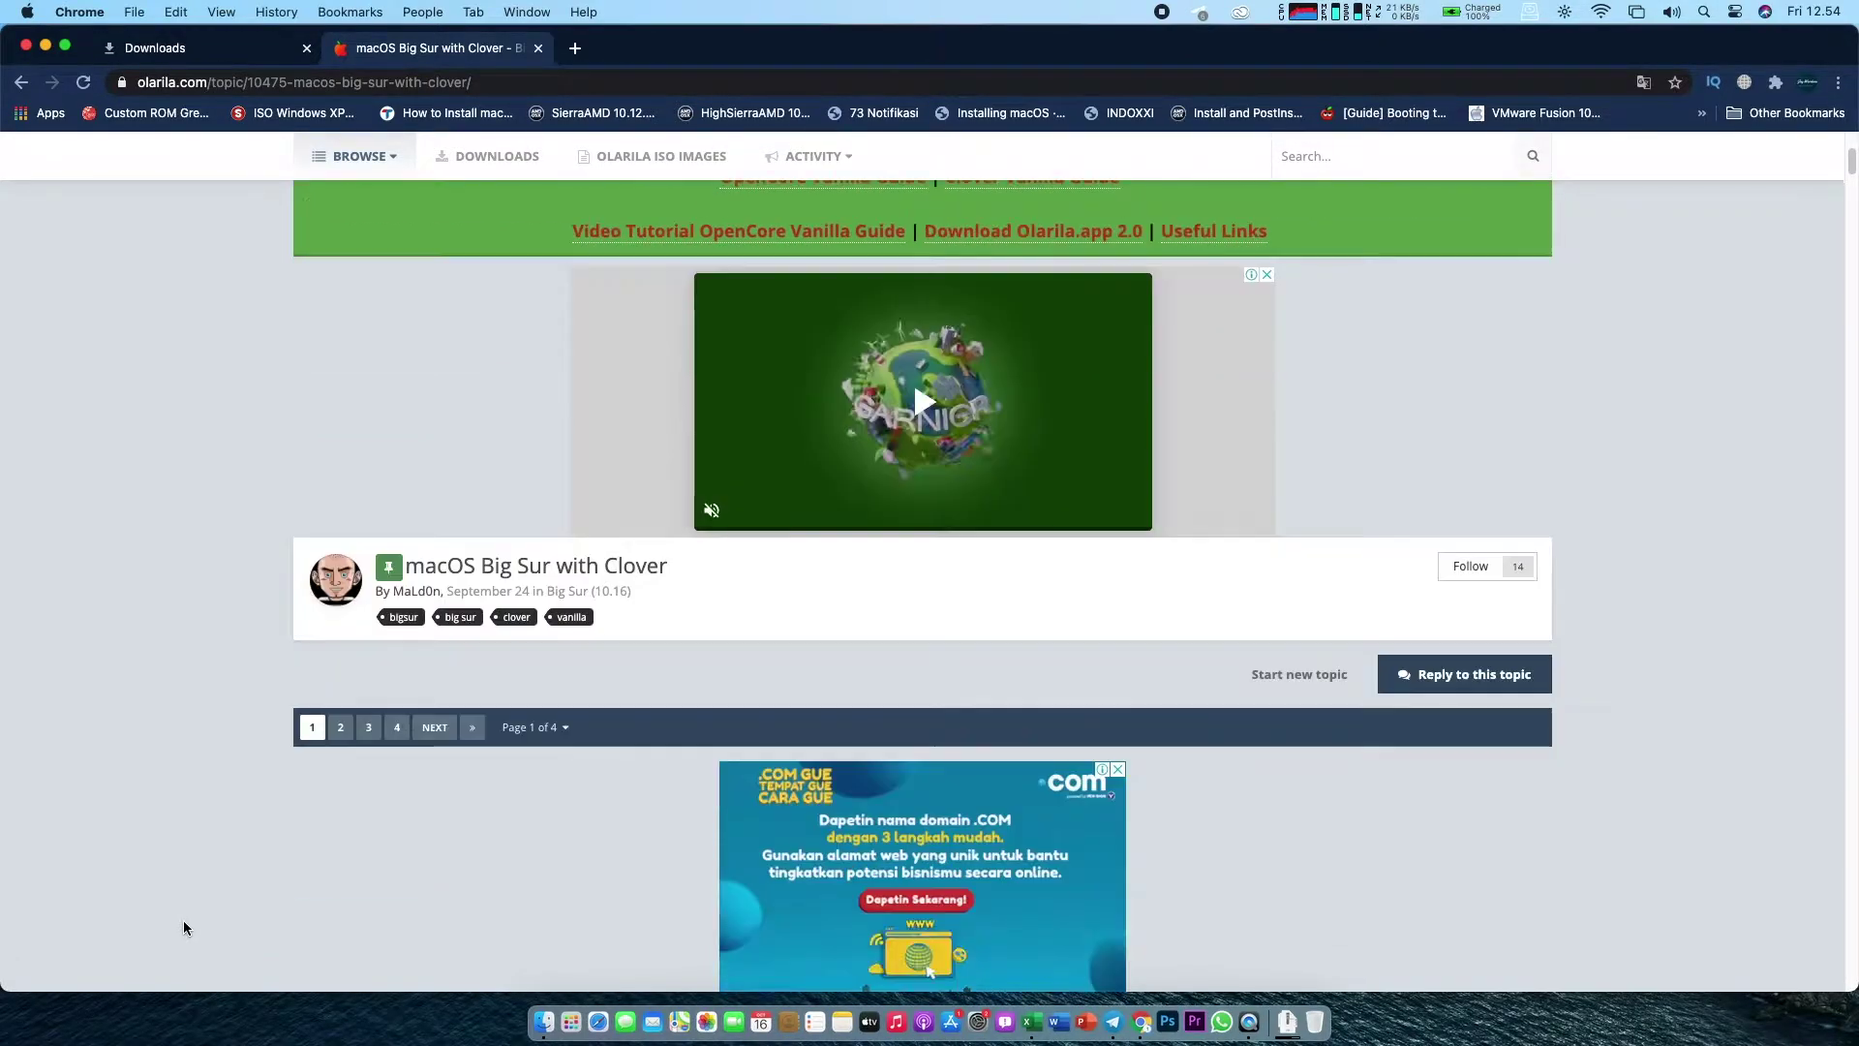
pyautogui.scroll(-2, 183, 919)
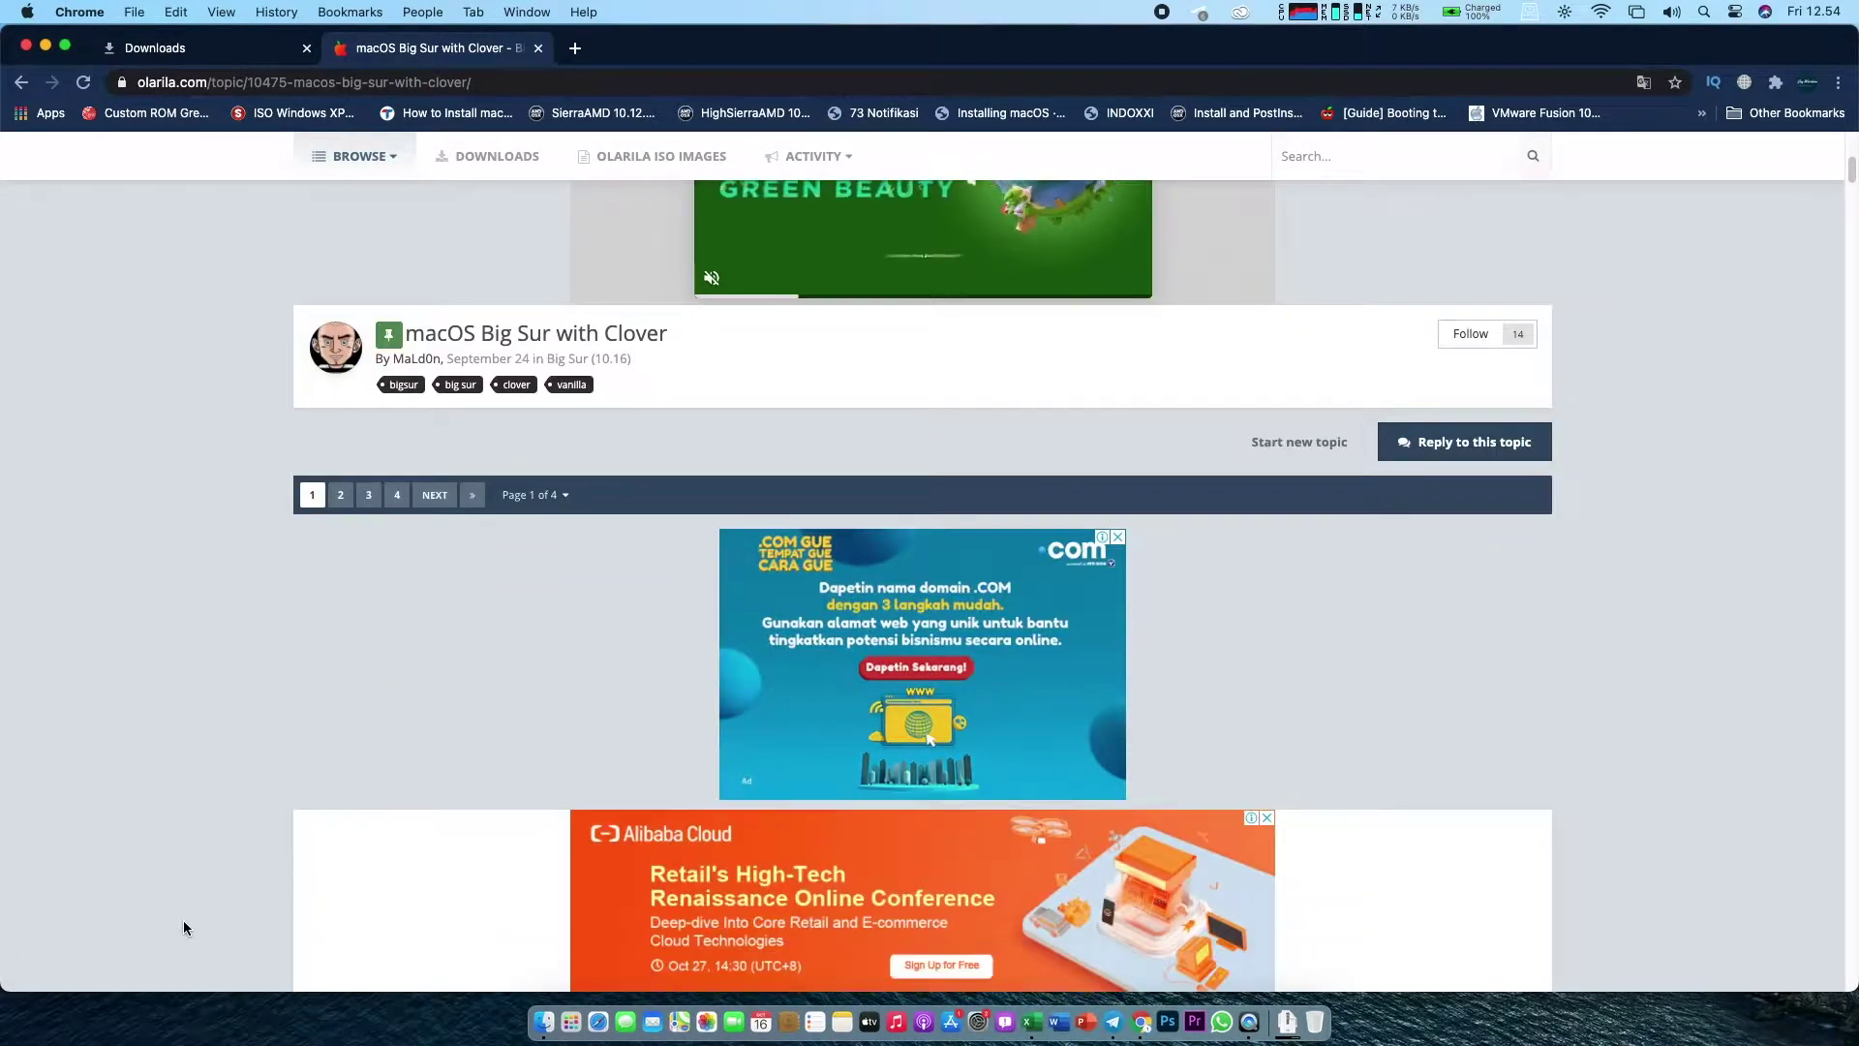
pyautogui.scroll(-5, 183, 928)
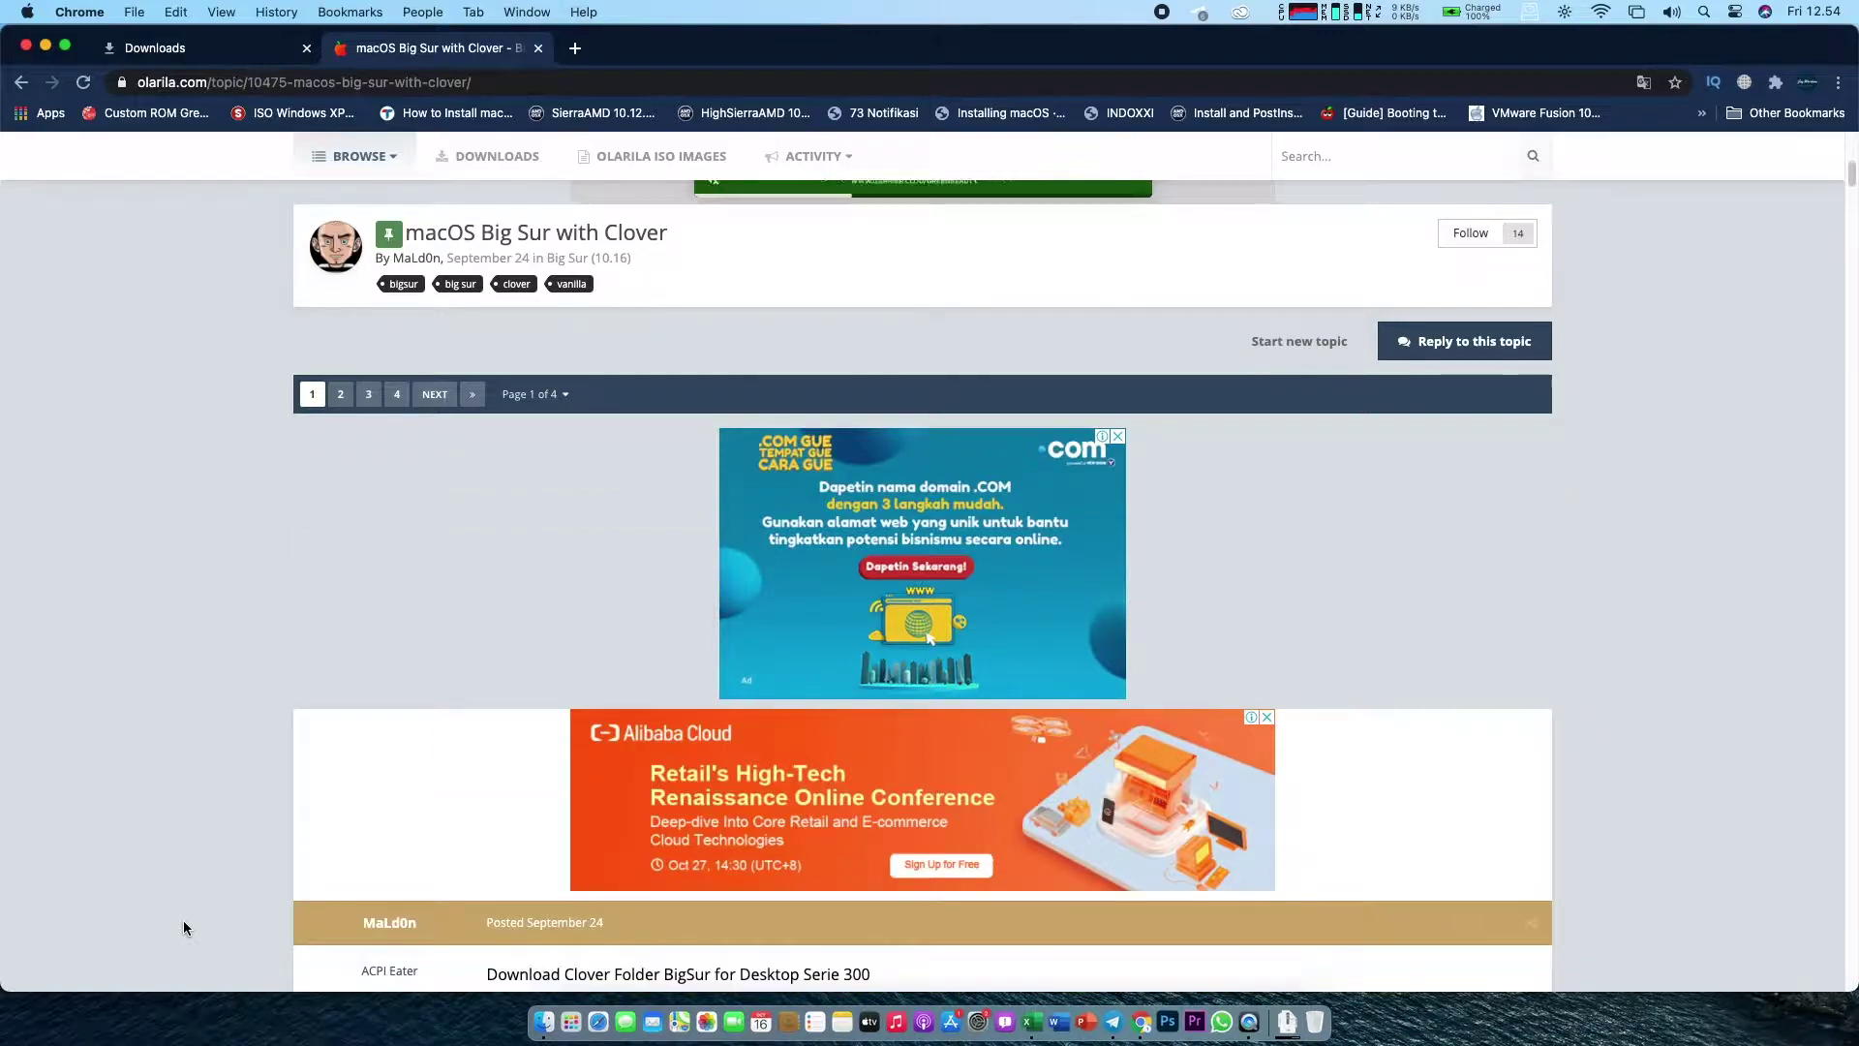
pyautogui.scroll(-4, 185, 927)
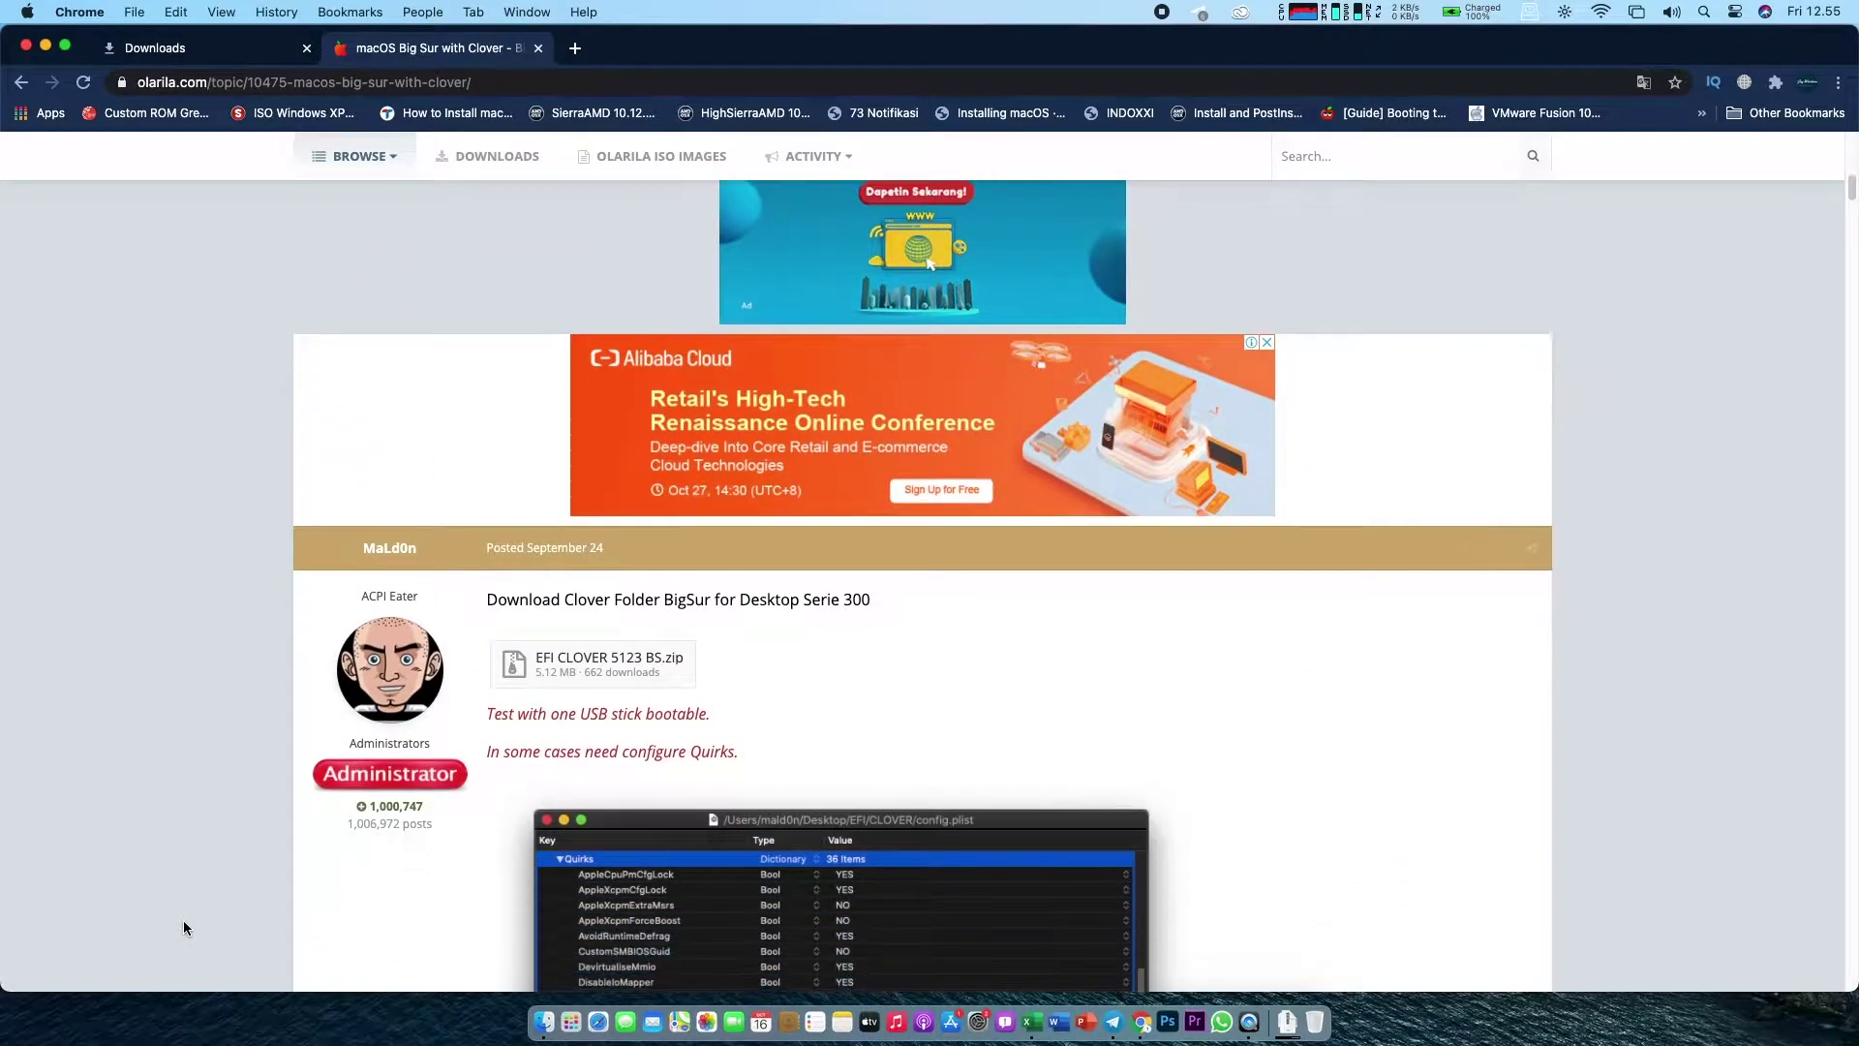
pyautogui.scroll(-1, 183, 927)
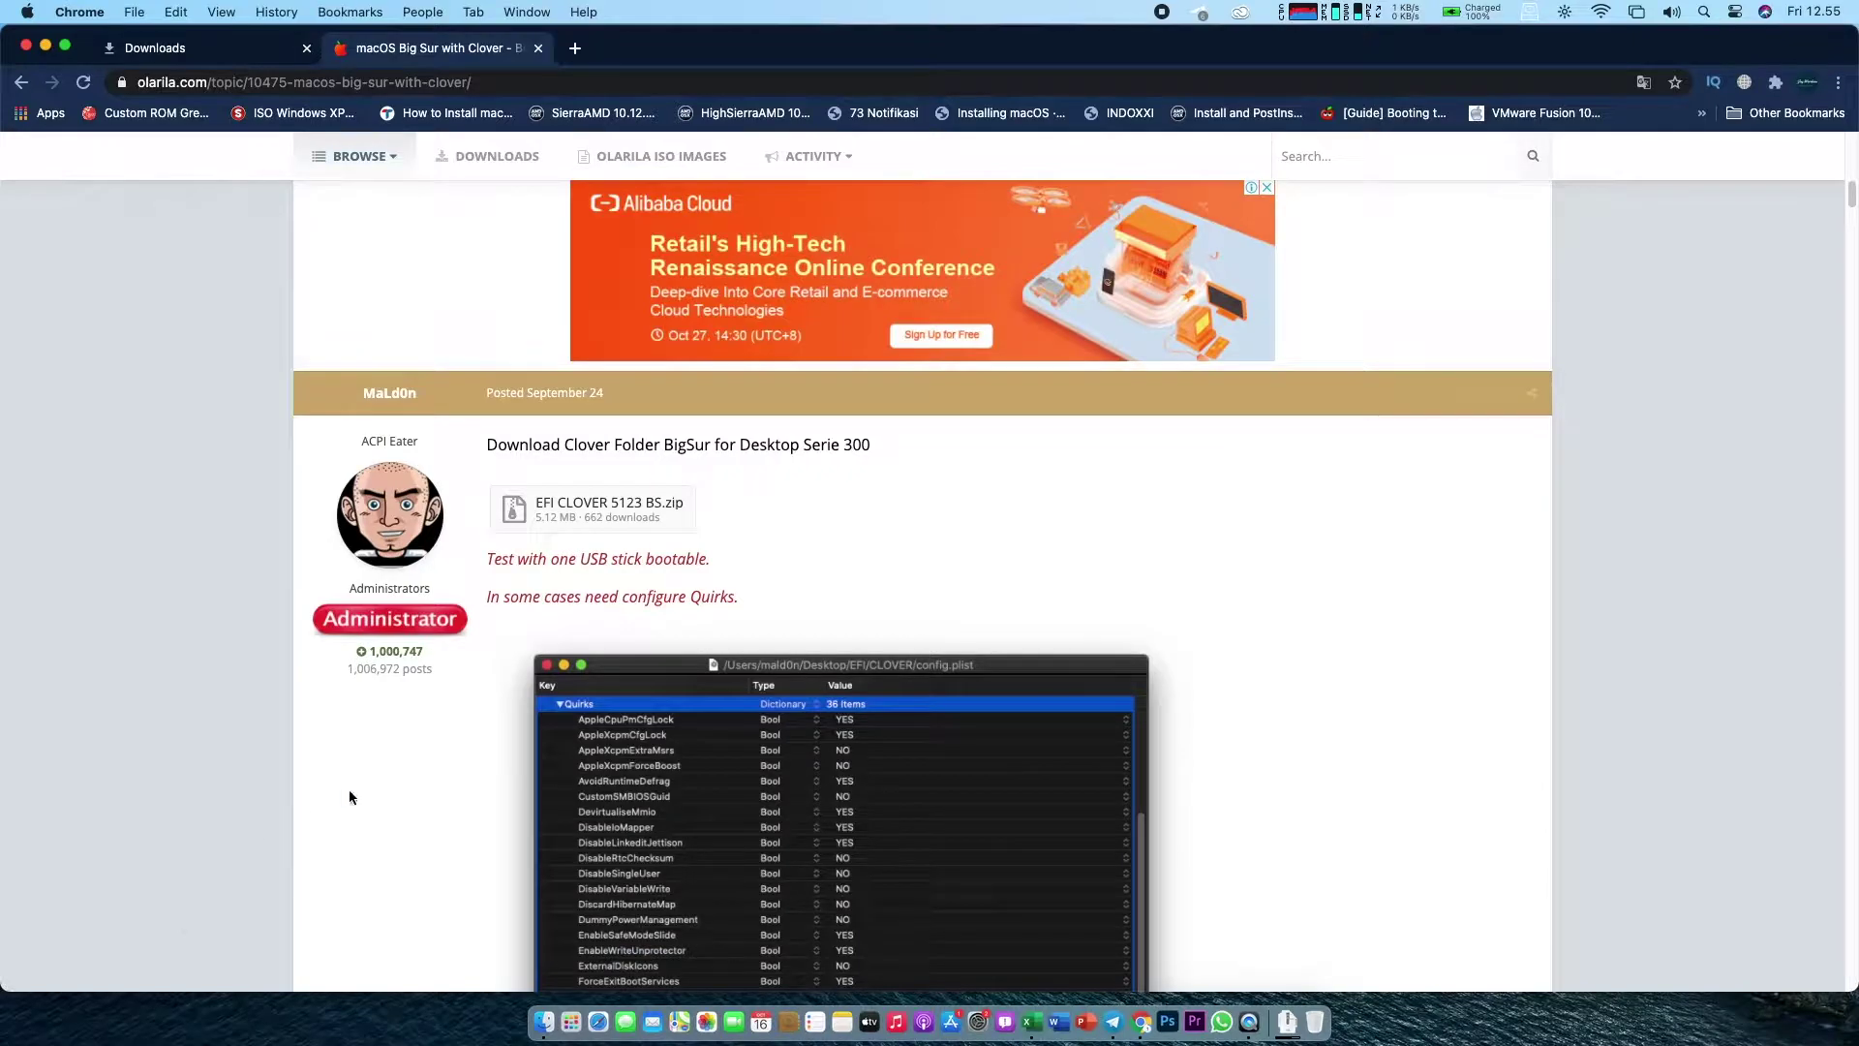
pyautogui.click(655, 503)
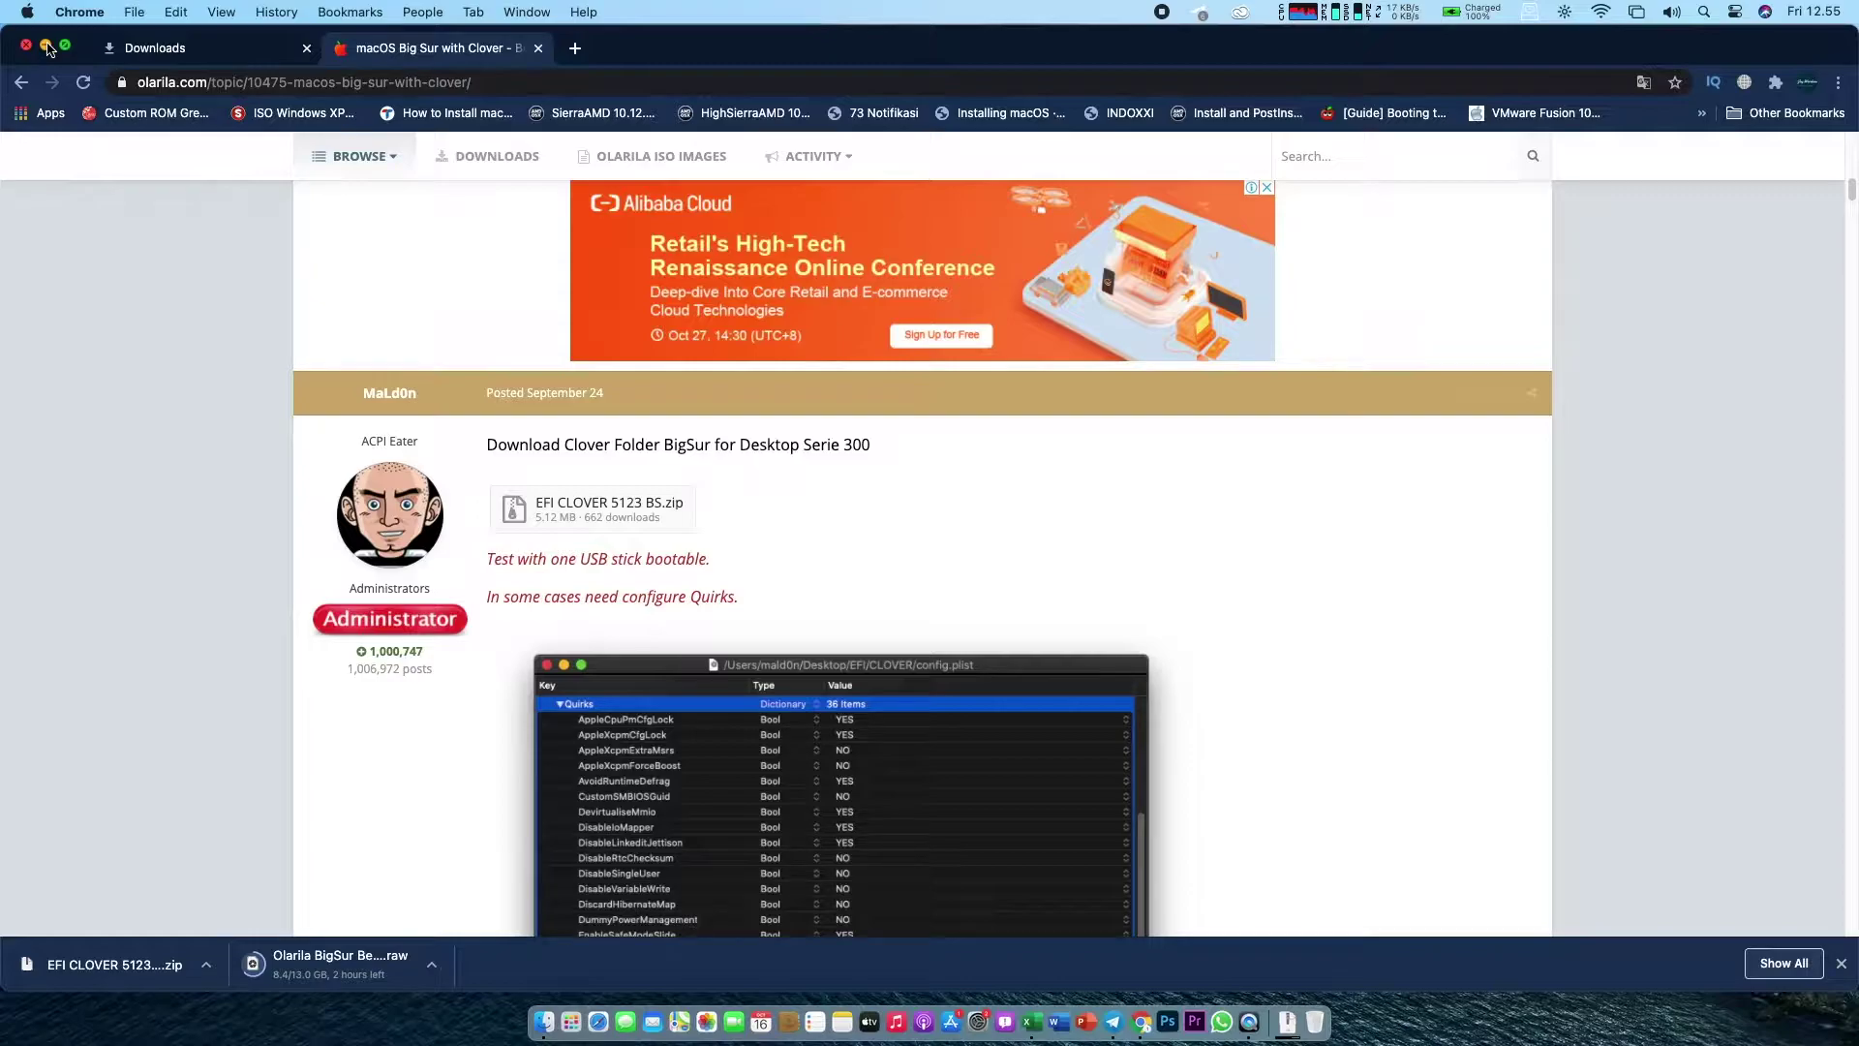
pyautogui.click(46, 47)
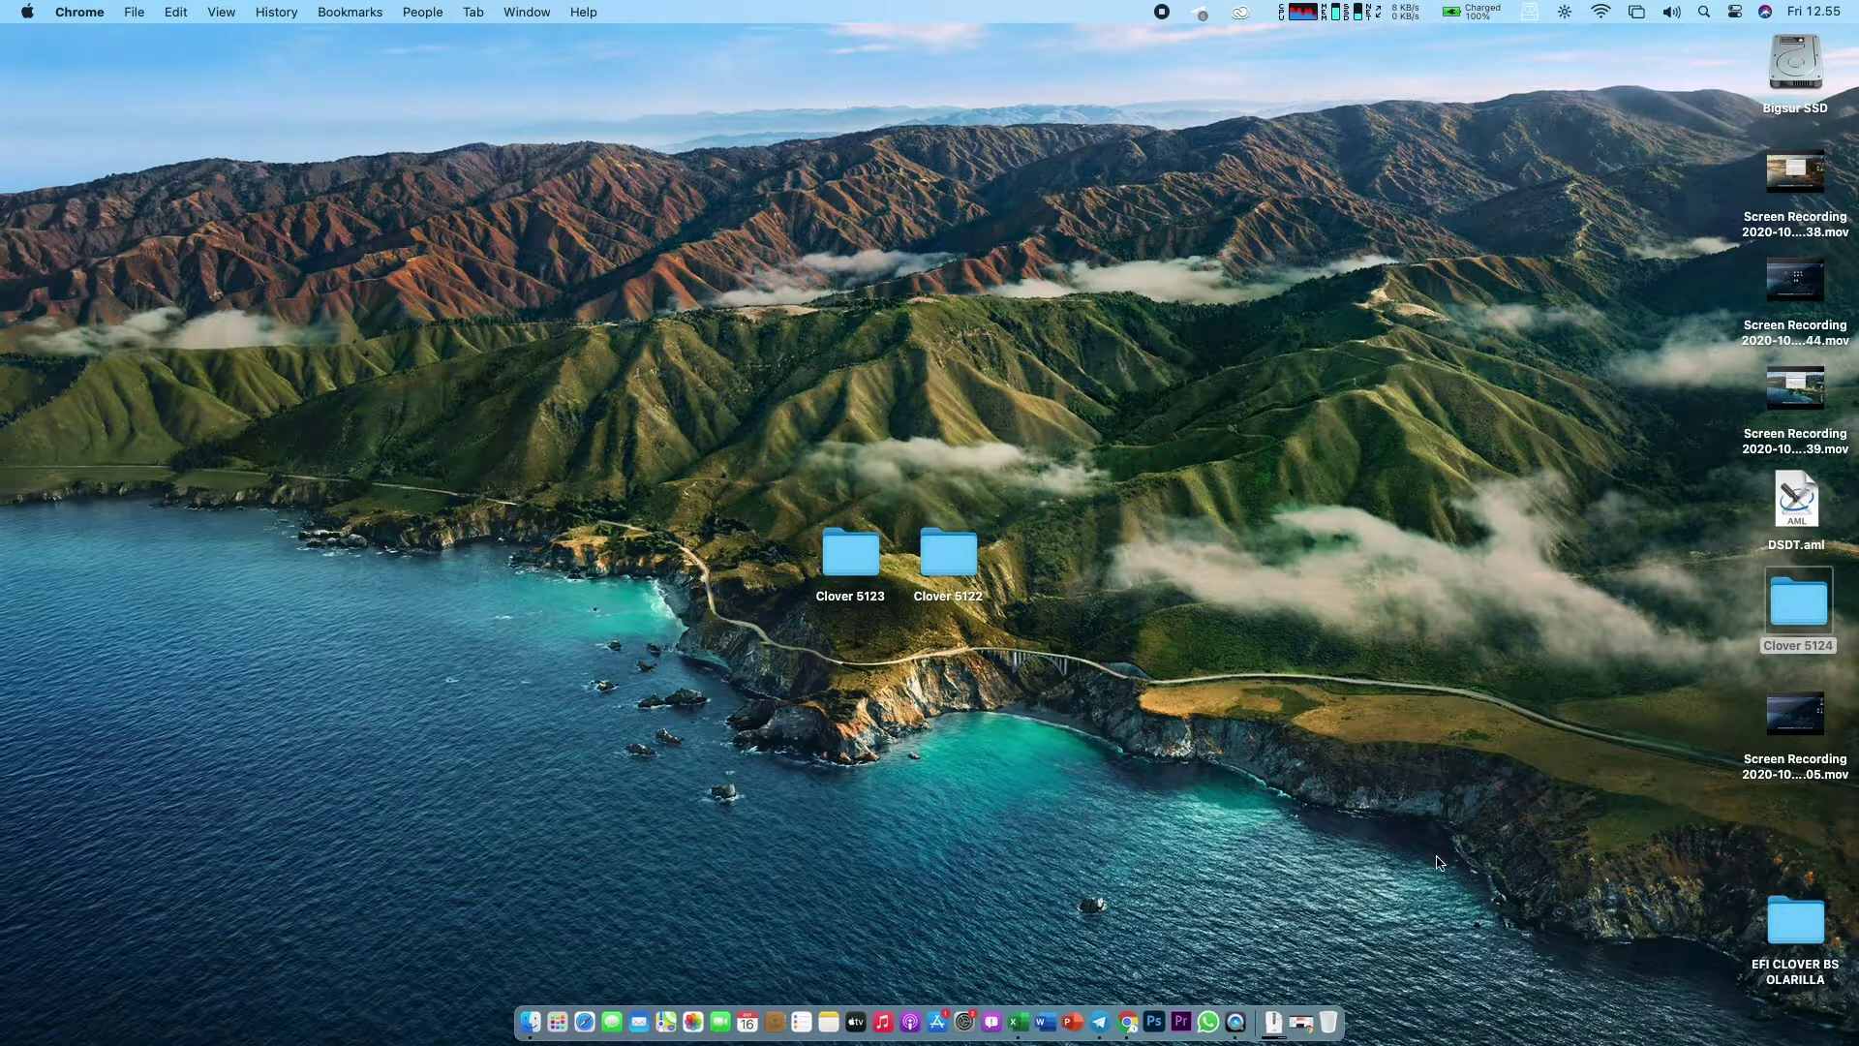
# Step: Inspect the contents of the CLOVER folder inside EFI CLOVER BS OLARILLA, closing its window when done
pyautogui.click(1799, 939)
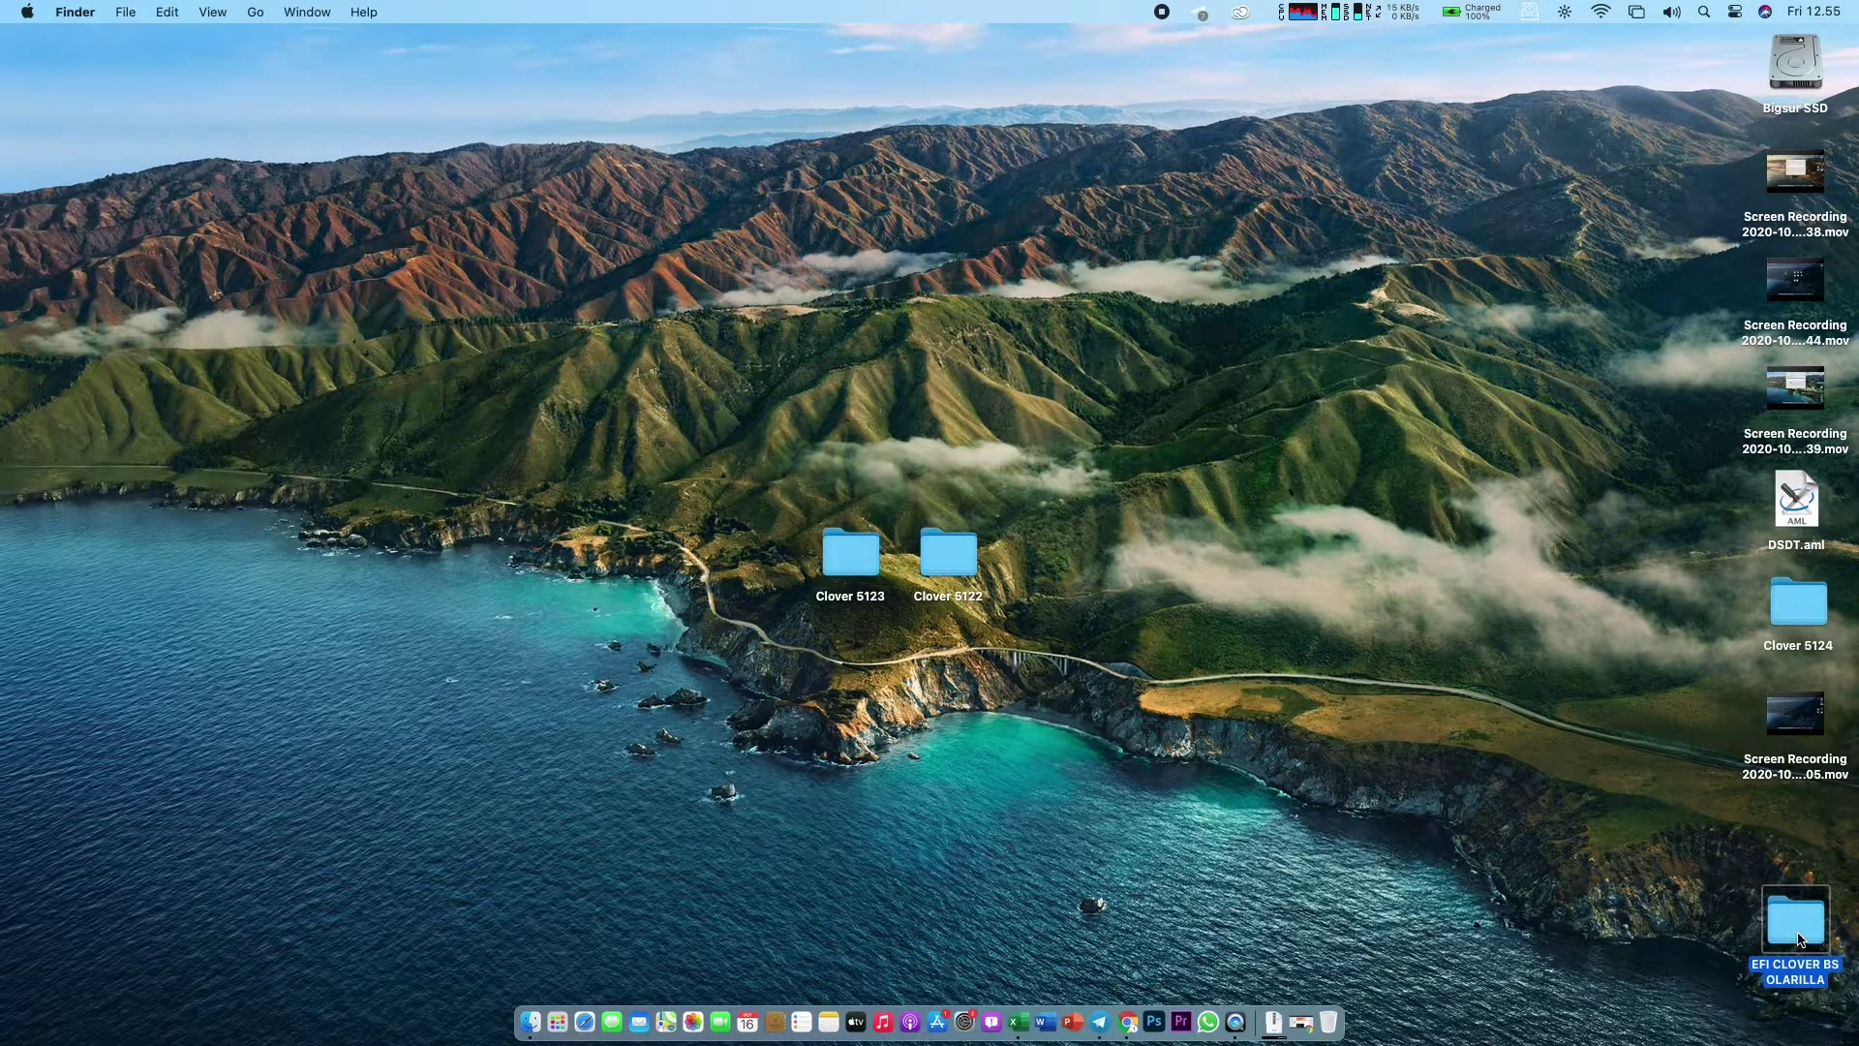
pyautogui.doubleClick(1799, 939)
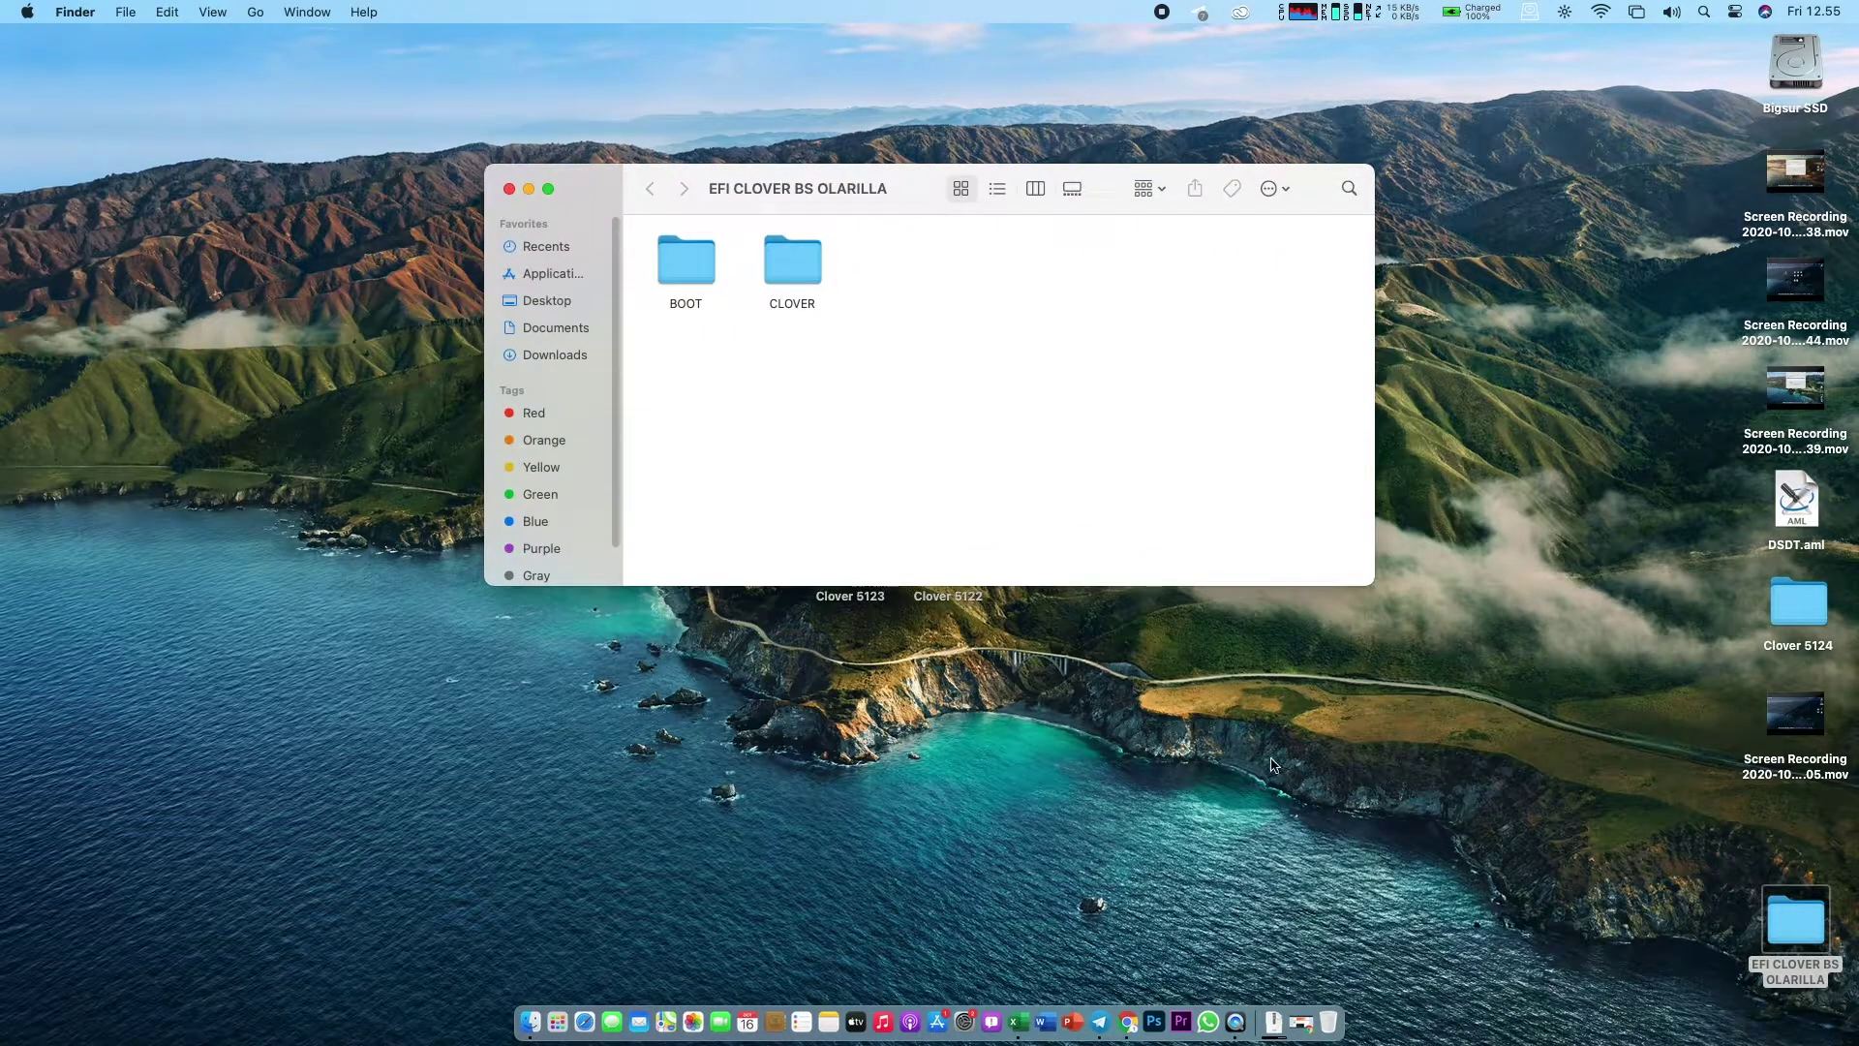
pyautogui.doubleClick(786, 264)
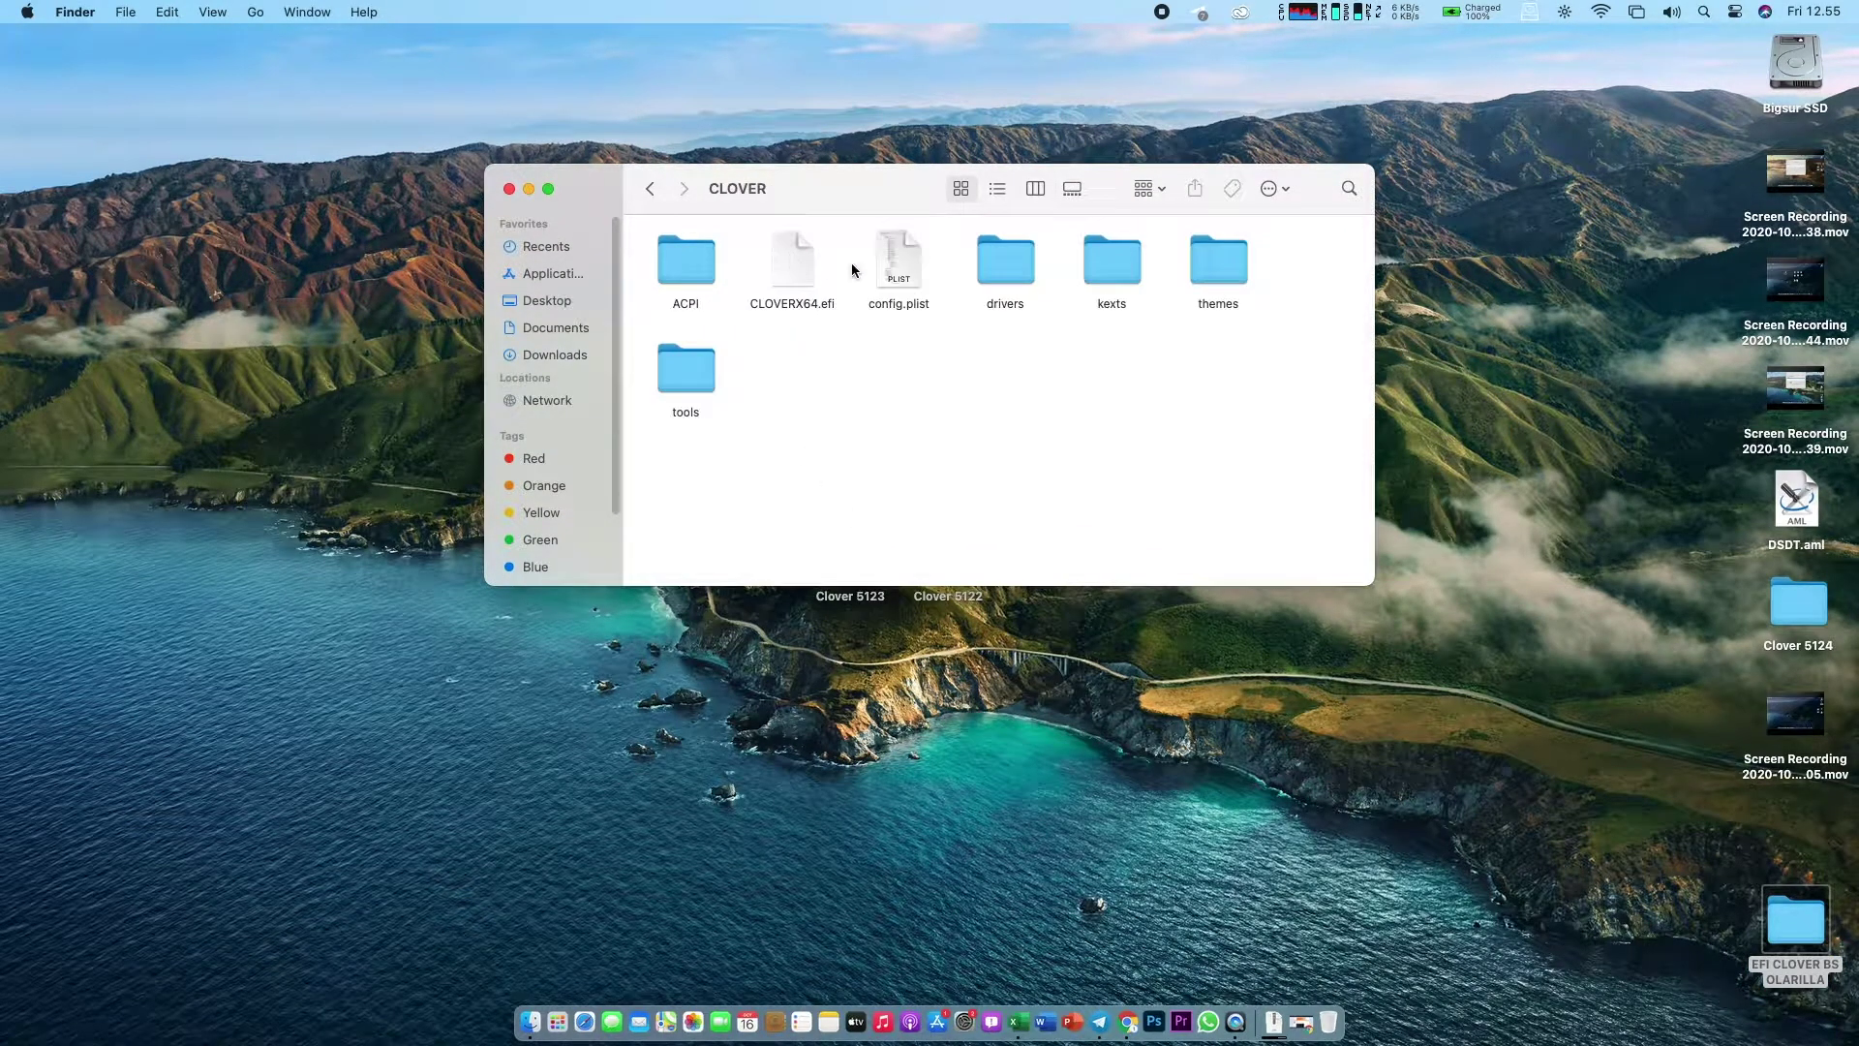
pyautogui.click(507, 189)
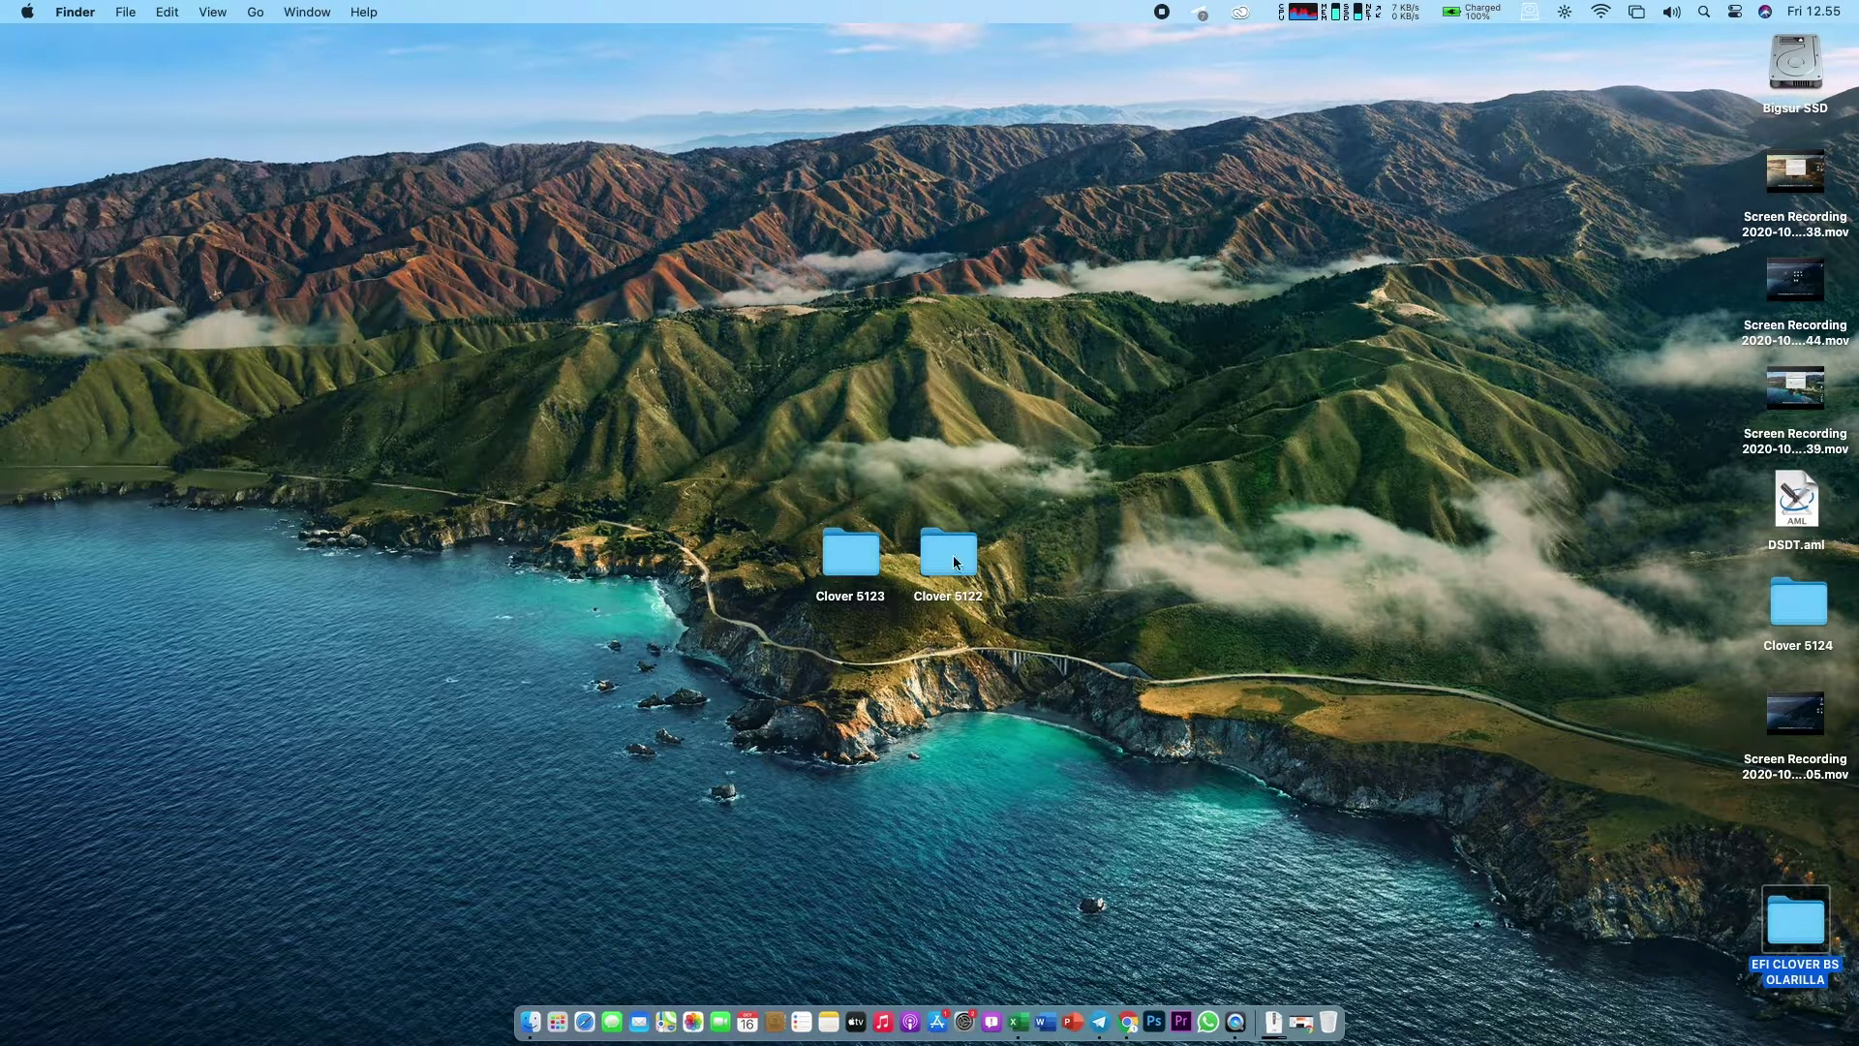
# Step: Move the Clover 5122 and Clover 5123 folders higher on the desktop, spaced side by side
pyautogui.moveTo(951, 556); pyautogui.dragTo(1024, 443)
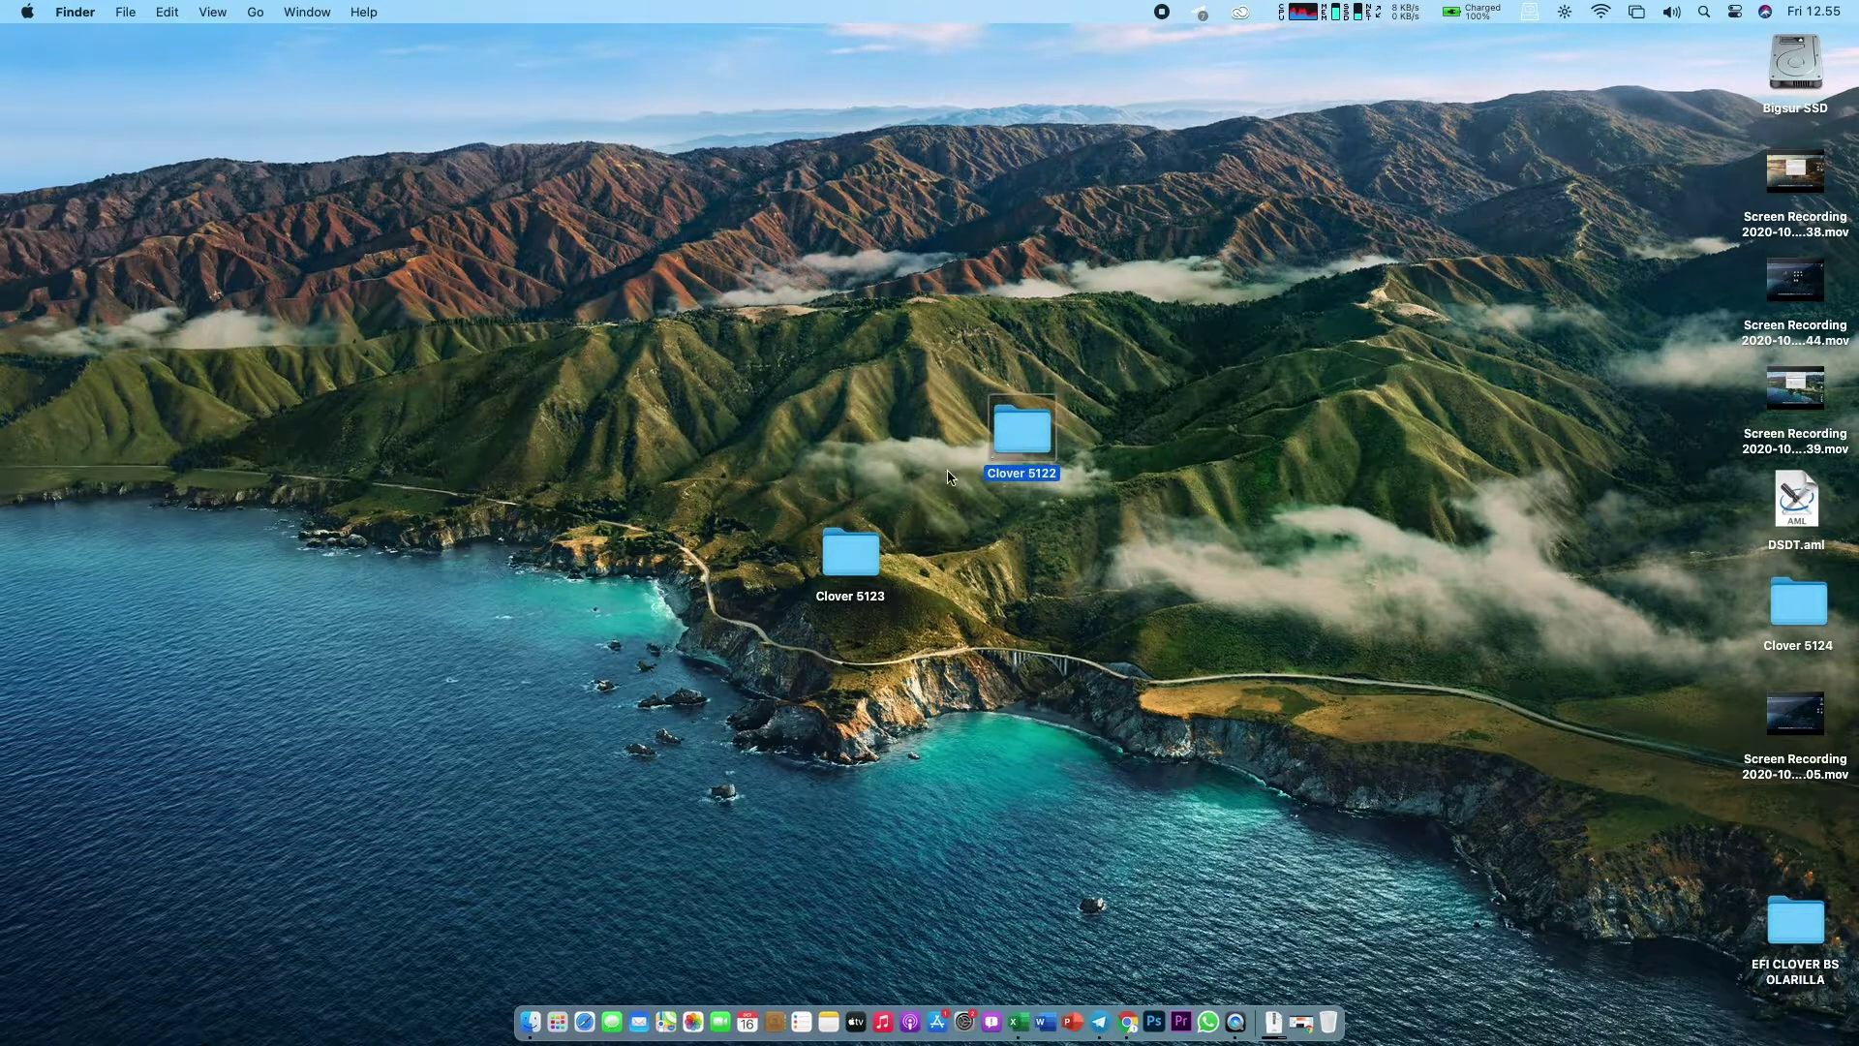
pyautogui.moveTo(856, 577); pyautogui.dragTo(862, 455)
pyautogui.click(969, 532)
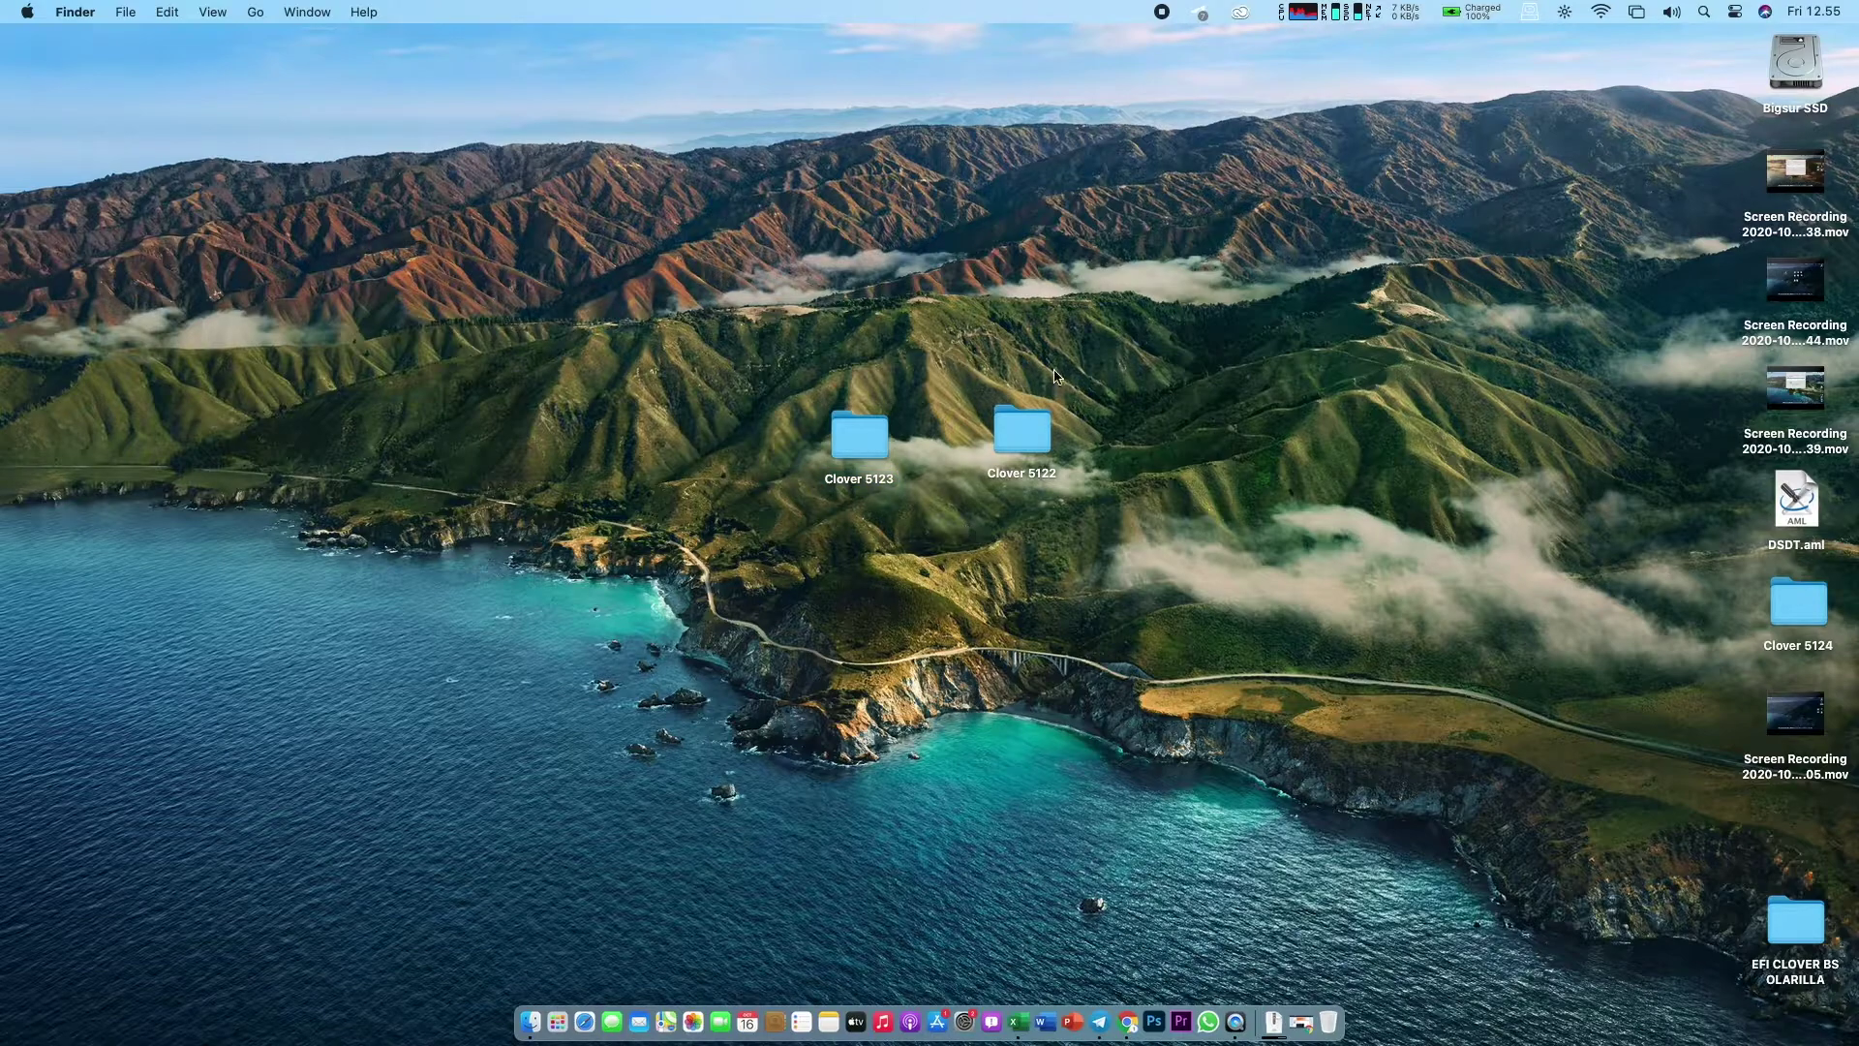
# Step: Open the EFI/CLOVER folder of Clover 5122 and move its window below the two desktop Clover folders
pyautogui.doubleClick(1024, 434)
pyautogui.doubleClick(903, 265)
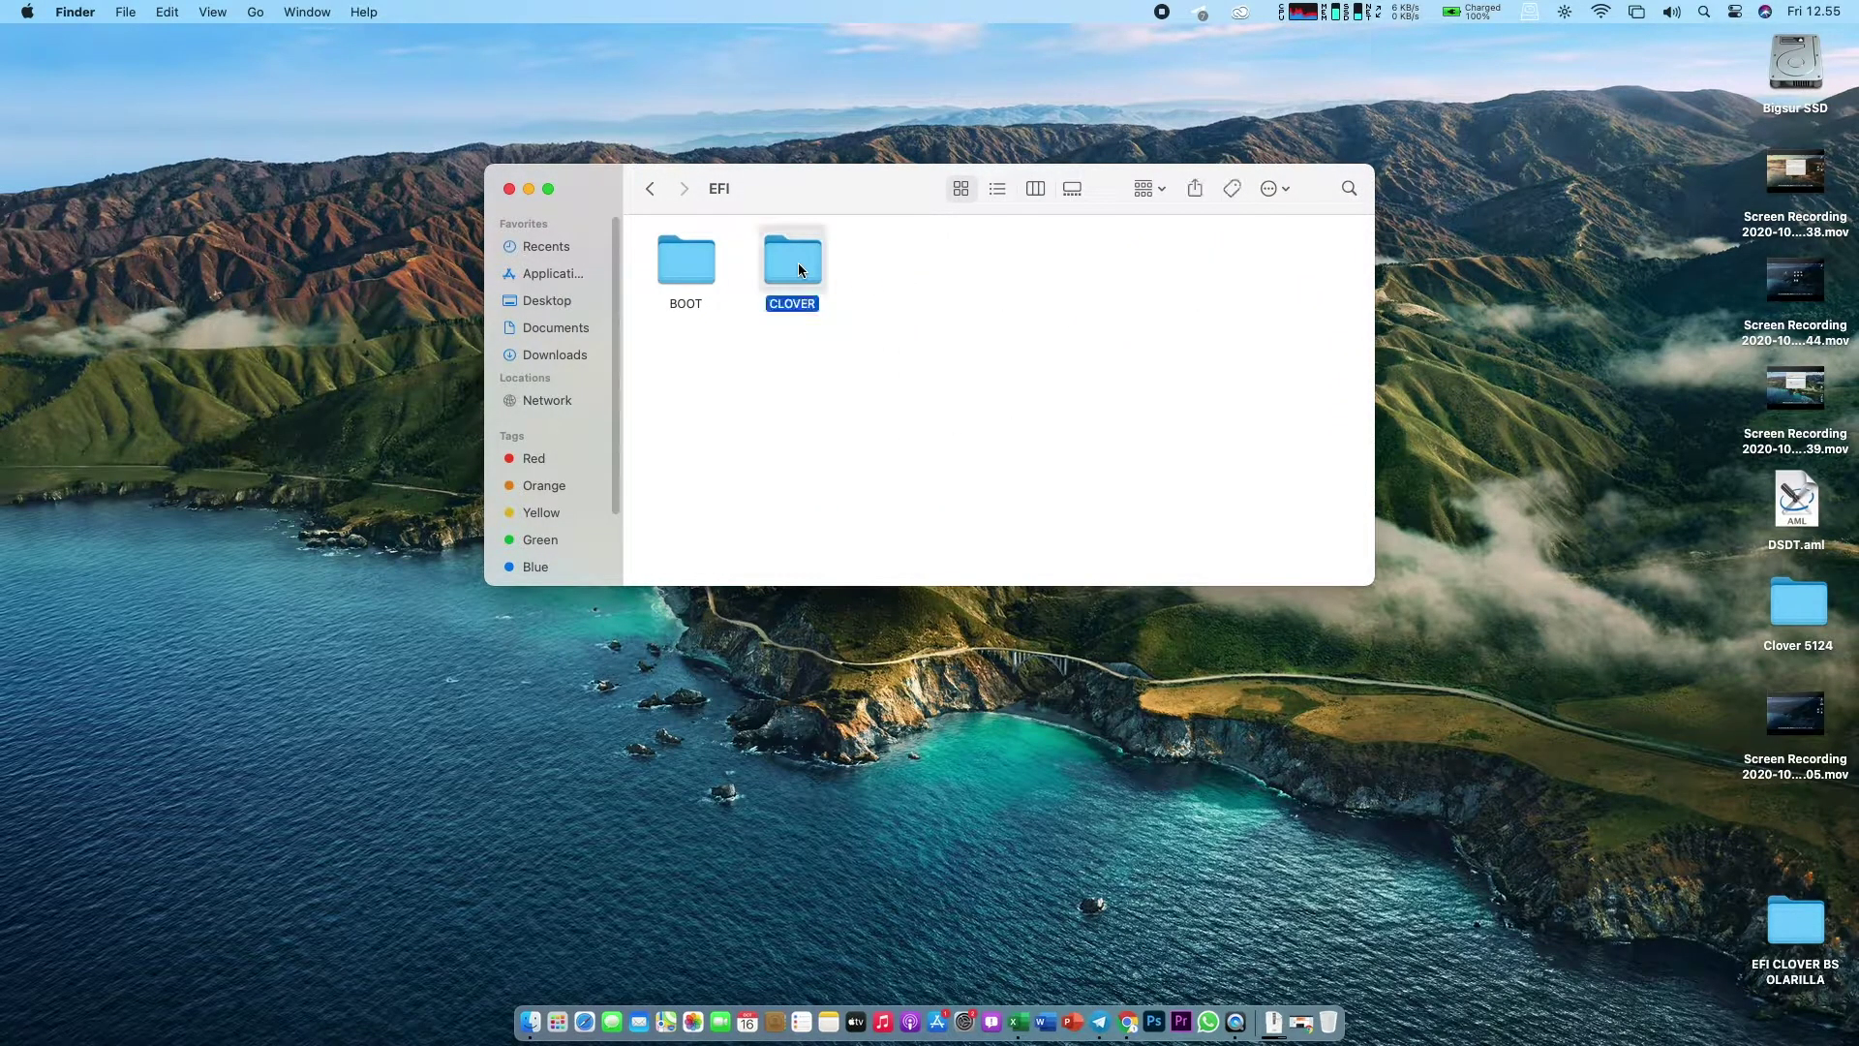
pyautogui.doubleClick(798, 263)
pyautogui.moveTo(850, 178); pyautogui.dragTo(1067, 560)
# Step: Open the EFI/CLOVER folder inside the Clover 5123 folder
pyautogui.click(856, 459)
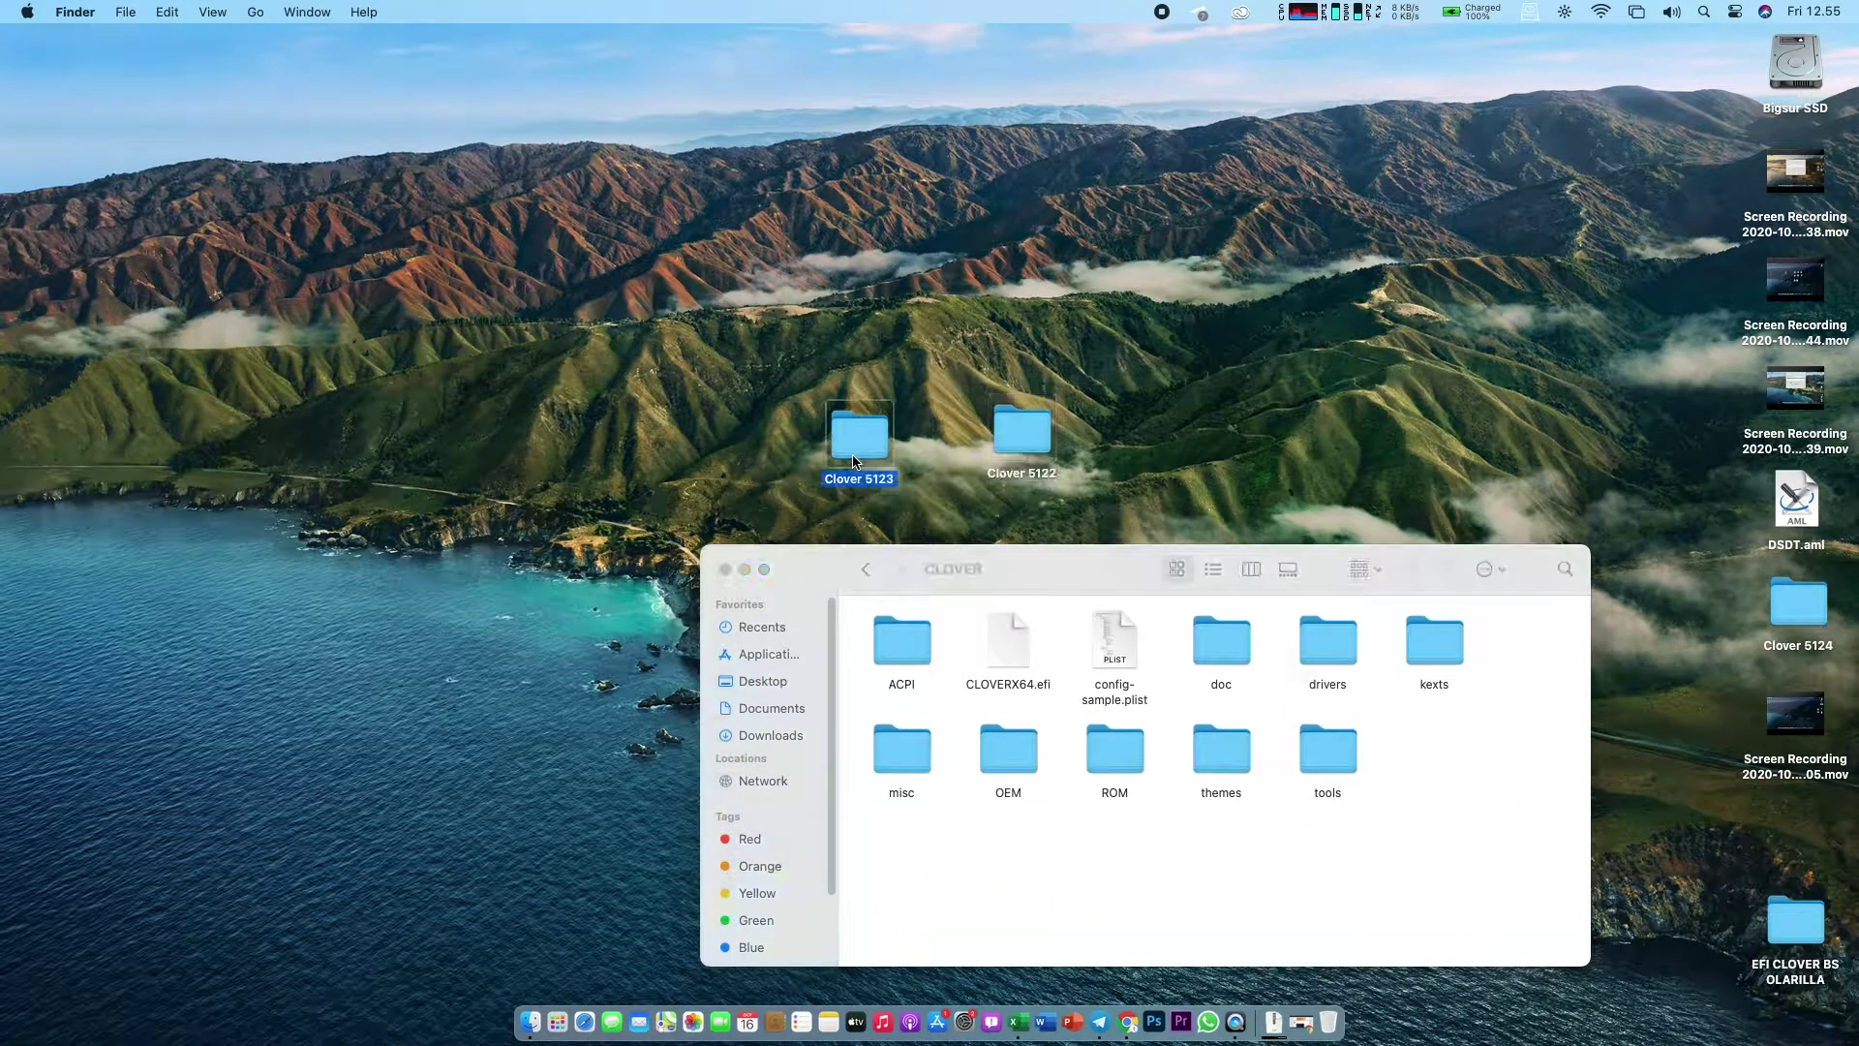
pyautogui.doubleClick(855, 462)
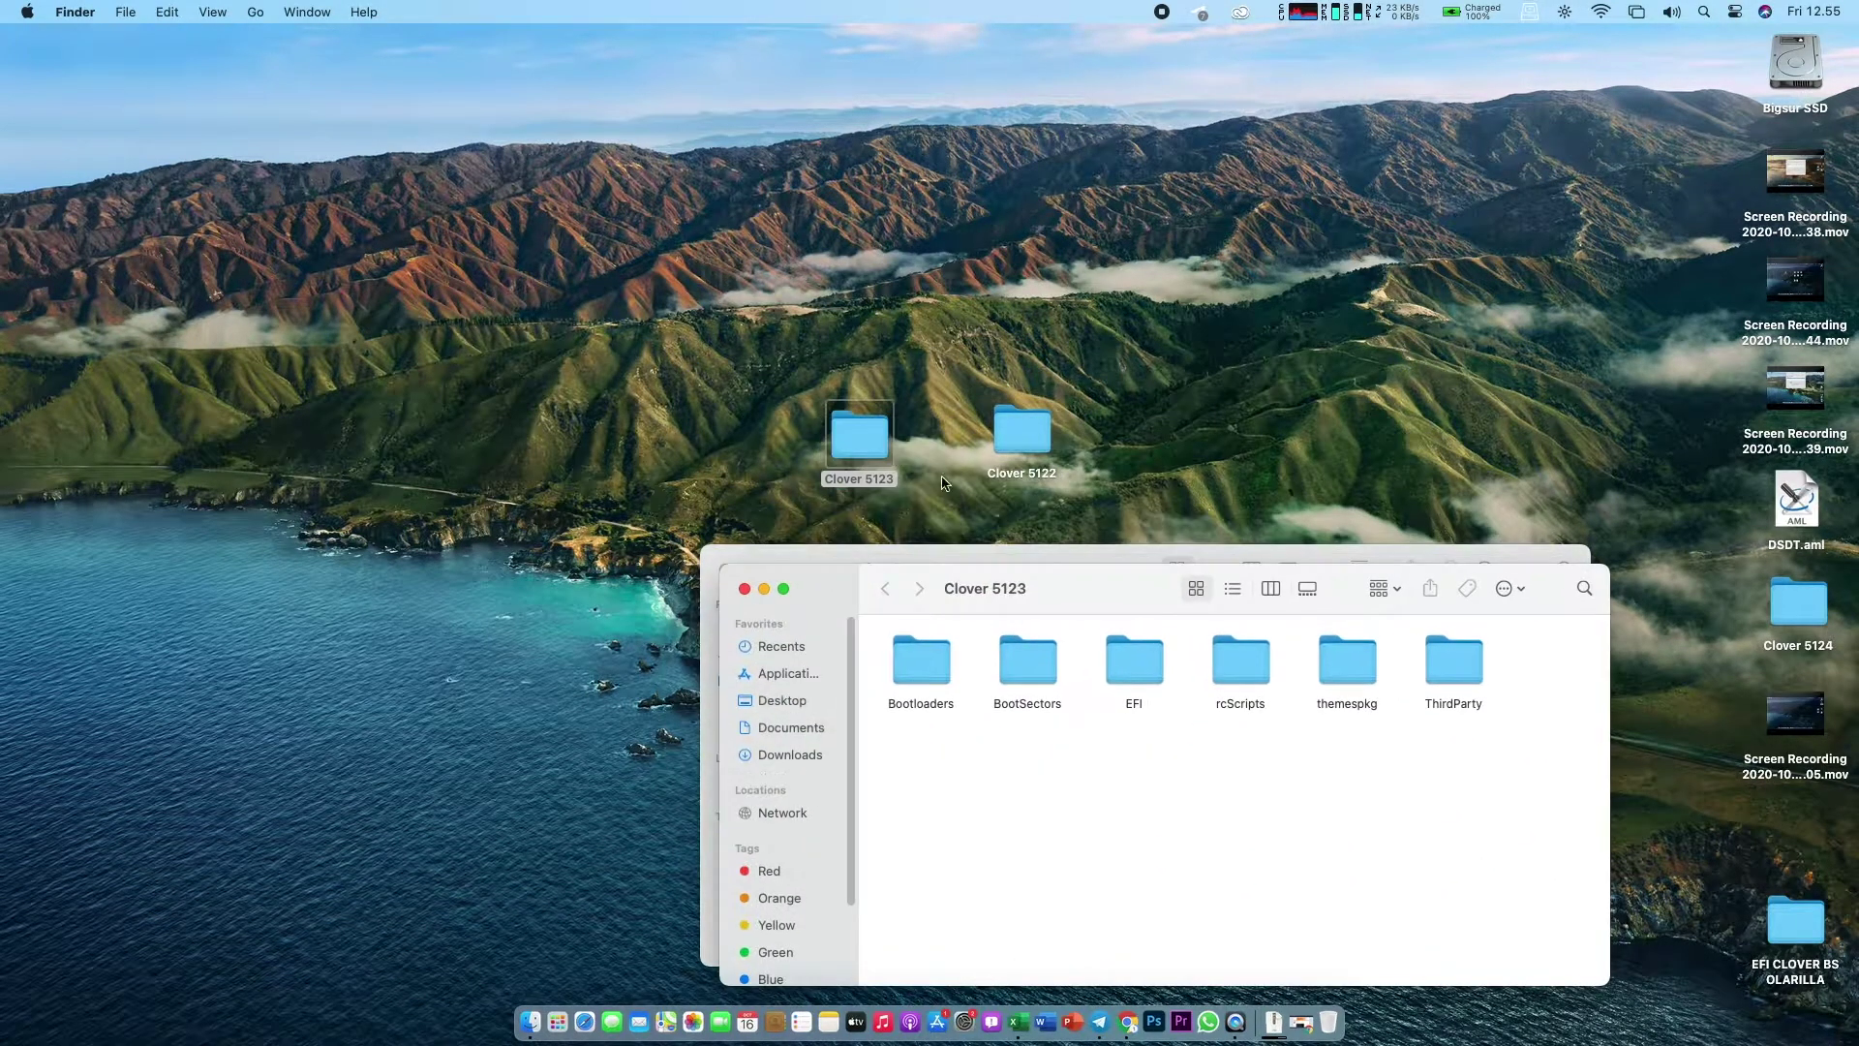
pyautogui.doubleClick(1125, 661)
pyautogui.doubleClick(1013, 666)
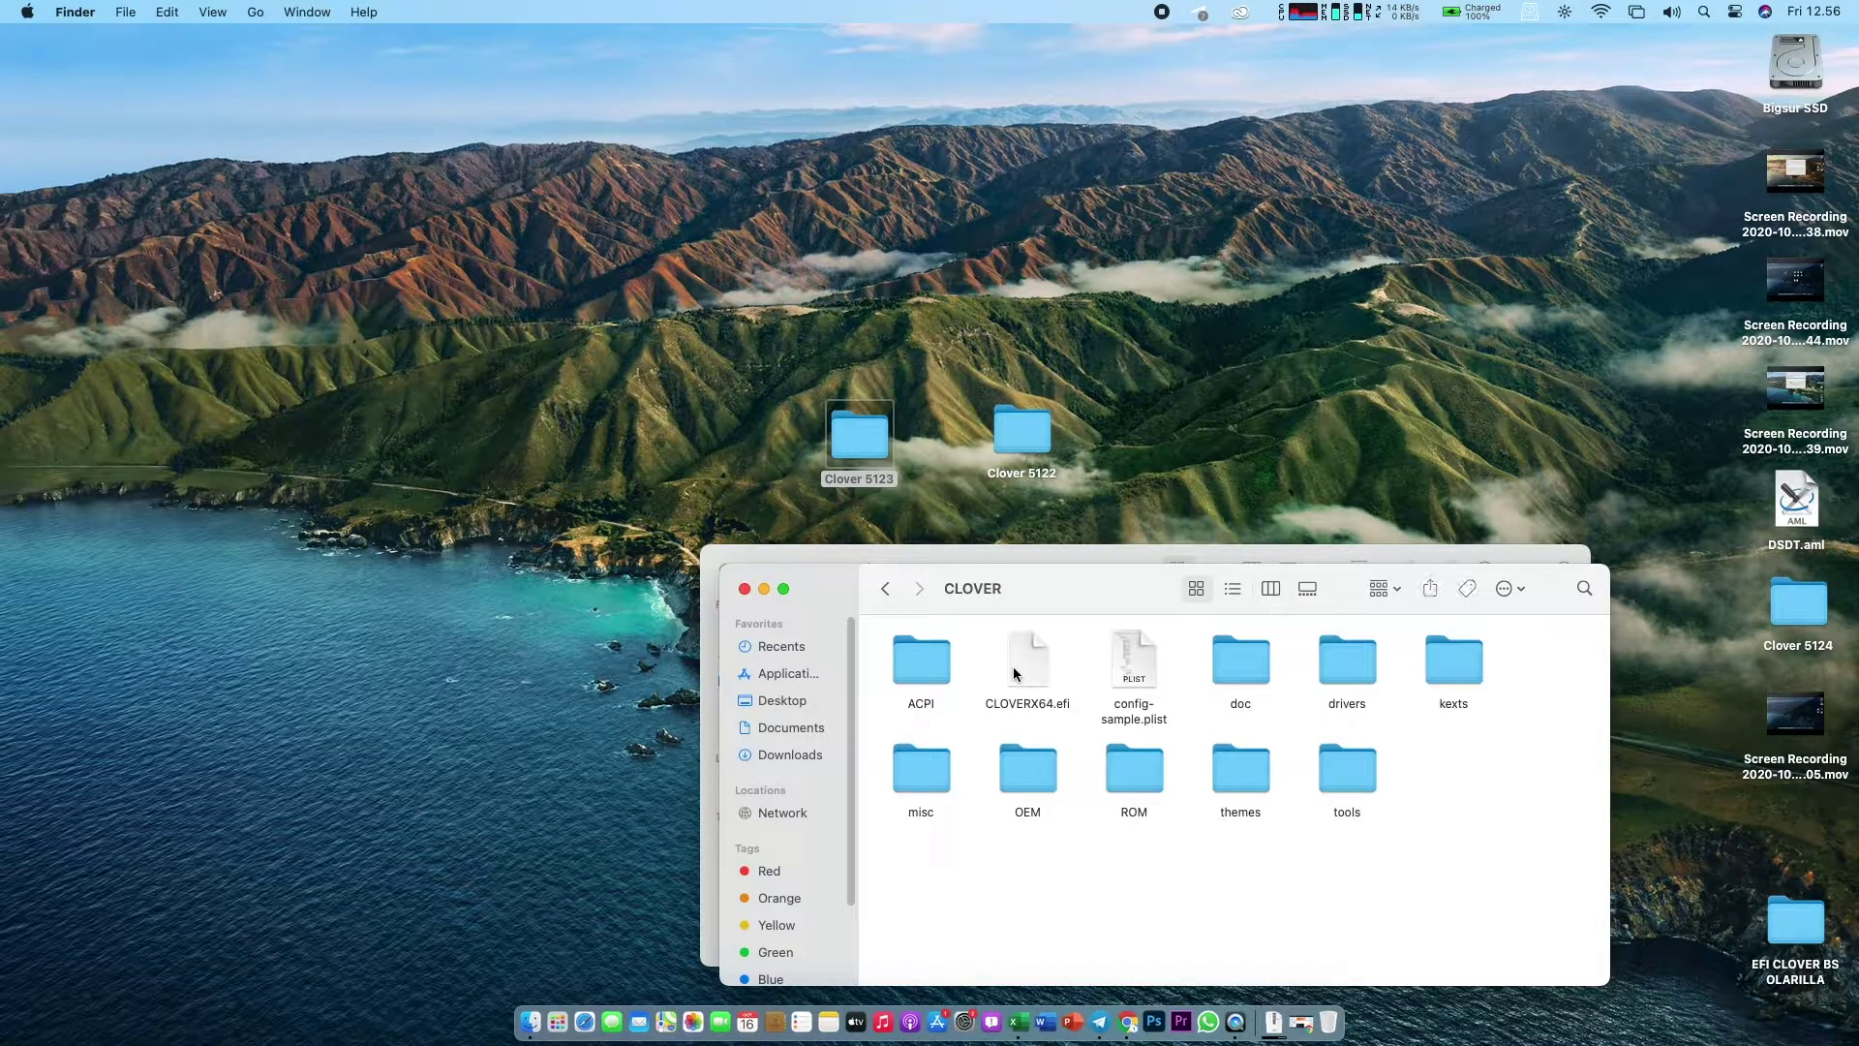
# Step: Open Clover 5123's config-sample.plist with the alternative application listed directly after the default Clover Configurator
pyautogui.click(1129, 651)
pyautogui.rightClick(1128, 648)
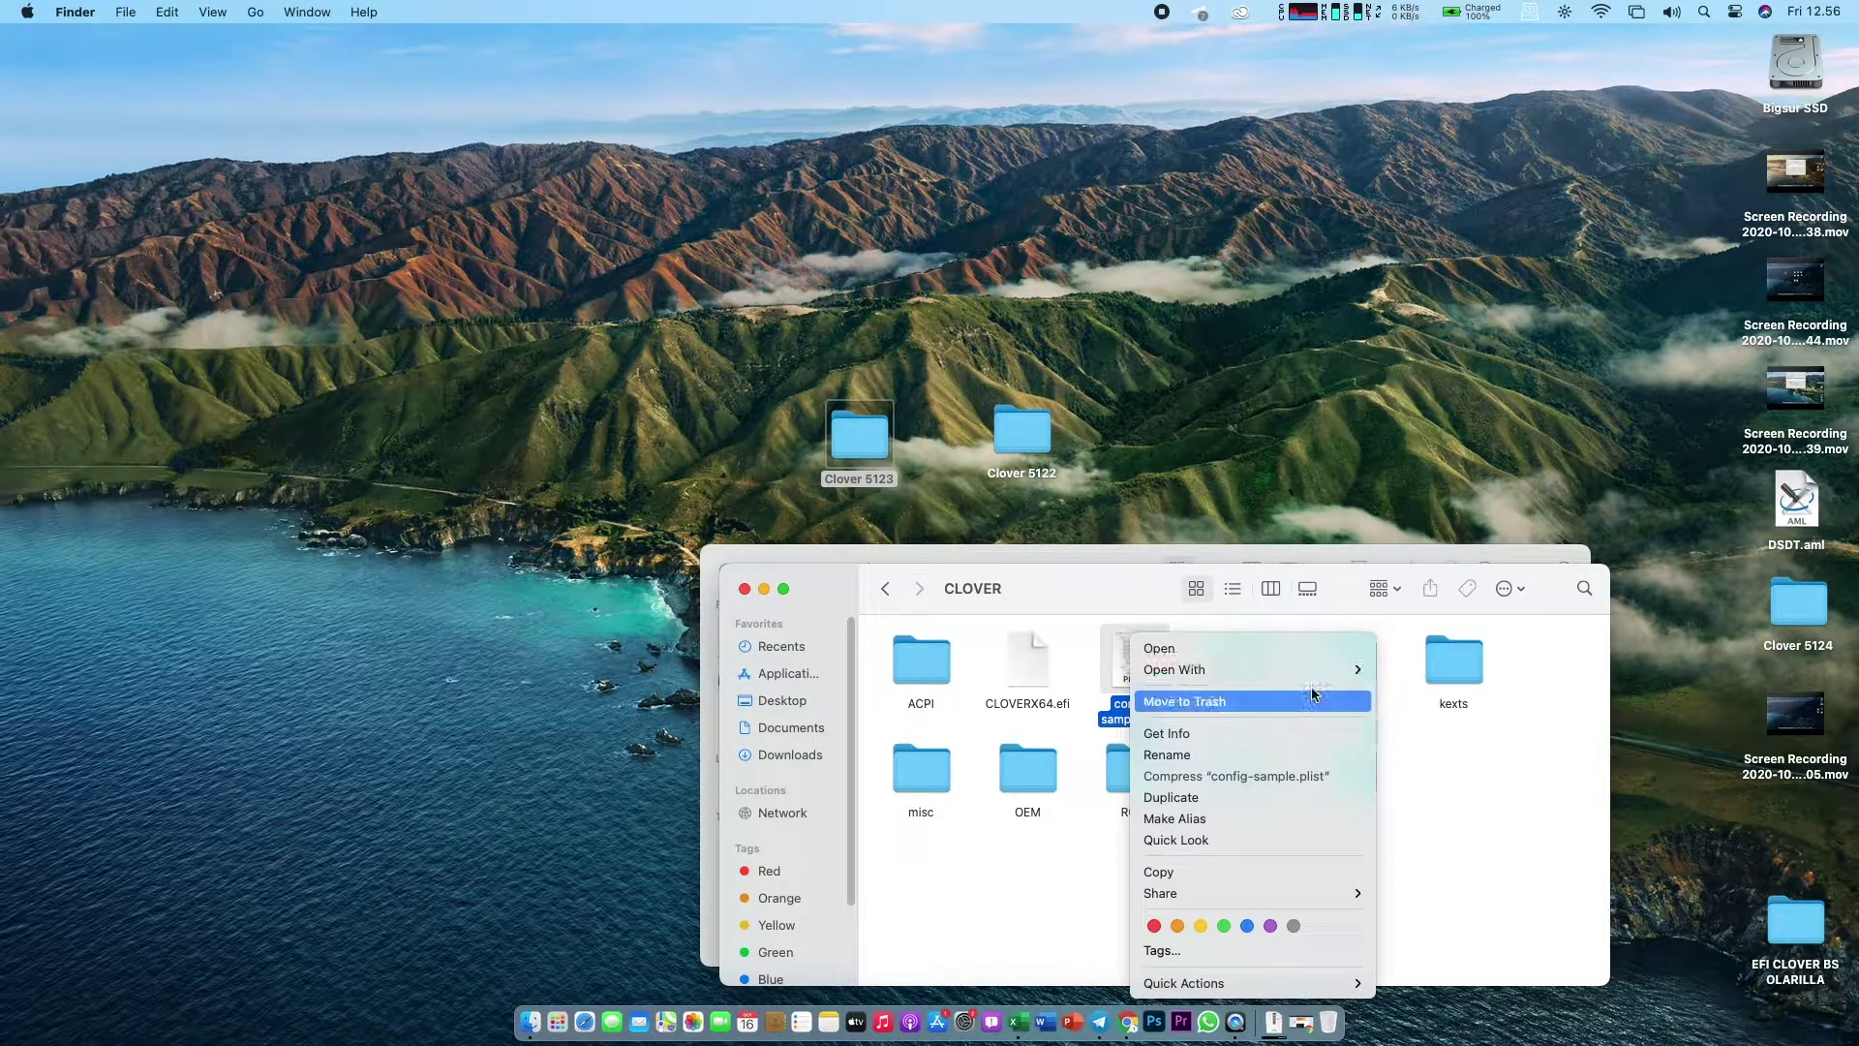
pyautogui.moveTo(1361, 669)
pyautogui.click(1448, 703)
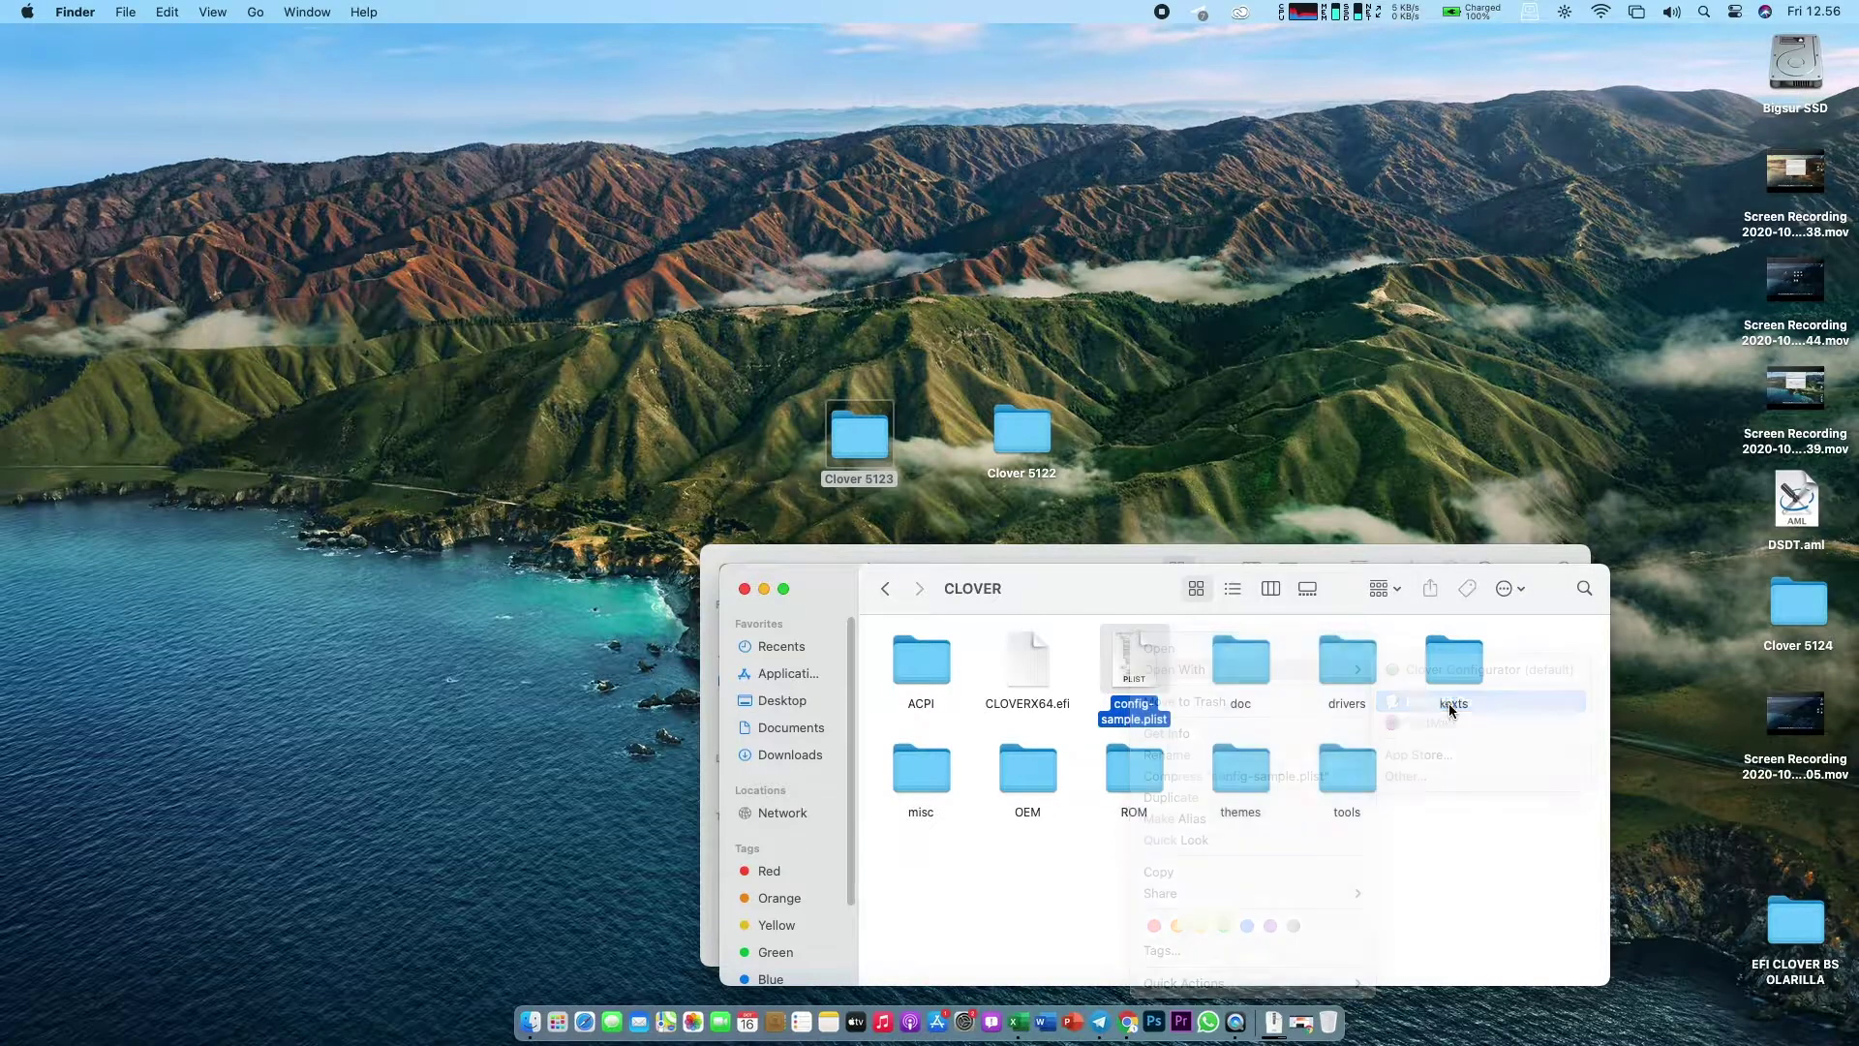
# Step: Close the Clover 5123 folder window and open Clover 5122's config-sample.plist with PlistEdit Pro
pyautogui.click(745, 589)
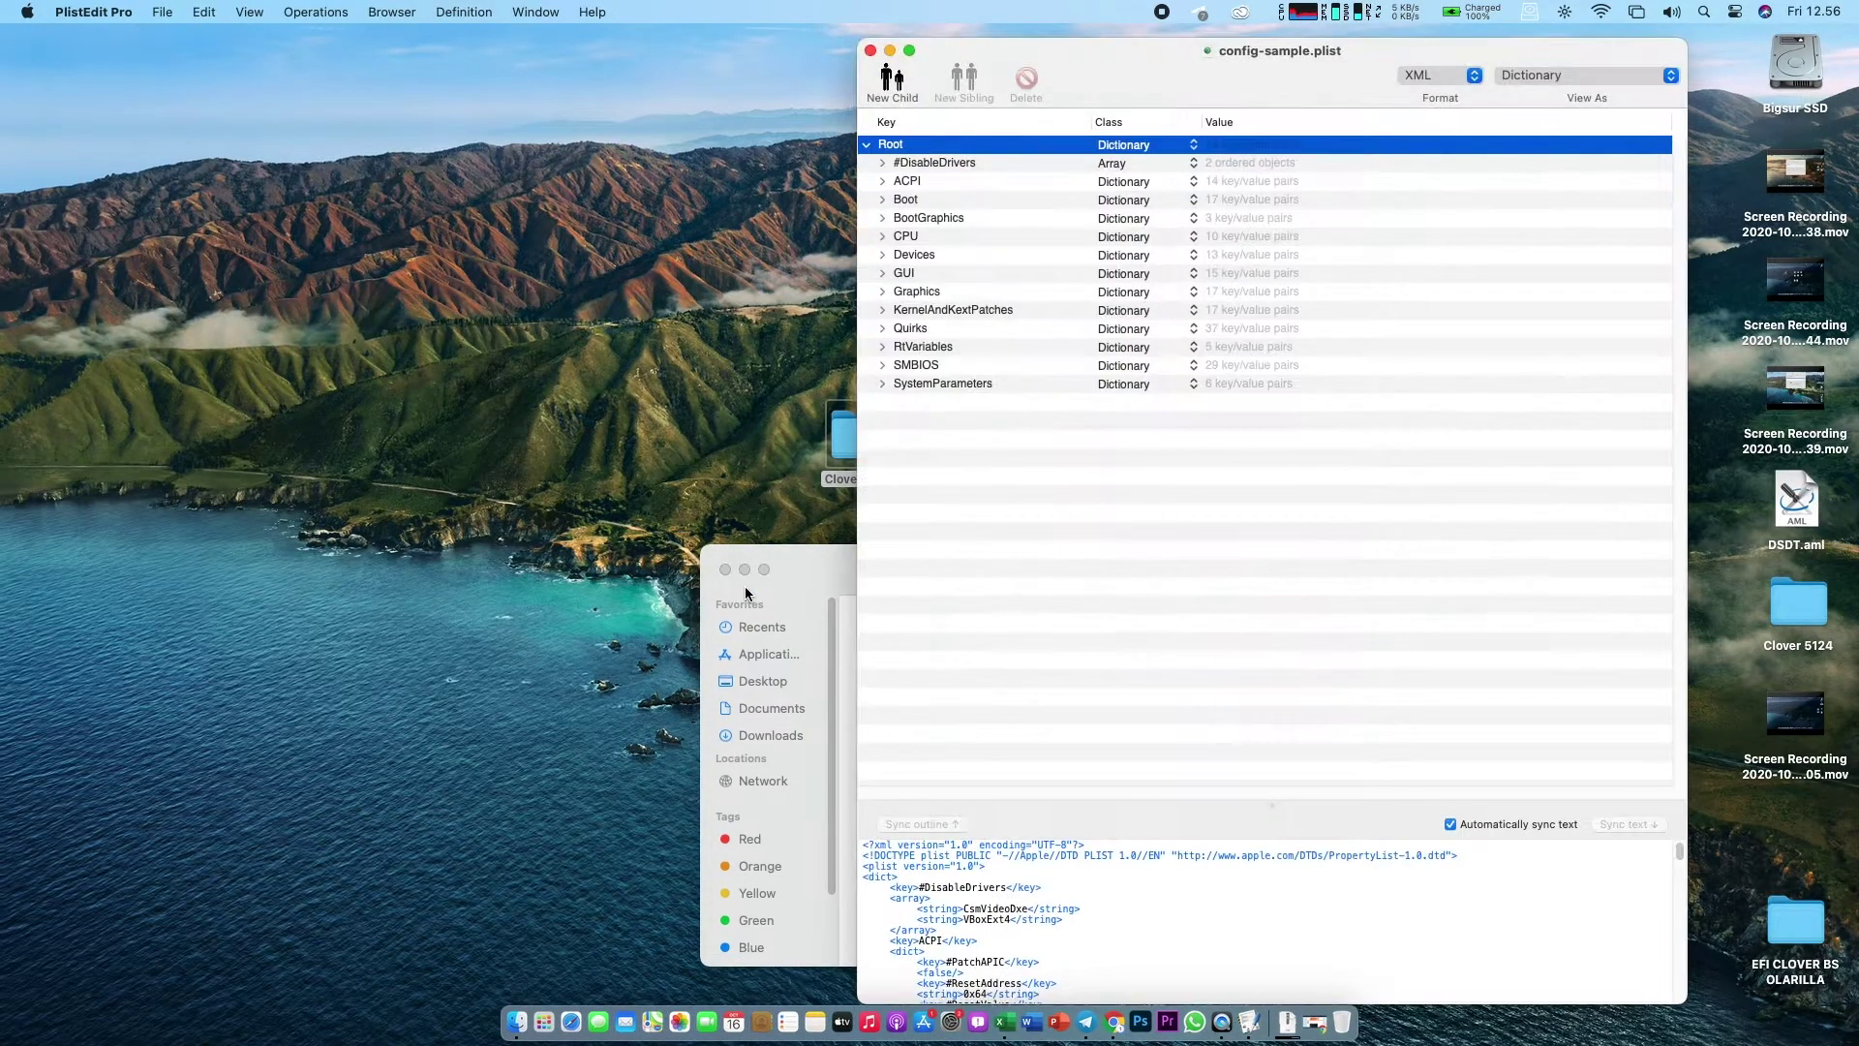
pyautogui.click(846, 687)
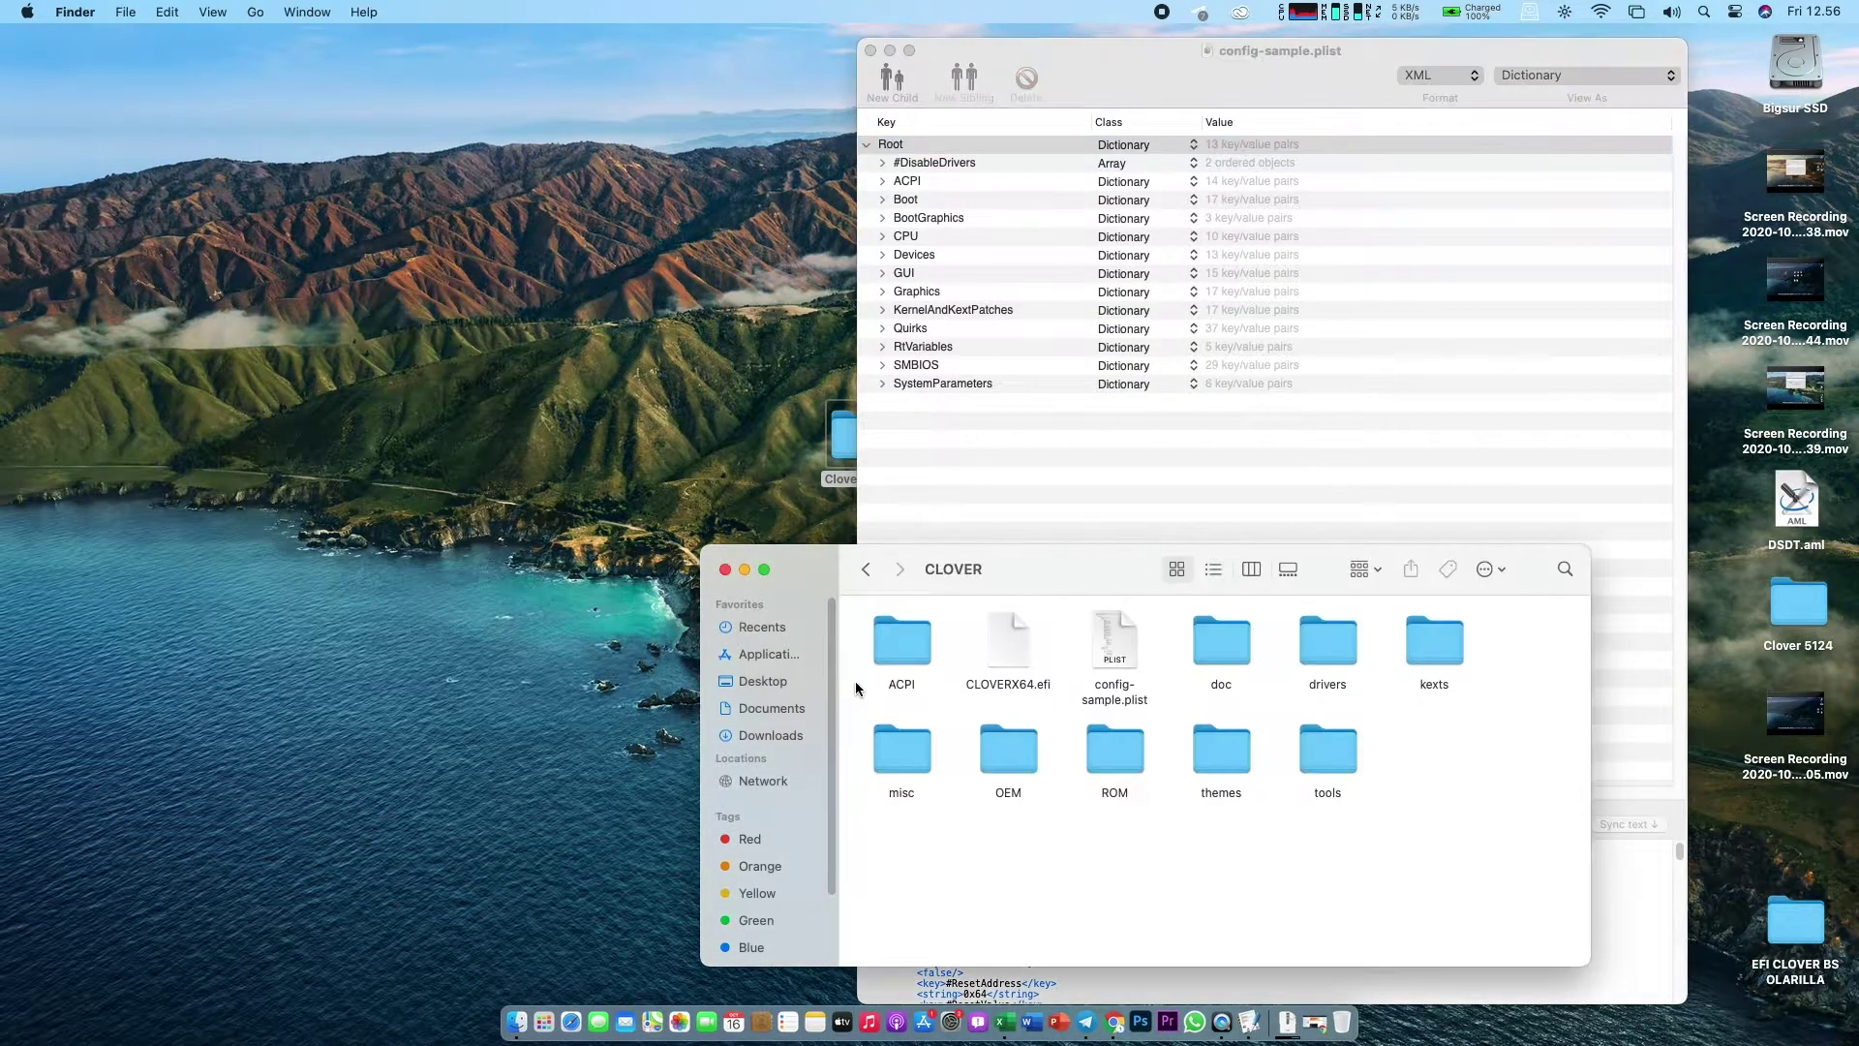
pyautogui.rightClick(1110, 639)
pyautogui.moveTo(1326, 668)
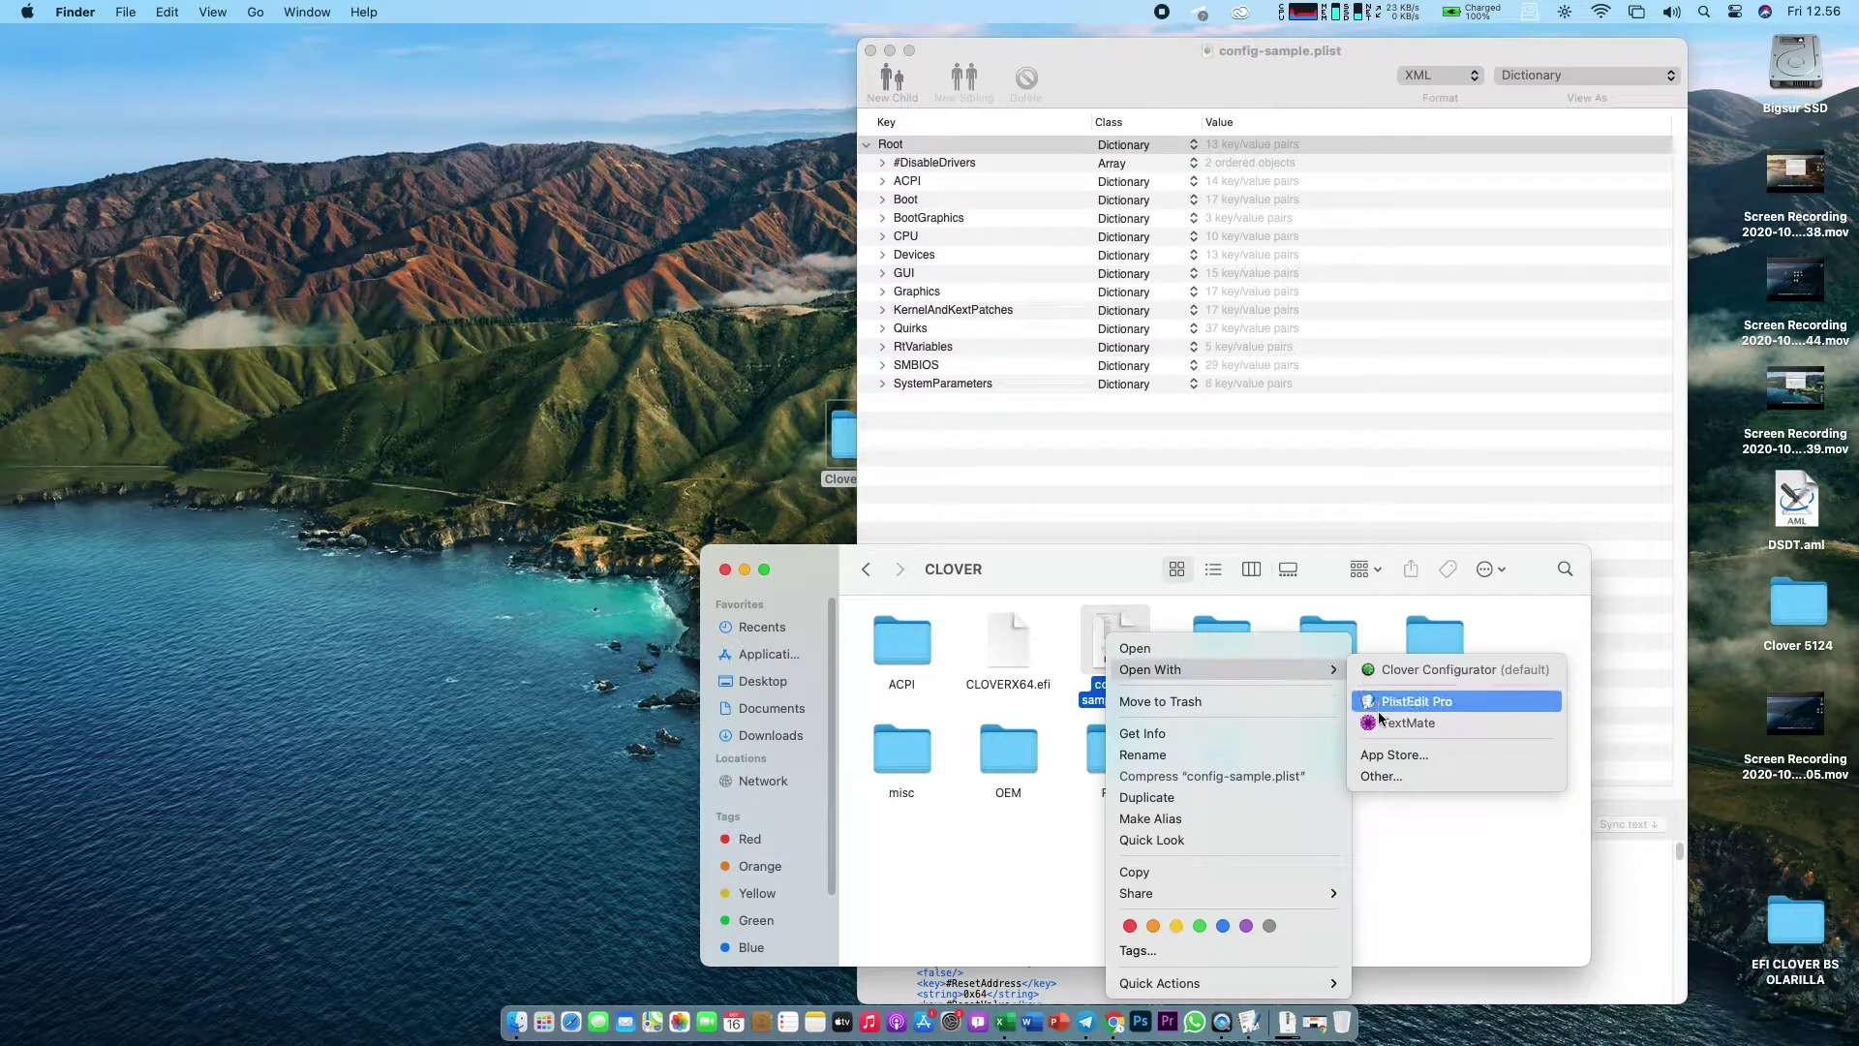
pyautogui.click(1394, 703)
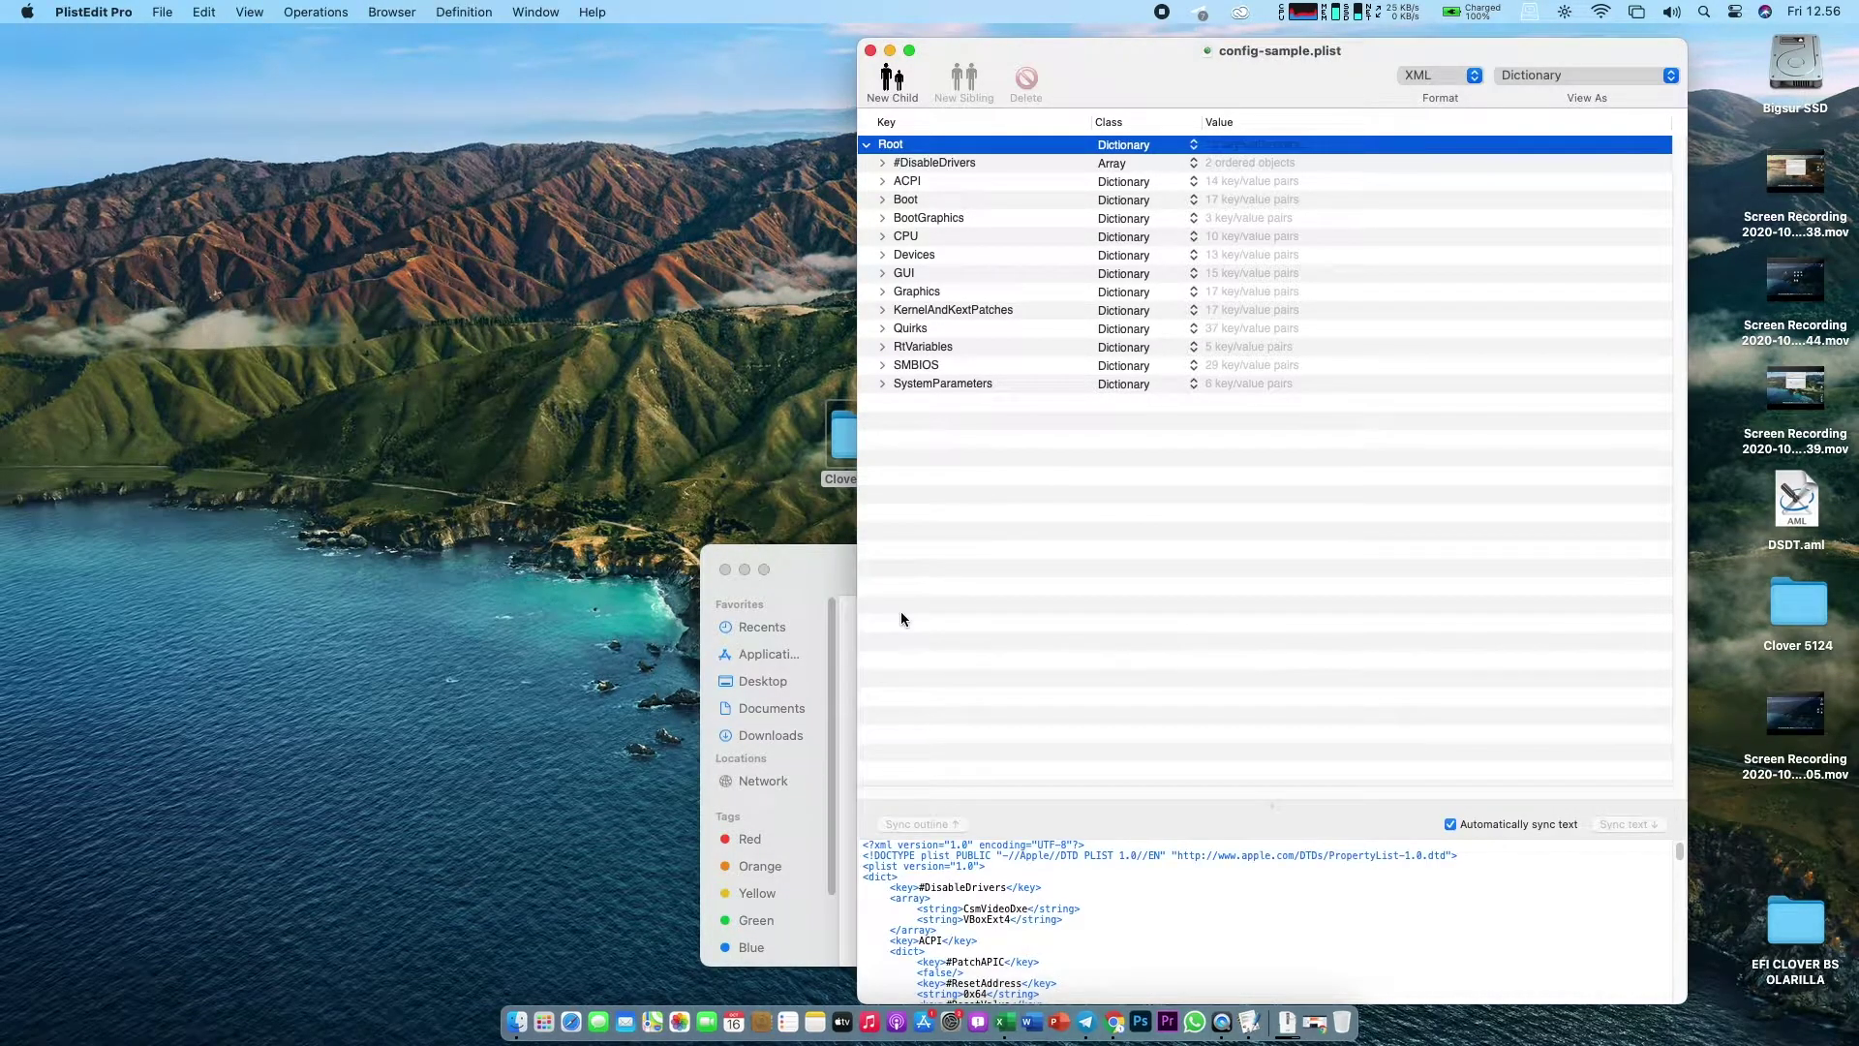
# Step: Close the Clover 5122 folder window and place its config-sample.plist window beside the Clover 5123 one
pyautogui.click(723, 570)
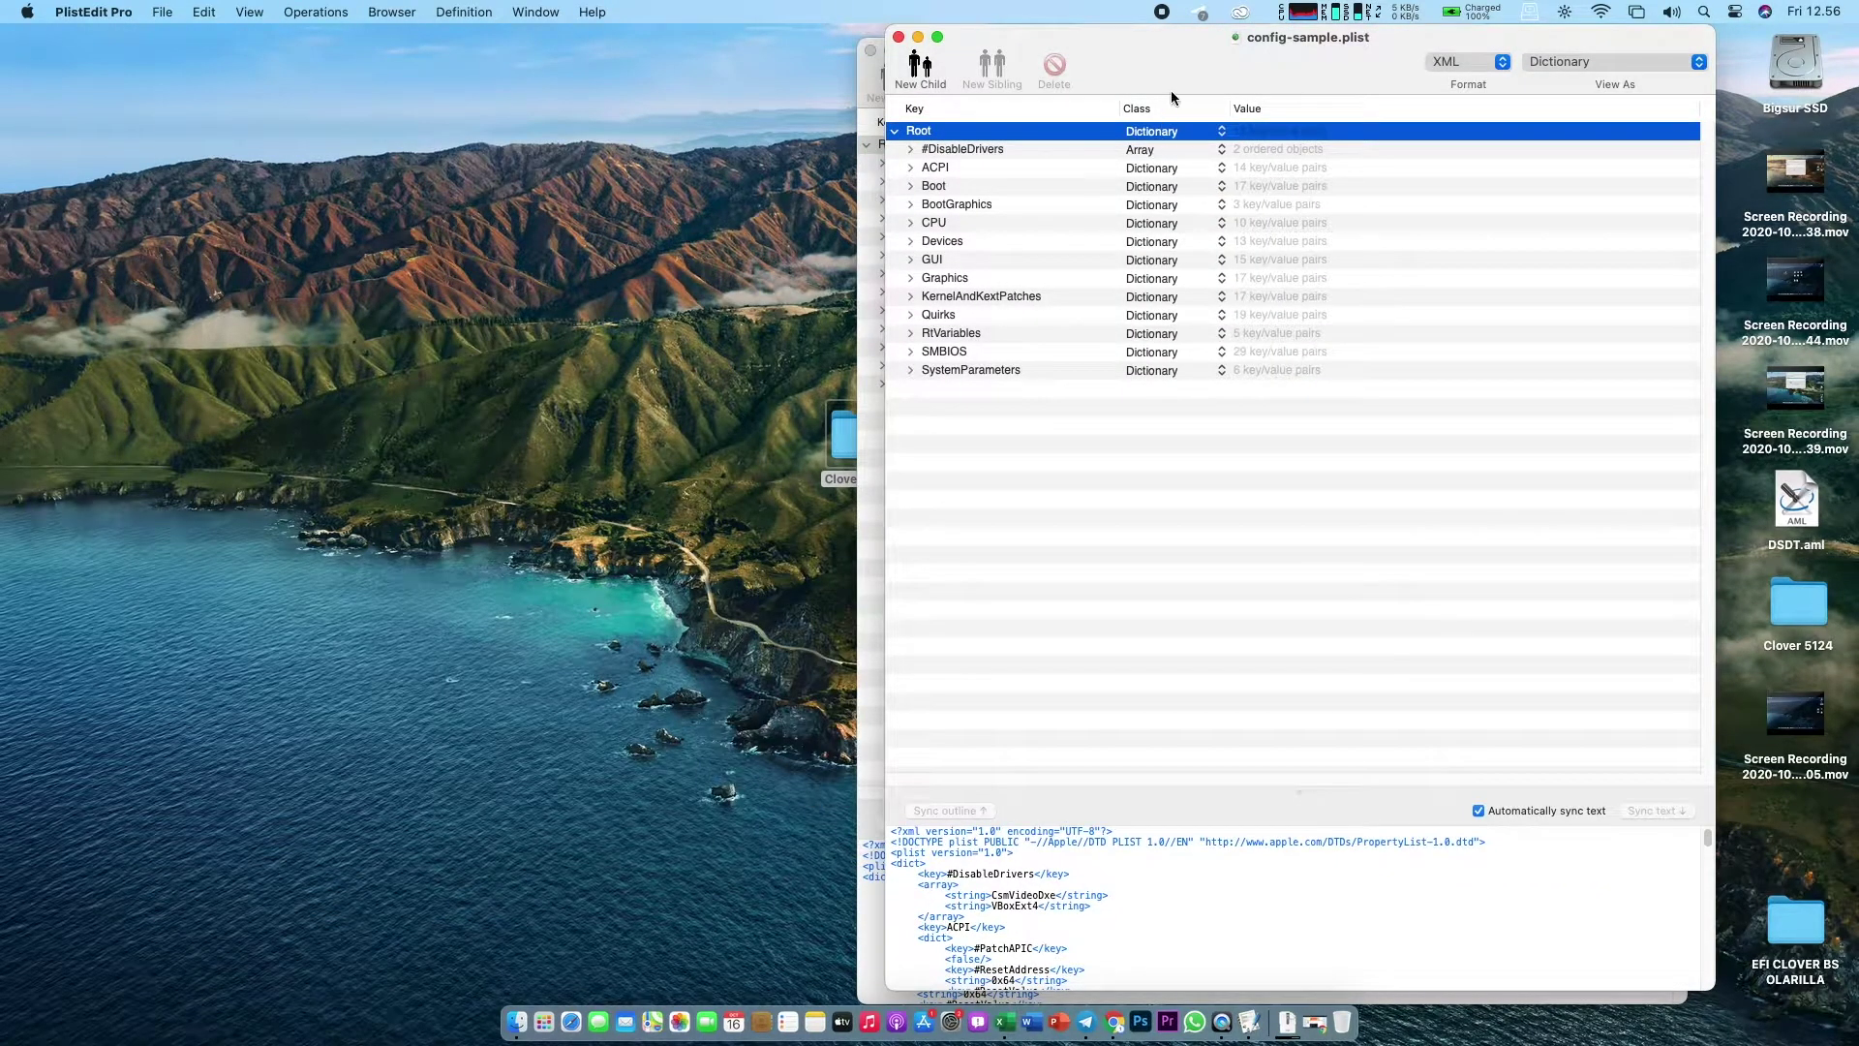
pyautogui.moveTo(1188, 43); pyautogui.dragTo(333, 49)
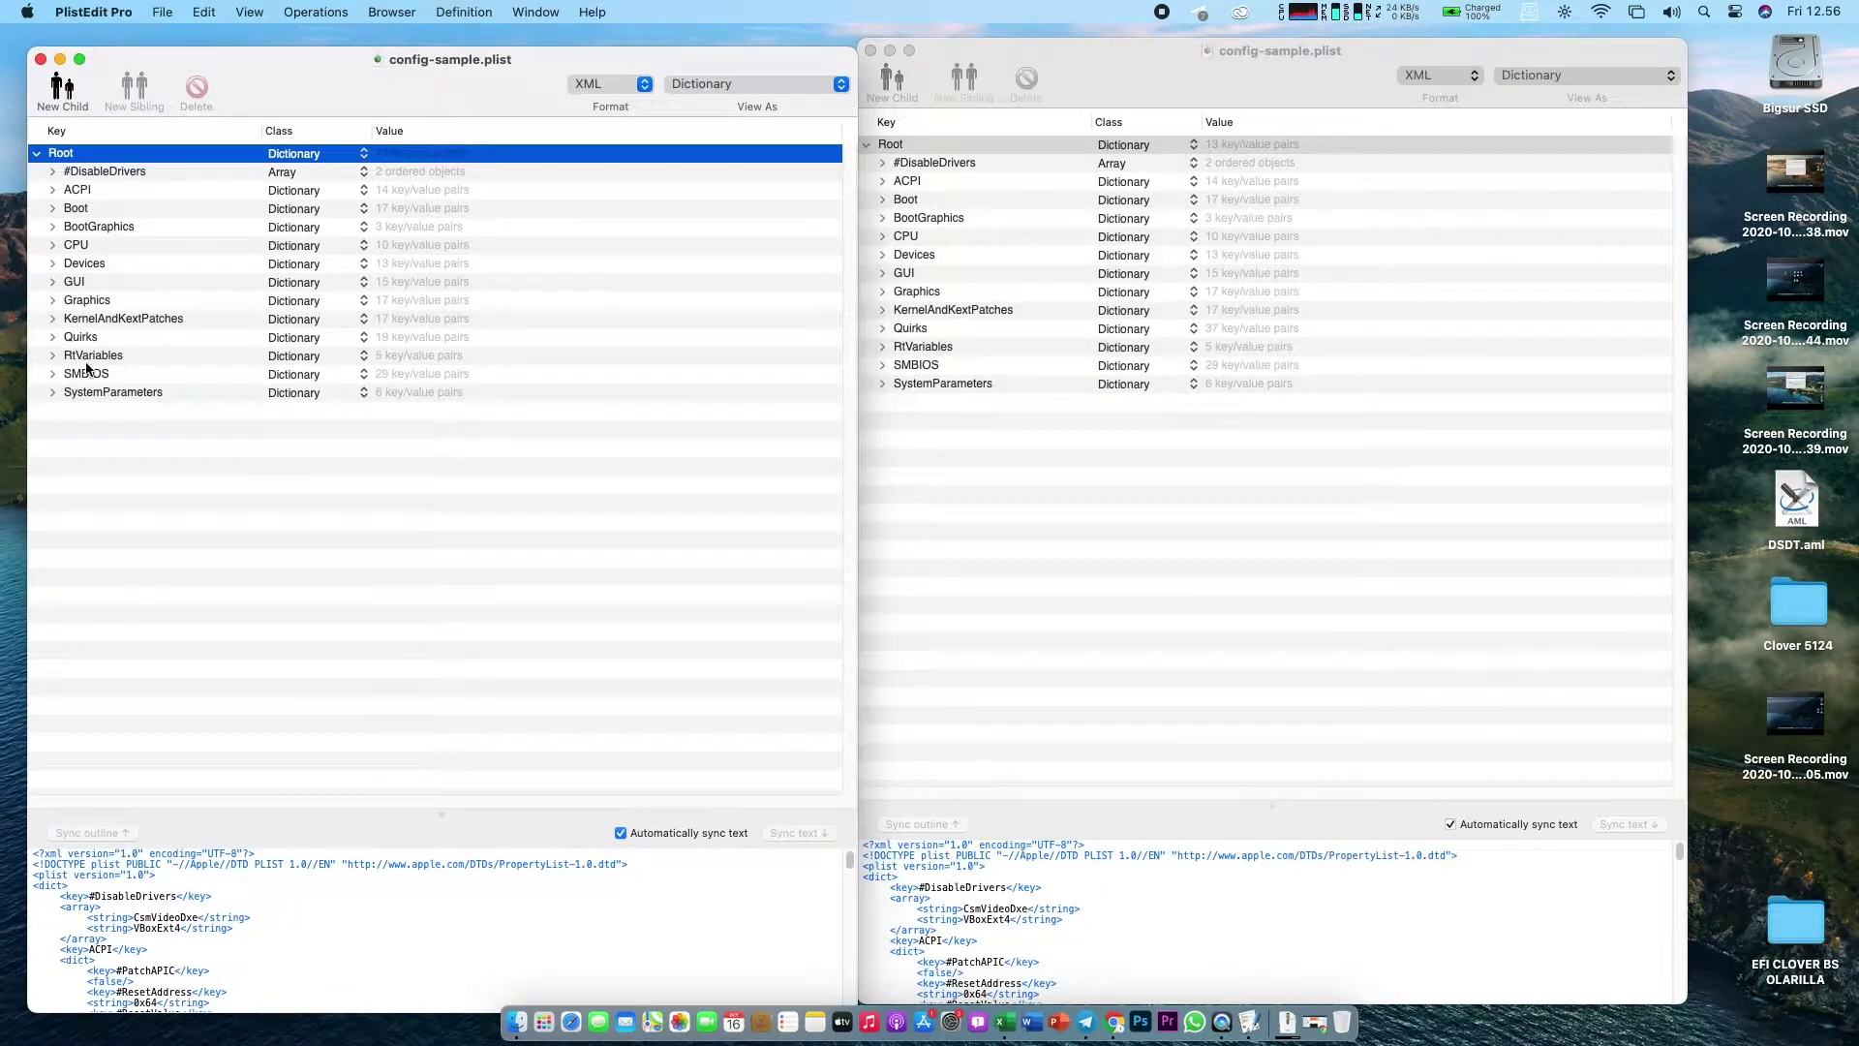
# Step: Expand the Quirks dictionary in both config-sample.plist files and select AvoidRuntimeDefrag in the Clover 5123 file for comparison
pyautogui.click(53, 336)
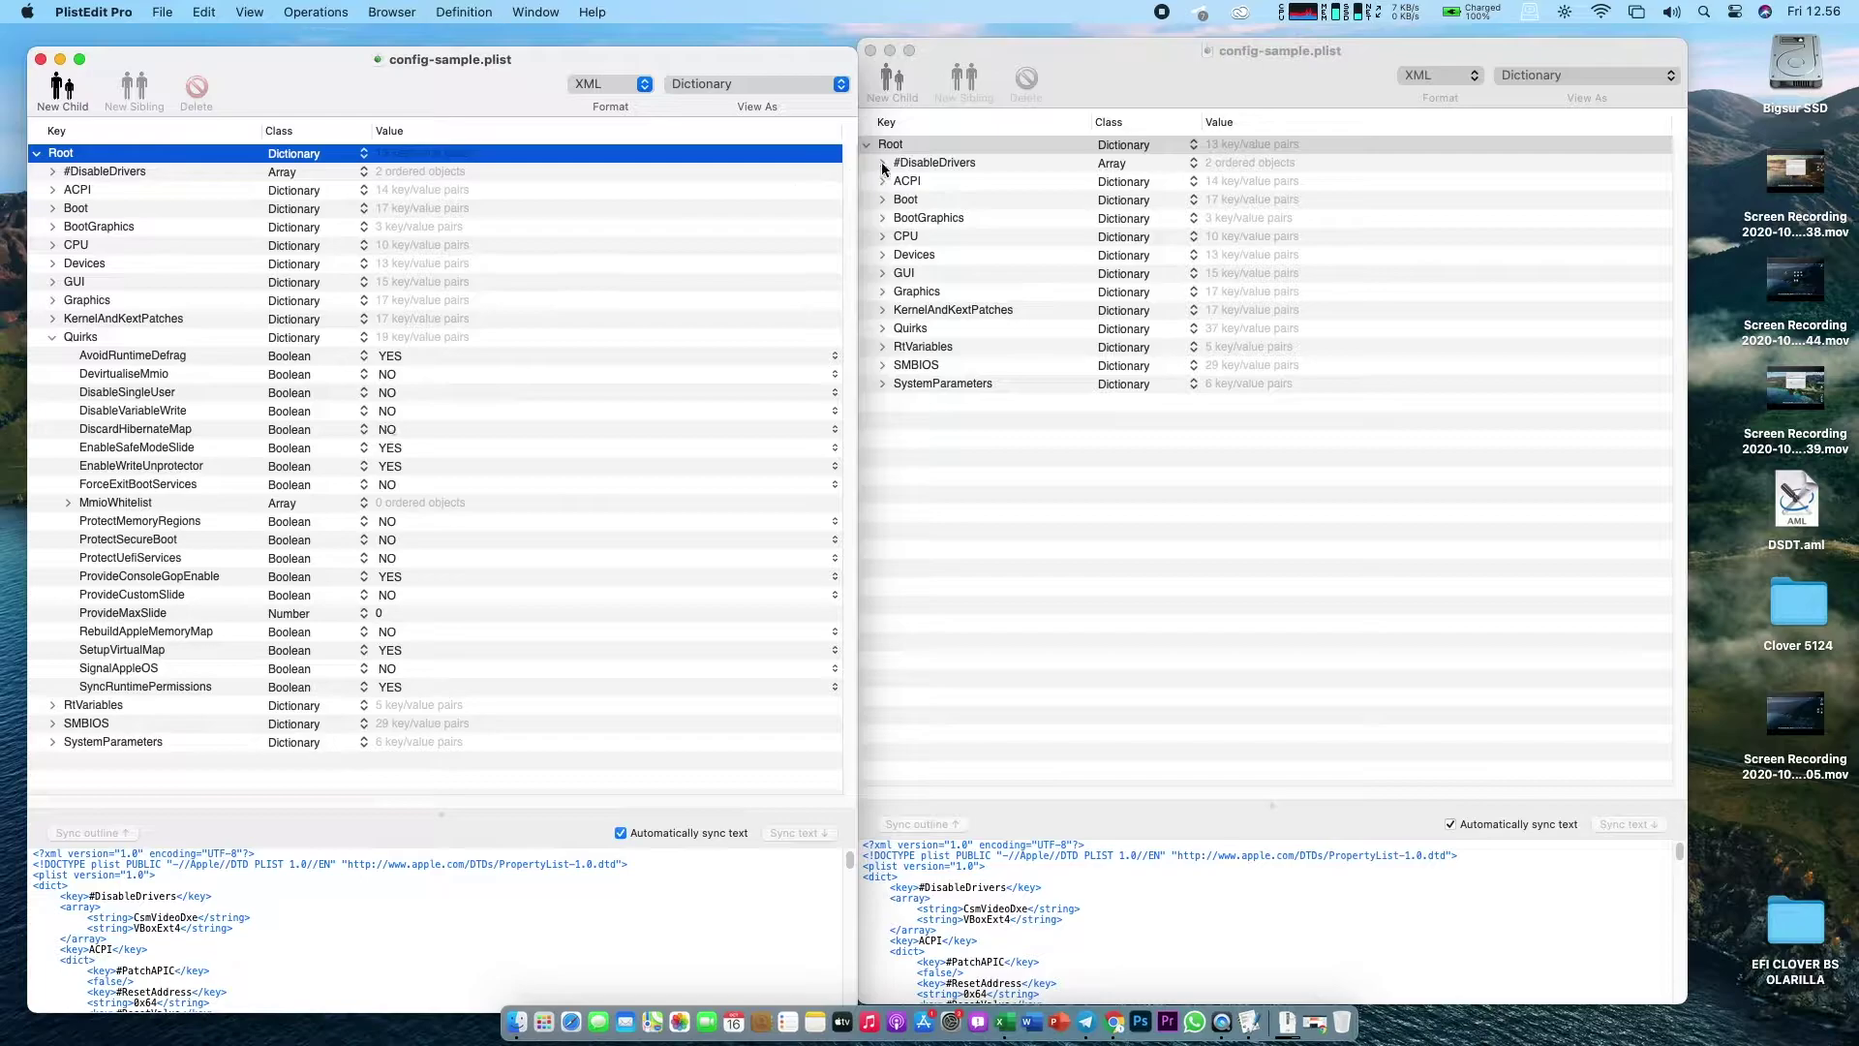
pyautogui.click(1245, 51)
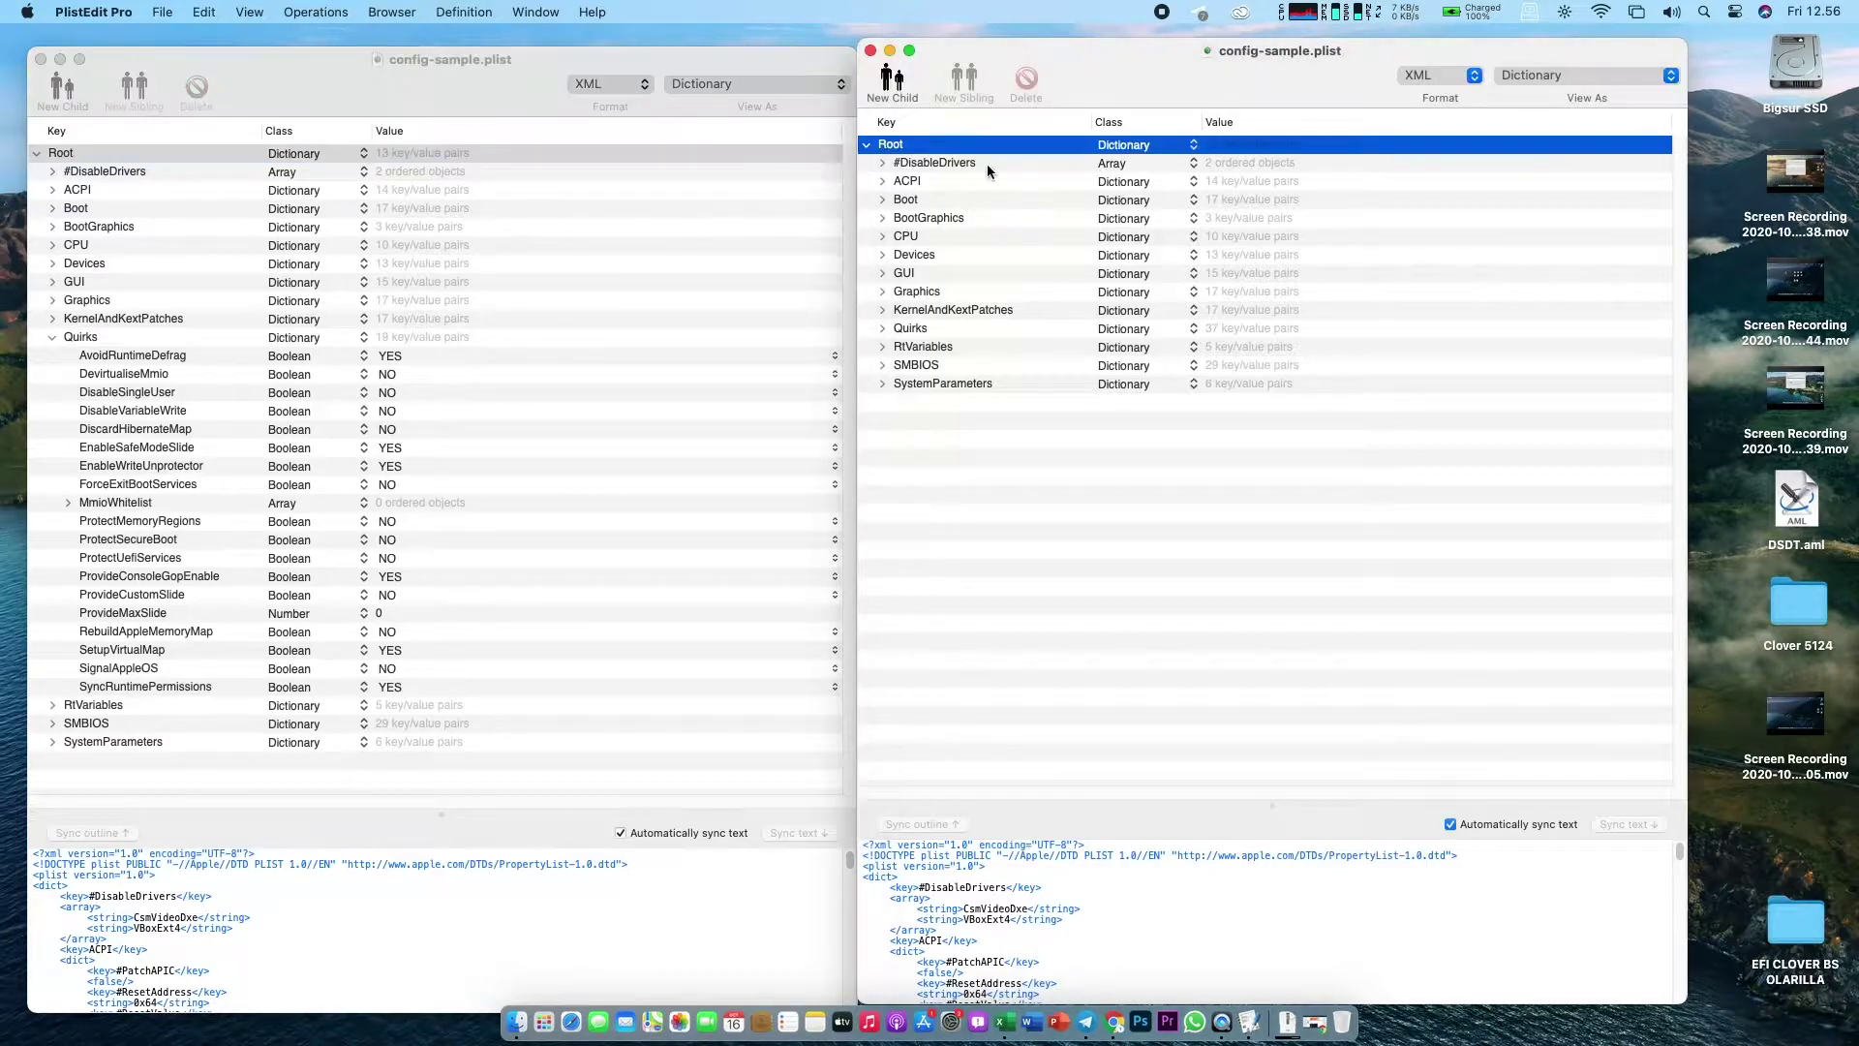
pyautogui.click(883, 329)
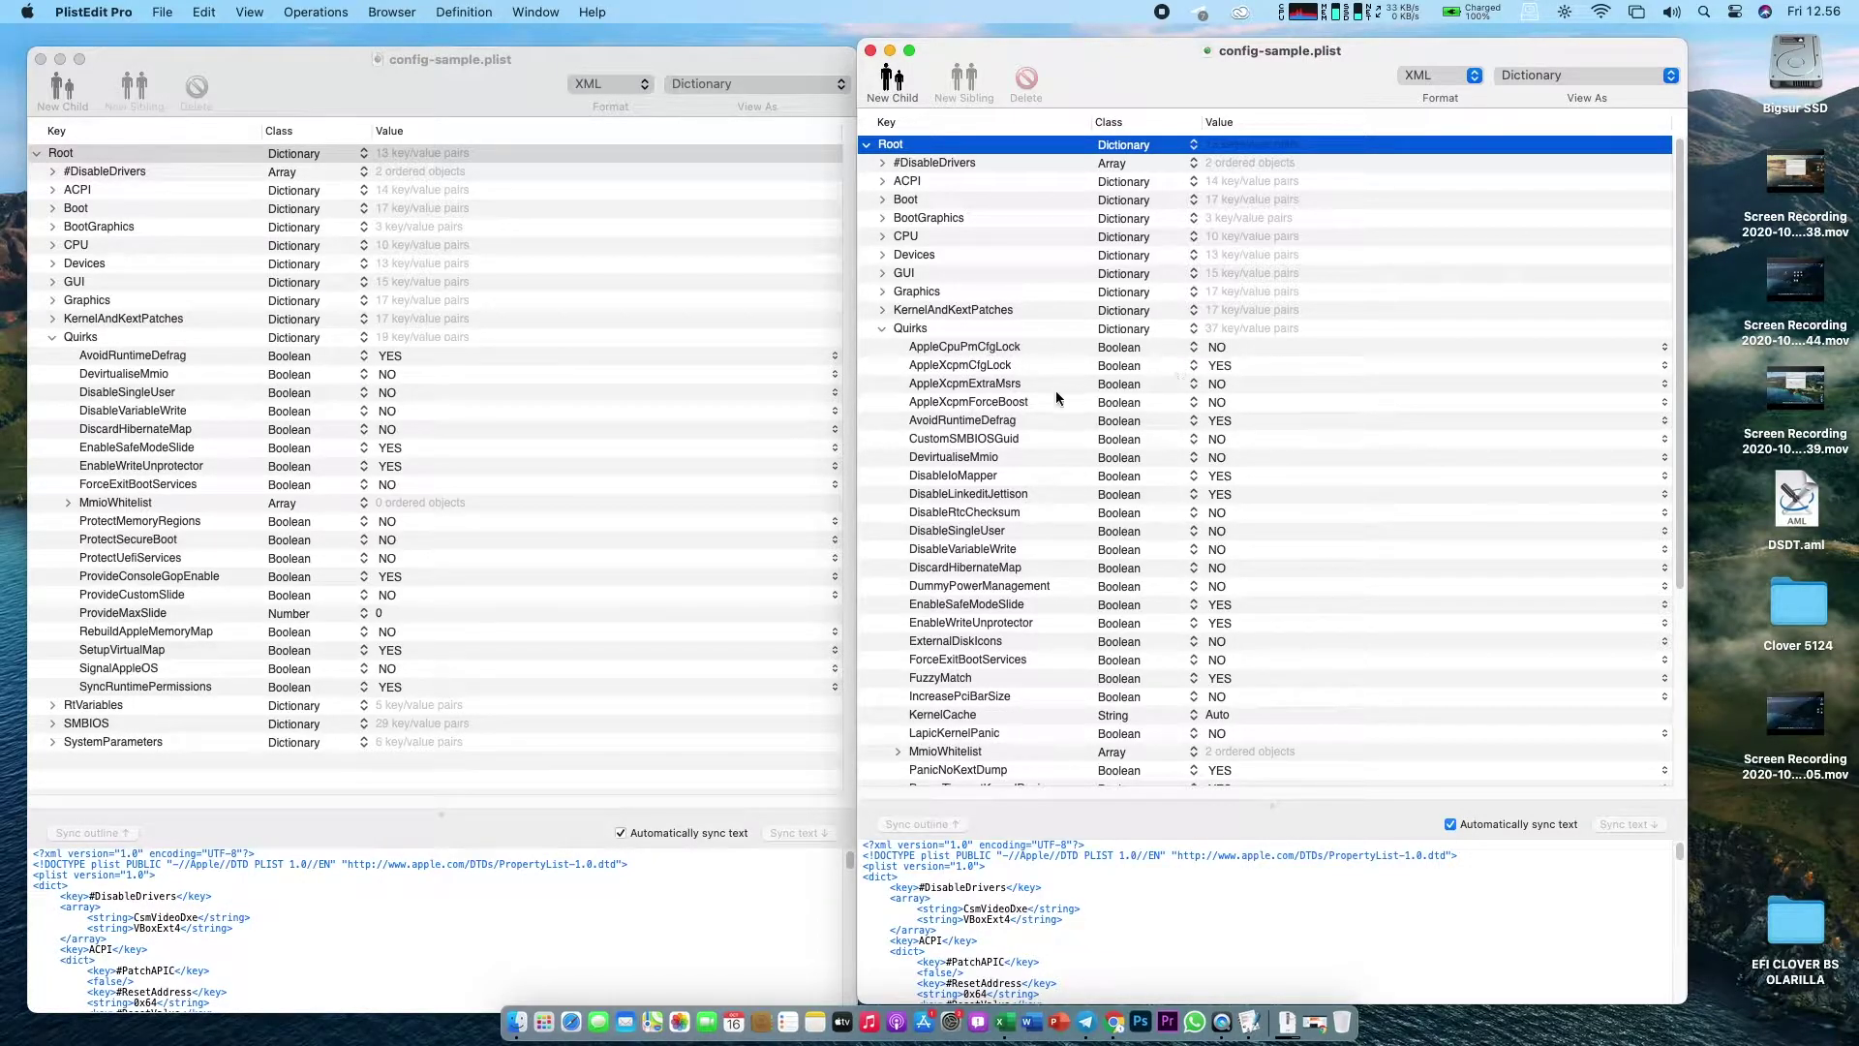
pyautogui.click(1003, 421)
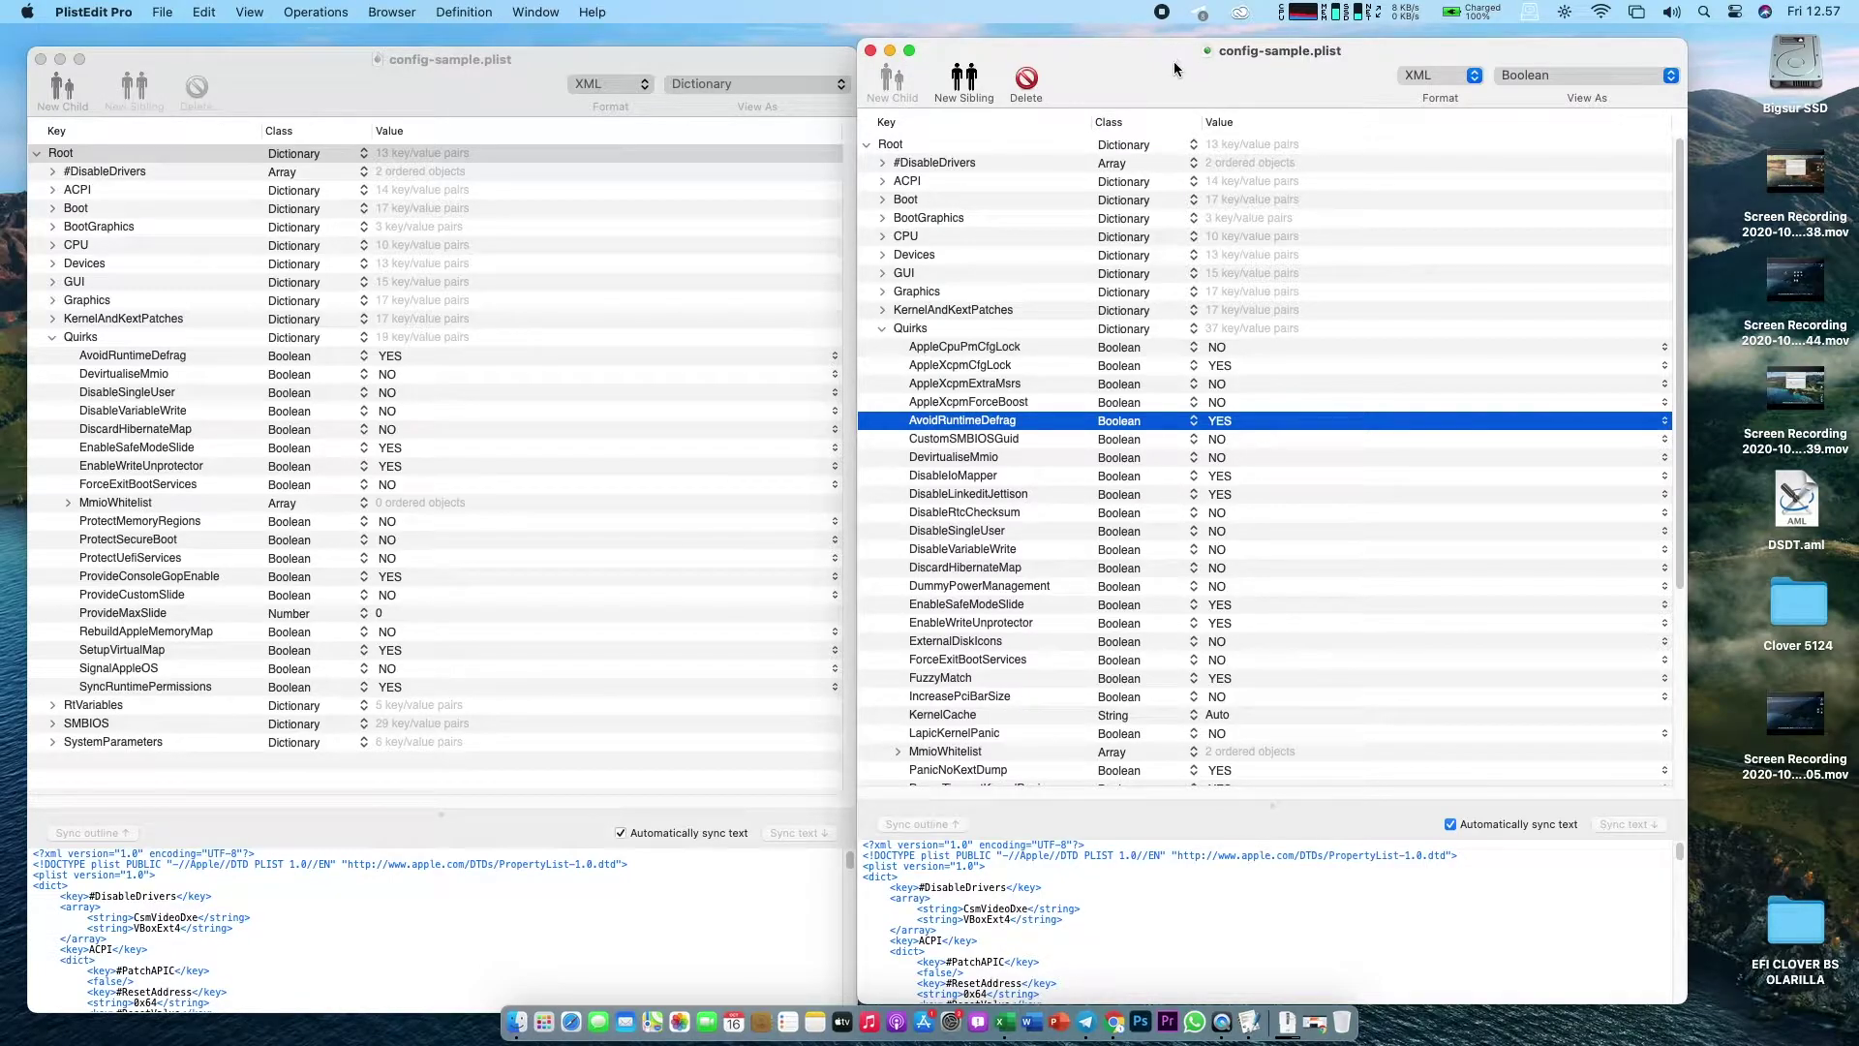
# Step: Align the two config-sample.plist windows side by side at the same height without overlap
pyautogui.moveTo(1175, 61); pyautogui.dragTo(1212, 74)
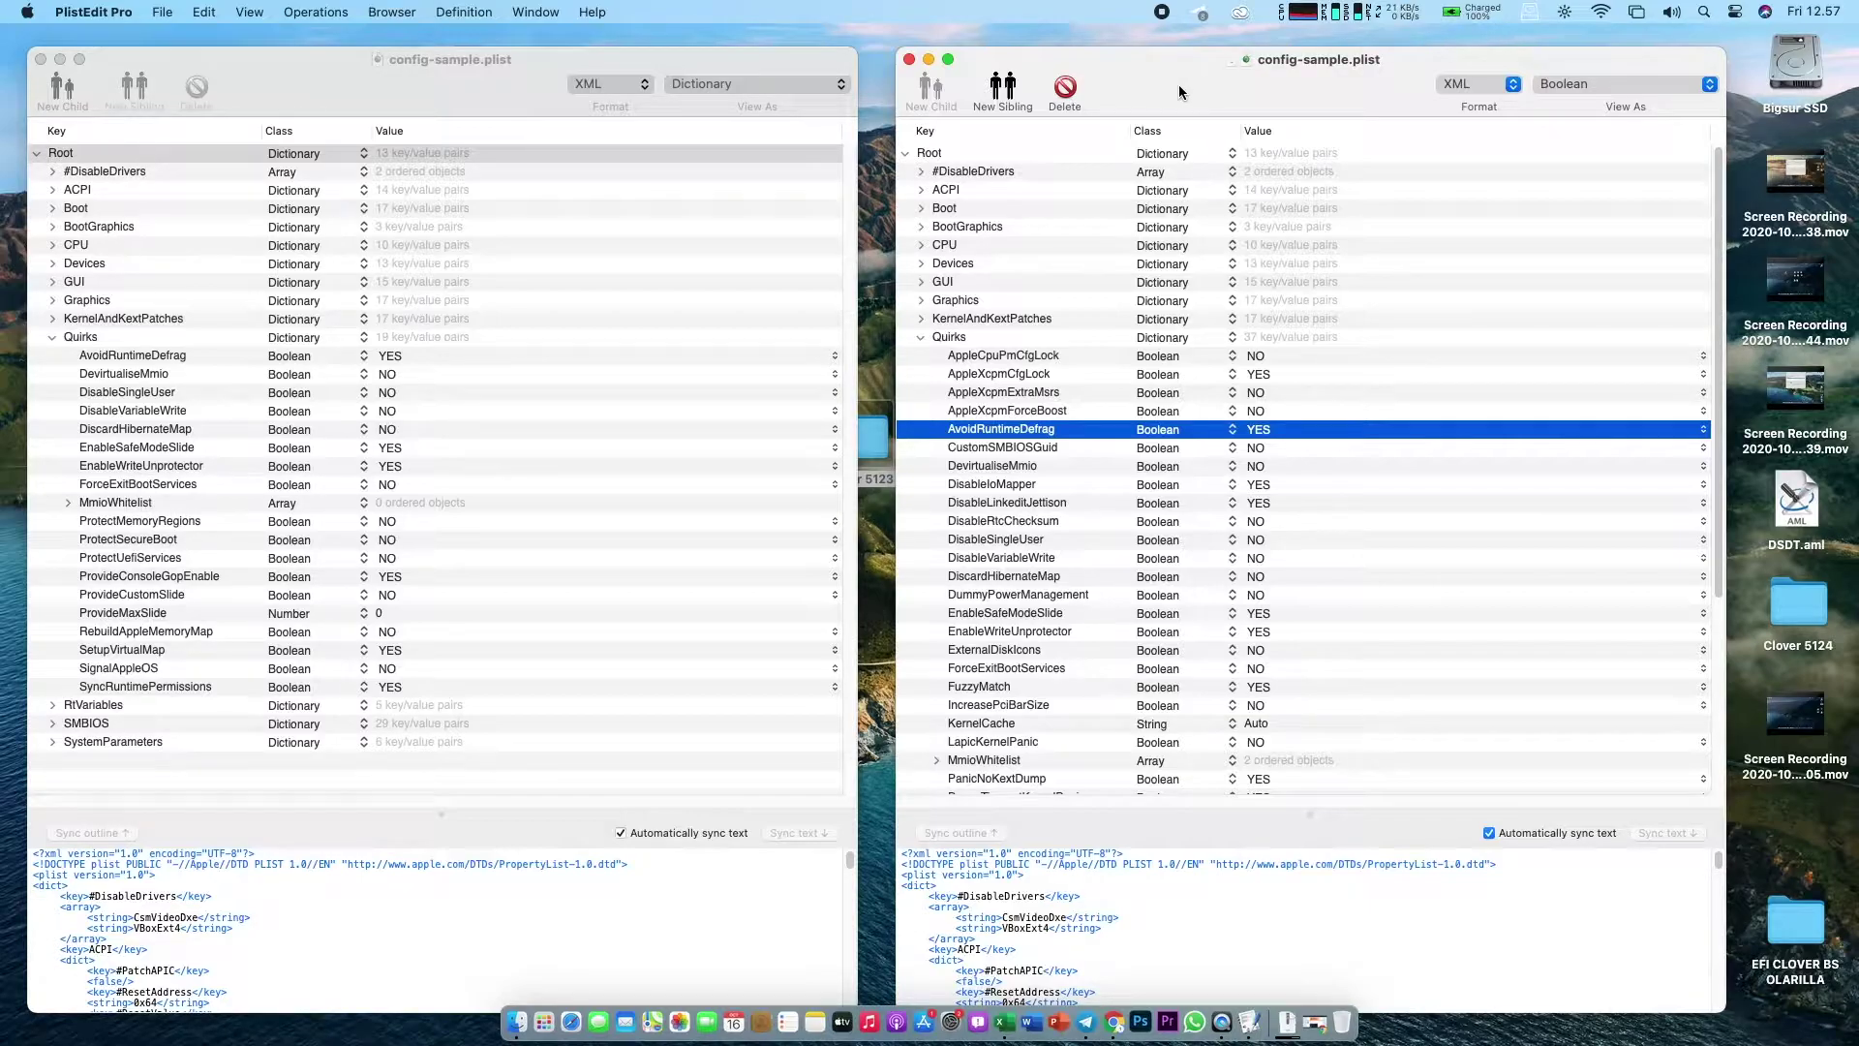
pyautogui.moveTo(819, 54); pyautogui.dragTo(840, 31)
pyautogui.moveTo(1207, 75); pyautogui.dragTo(1196, 55)
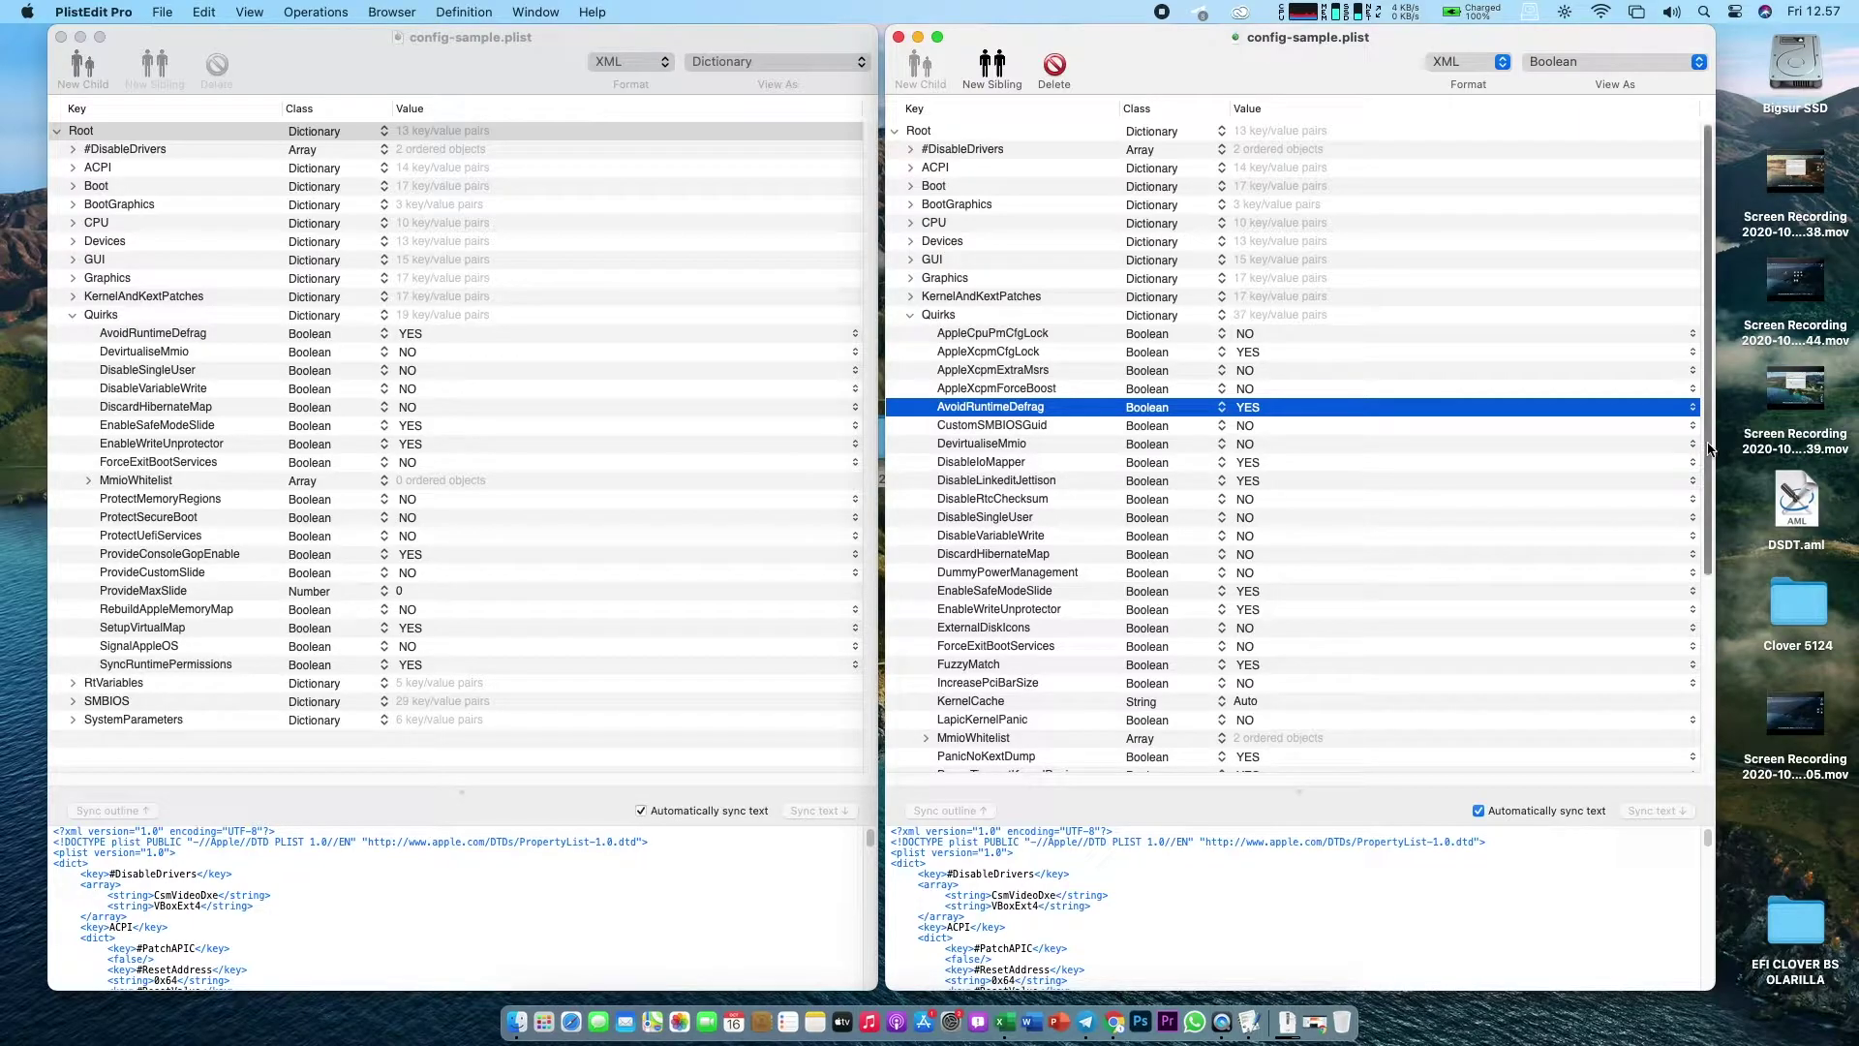
# Step: Switch to Chrome and open the CloverBootloader Release v5.1 r5124 page on GitHub in a new tab
pyautogui.click(1320, 1036)
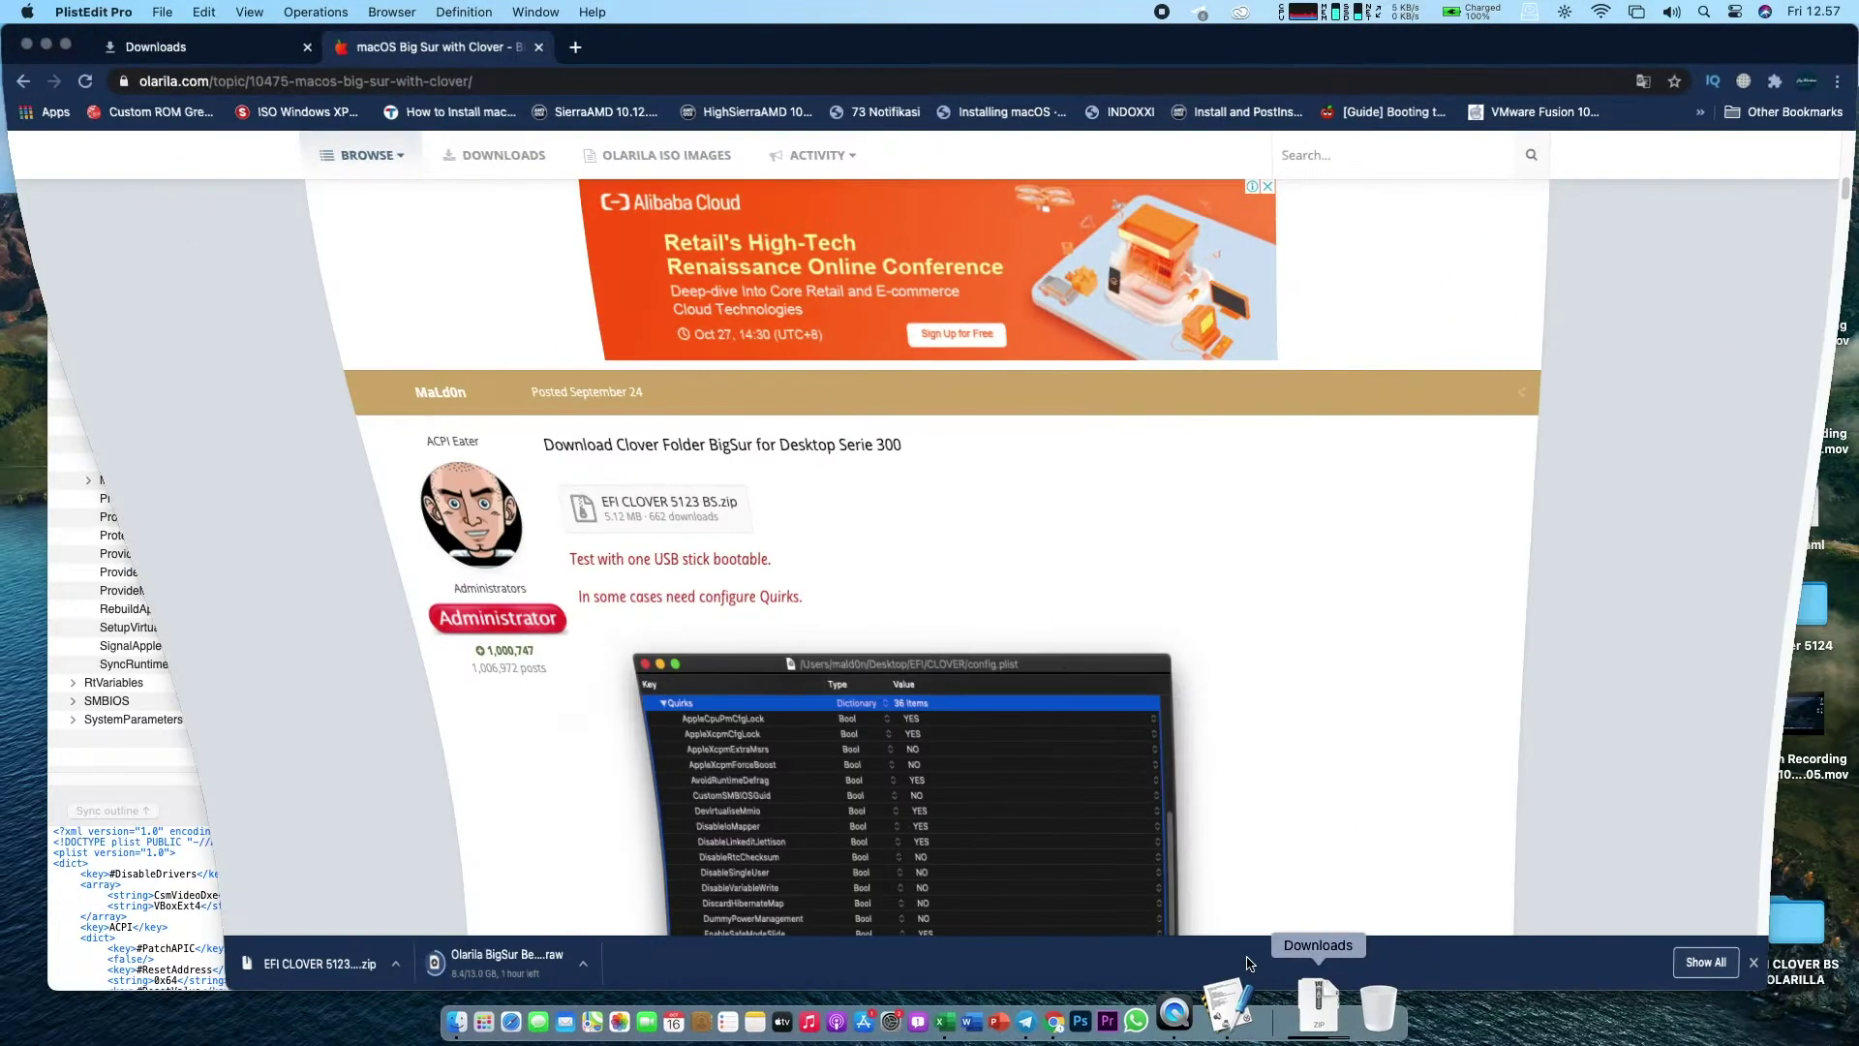
pyautogui.click(575, 49)
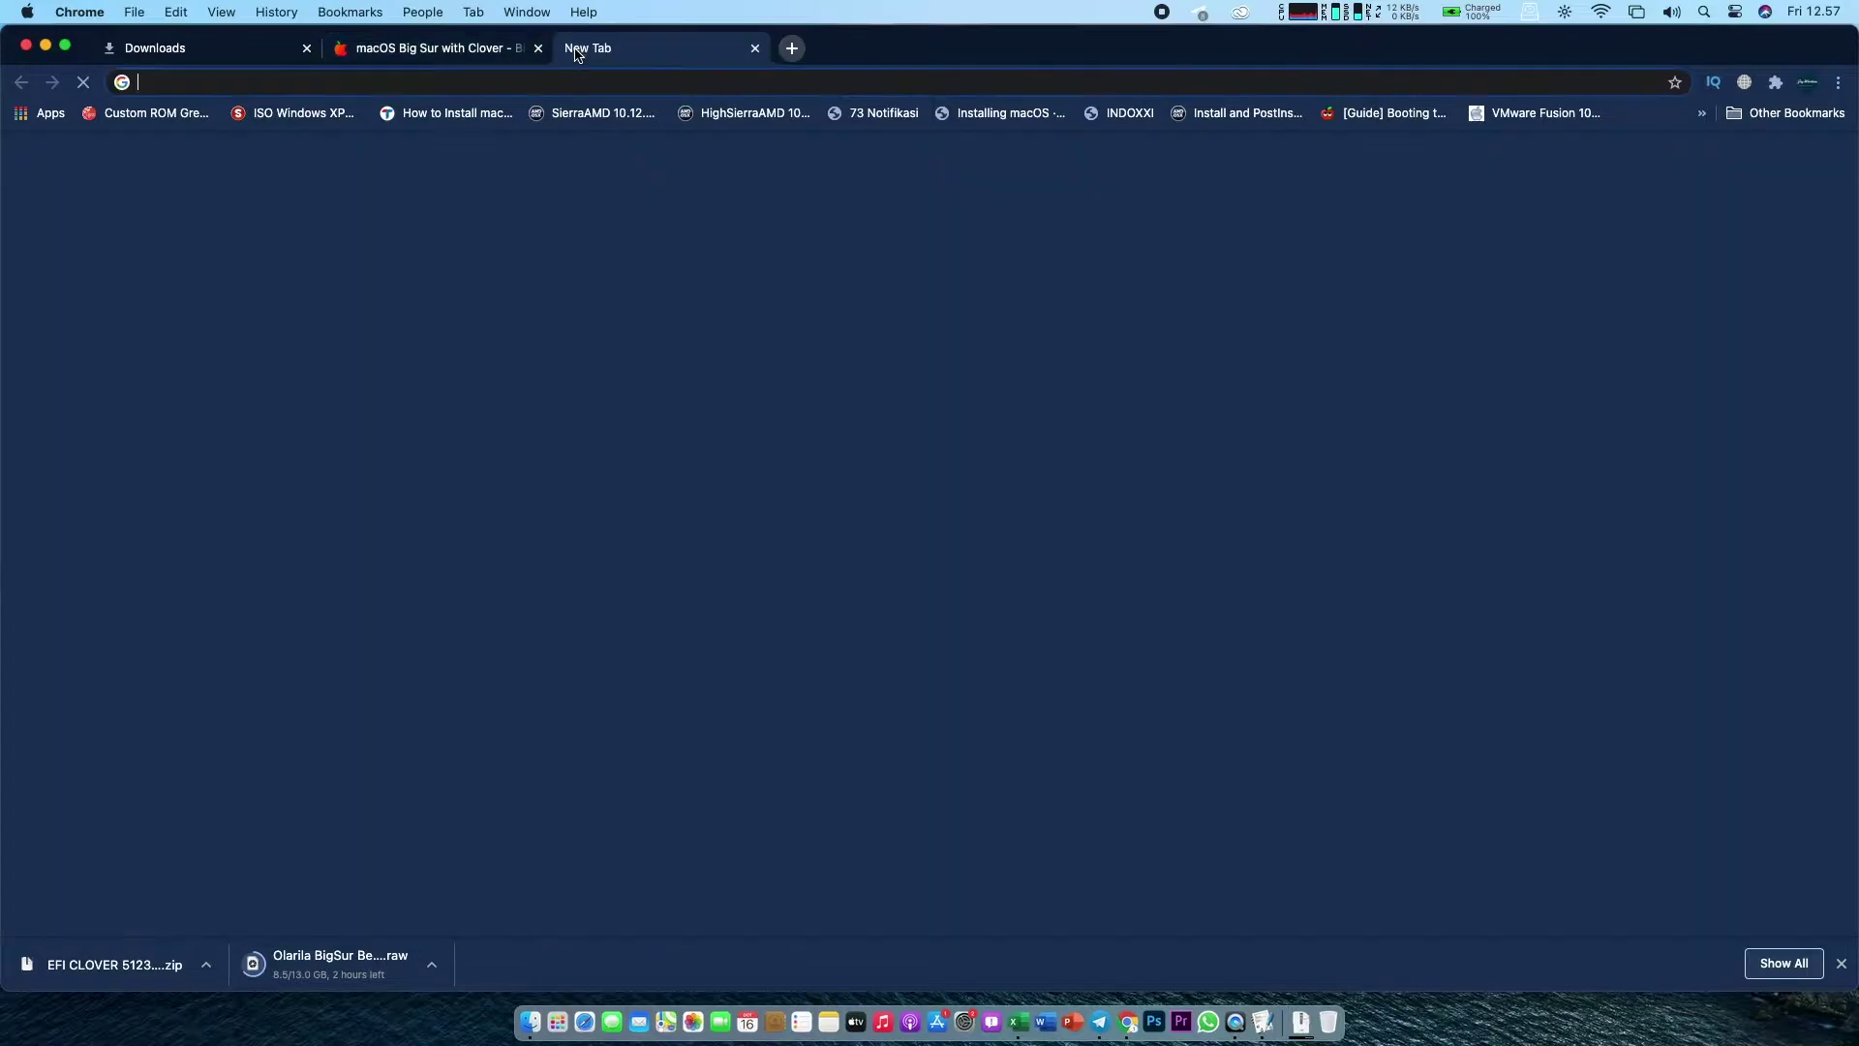
pyautogui.write('rele')
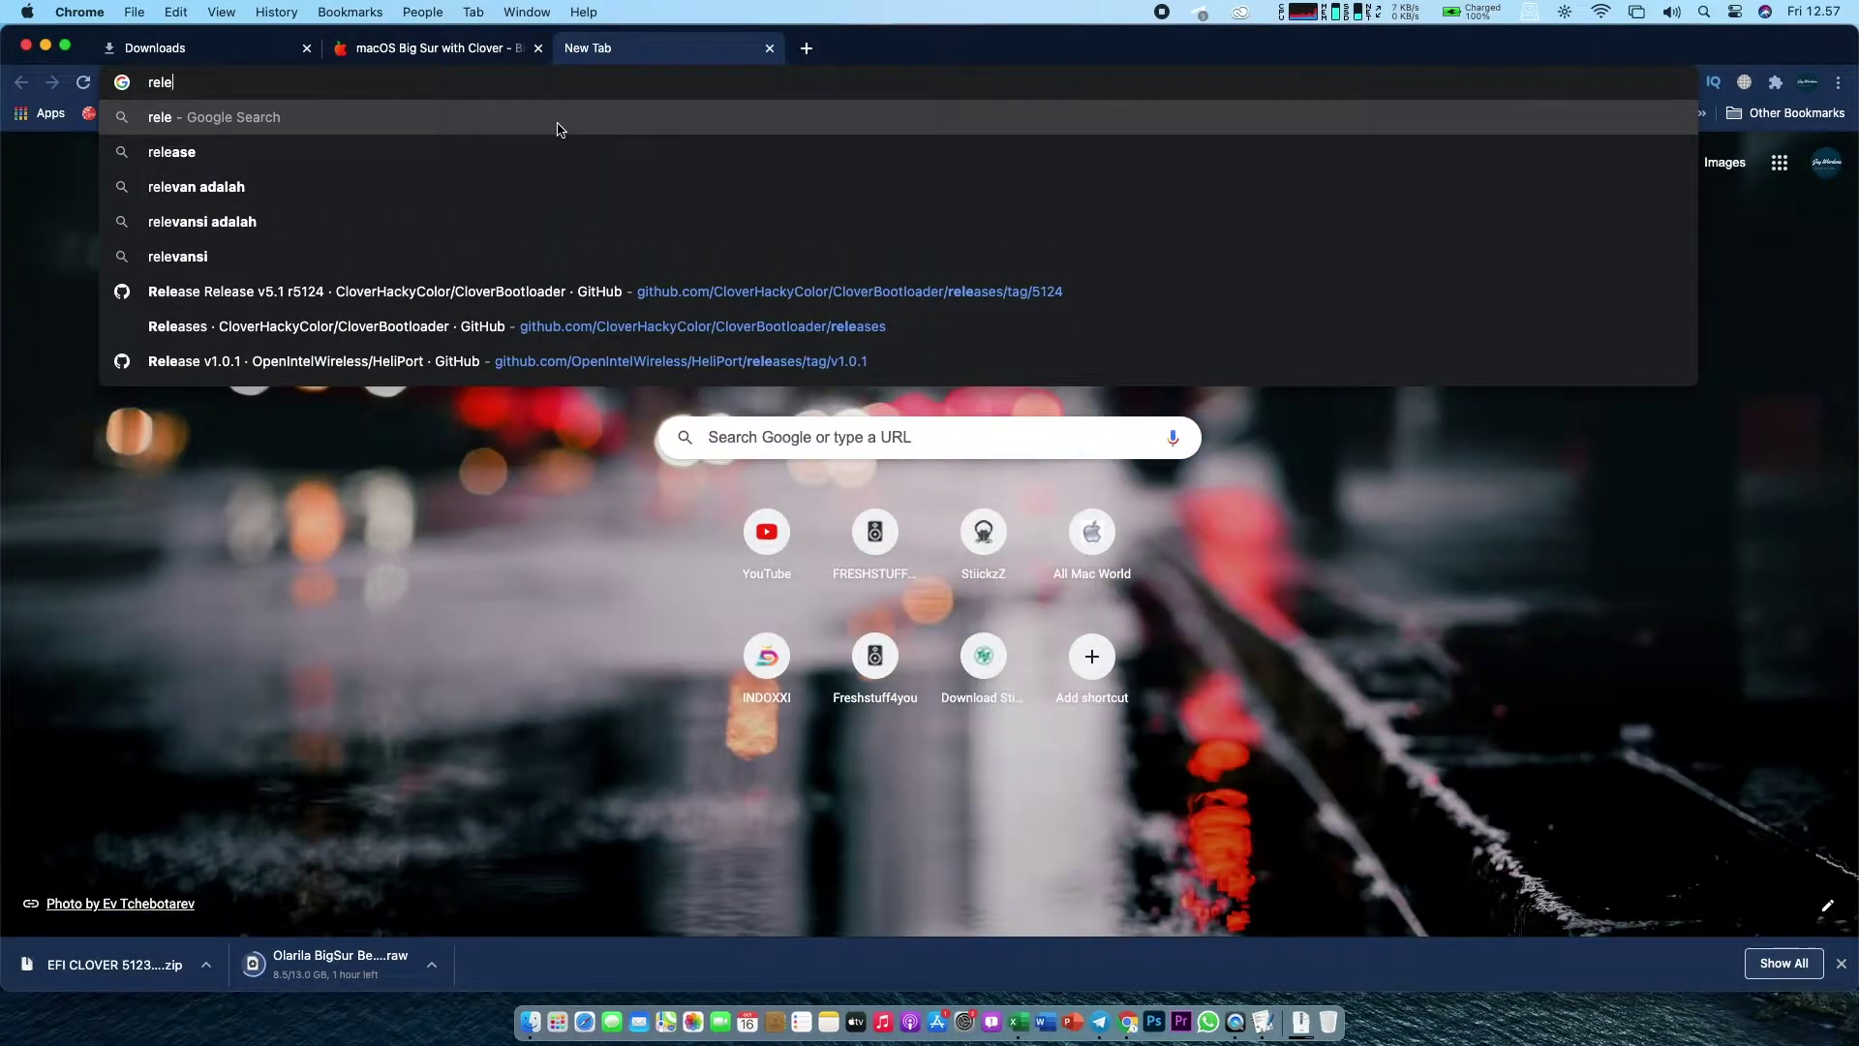
pyautogui.click(569, 291)
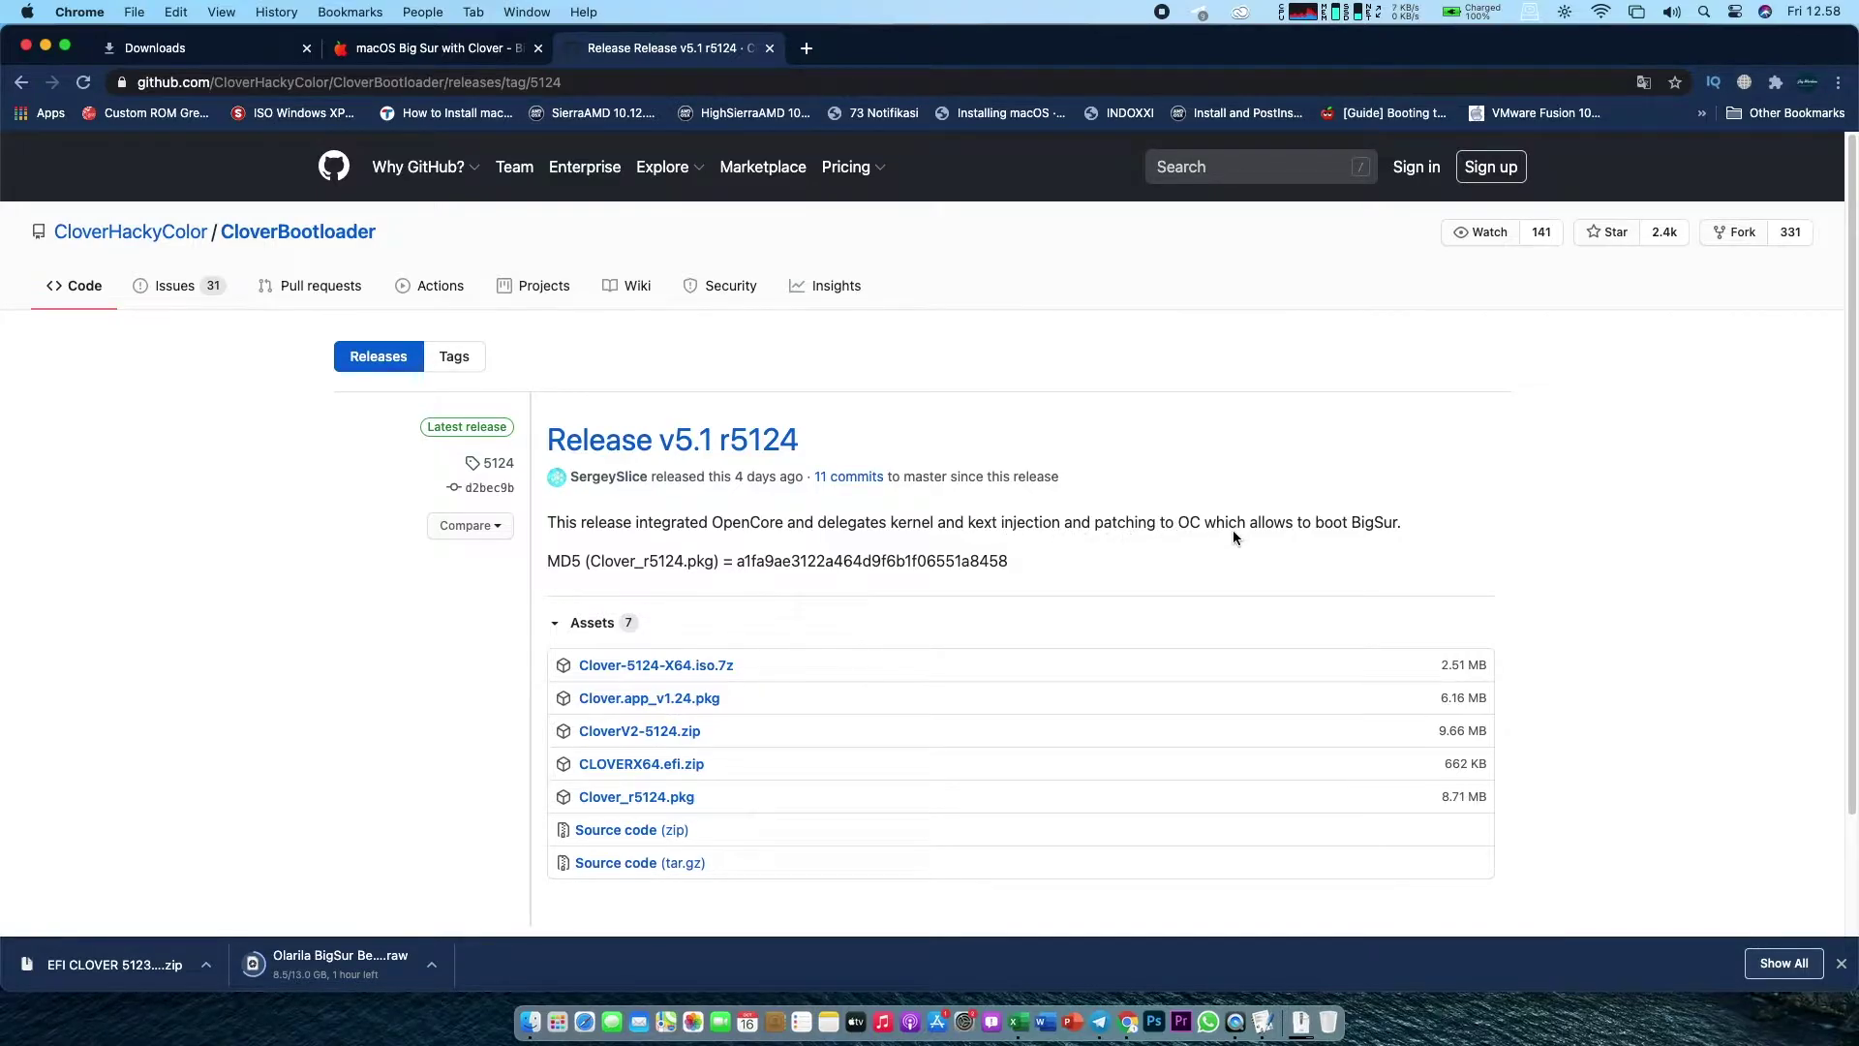
# Step: Examine the r5124 release page, then open the full CloverBootloader releases list and read the r5123 pre-release notes
pyautogui.scroll(-3, 1234, 533)
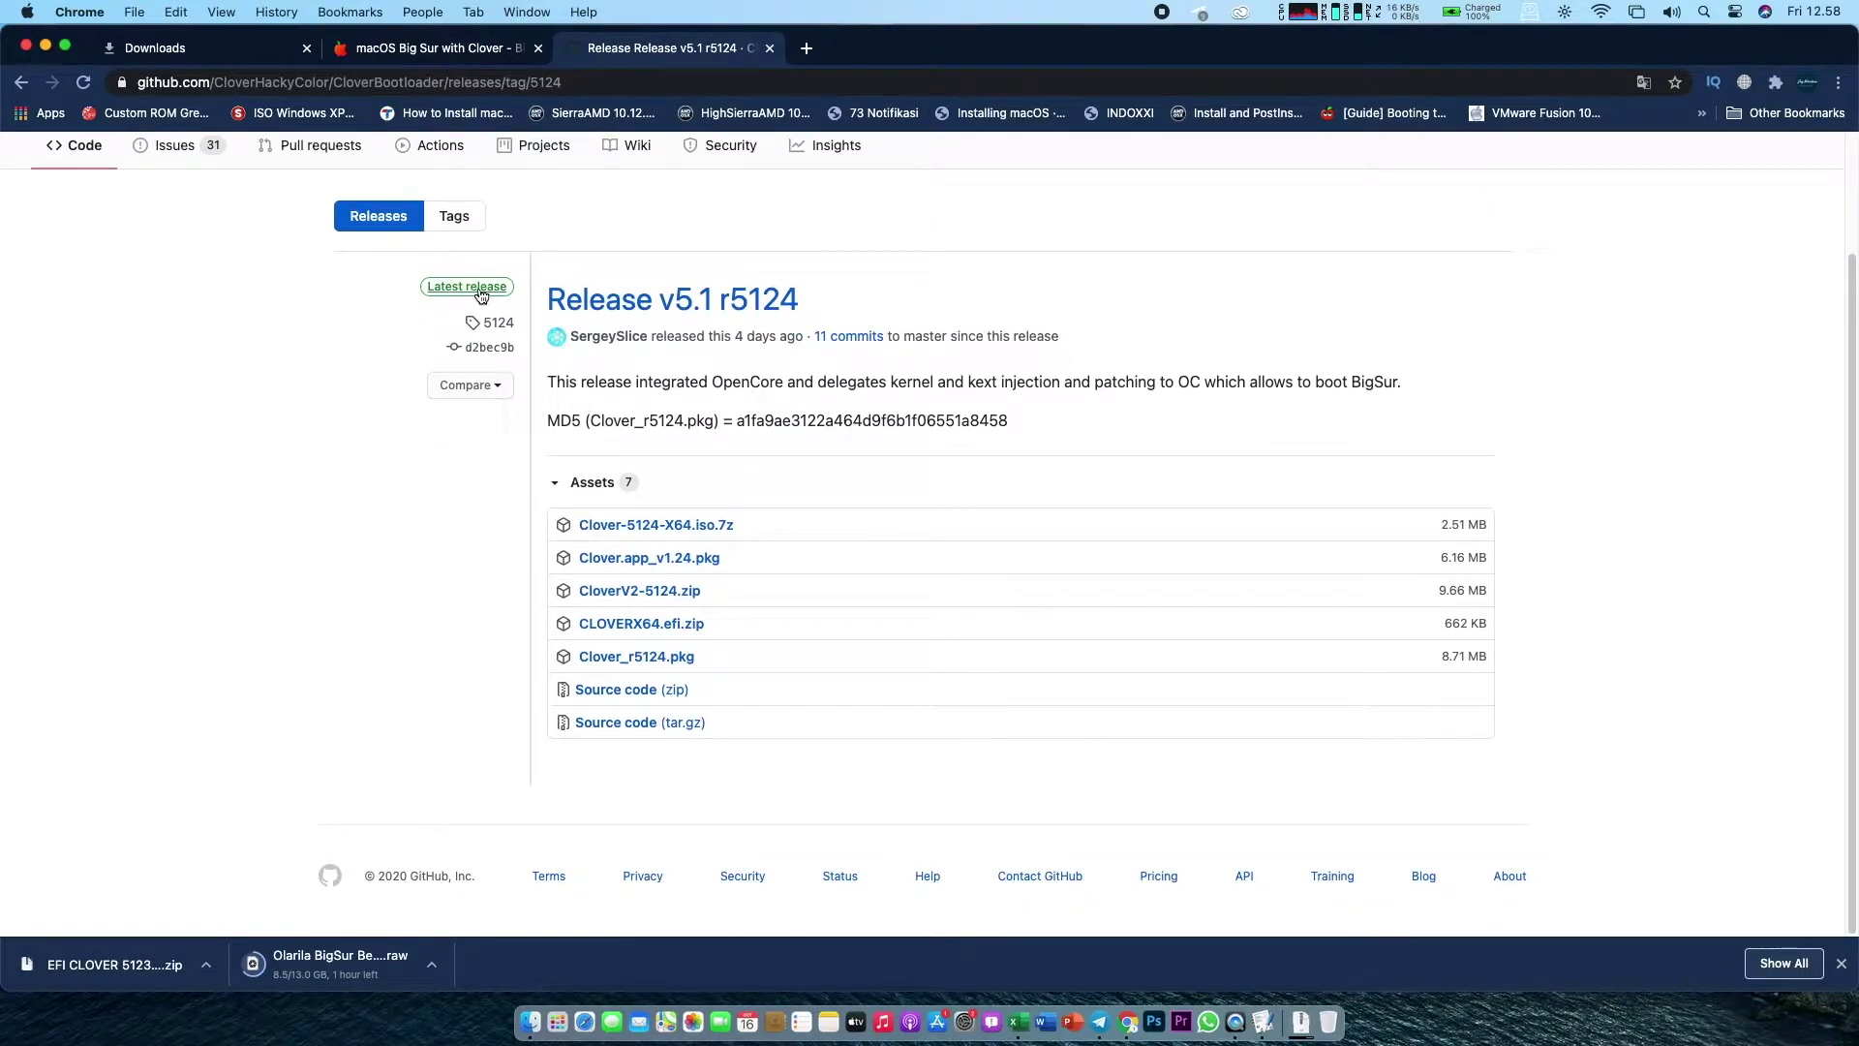
pyautogui.click(481, 291)
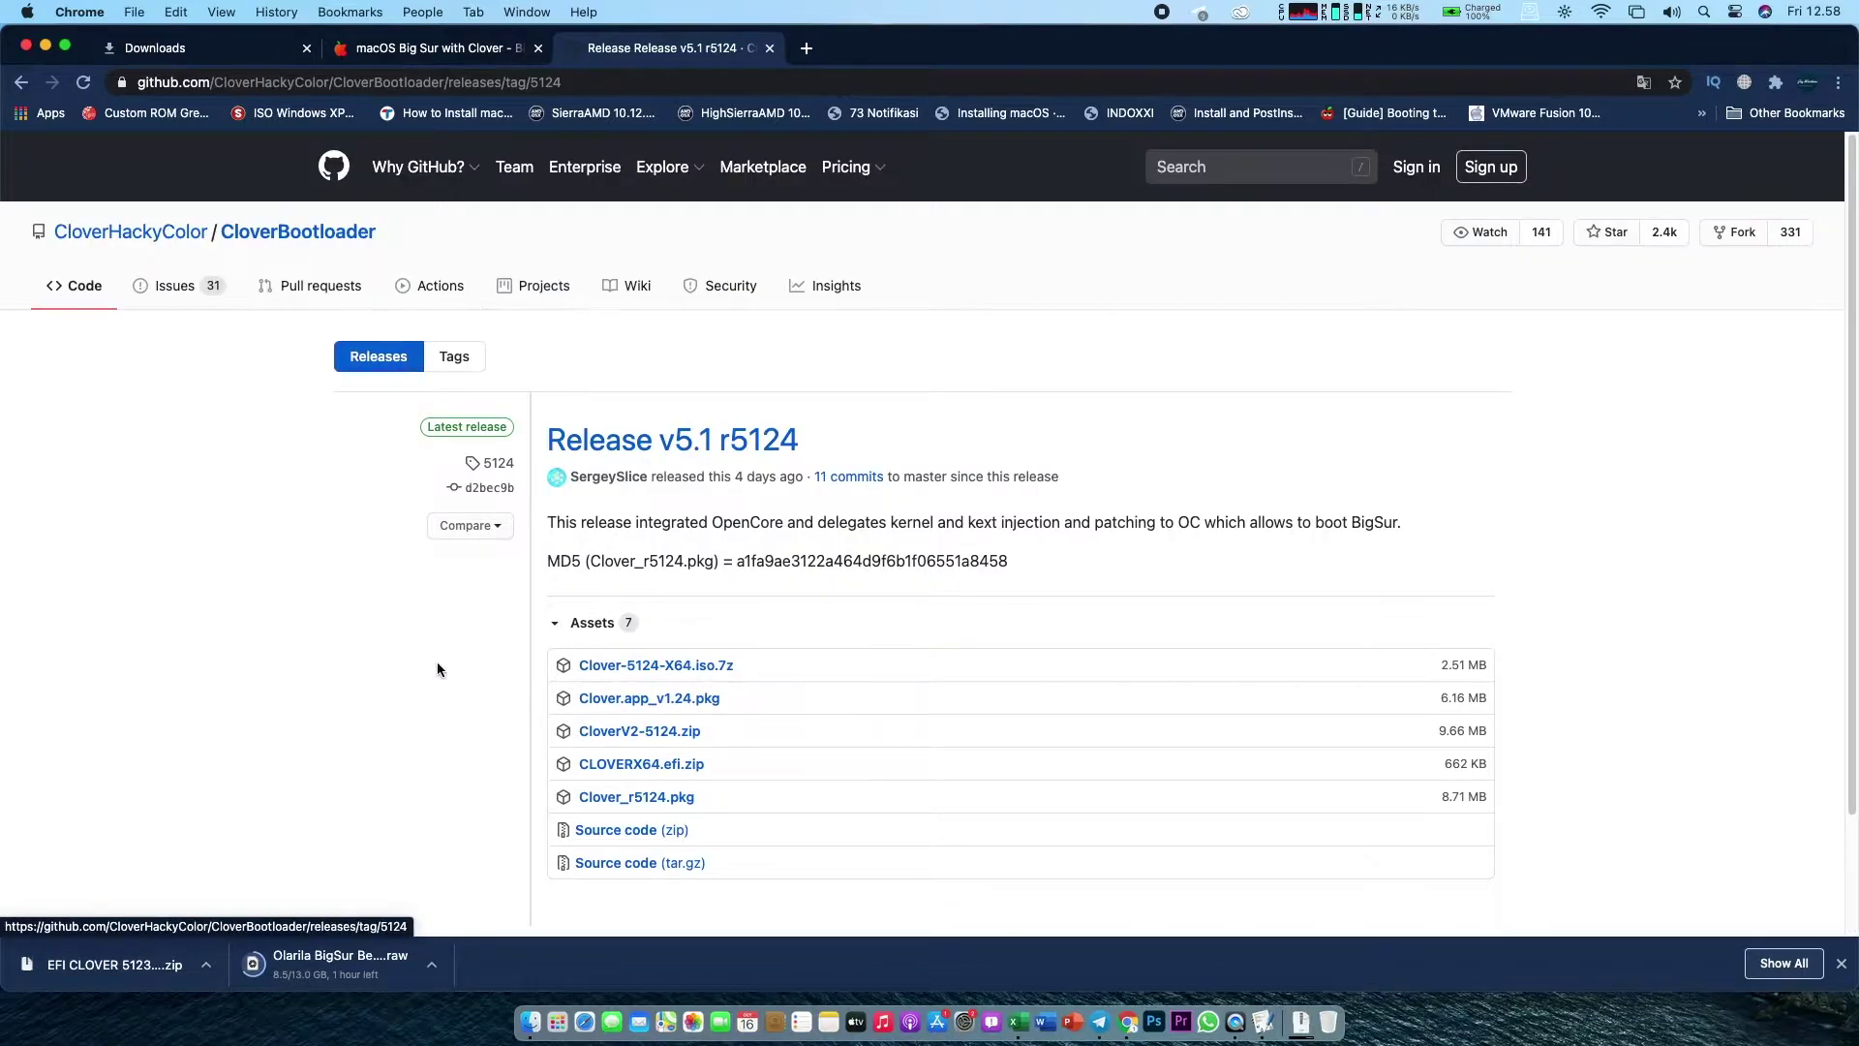
pyautogui.scroll(-3, 423, 698)
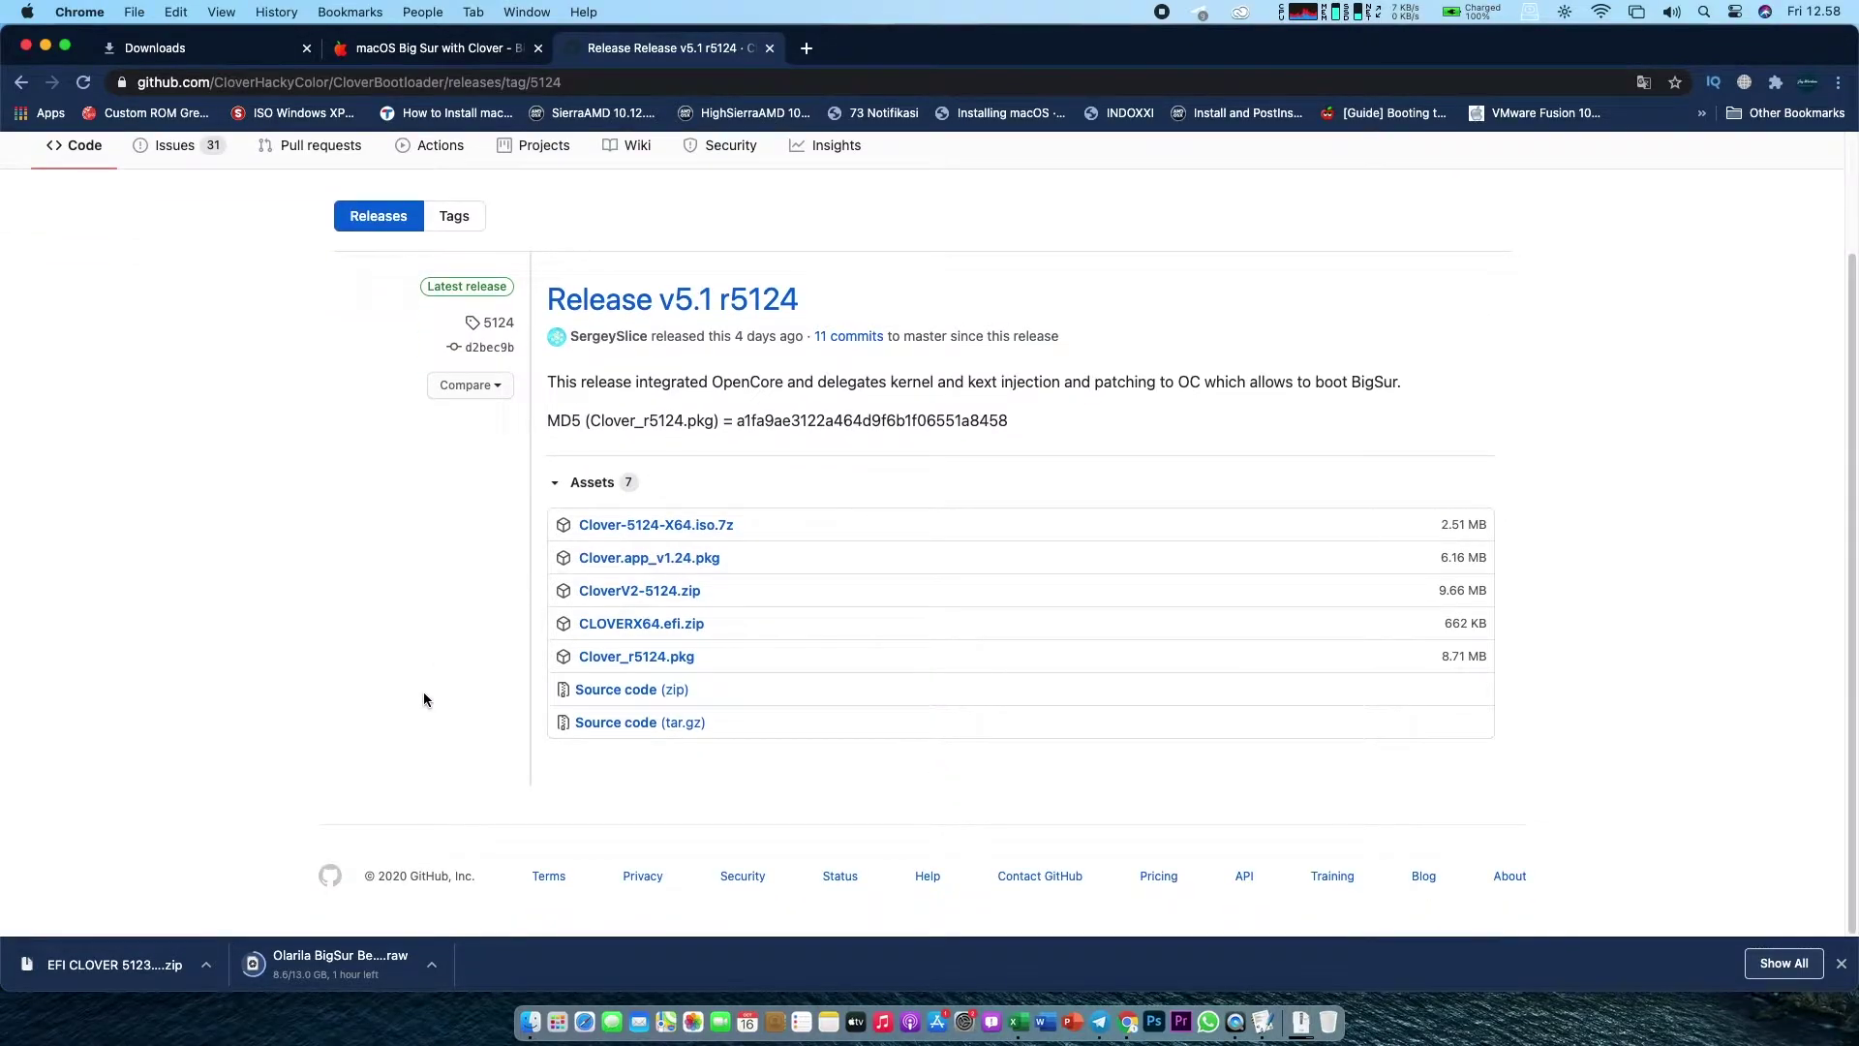
pyautogui.scroll(3, 423, 698)
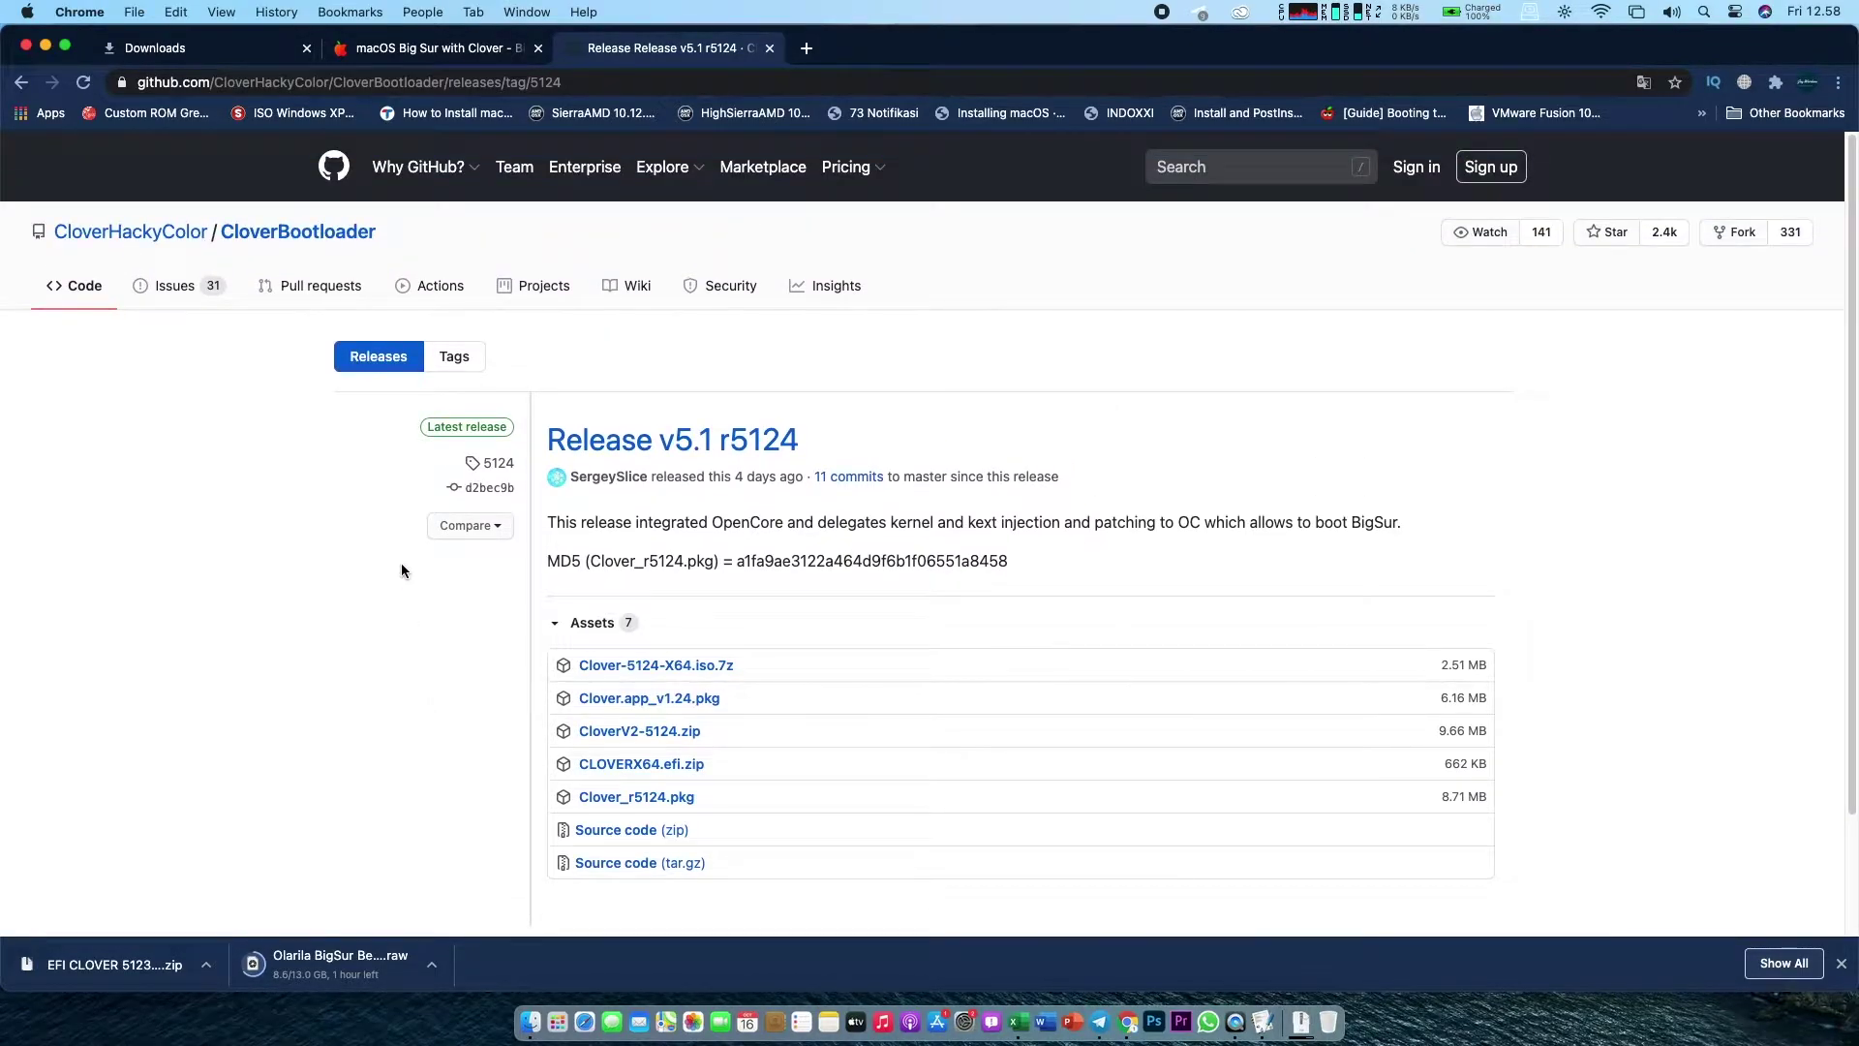
pyautogui.click(393, 364)
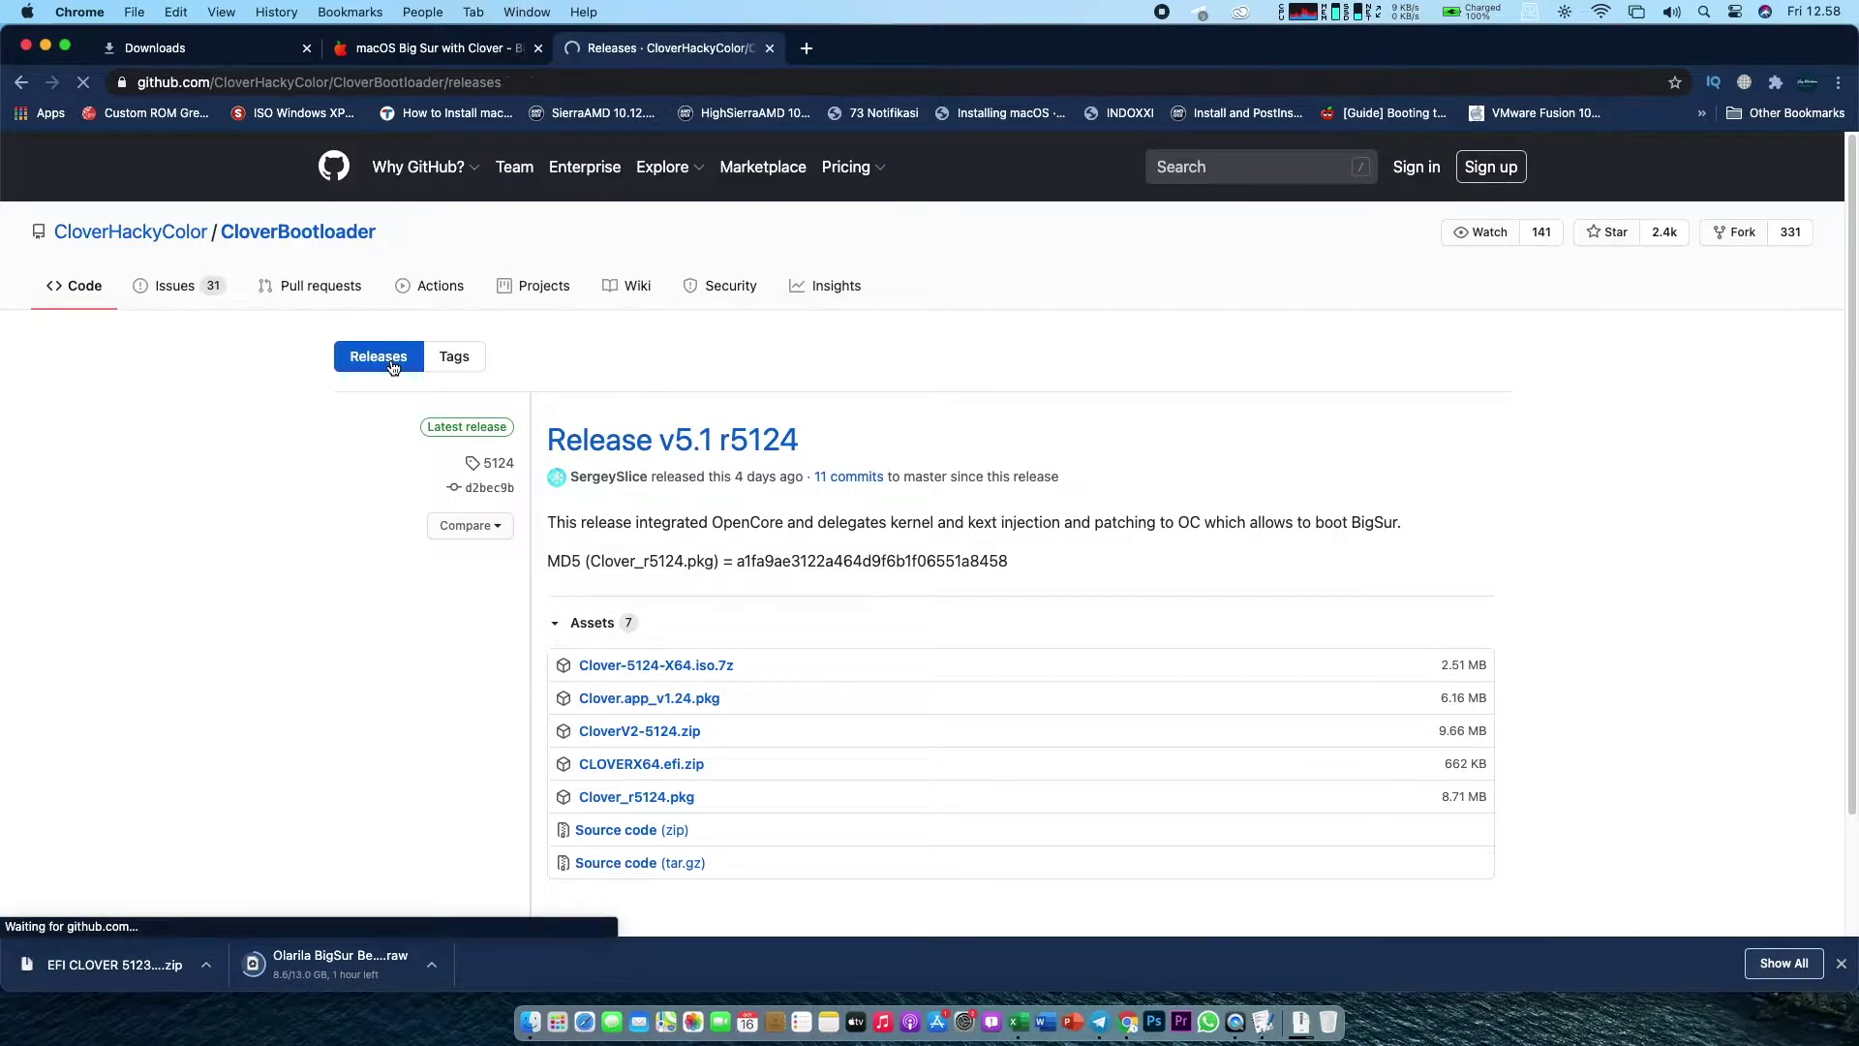
pyautogui.scroll(-6, 368, 833)
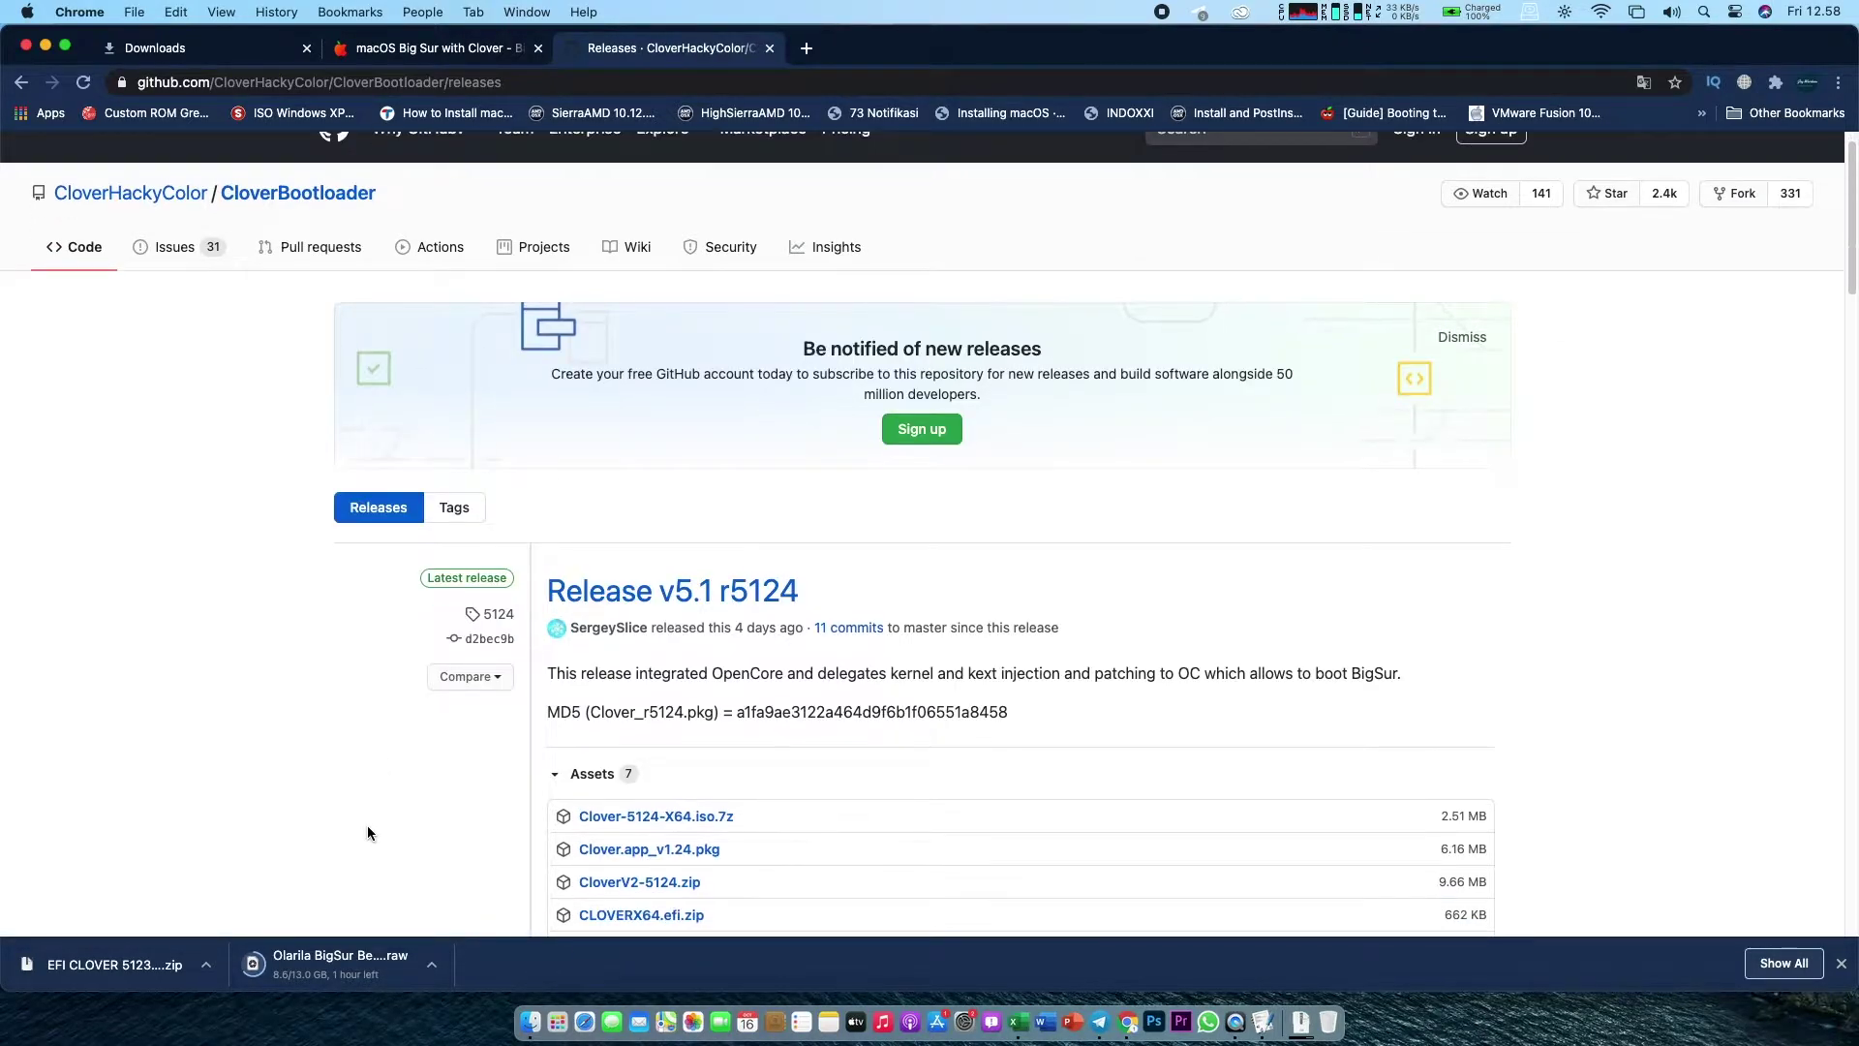
pyautogui.scroll(-2, 368, 825)
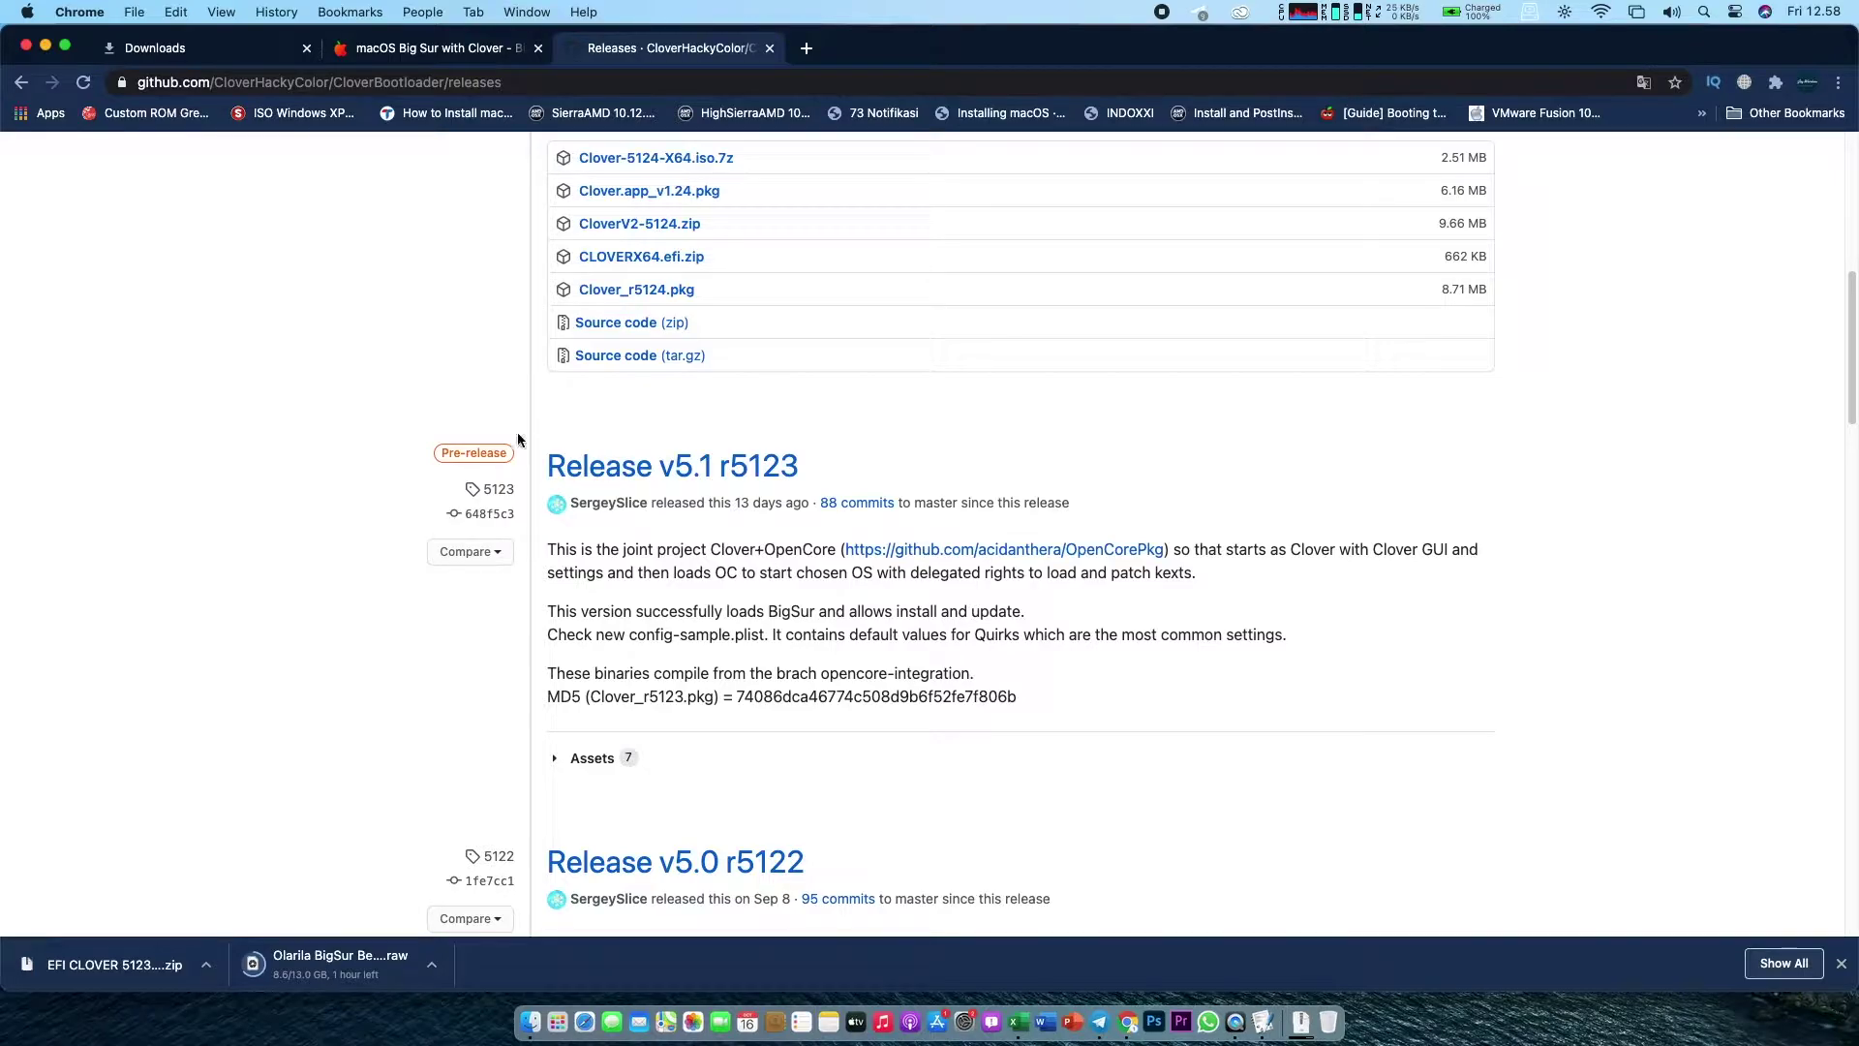
# Step: Minimize the Chrome window and close both config-sample.plist windows
pyautogui.click(46, 46)
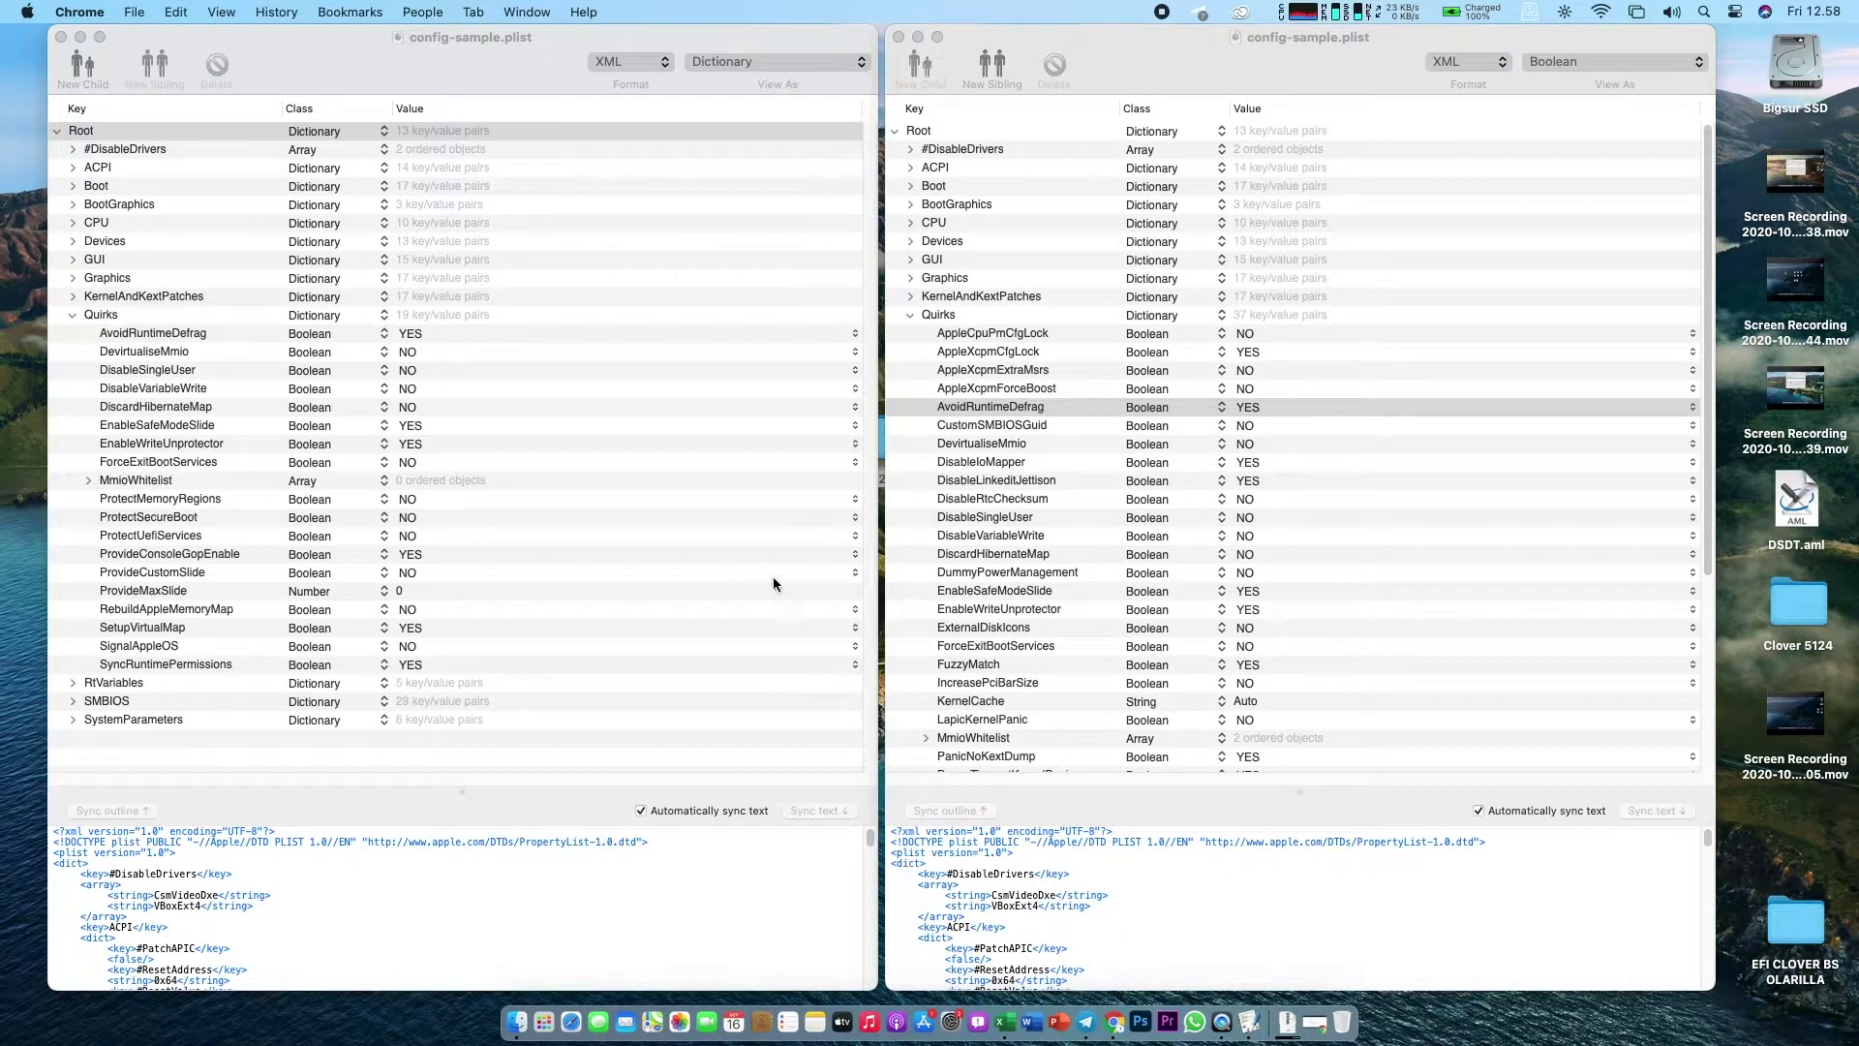
pyautogui.click(61, 36)
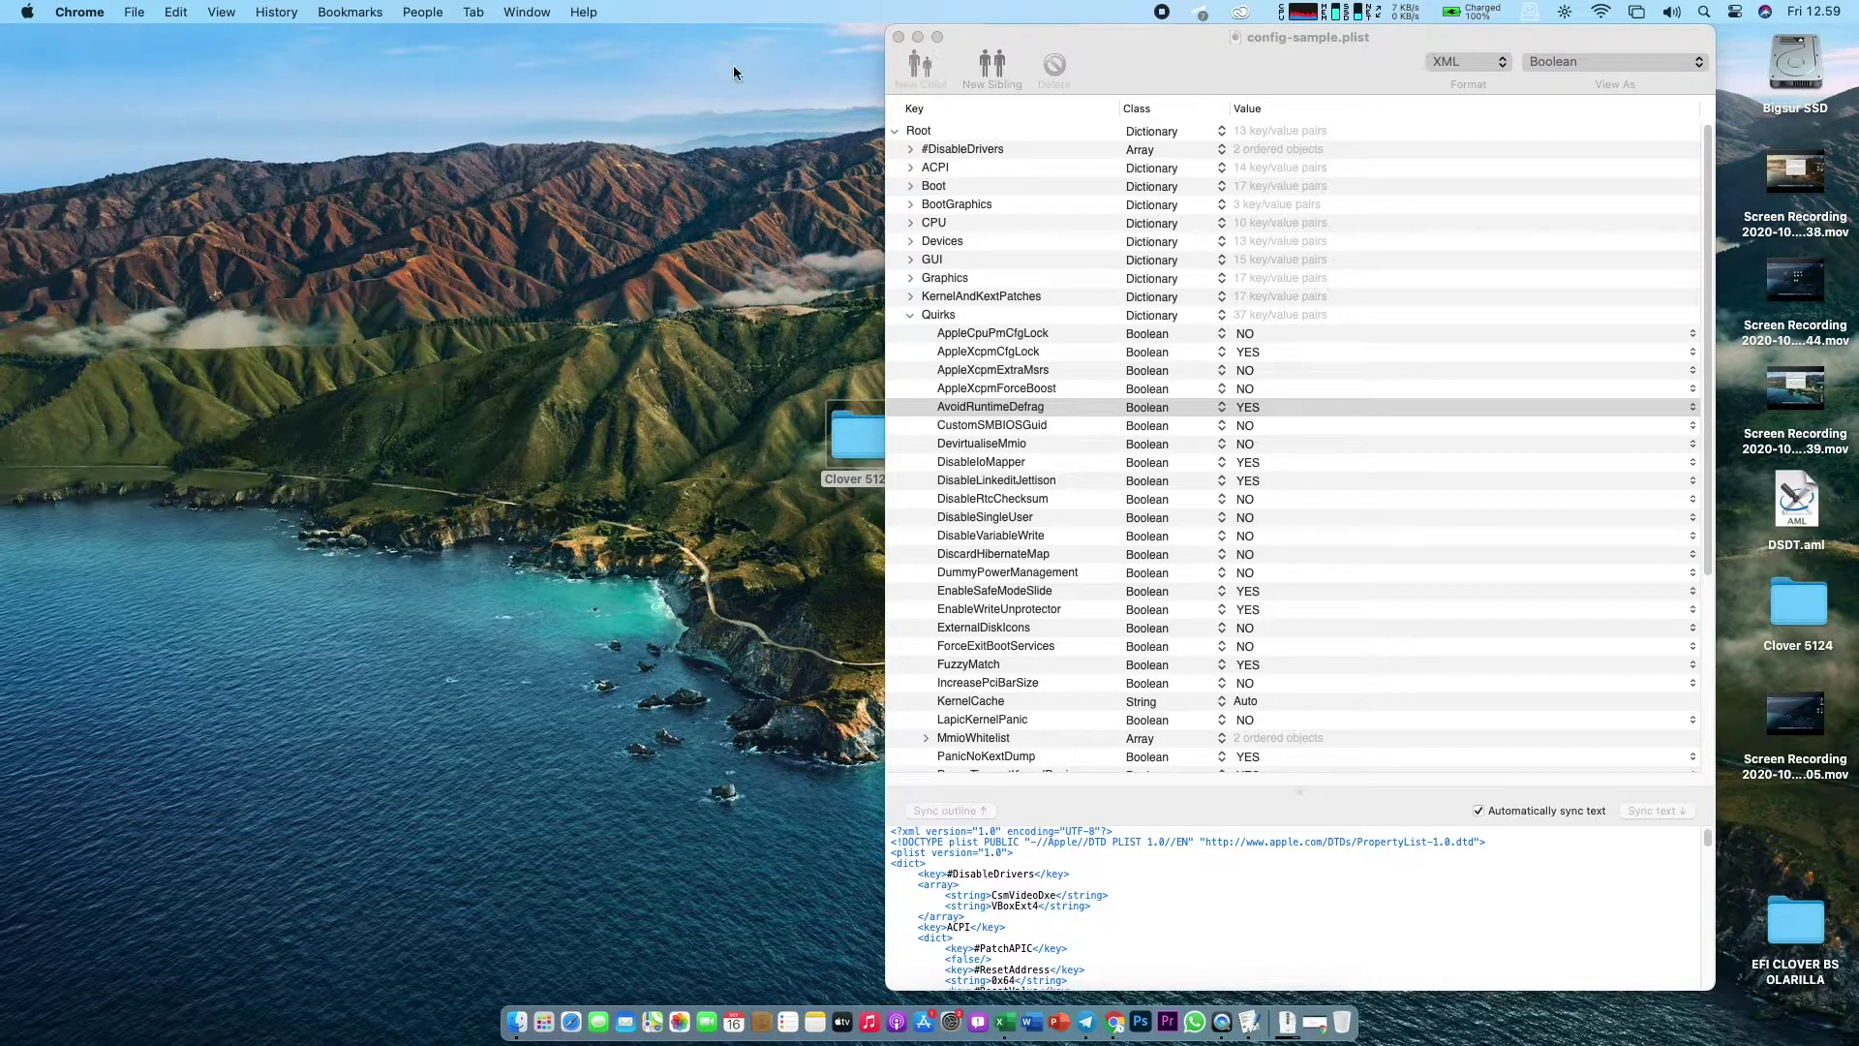
pyautogui.click(899, 37)
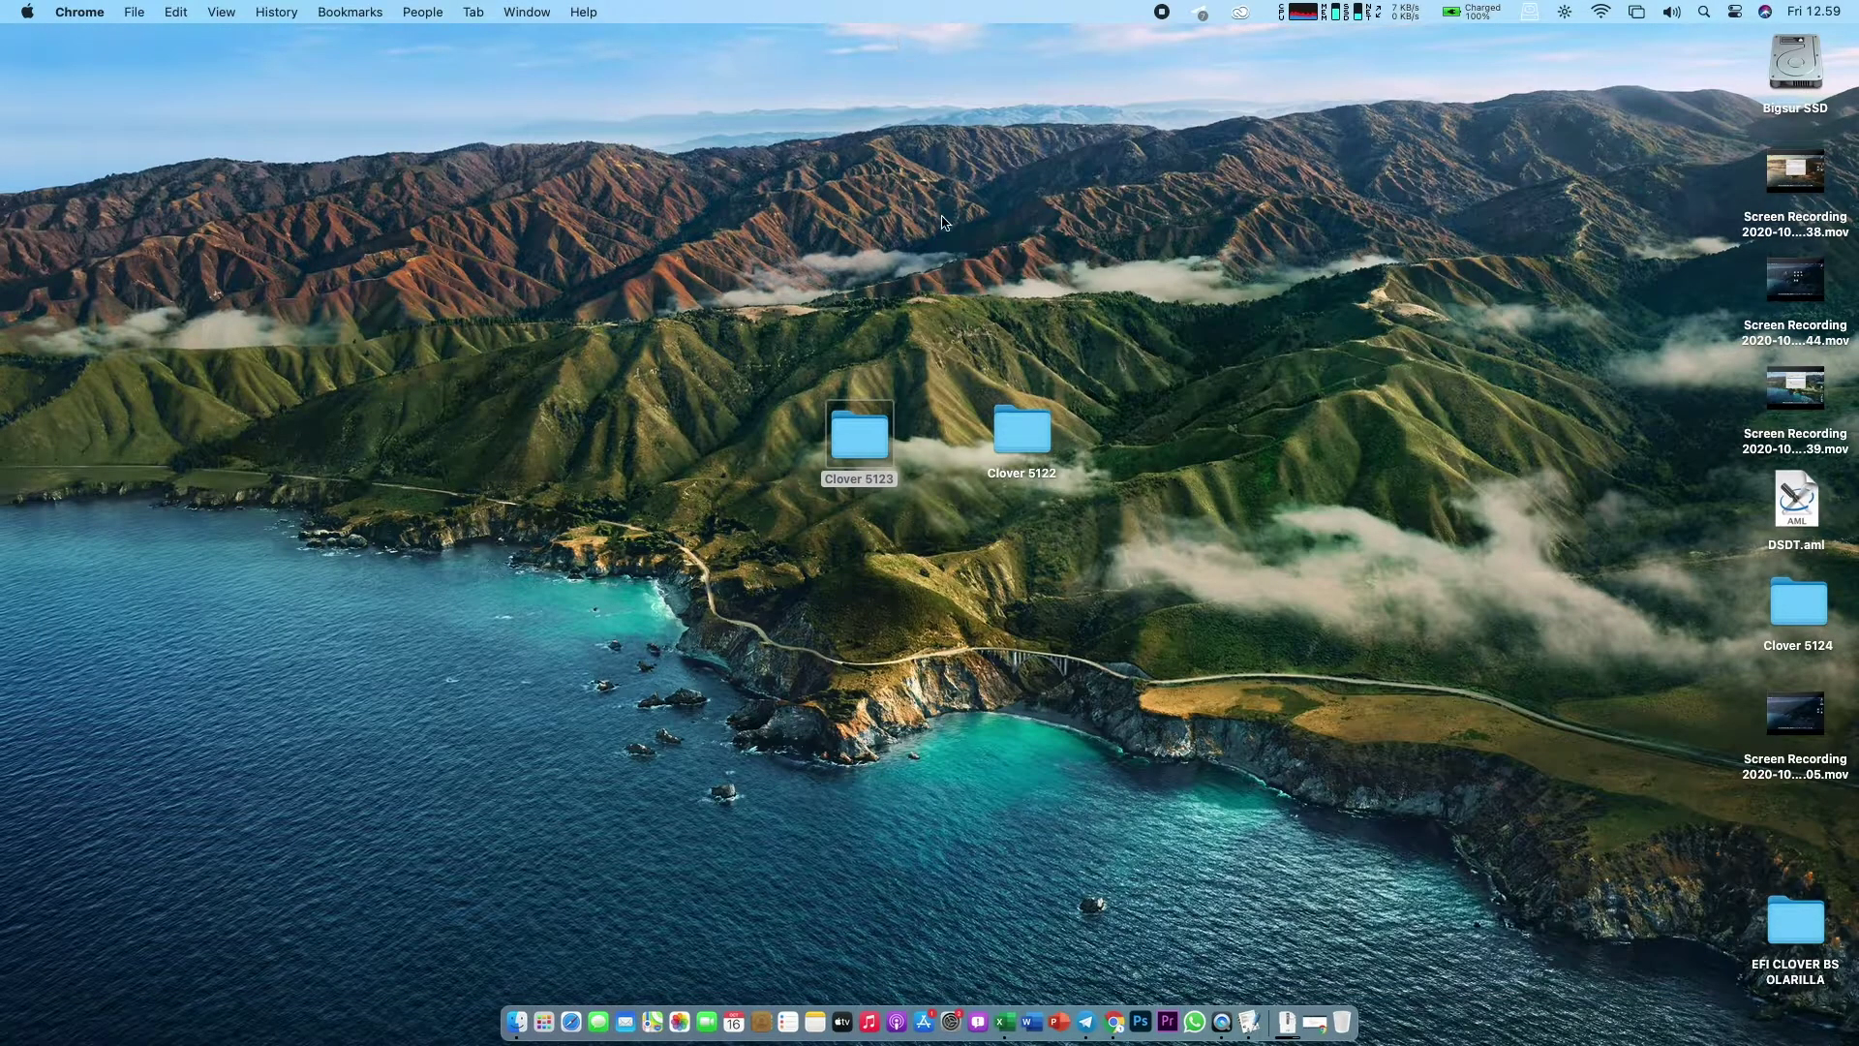
# Step: Move the Clover 5123 folder closer to Clover 5122 and place the EFI CLOVER BS OLARILLA folder in the same desktop row
pyautogui.moveTo(867, 422); pyautogui.dragTo(920, 418)
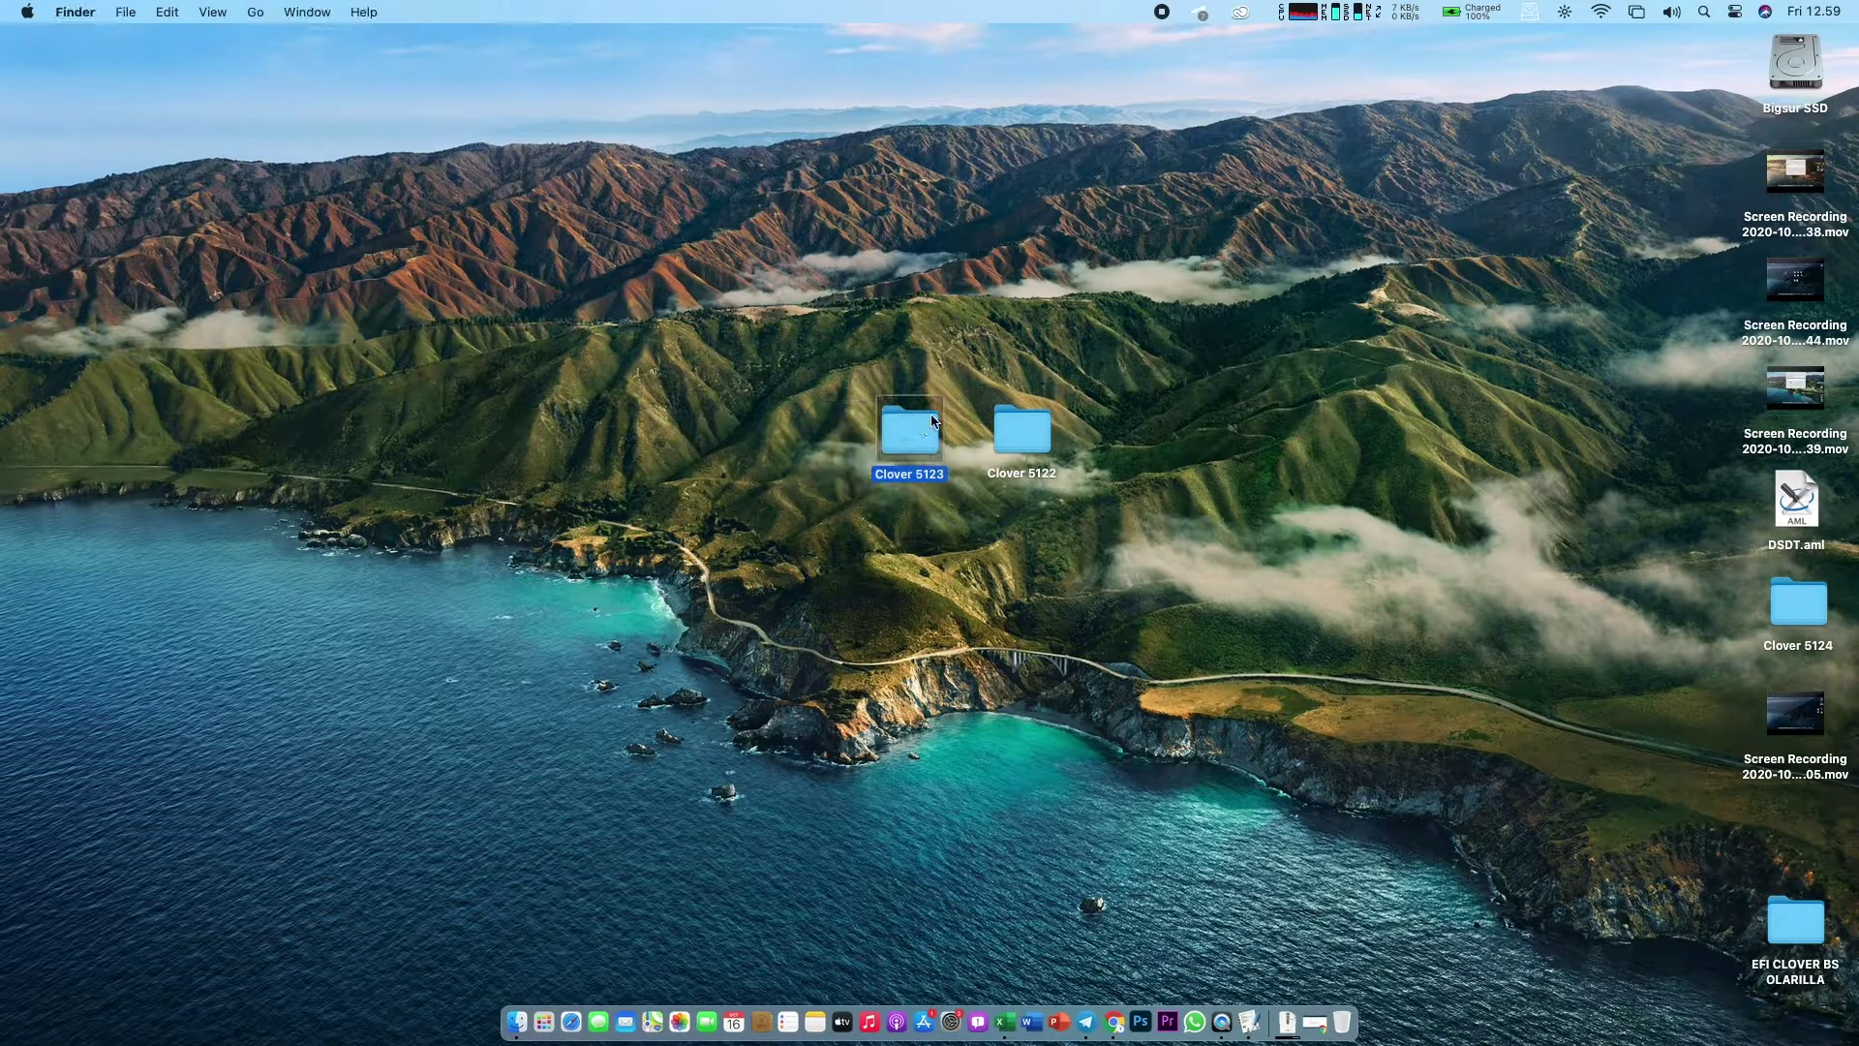
pyautogui.moveTo(1793, 924); pyautogui.dragTo(1786, 838)
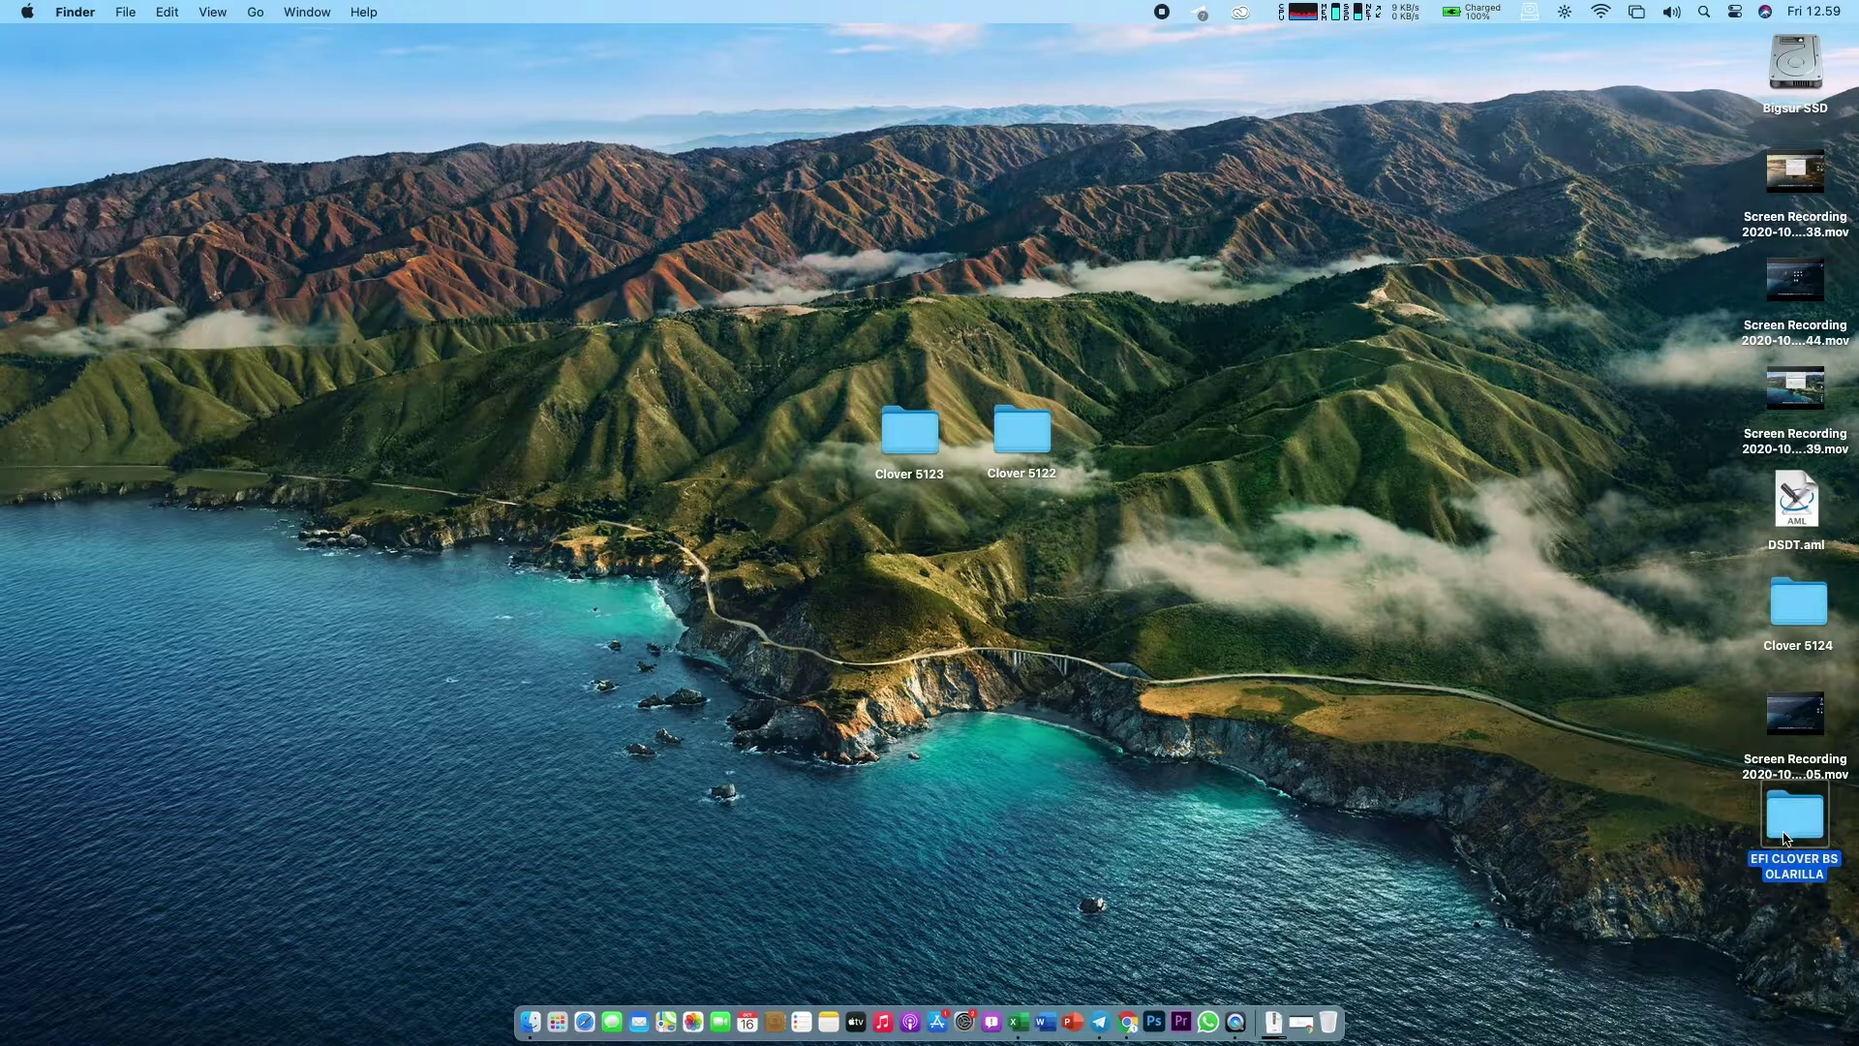
pyautogui.click(1731, 867)
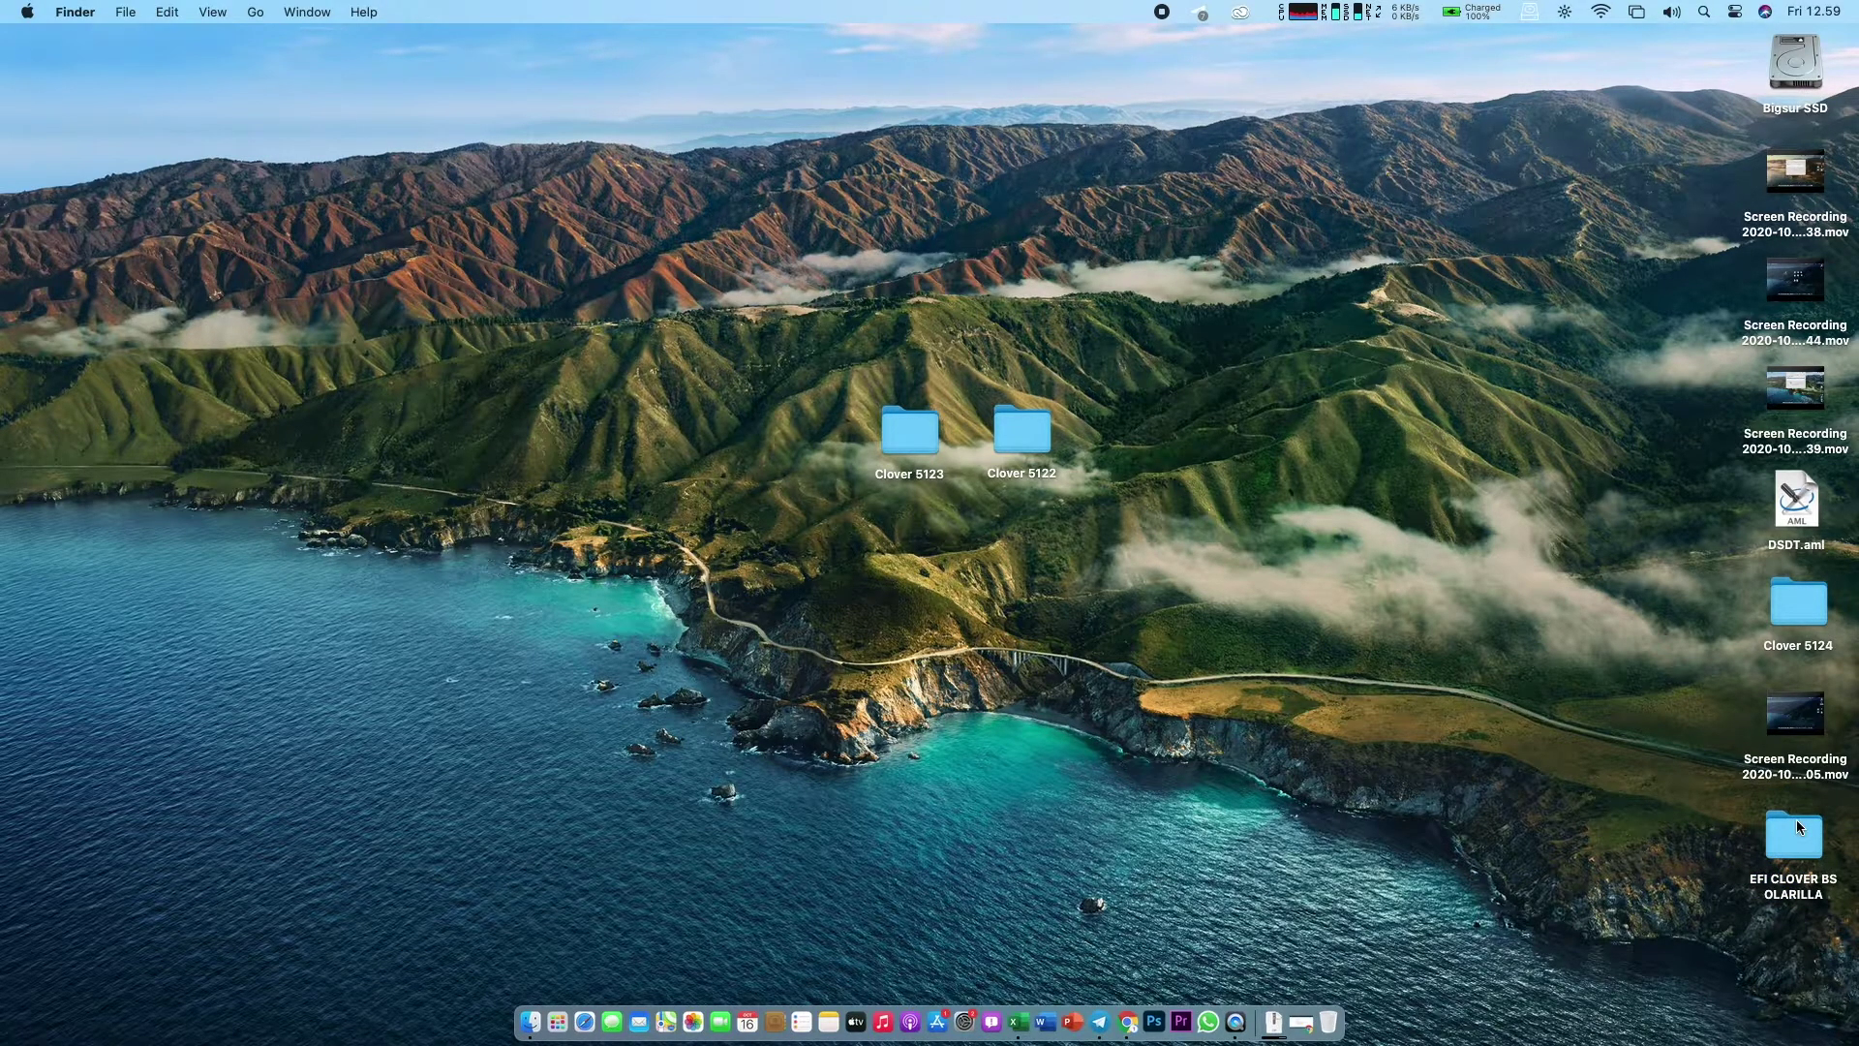
pyautogui.moveTo(1792, 838); pyautogui.dragTo(1428, 419)
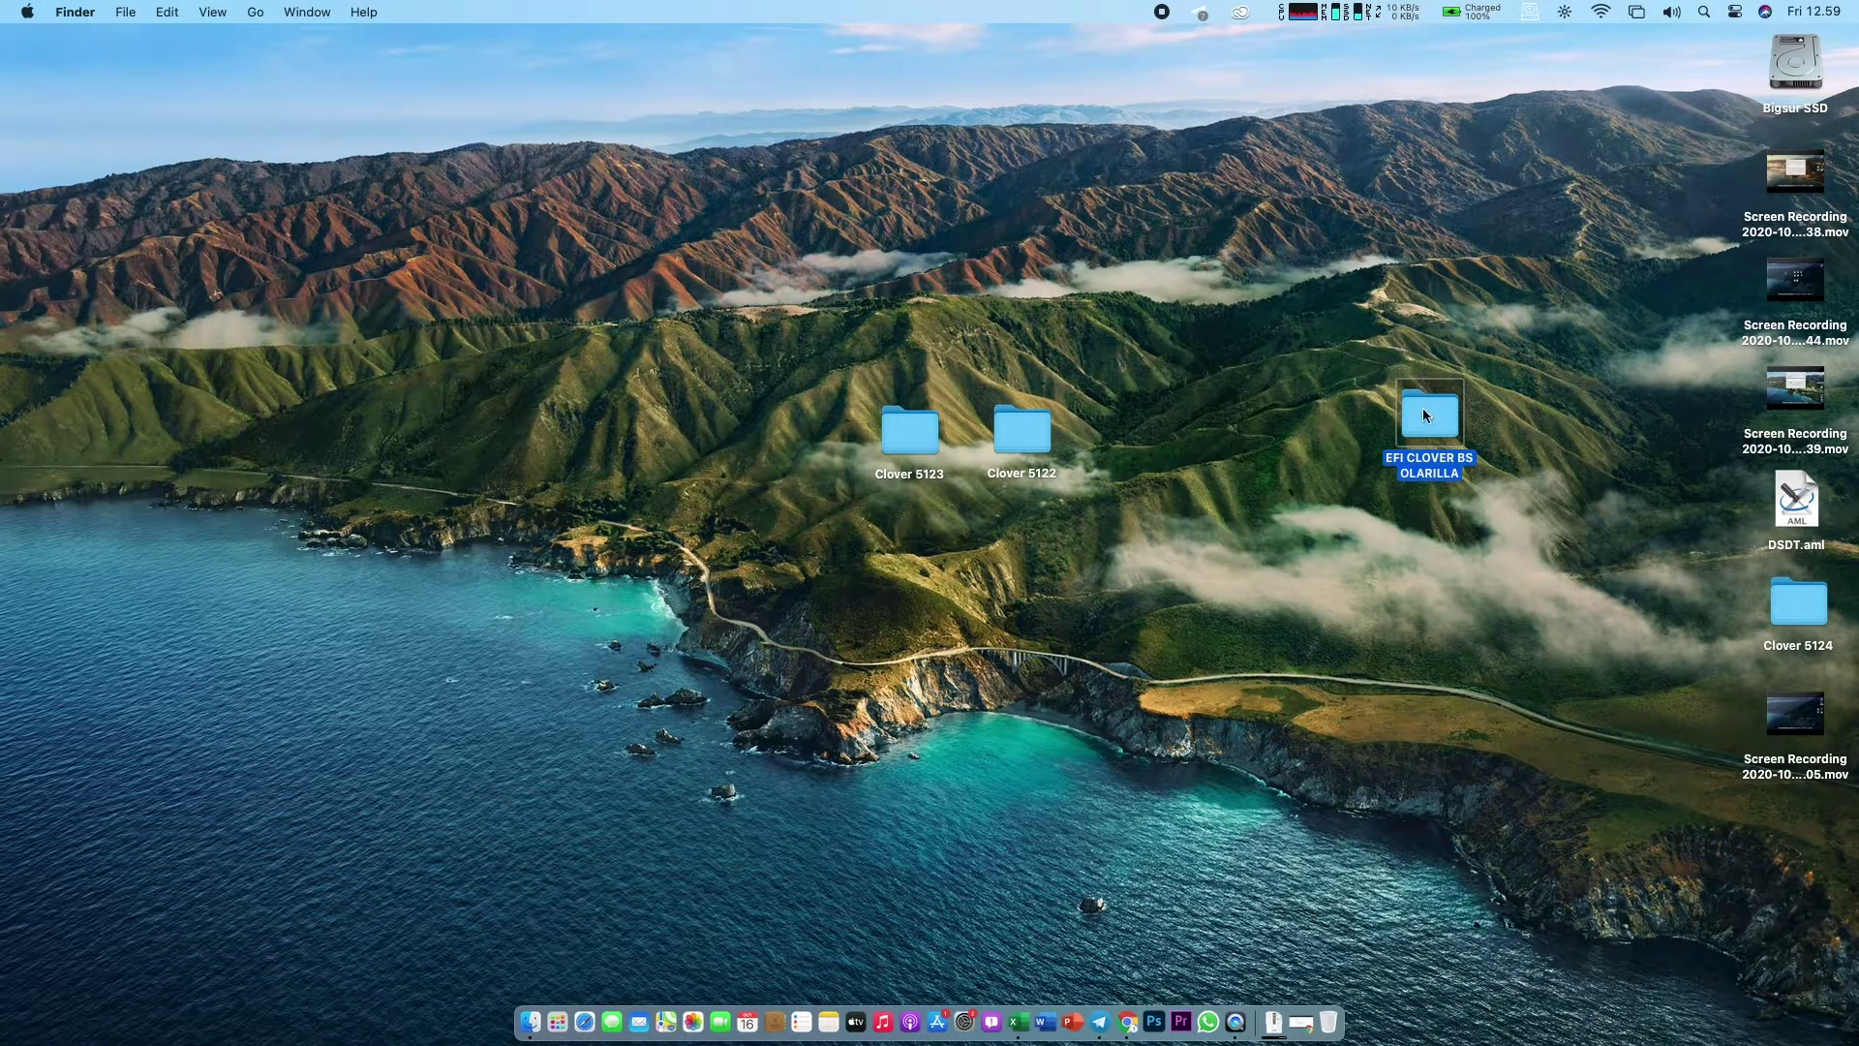
pyautogui.click(1457, 441)
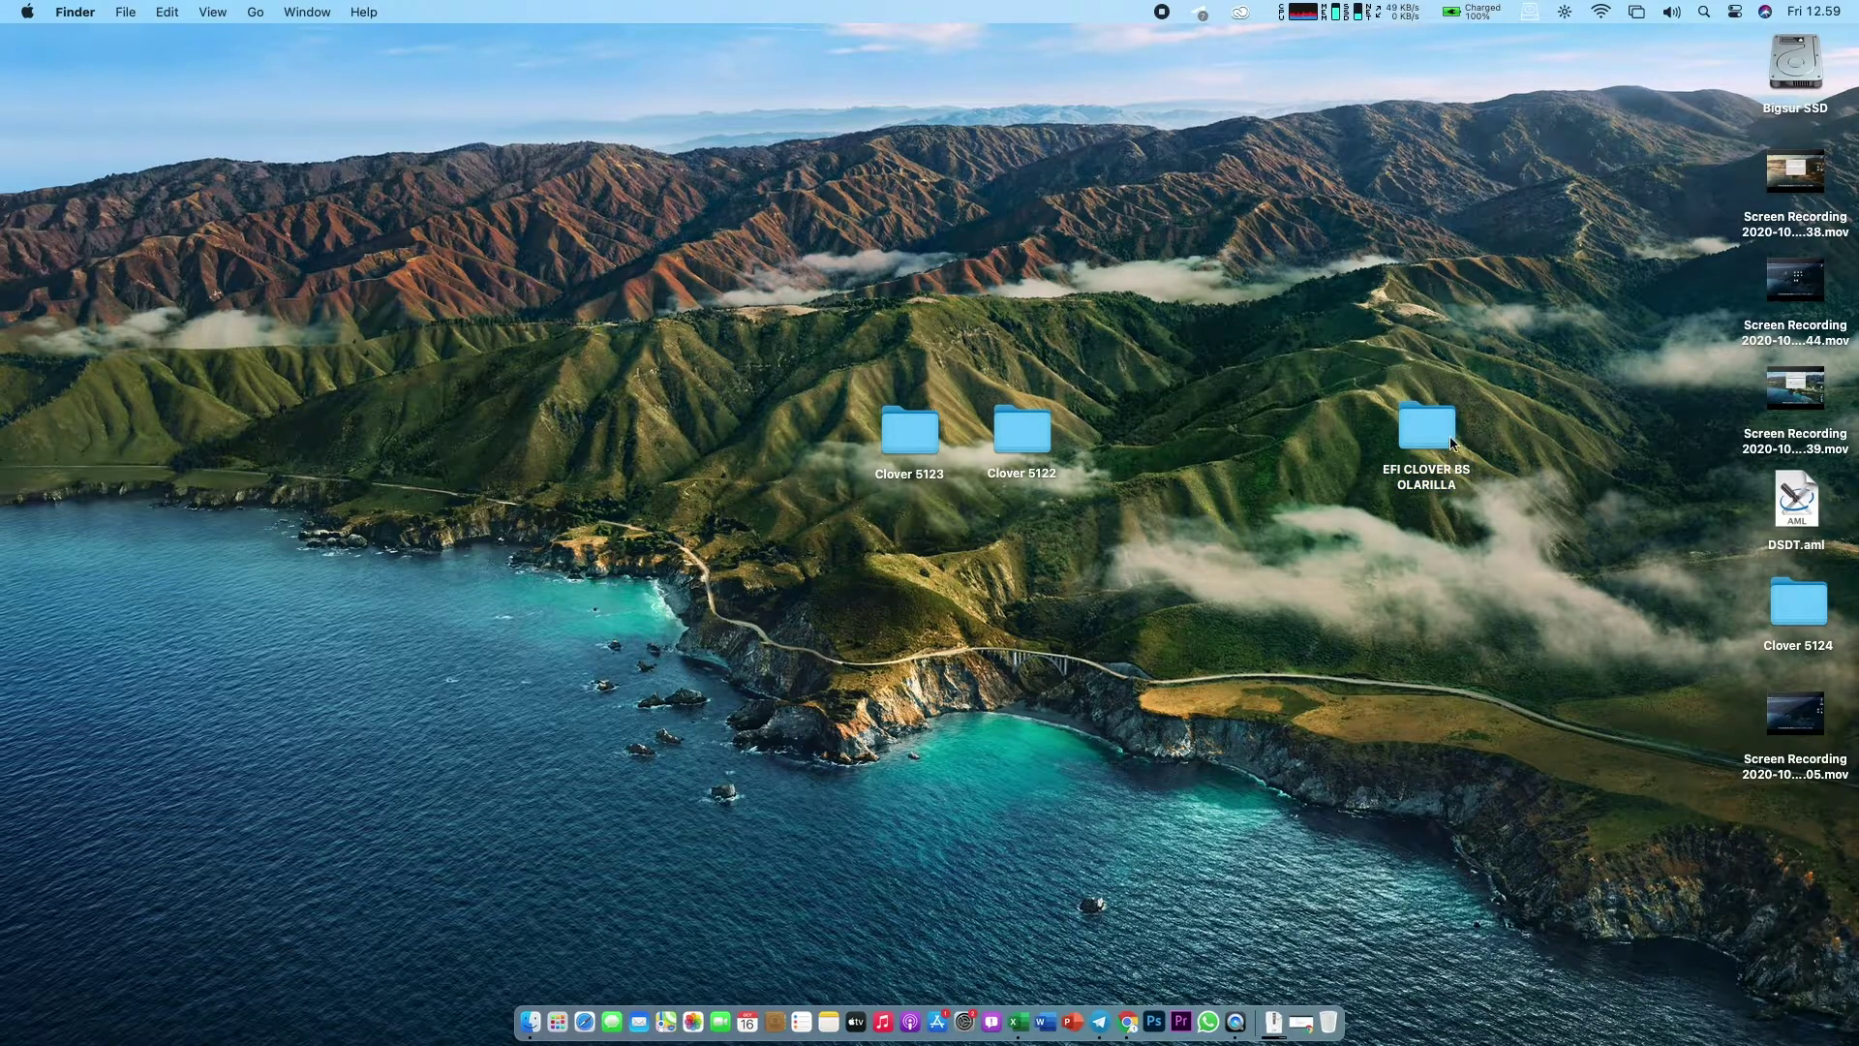
# Step: Open config.plist from the CLOVER folder of EFI CLOVER BS OLARILLA with PlistEdit Pro
pyautogui.doubleClick(1425, 433)
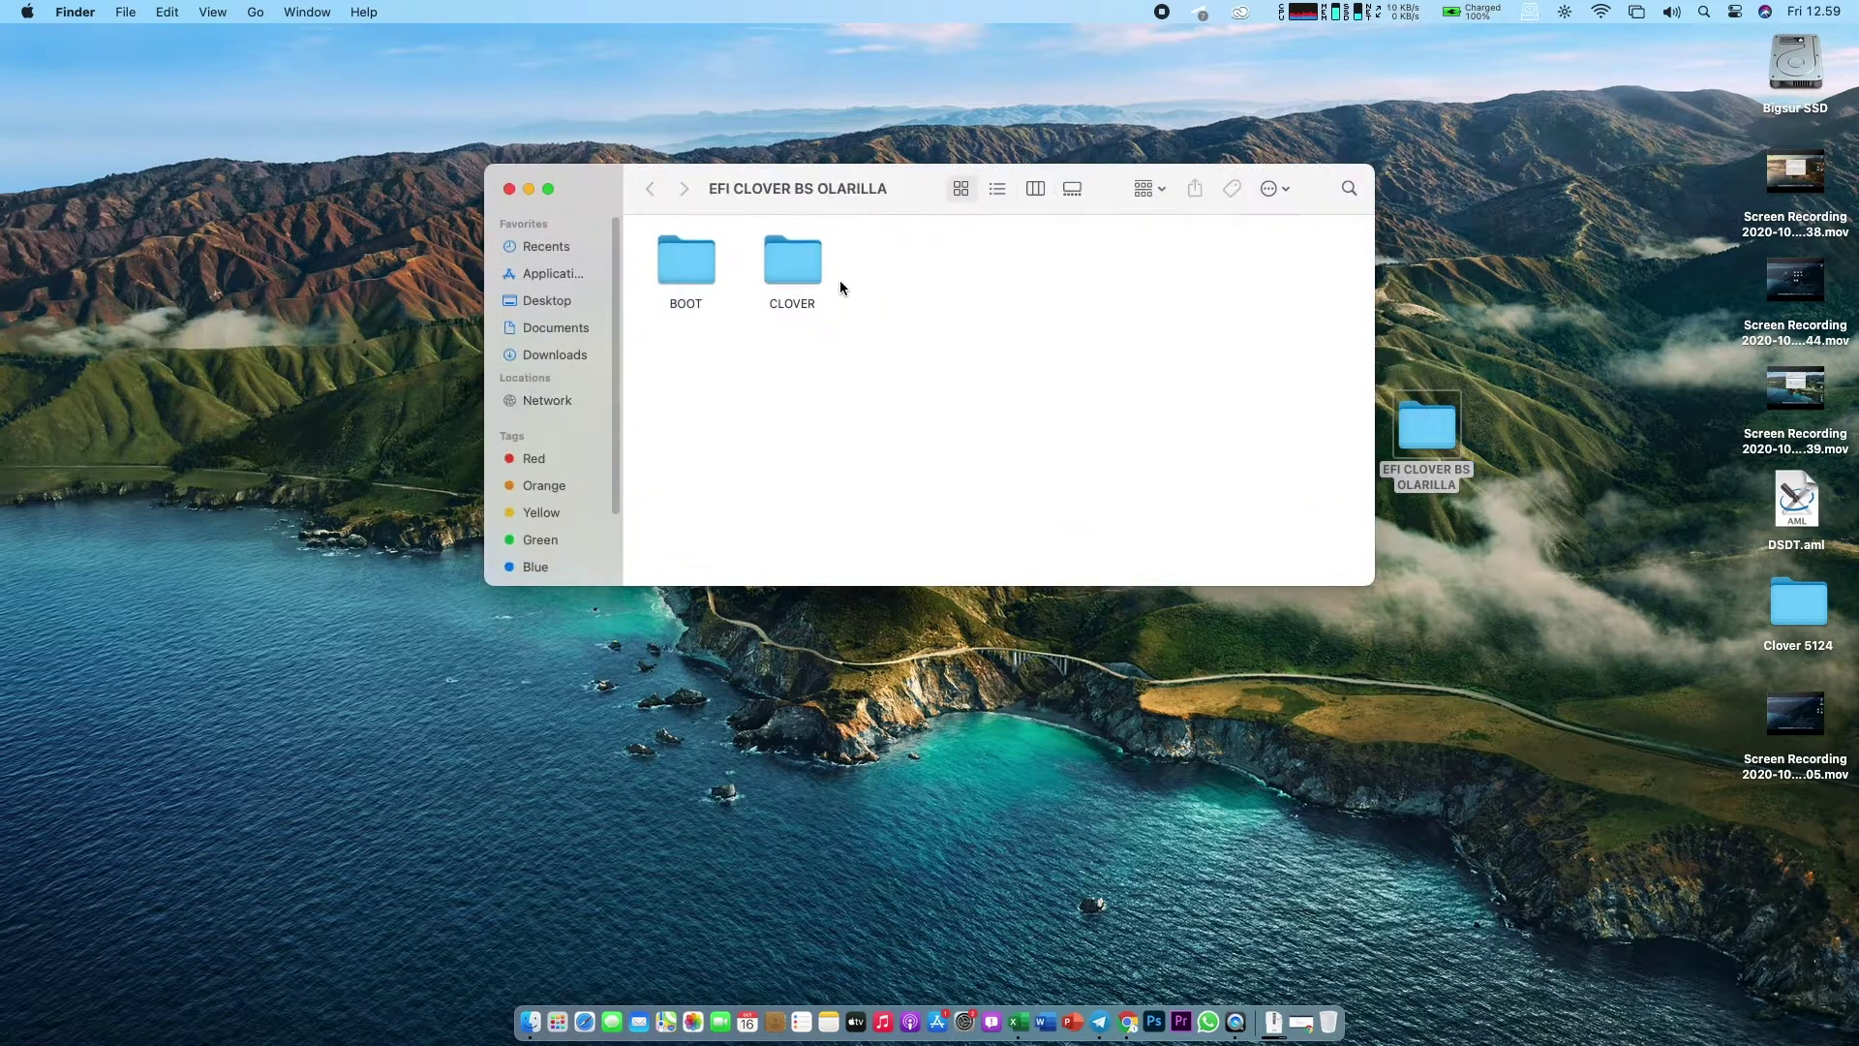
pyautogui.doubleClick(785, 282)
pyautogui.rightClick(901, 272)
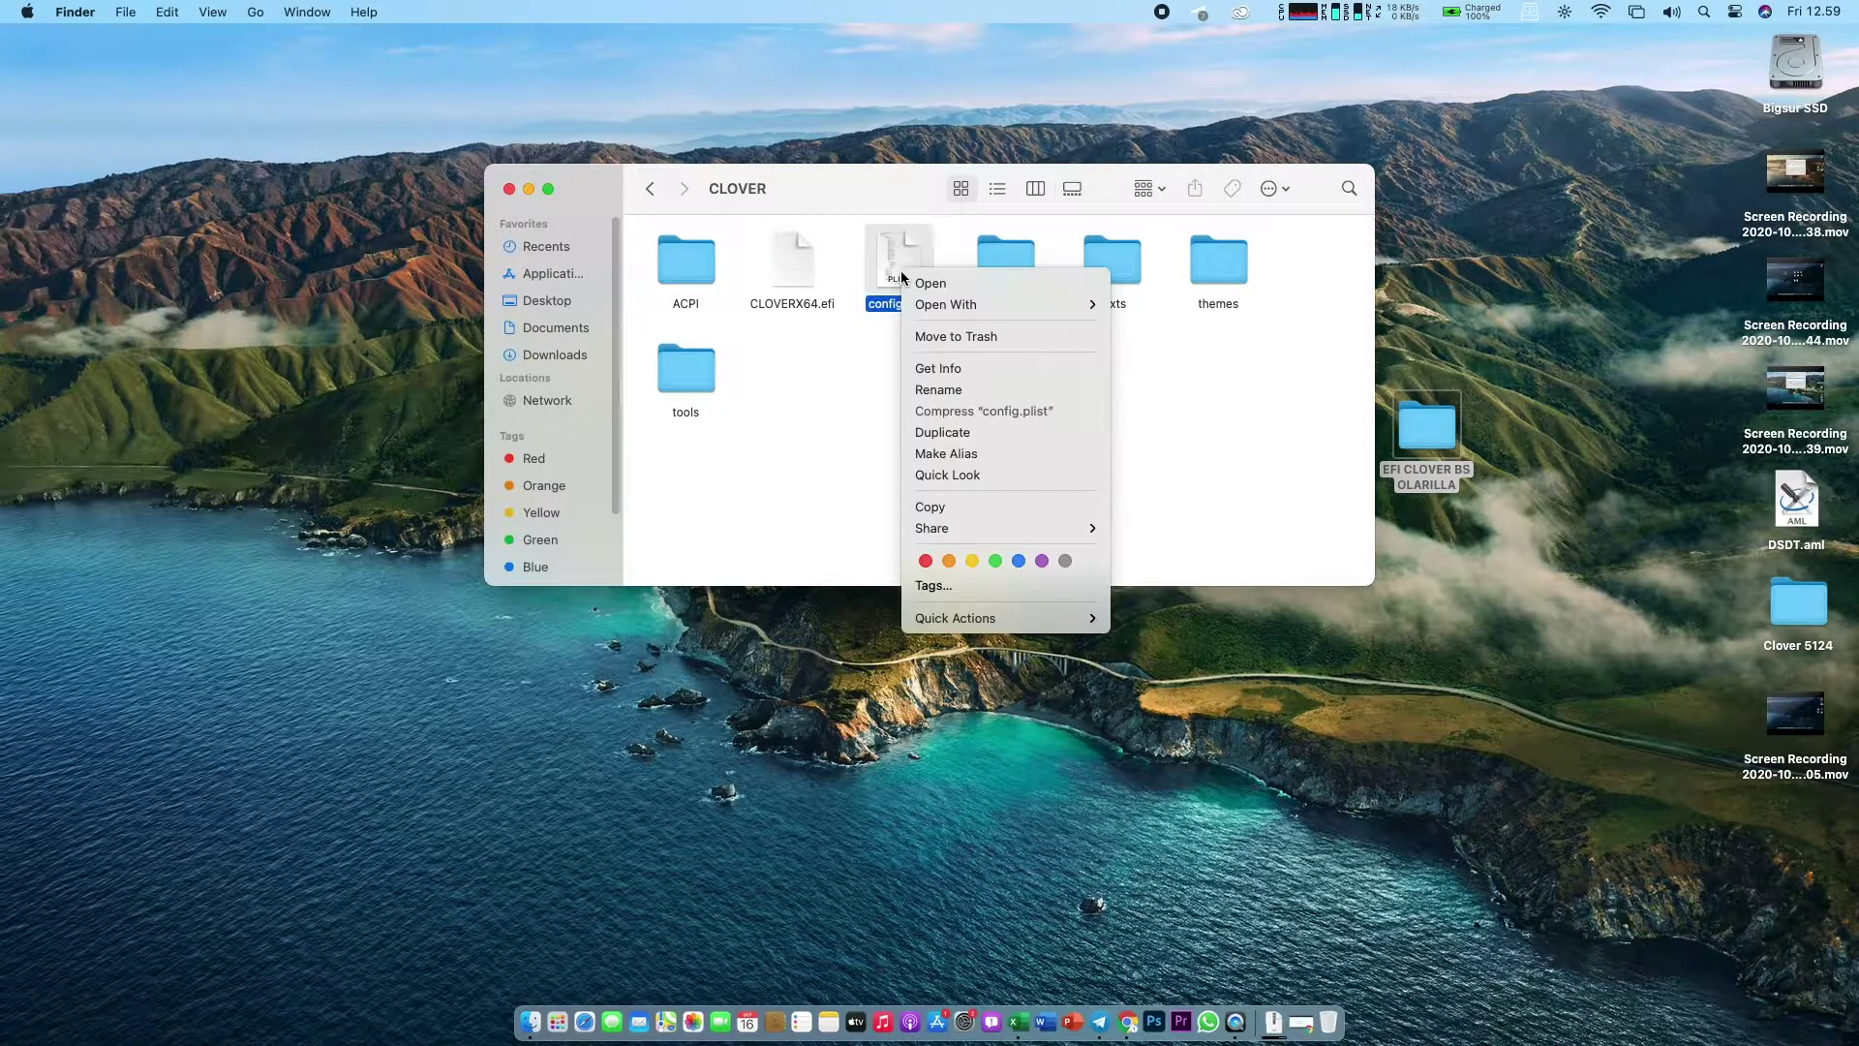
pyautogui.moveTo(1061, 306)
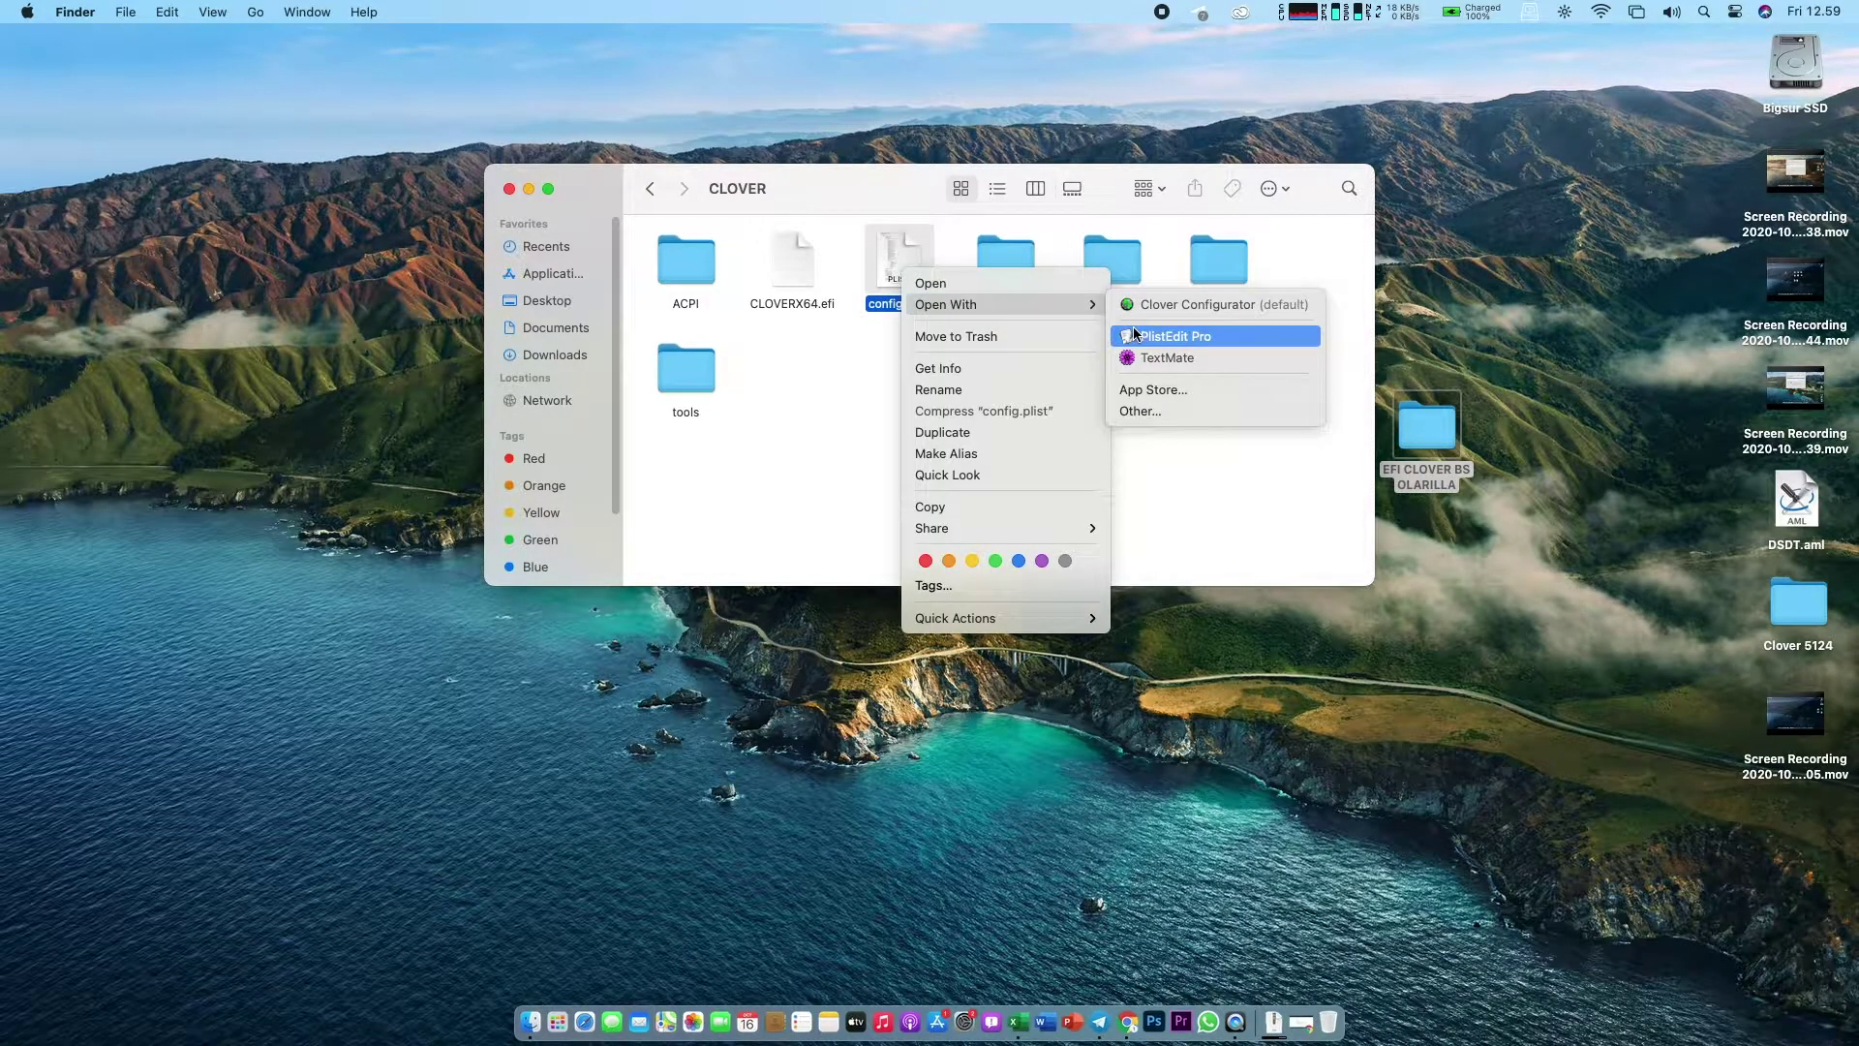
pyautogui.click(1134, 335)
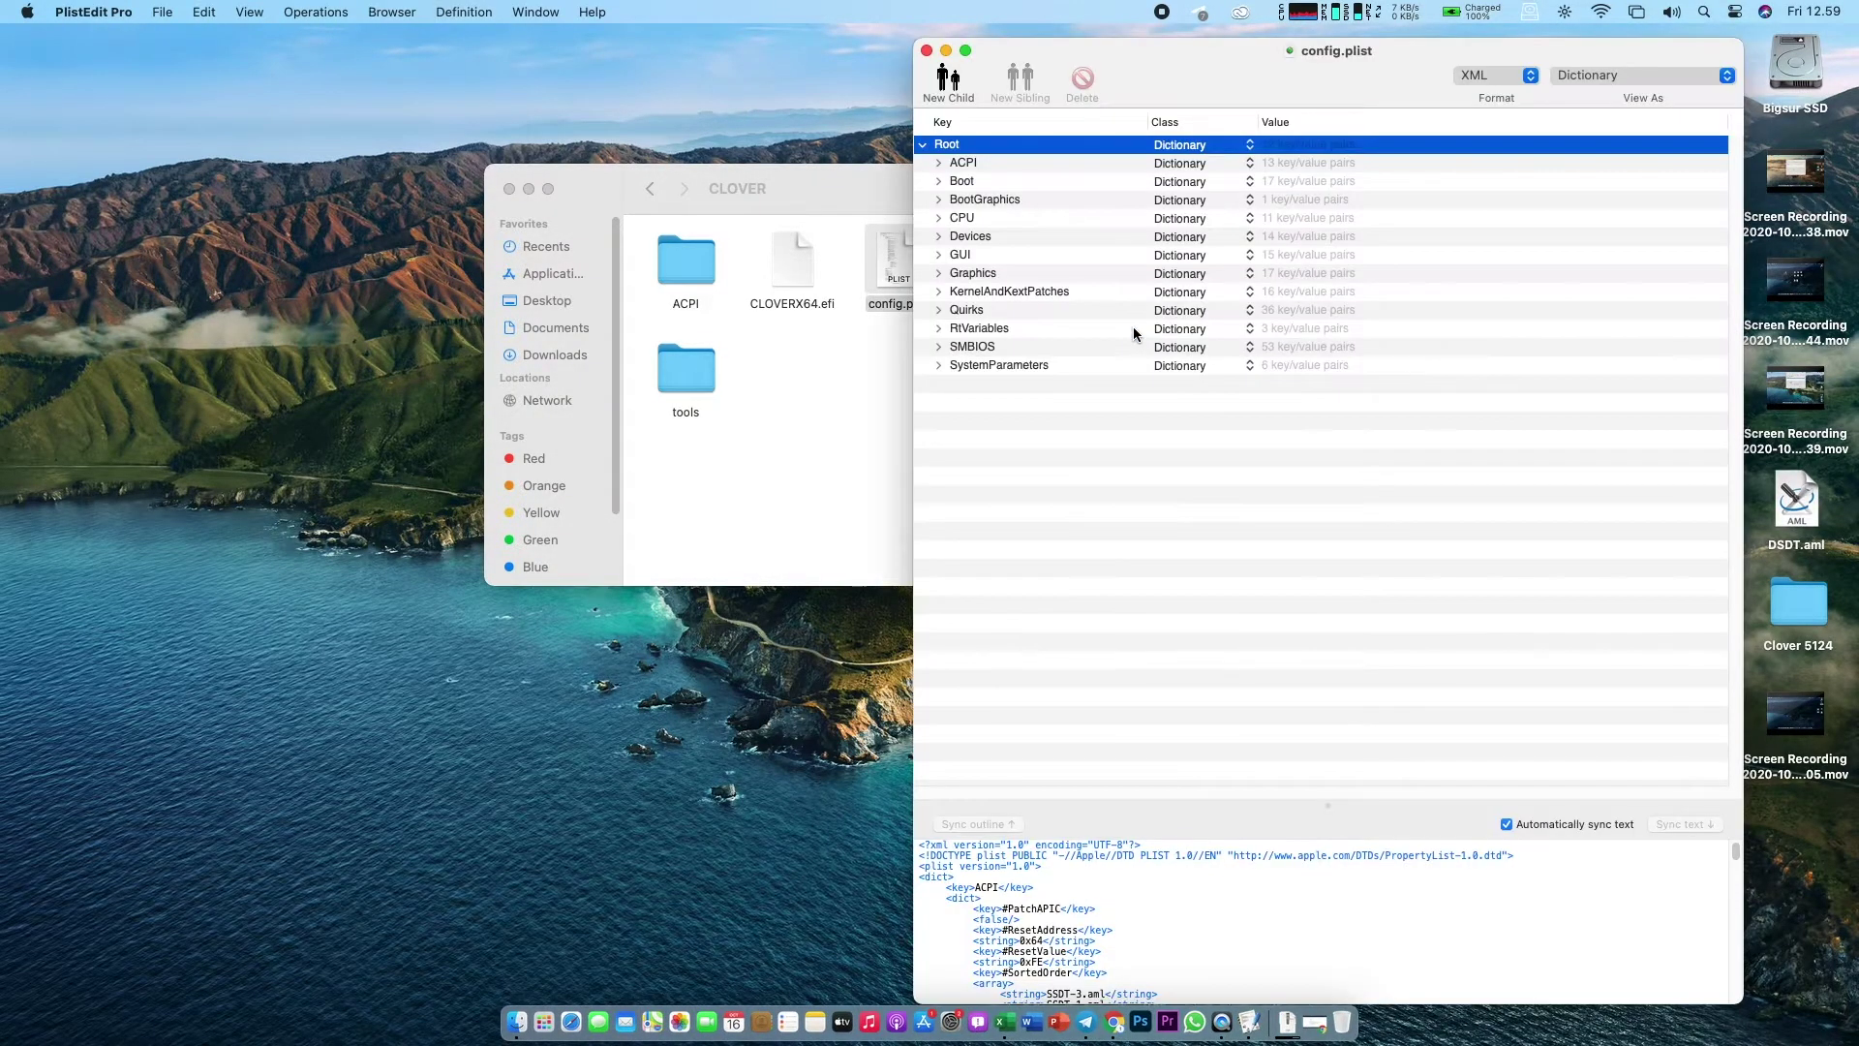
# Step: Expand the Quirks dictionary in config.plist and move the editor window aside, uncovering the EFI CLOVER BS OLARILLA folder
pyautogui.click(938, 311)
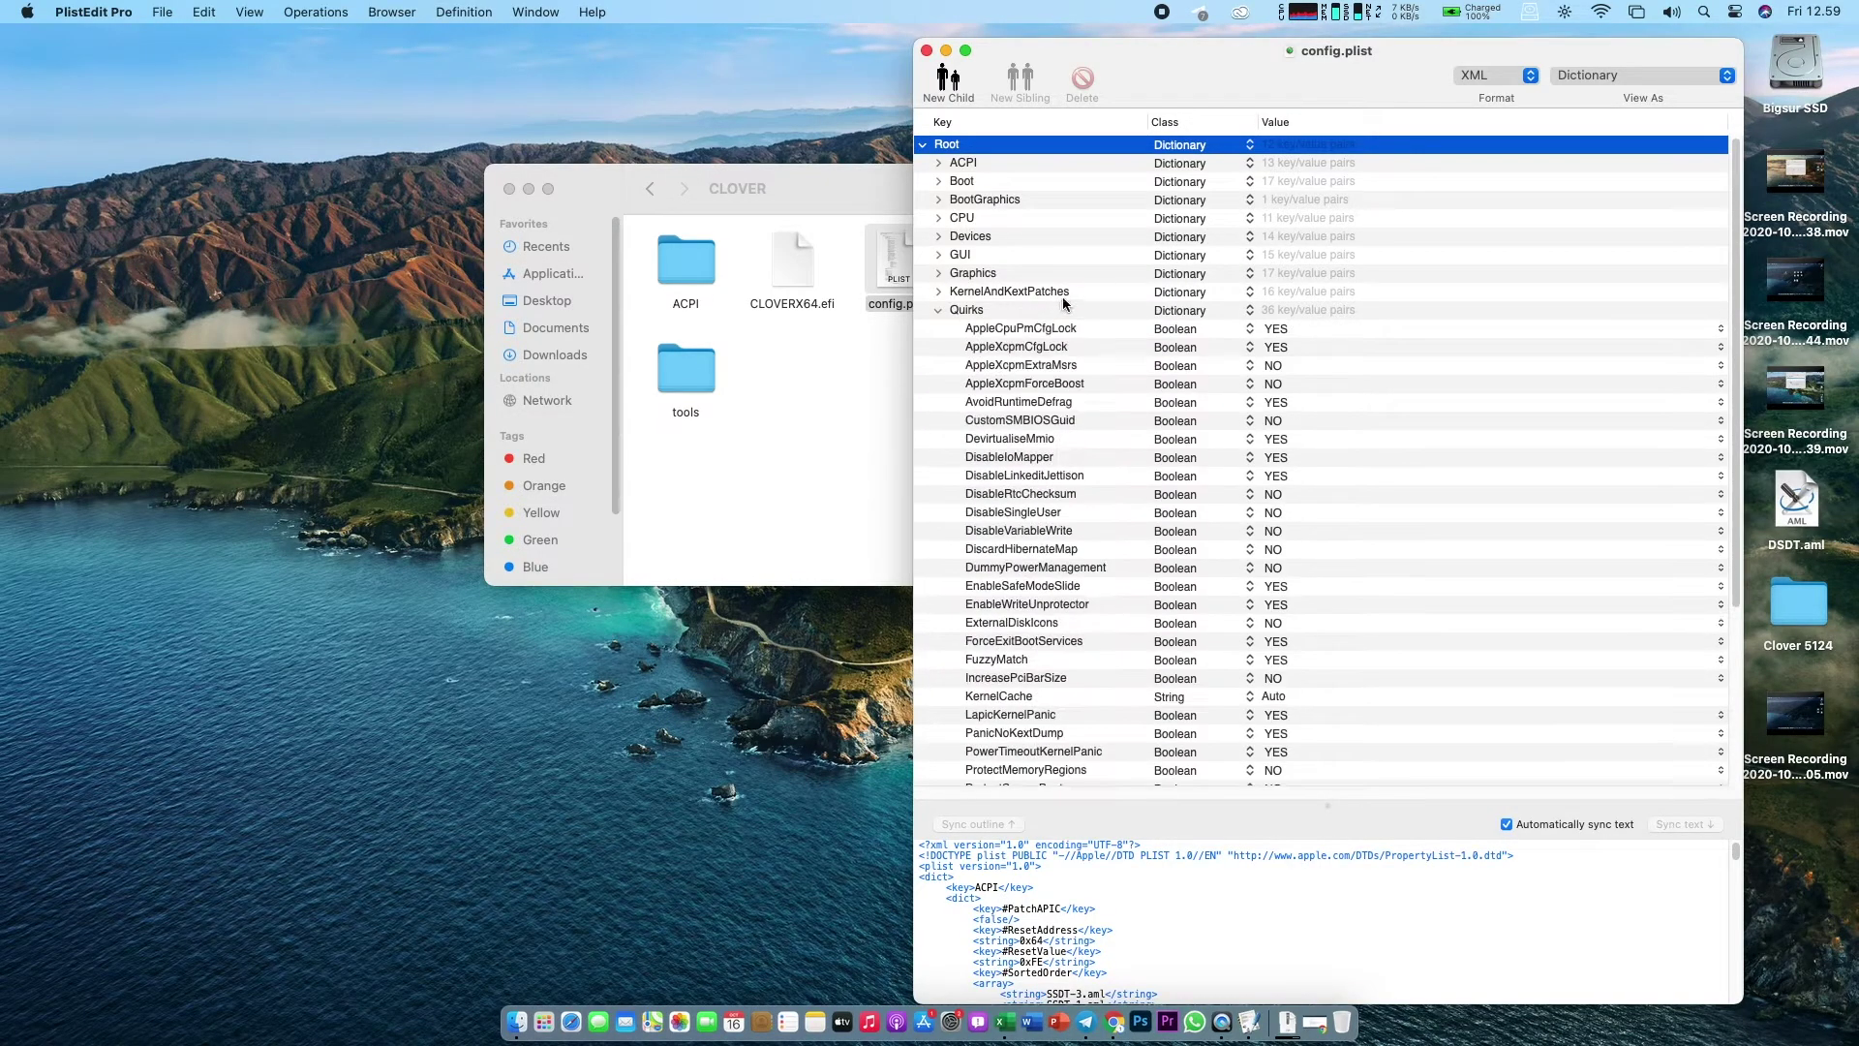
pyautogui.moveTo(1308, 61); pyautogui.dragTo(692, 45)
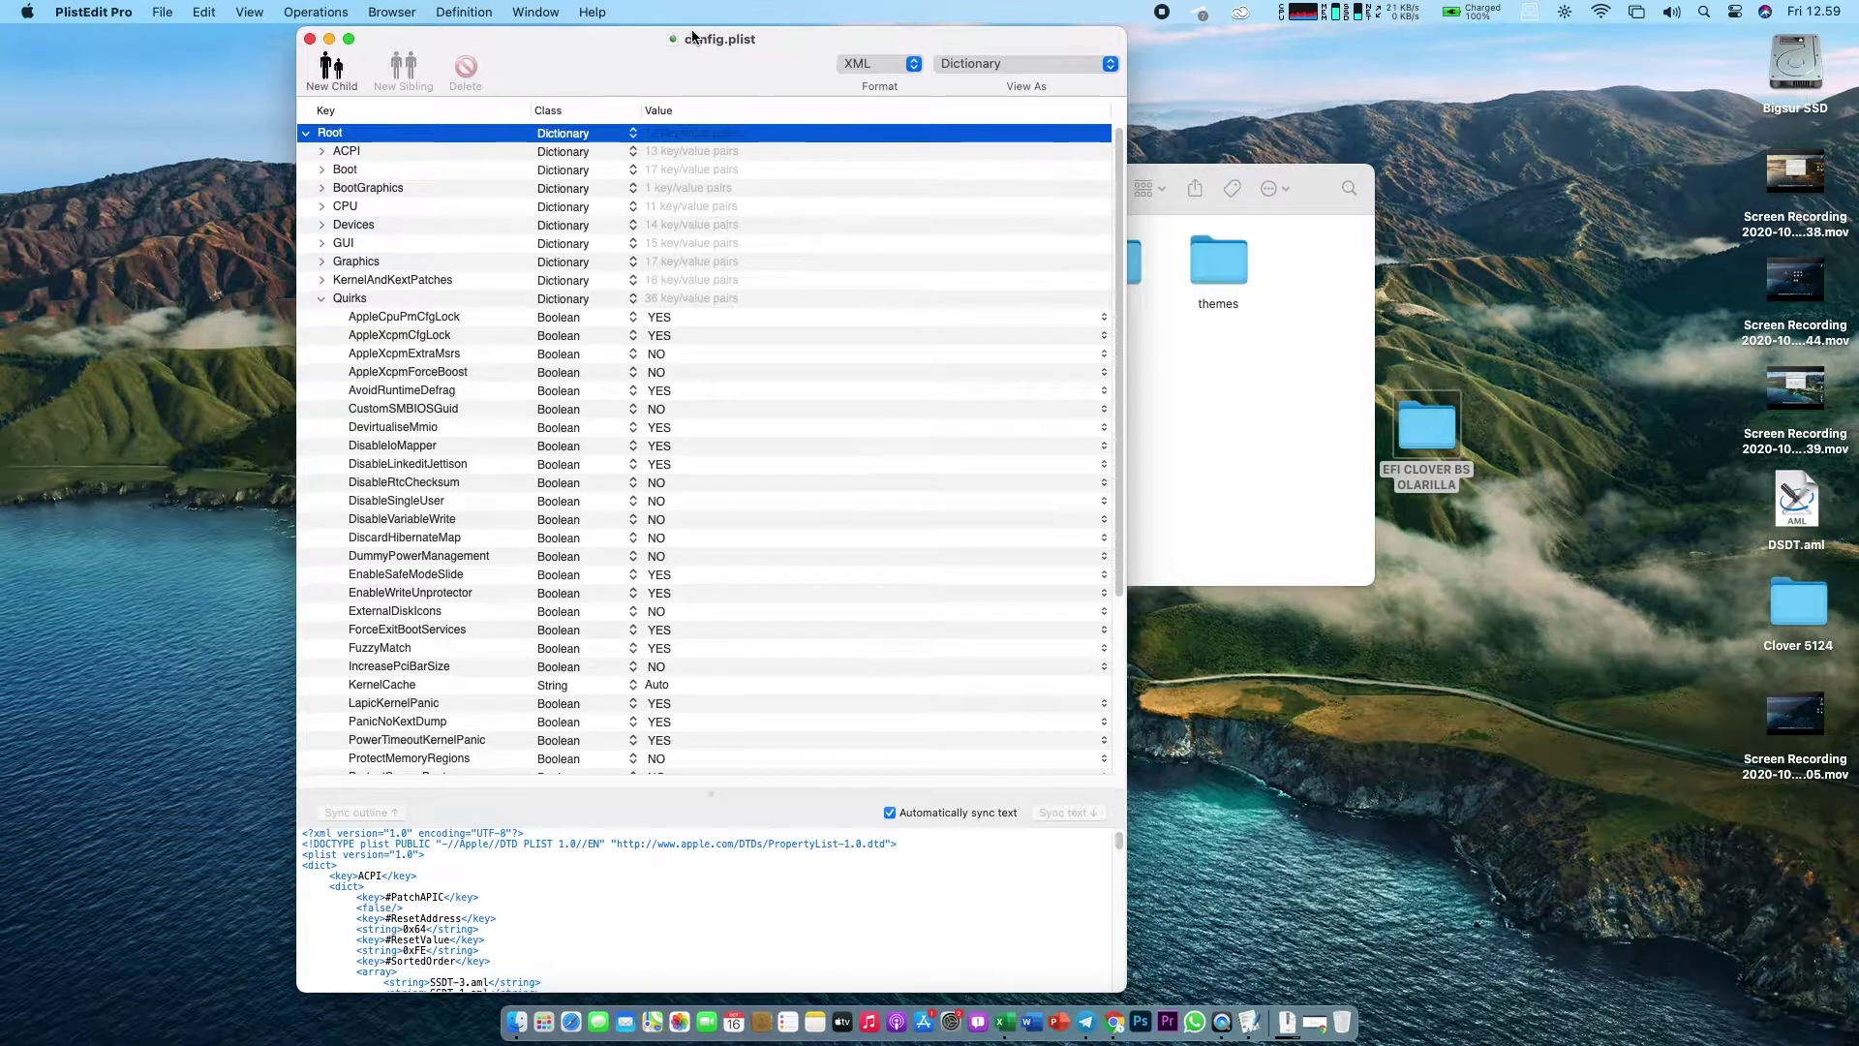
# Step: Switch to Chrome and search Google for "dortania opencore" in a new tab
pyautogui.click(1327, 1027)
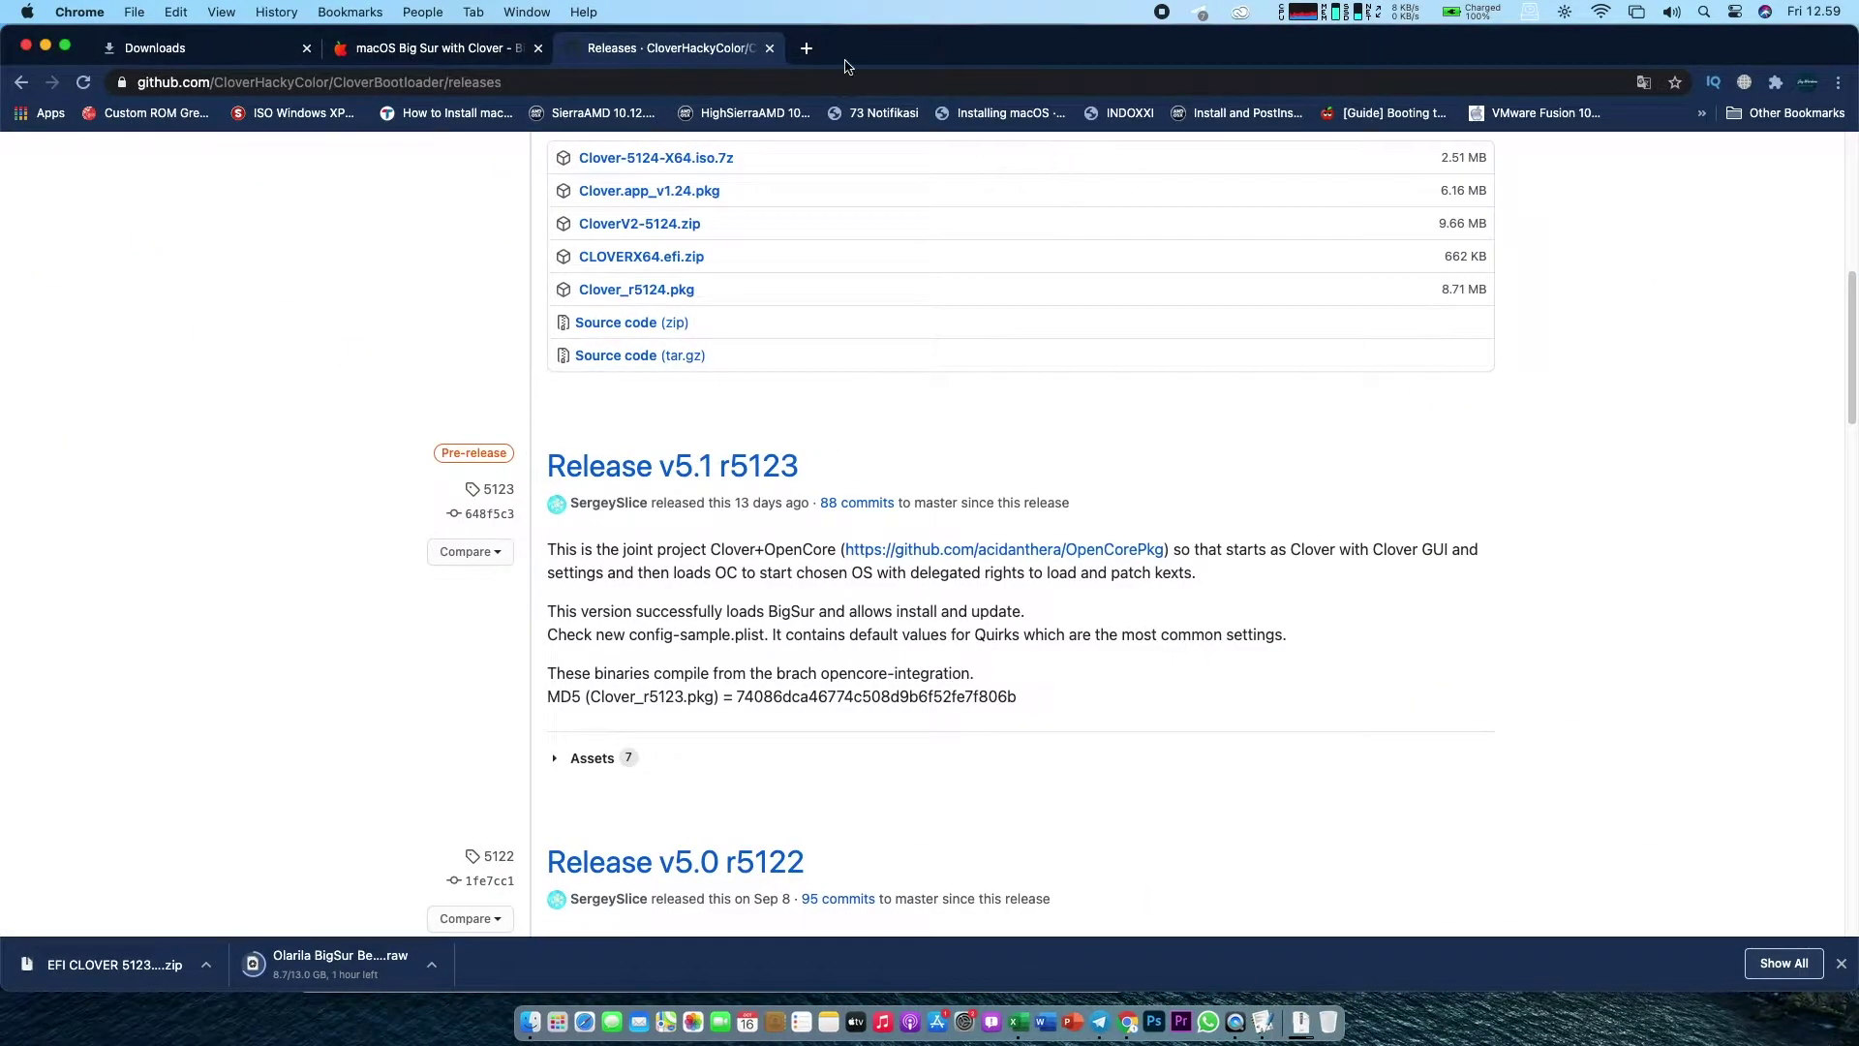
pyautogui.click(812, 50)
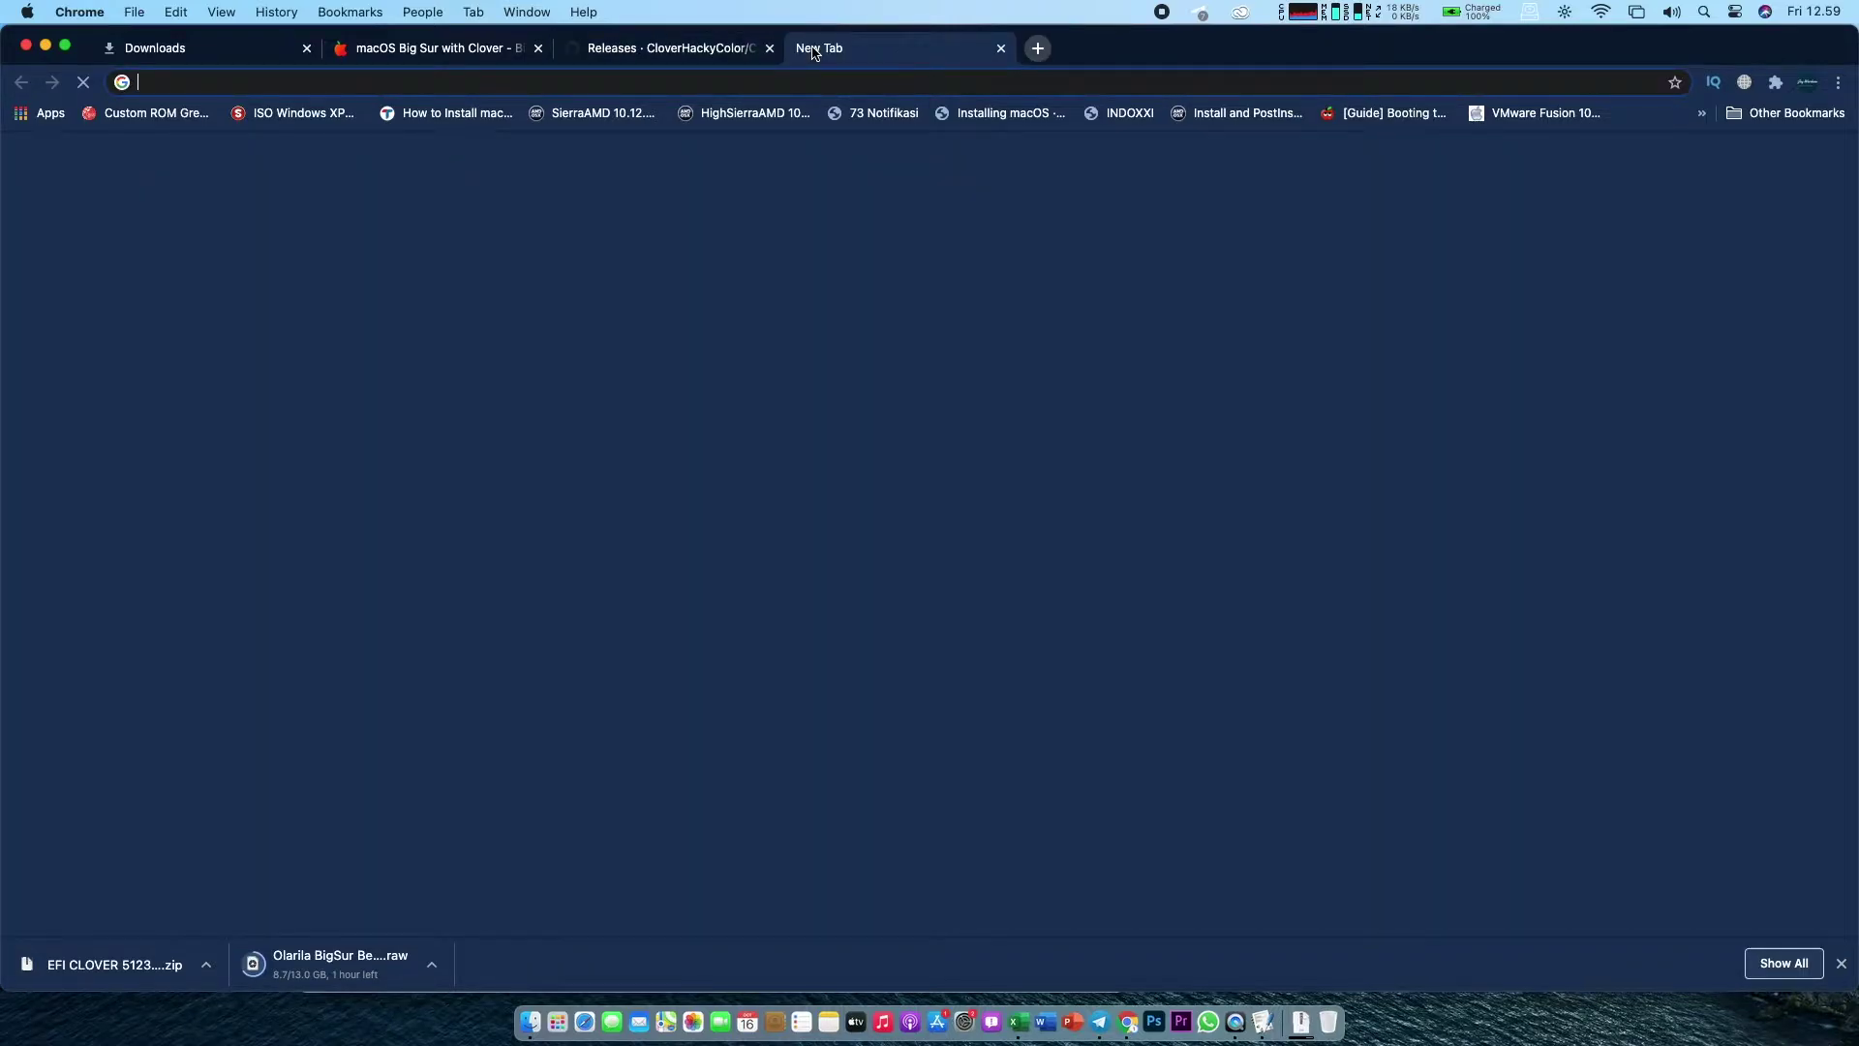
pyautogui.write('do')
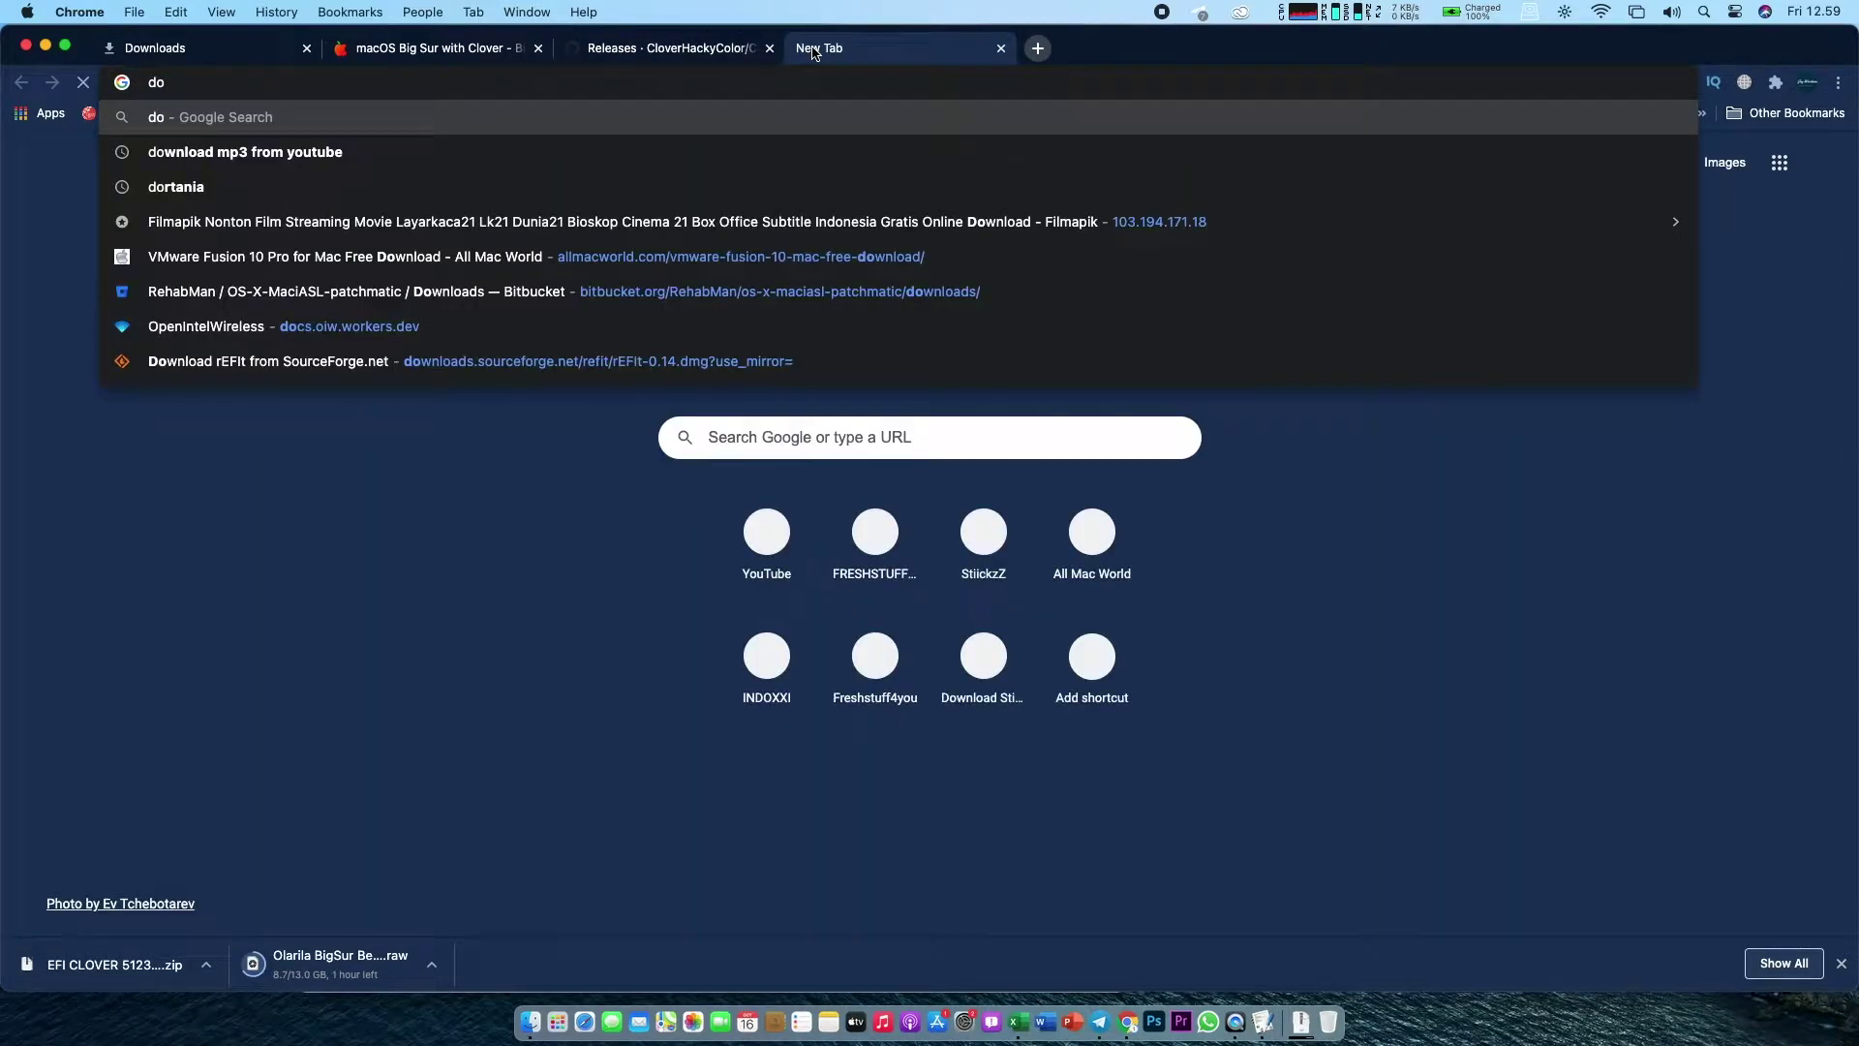
pyautogui.write('orta')
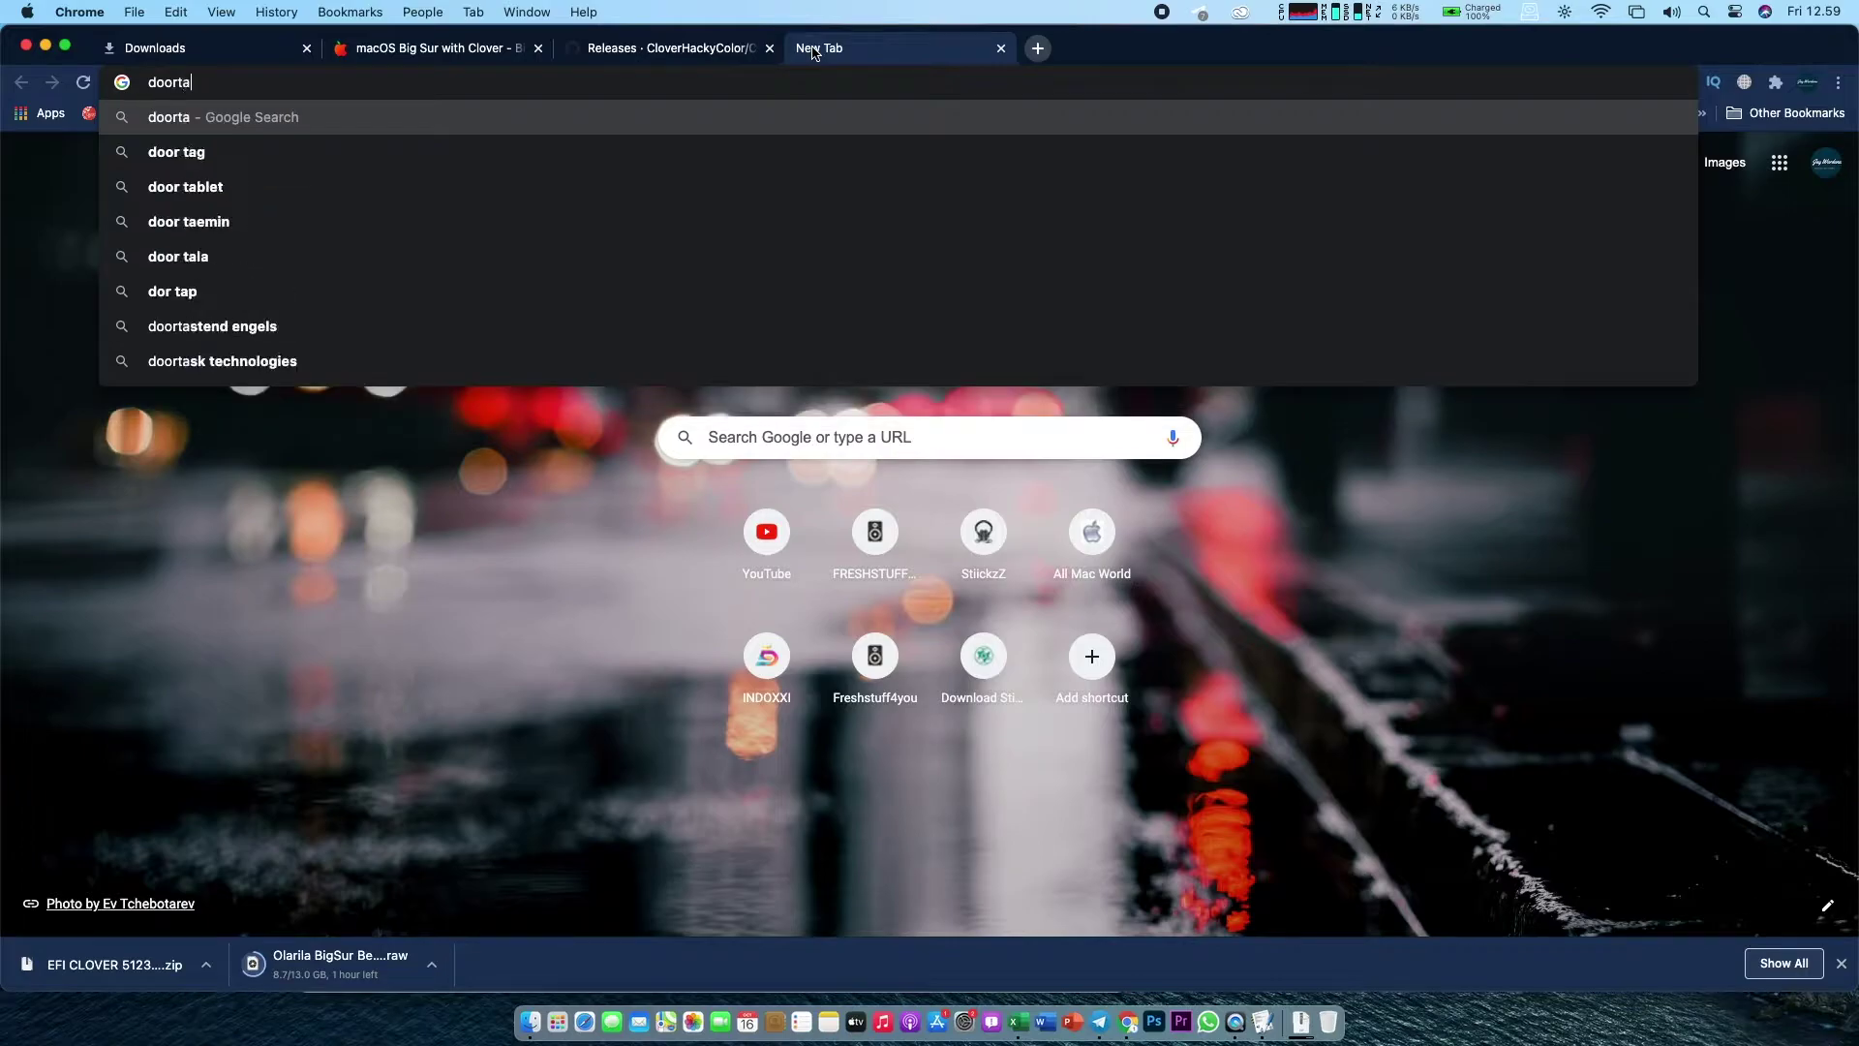
pyautogui.write('nia')
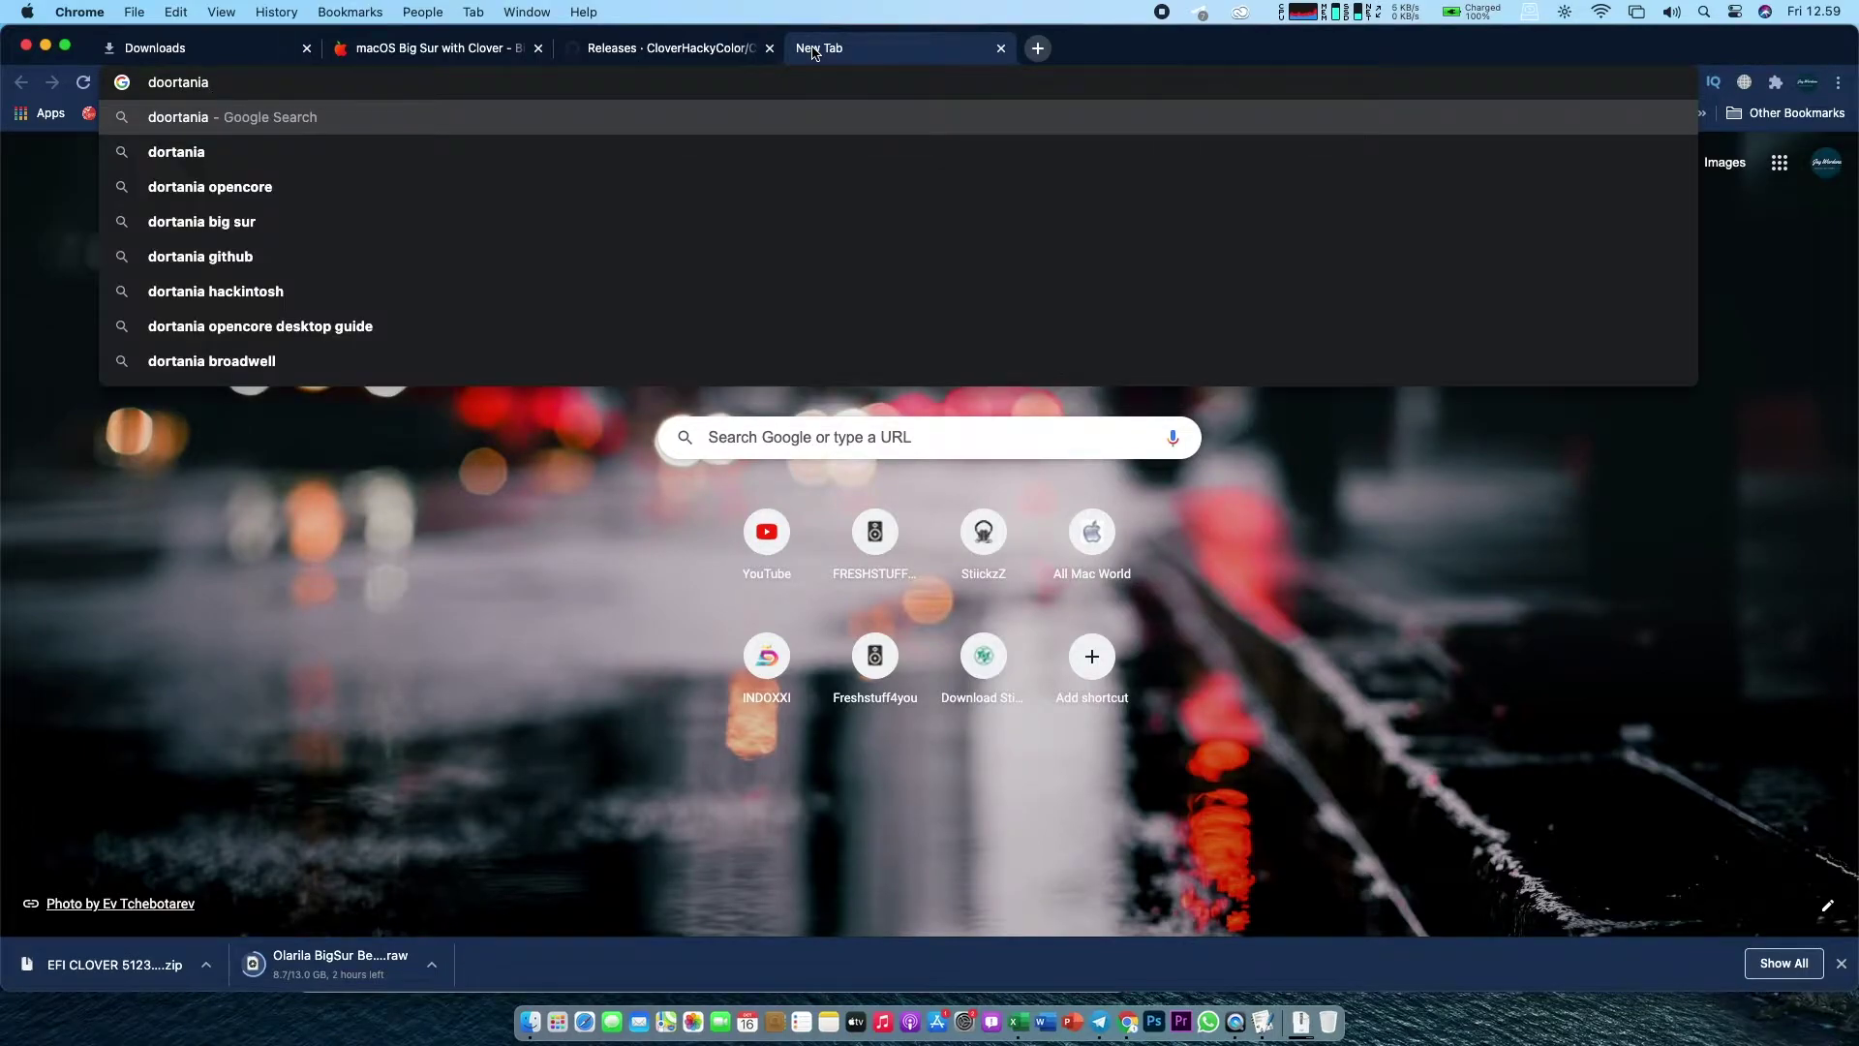
pyautogui.press('Down')
pyautogui.press('Down')
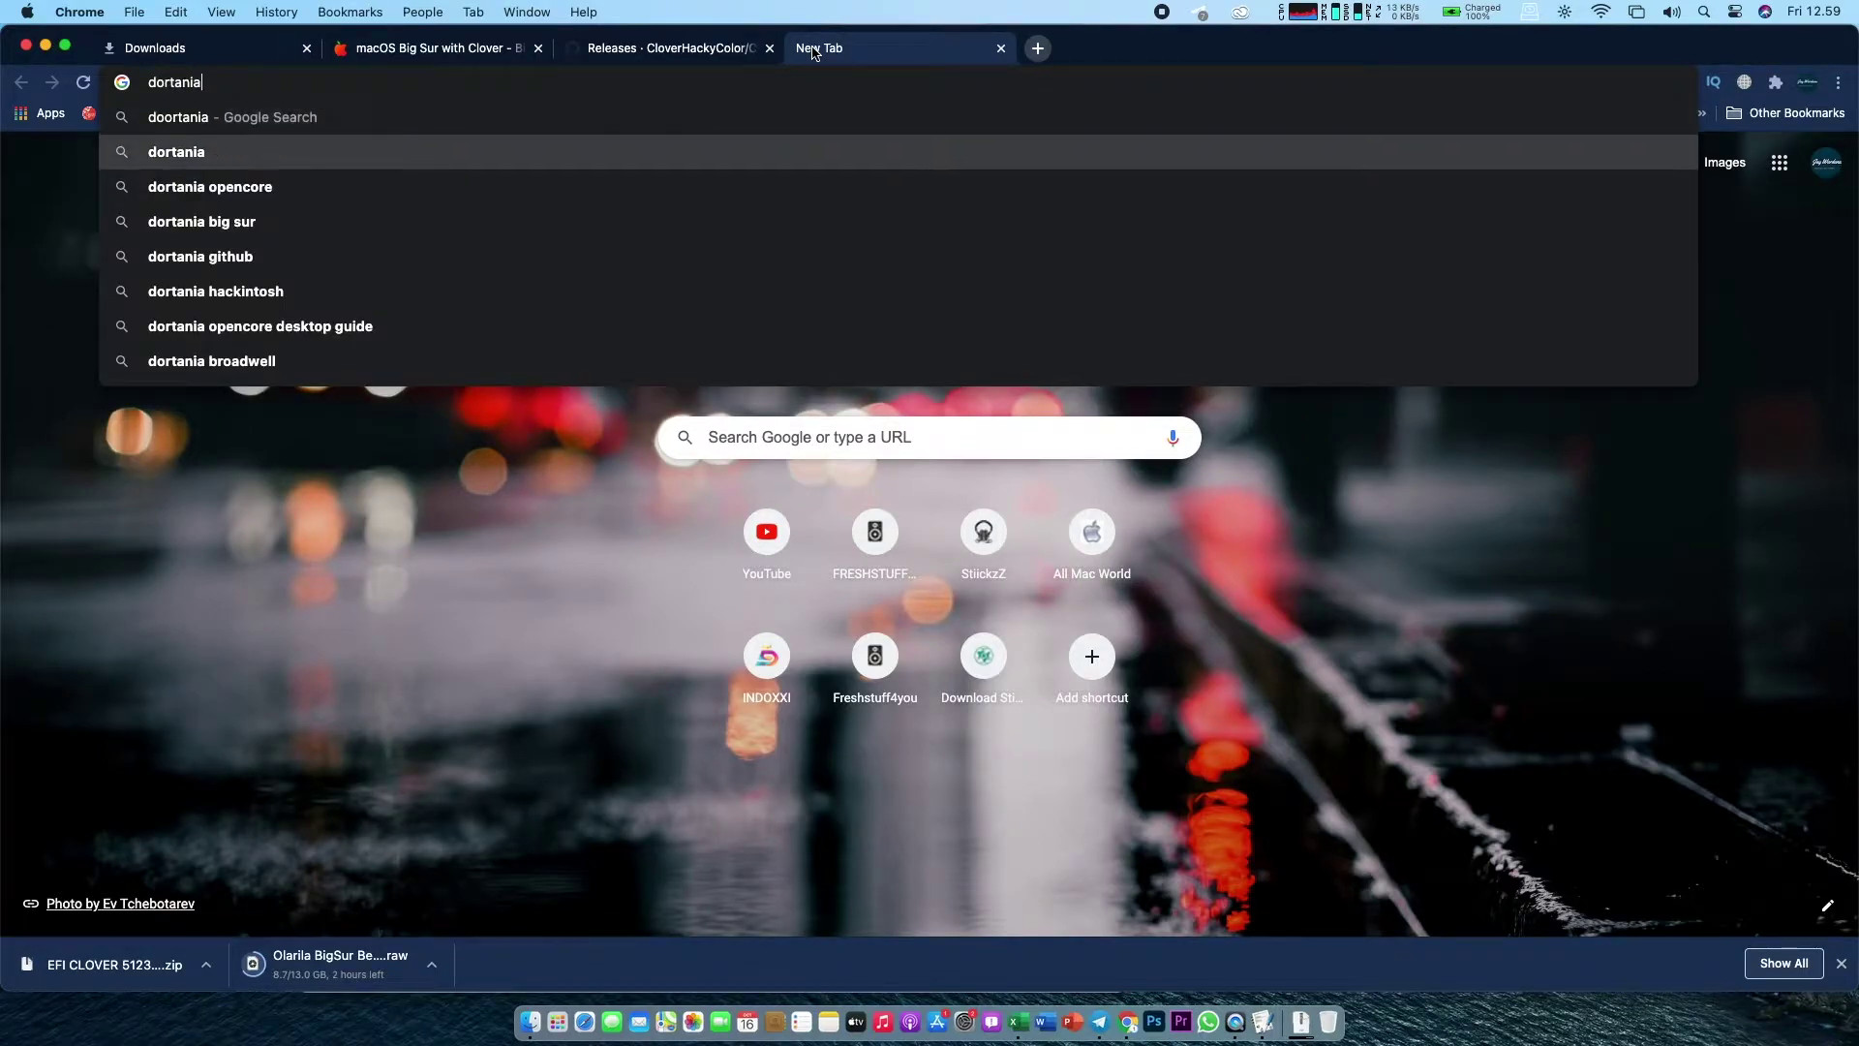
pyautogui.press('Return')
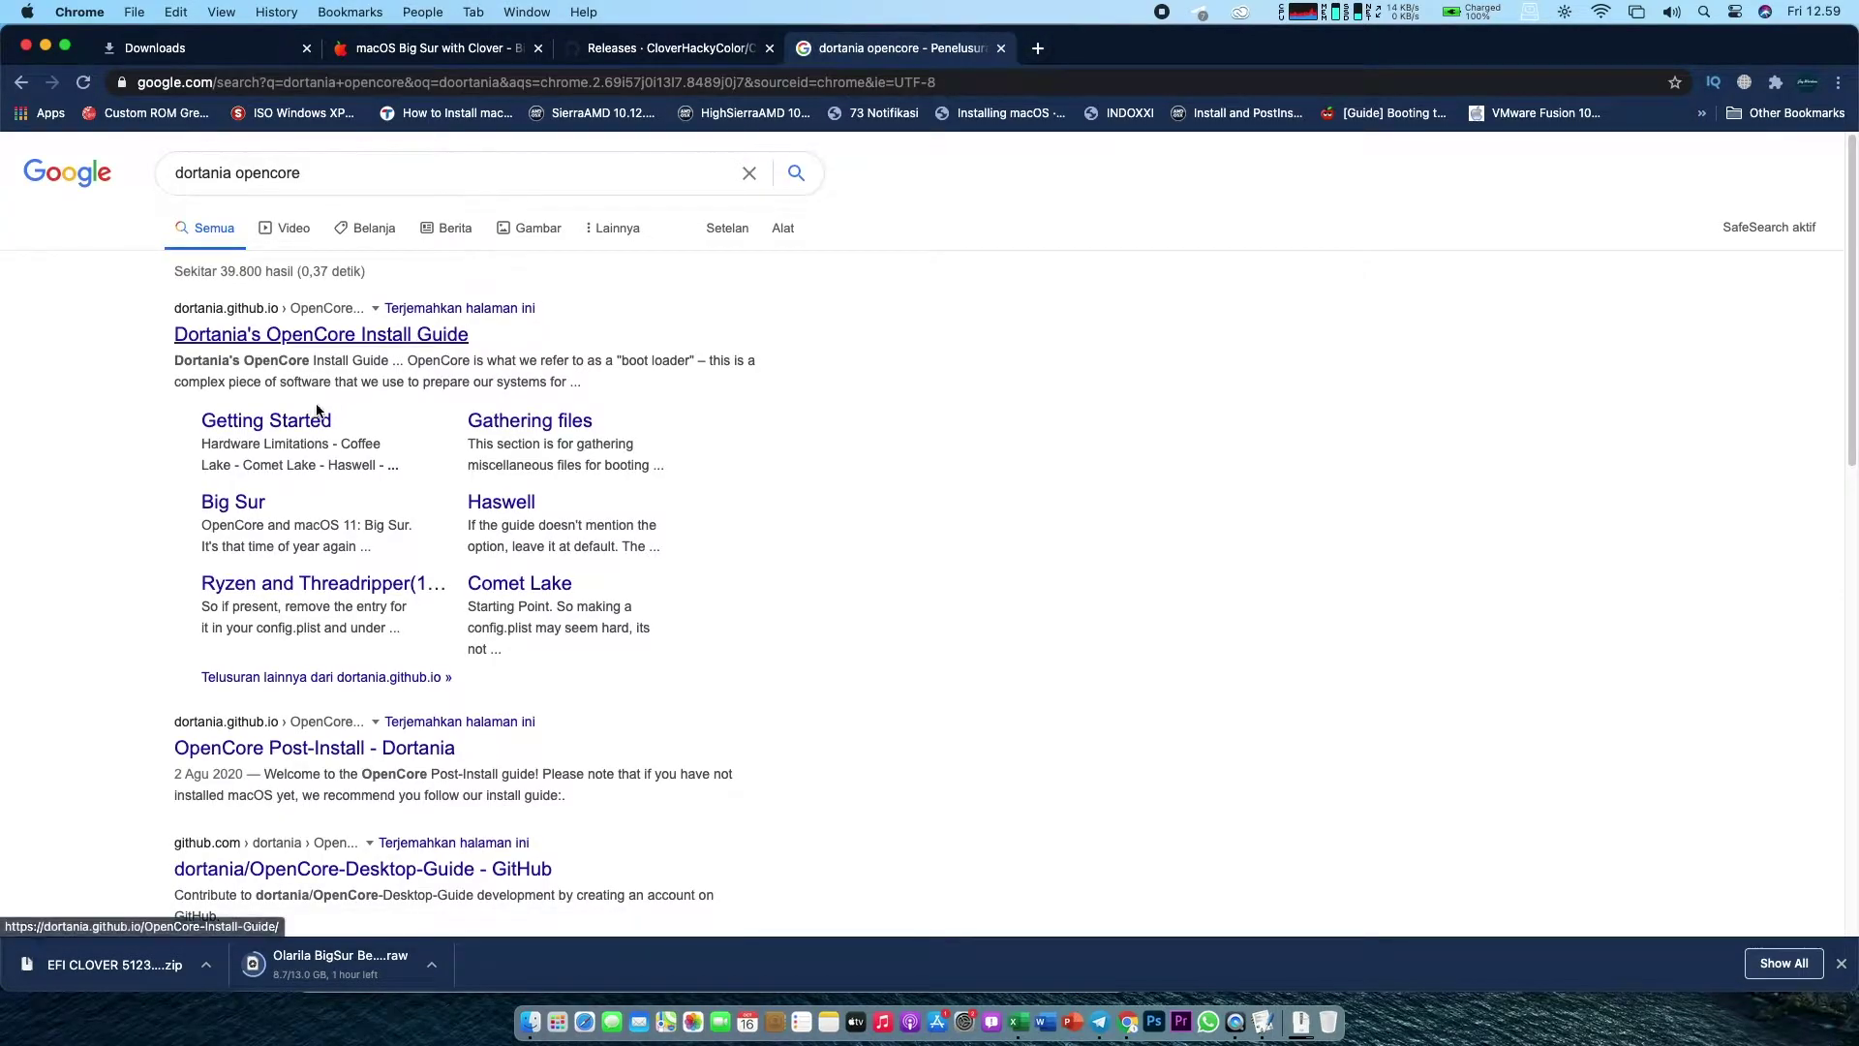
# Step: Open the Getting Started page of Dortania's OpenCore Install Guide and read through its prerequisites
pyautogui.click(296, 428)
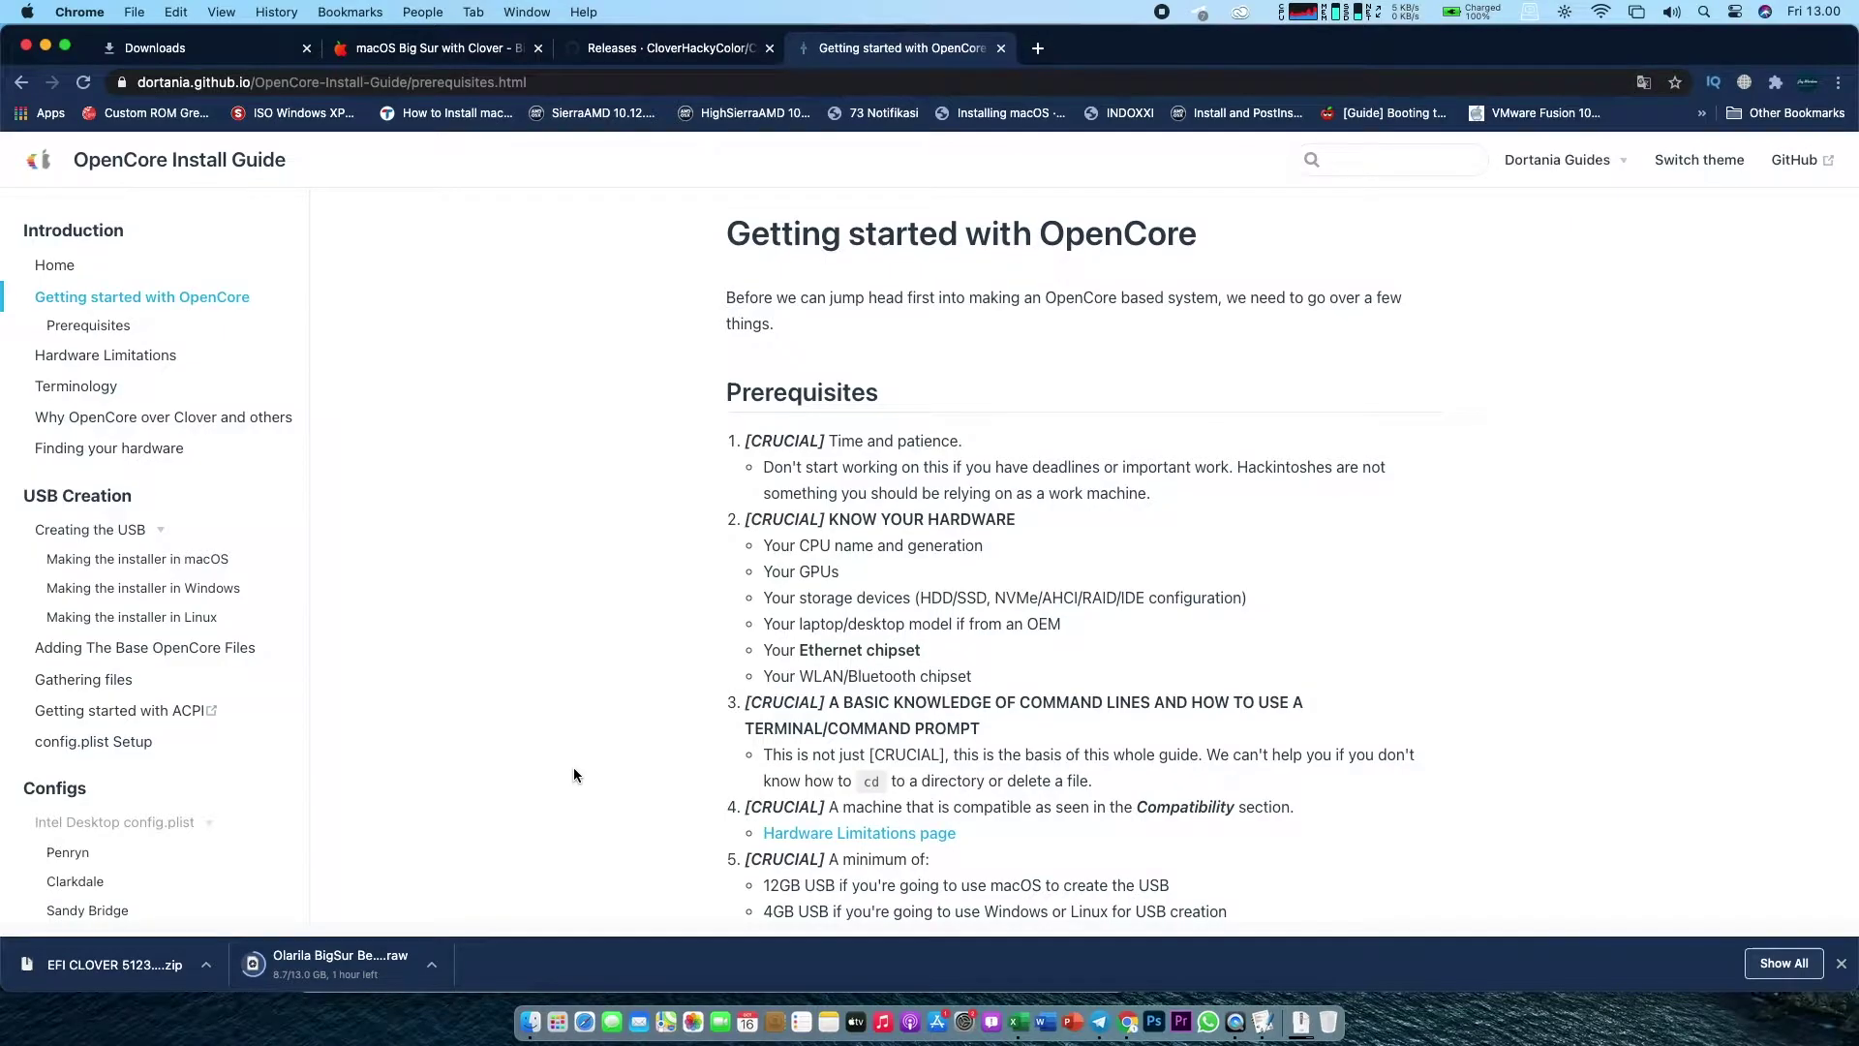
pyautogui.scroll(-5, 573, 774)
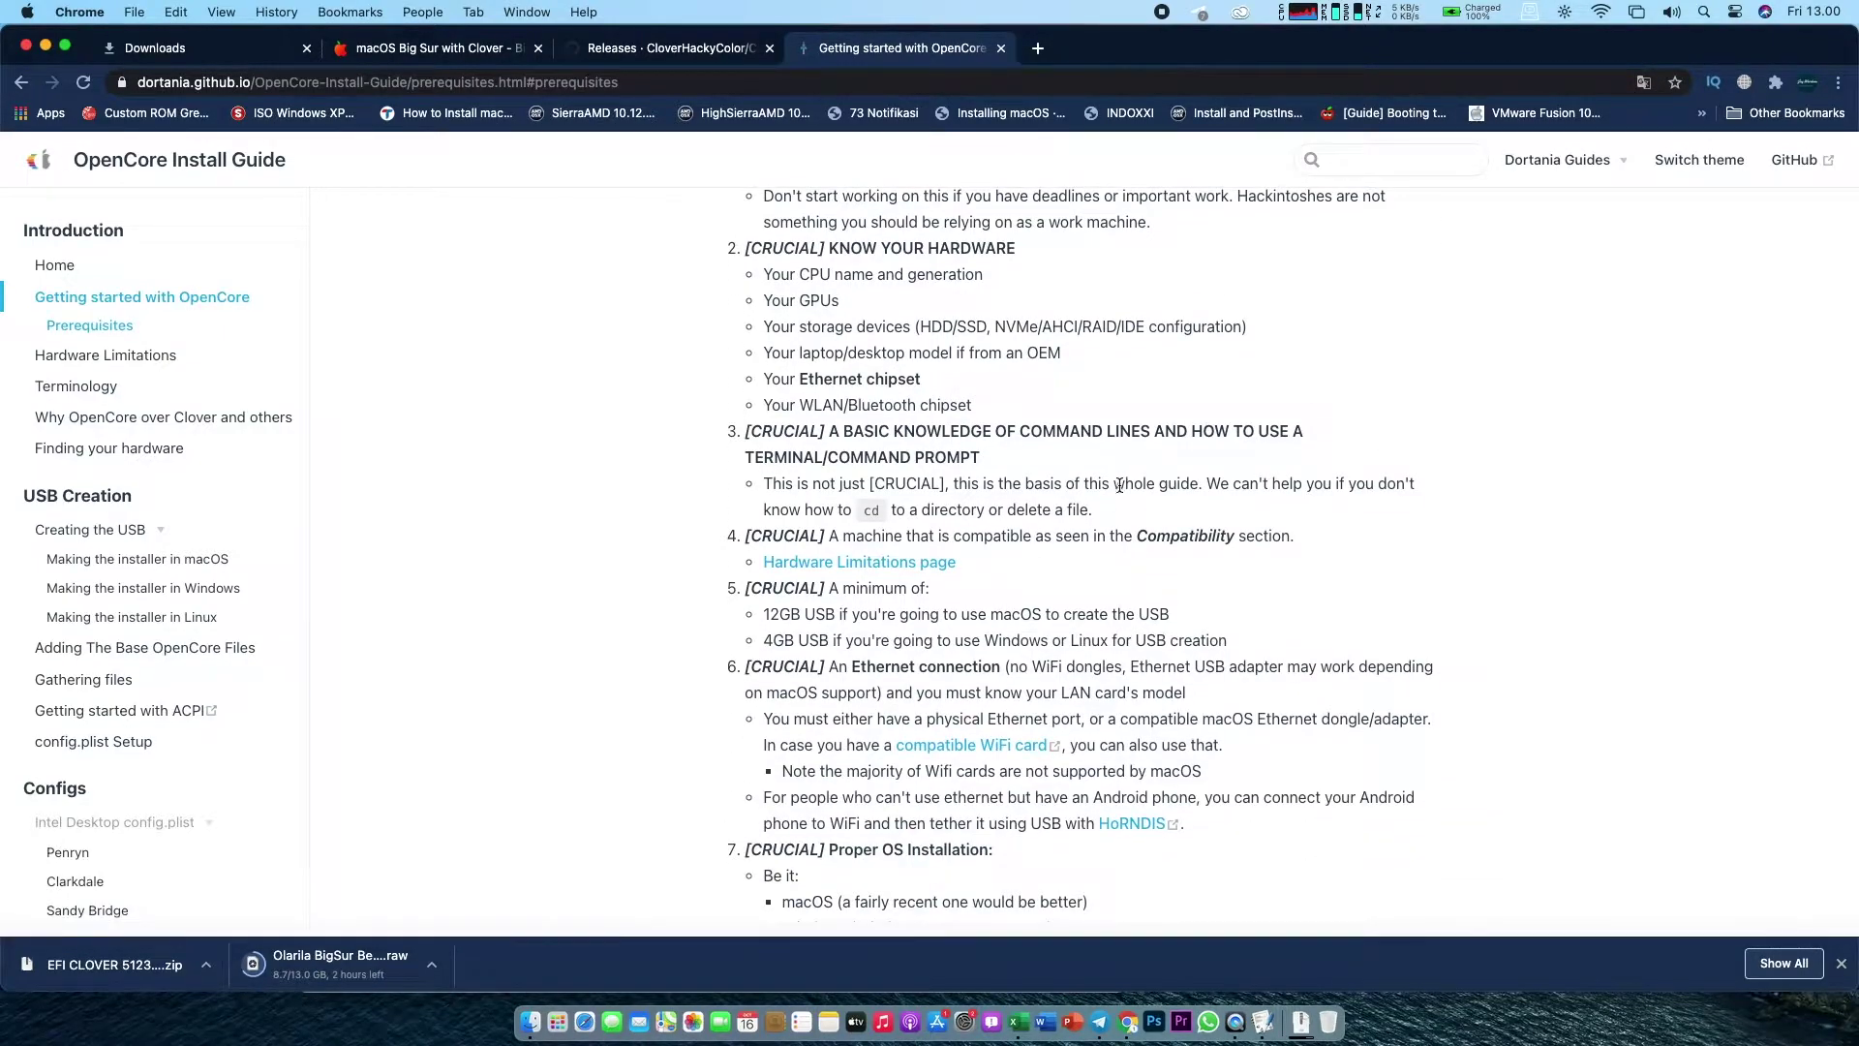
pyautogui.scroll(-6, 474, 765)
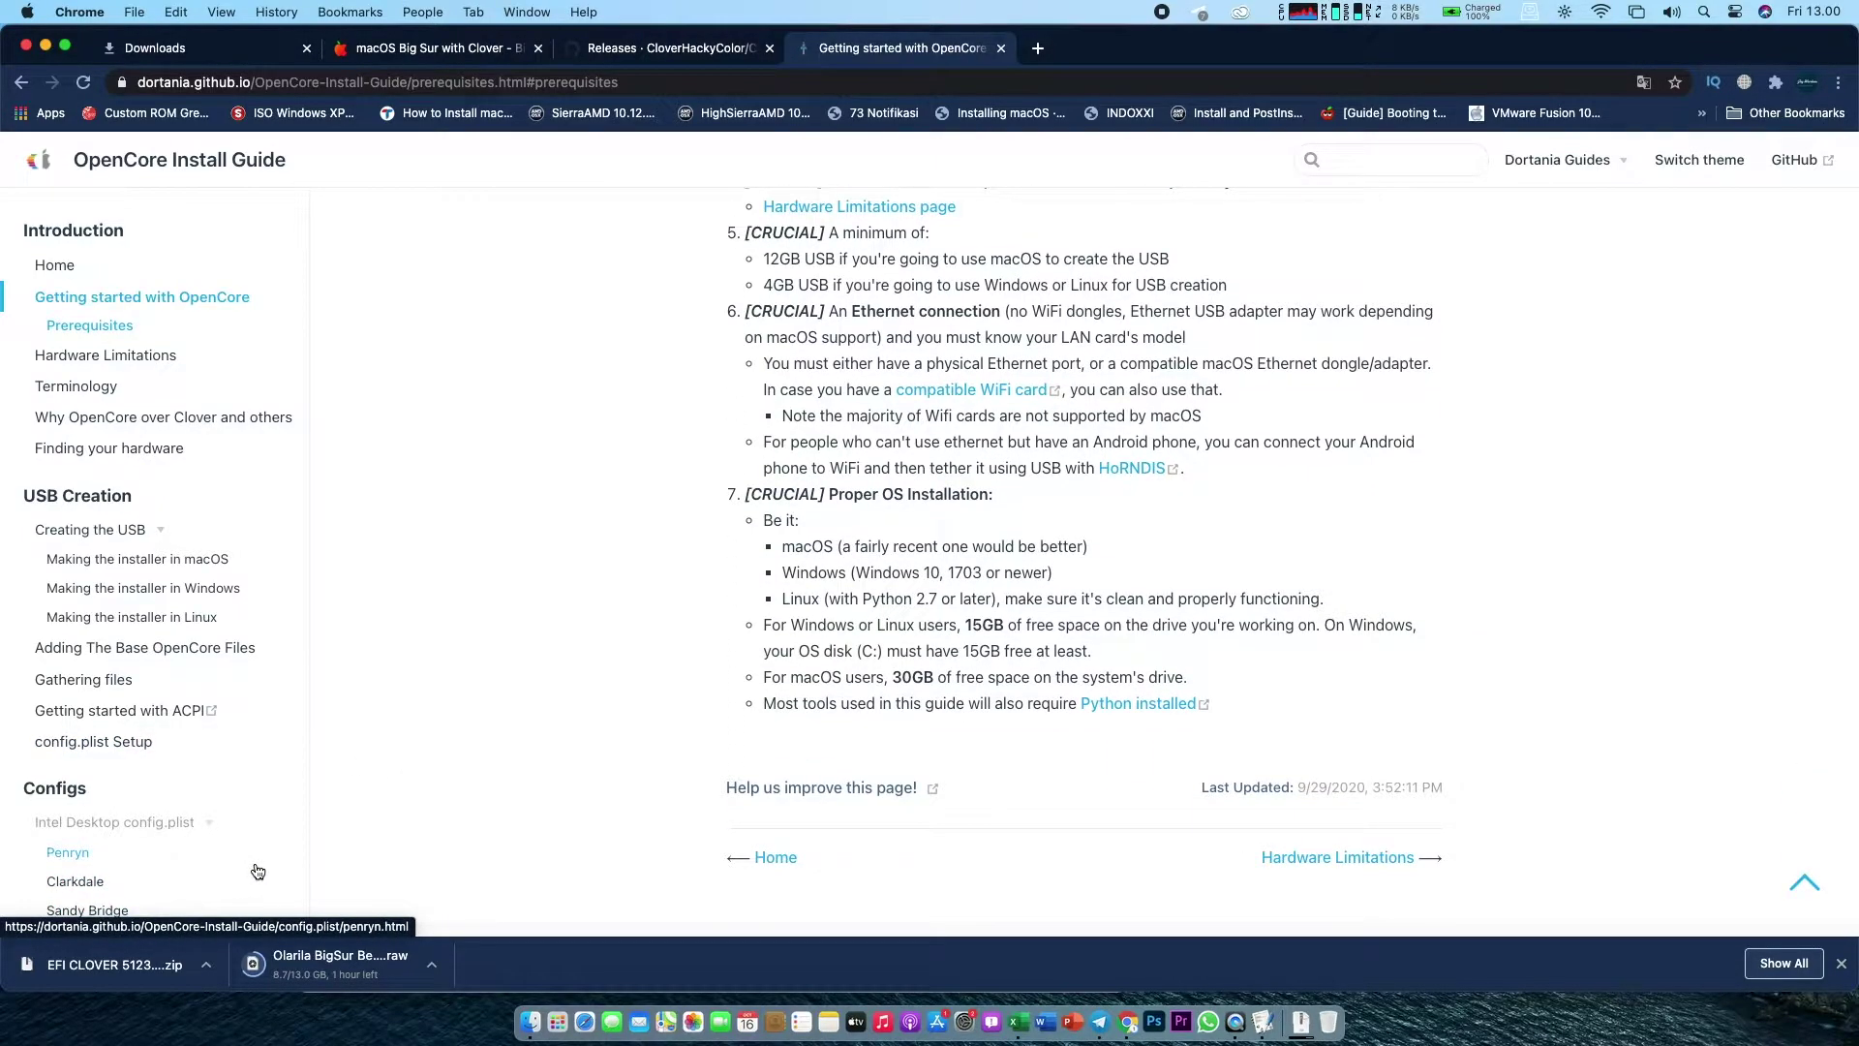
# Step: Collapse the Intel Desktop config.plist group and open the Haswell guide under Intel Laptop config.plist
pyautogui.scroll(-5, 310, 863)
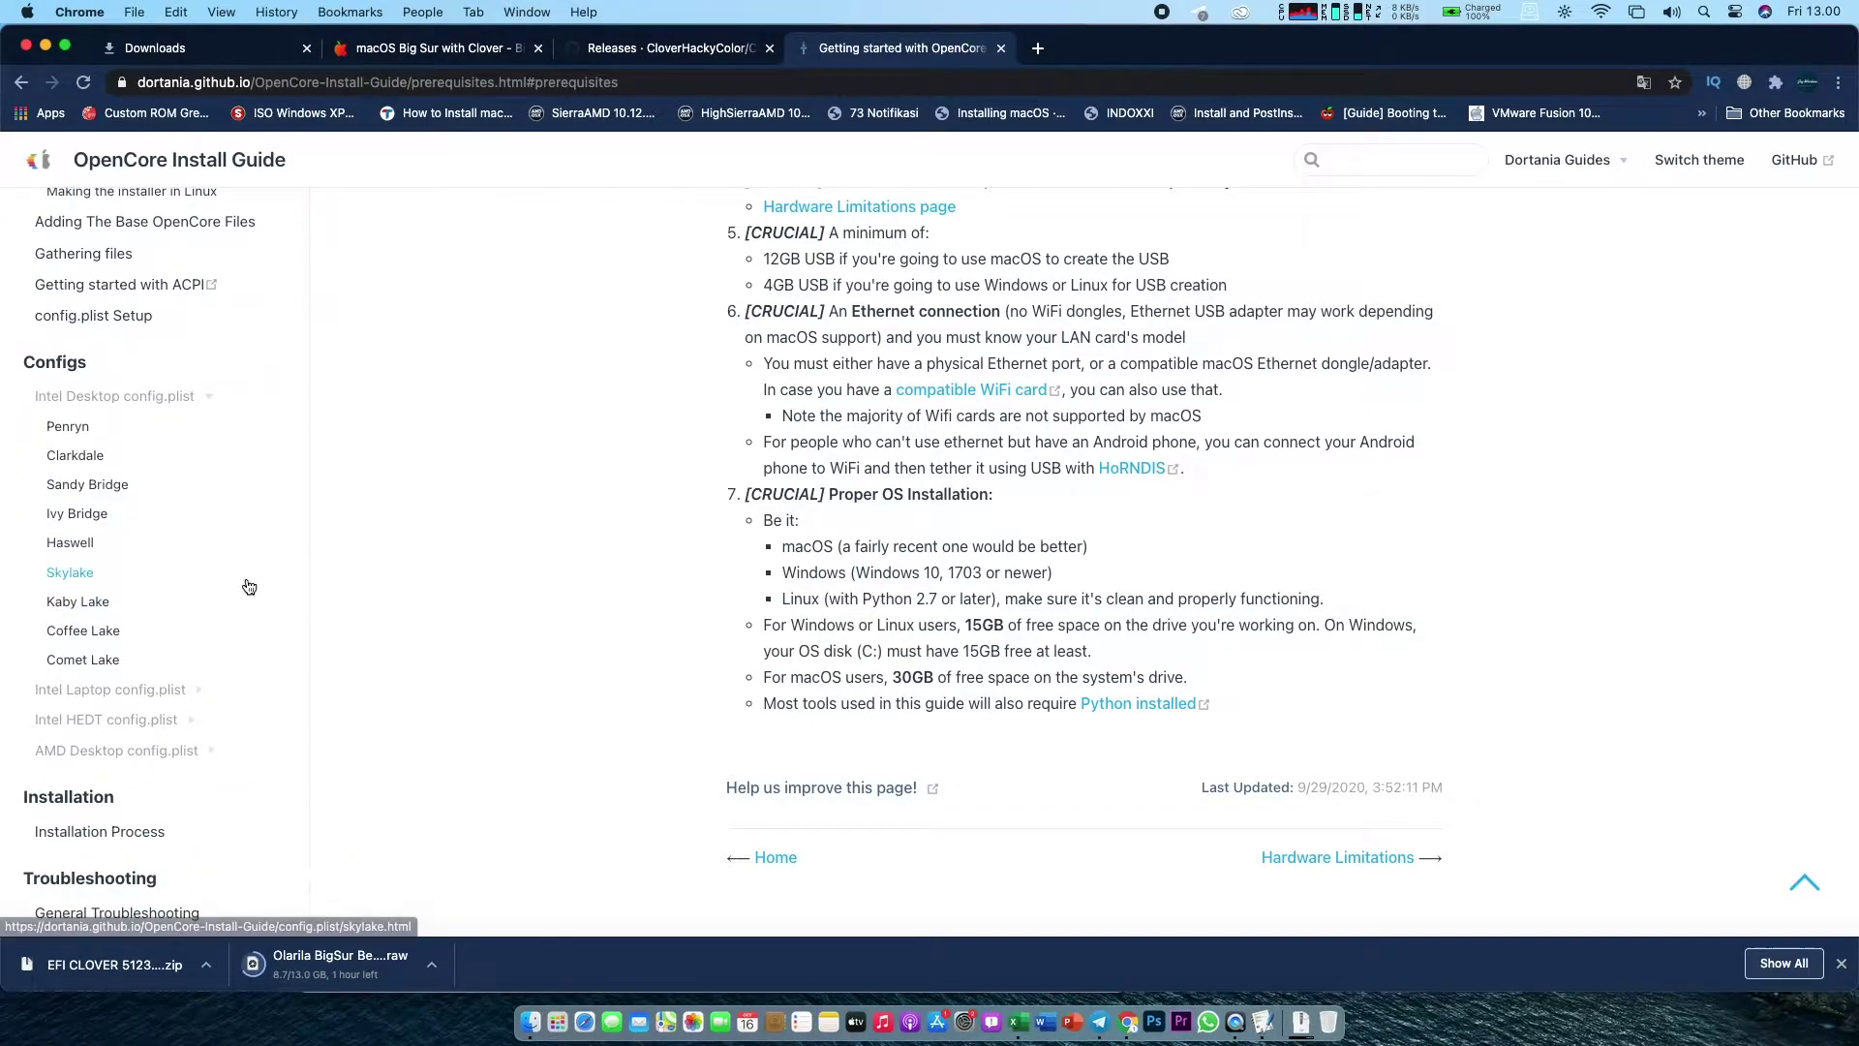
pyautogui.click(207, 393)
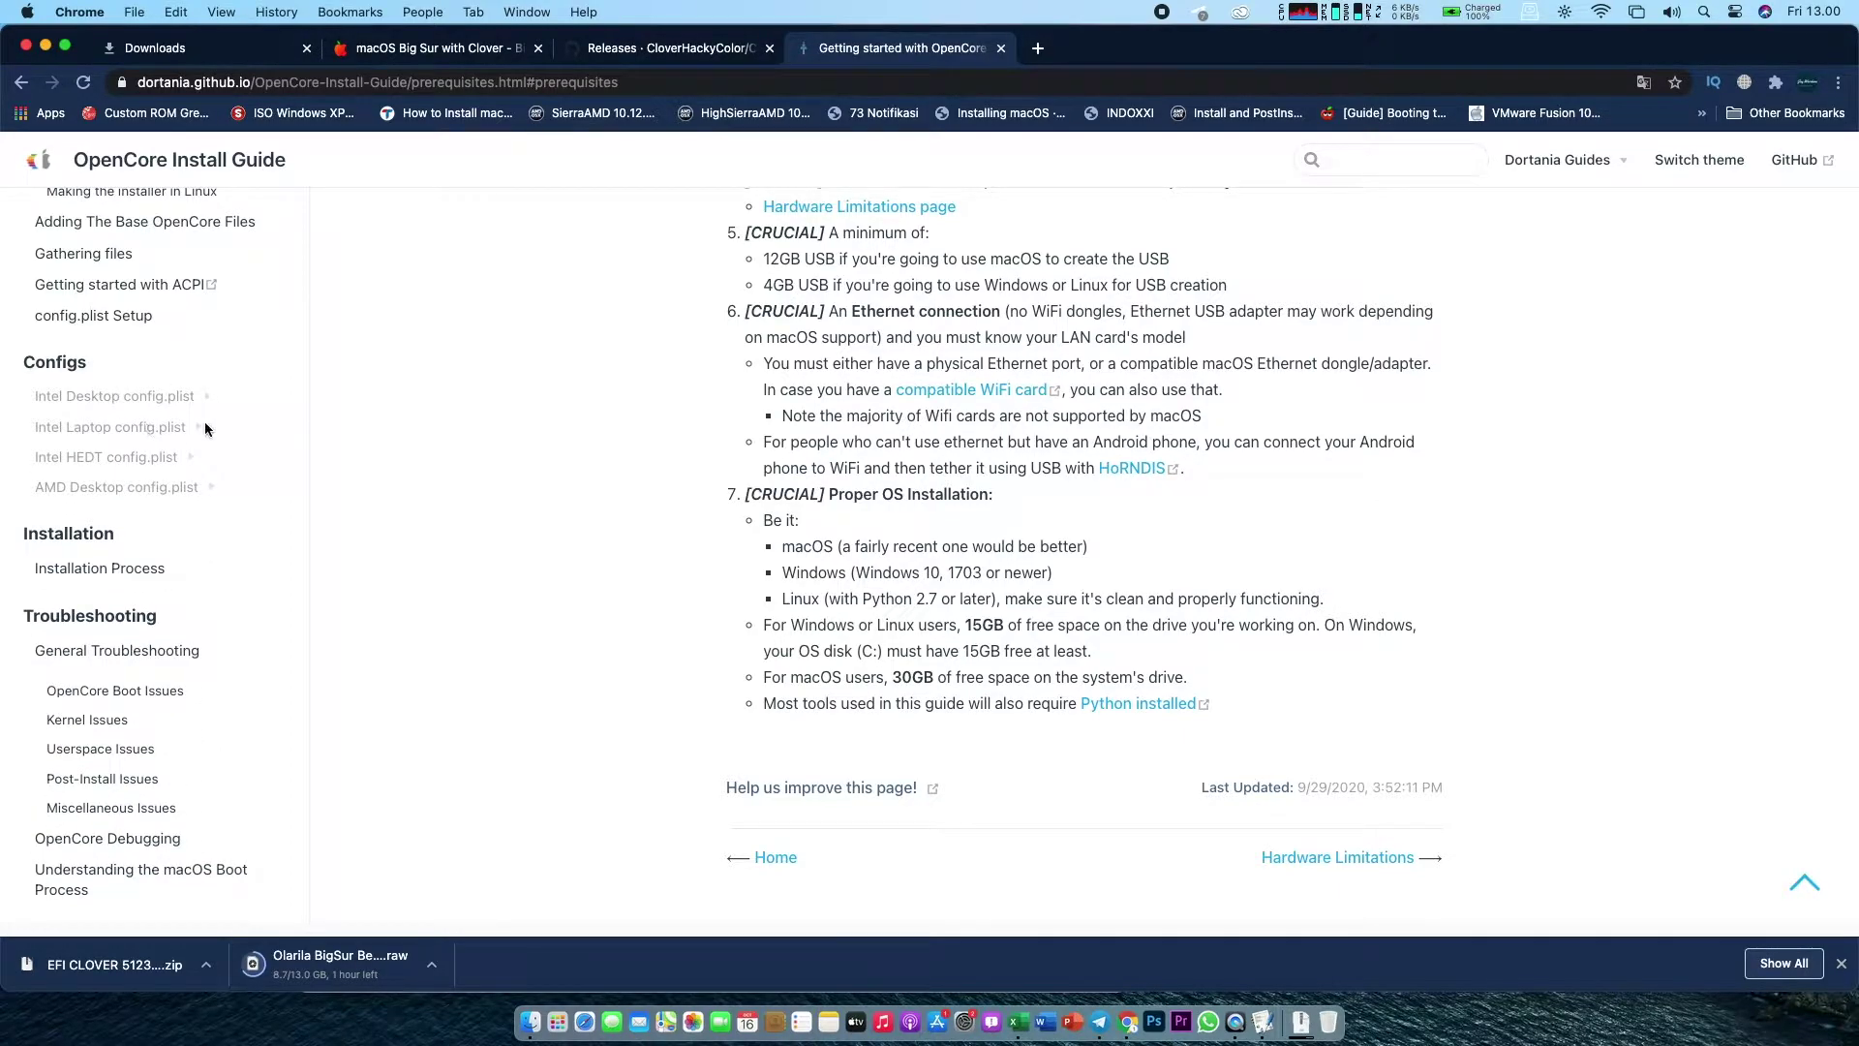
pyautogui.click(200, 426)
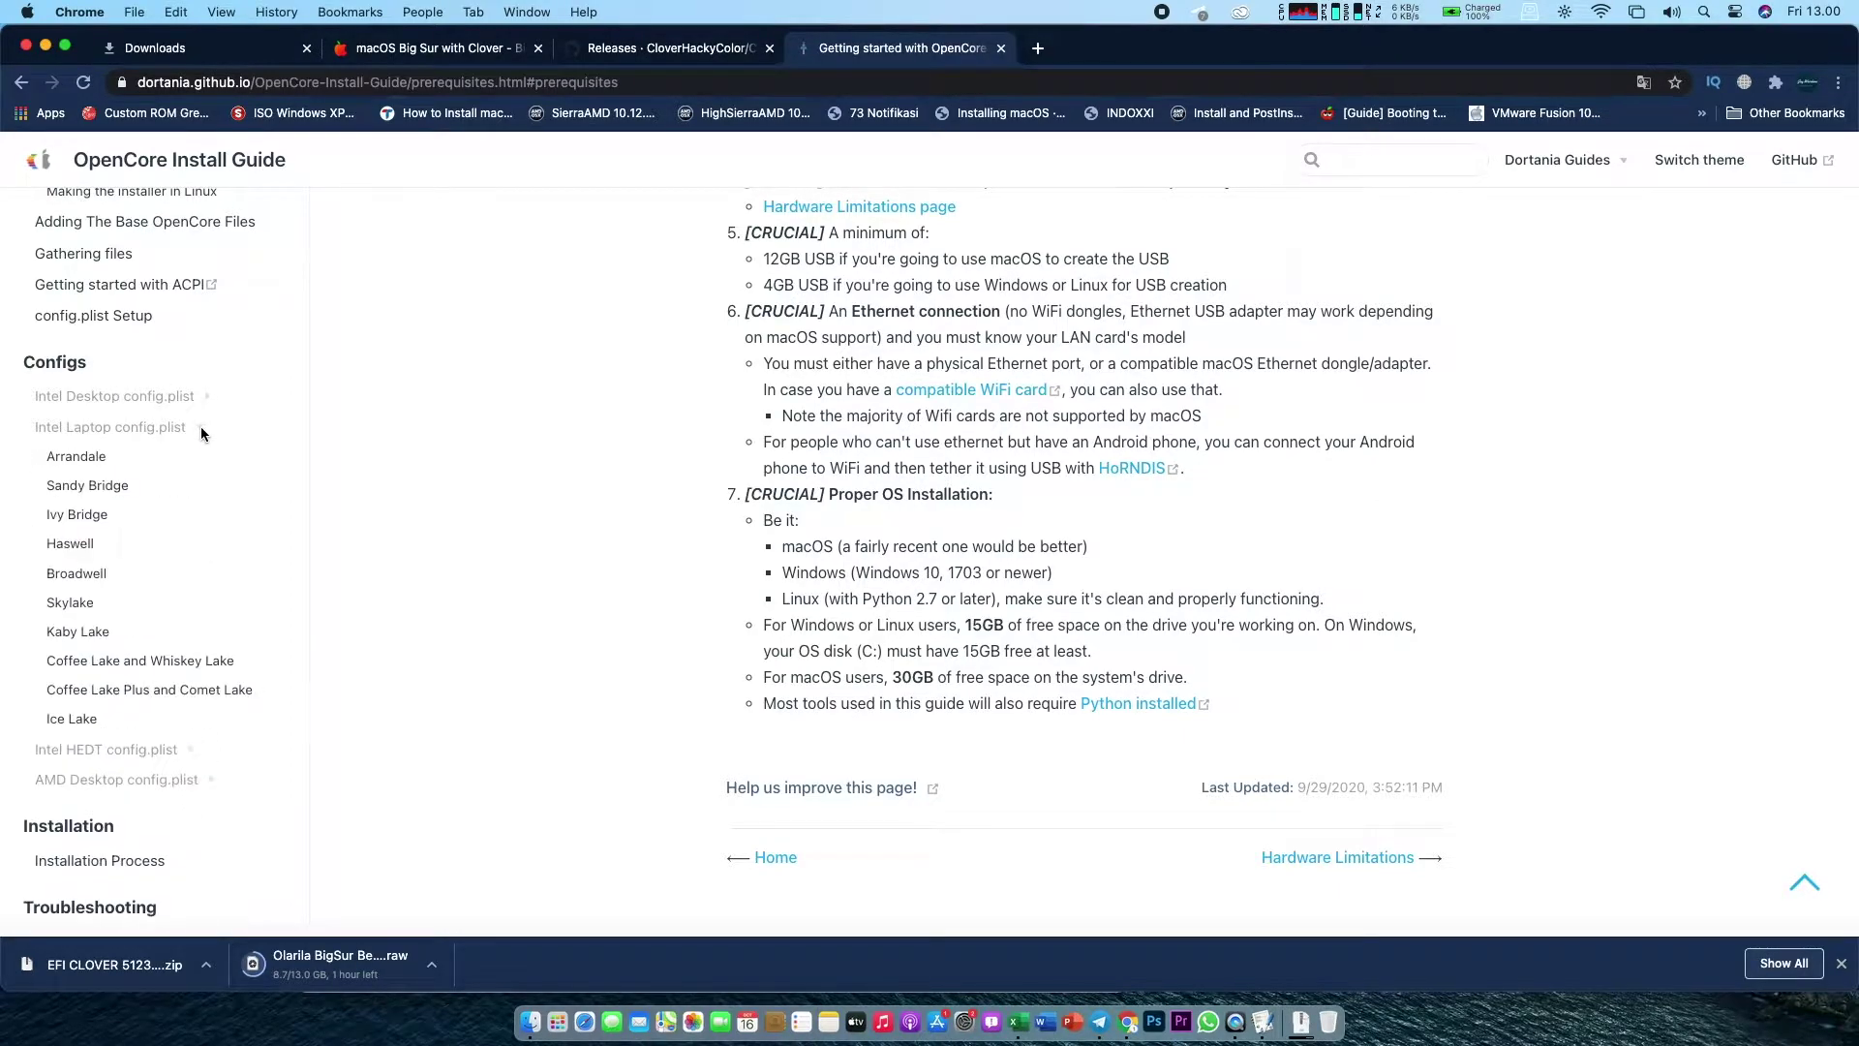
pyautogui.click(64, 548)
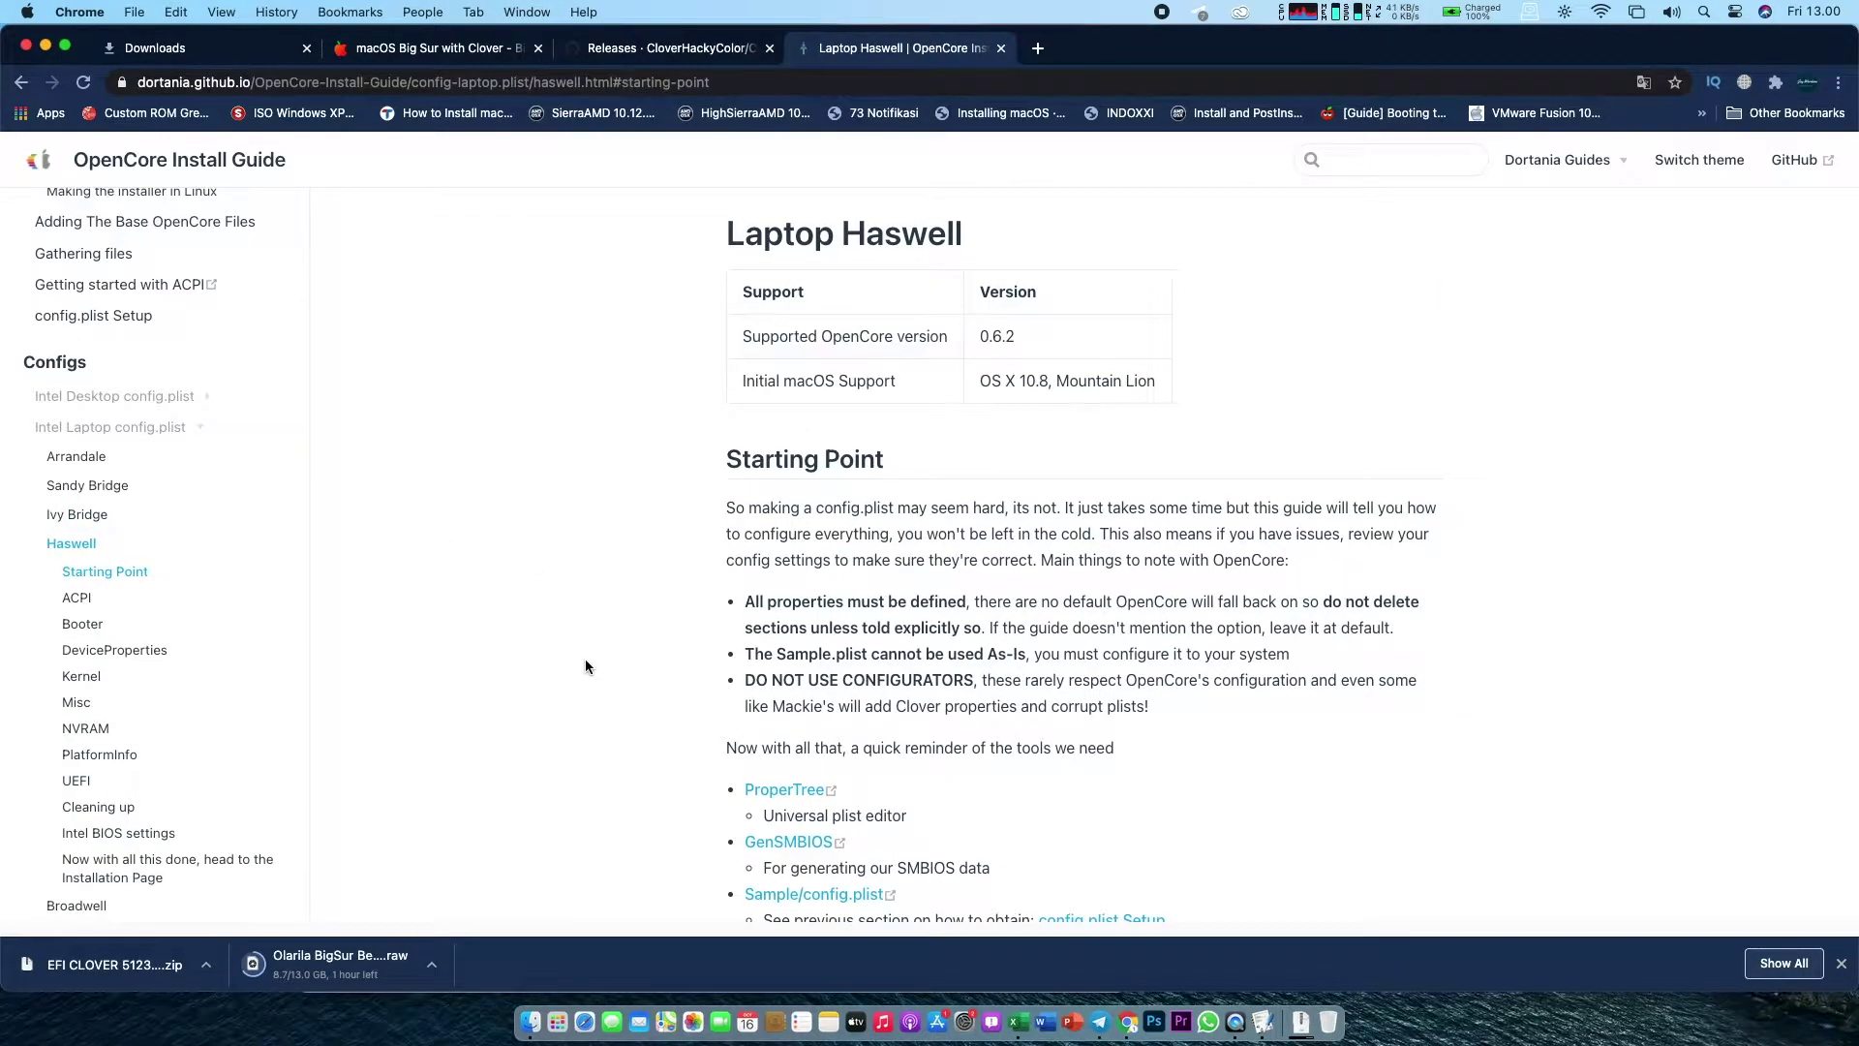
# Step: Find the Booter section of the Laptop Haswell guide and enlarge its Quirks screenshot
pyautogui.scroll(-5, 585, 666)
pyautogui.scroll(-10, 585, 666)
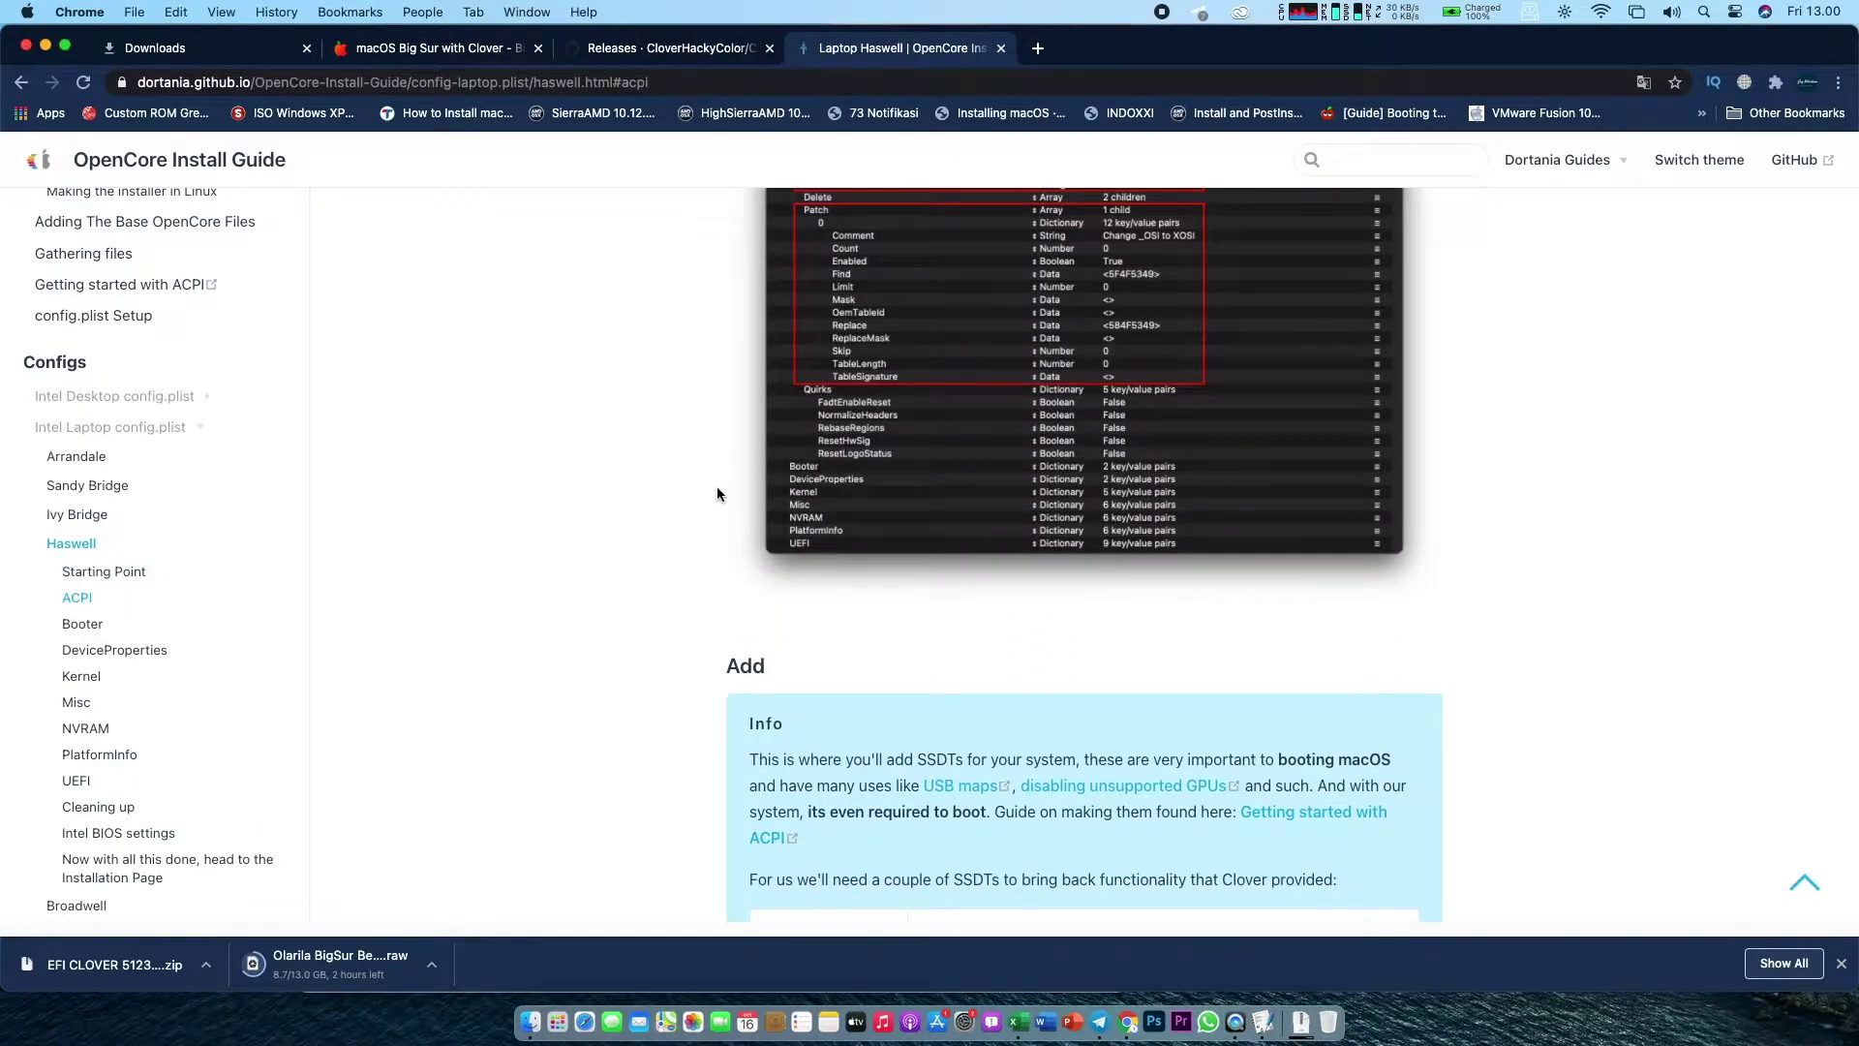
pyautogui.scroll(-4, 717, 486)
pyautogui.scroll(-10, 717, 494)
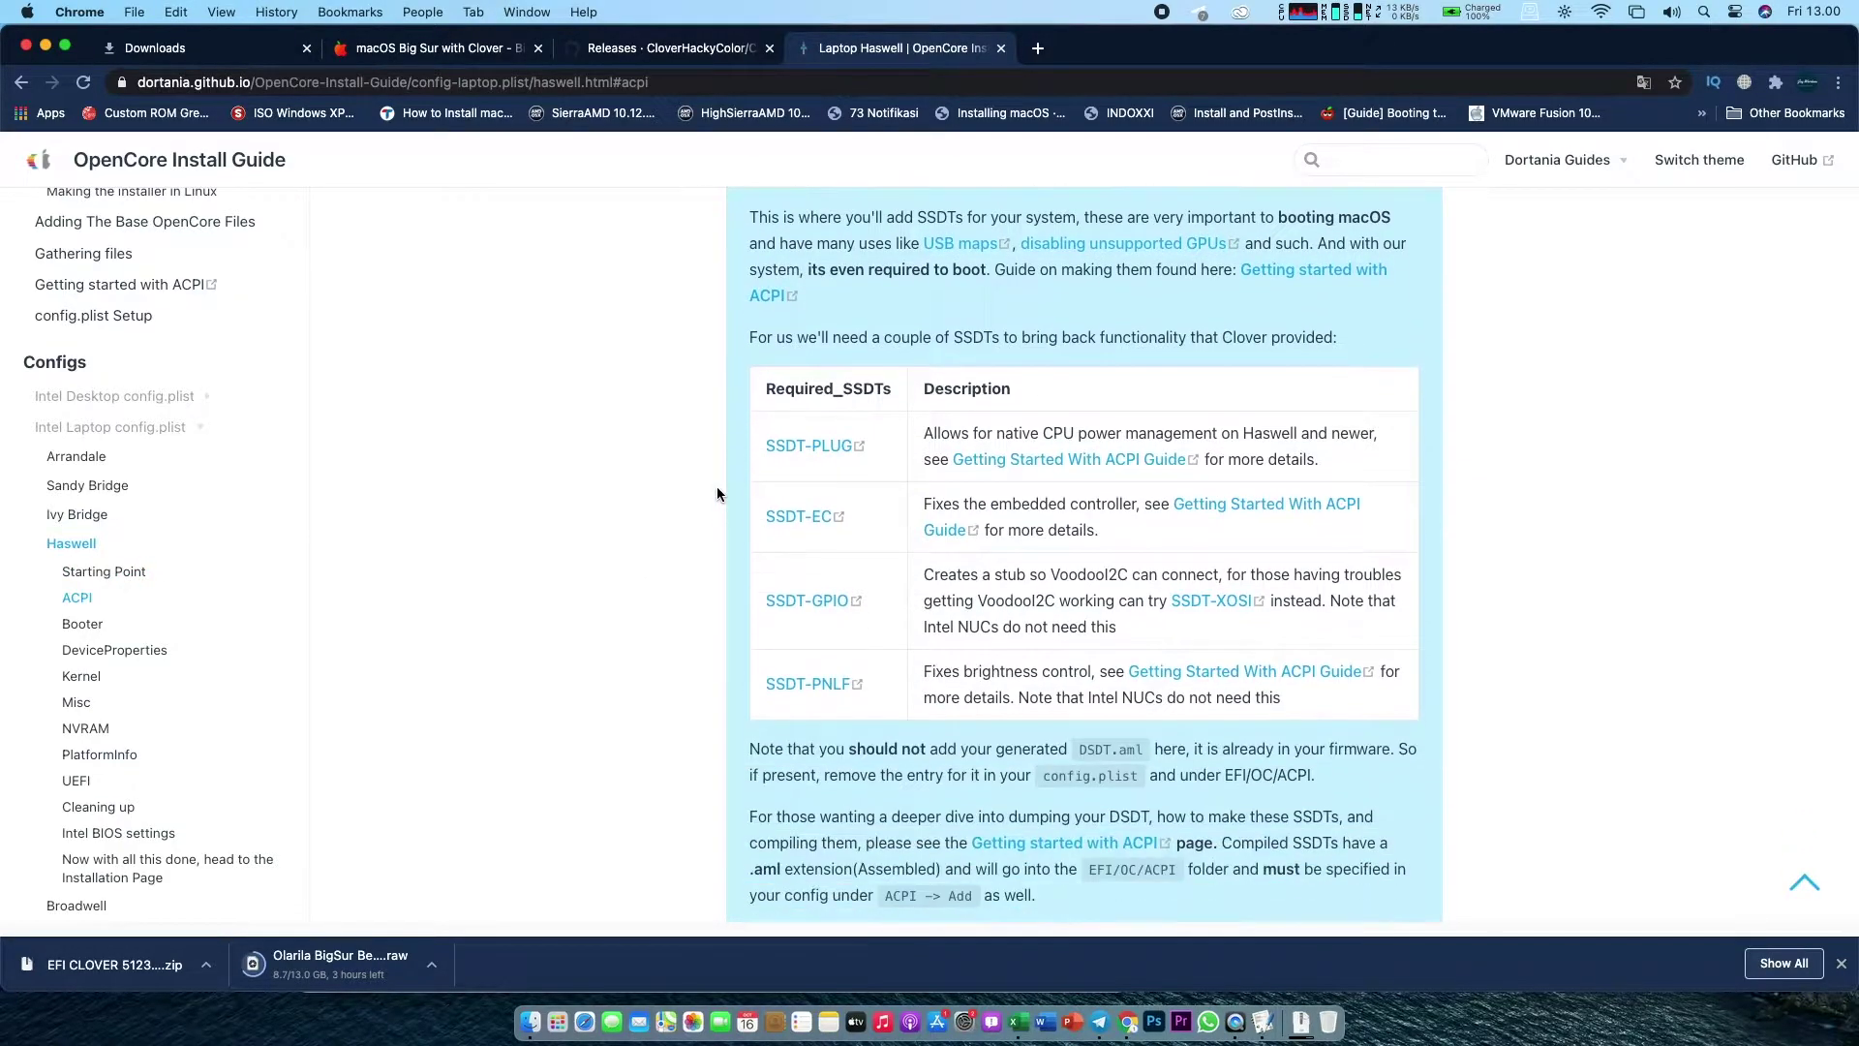
pyautogui.scroll(-10, 717, 494)
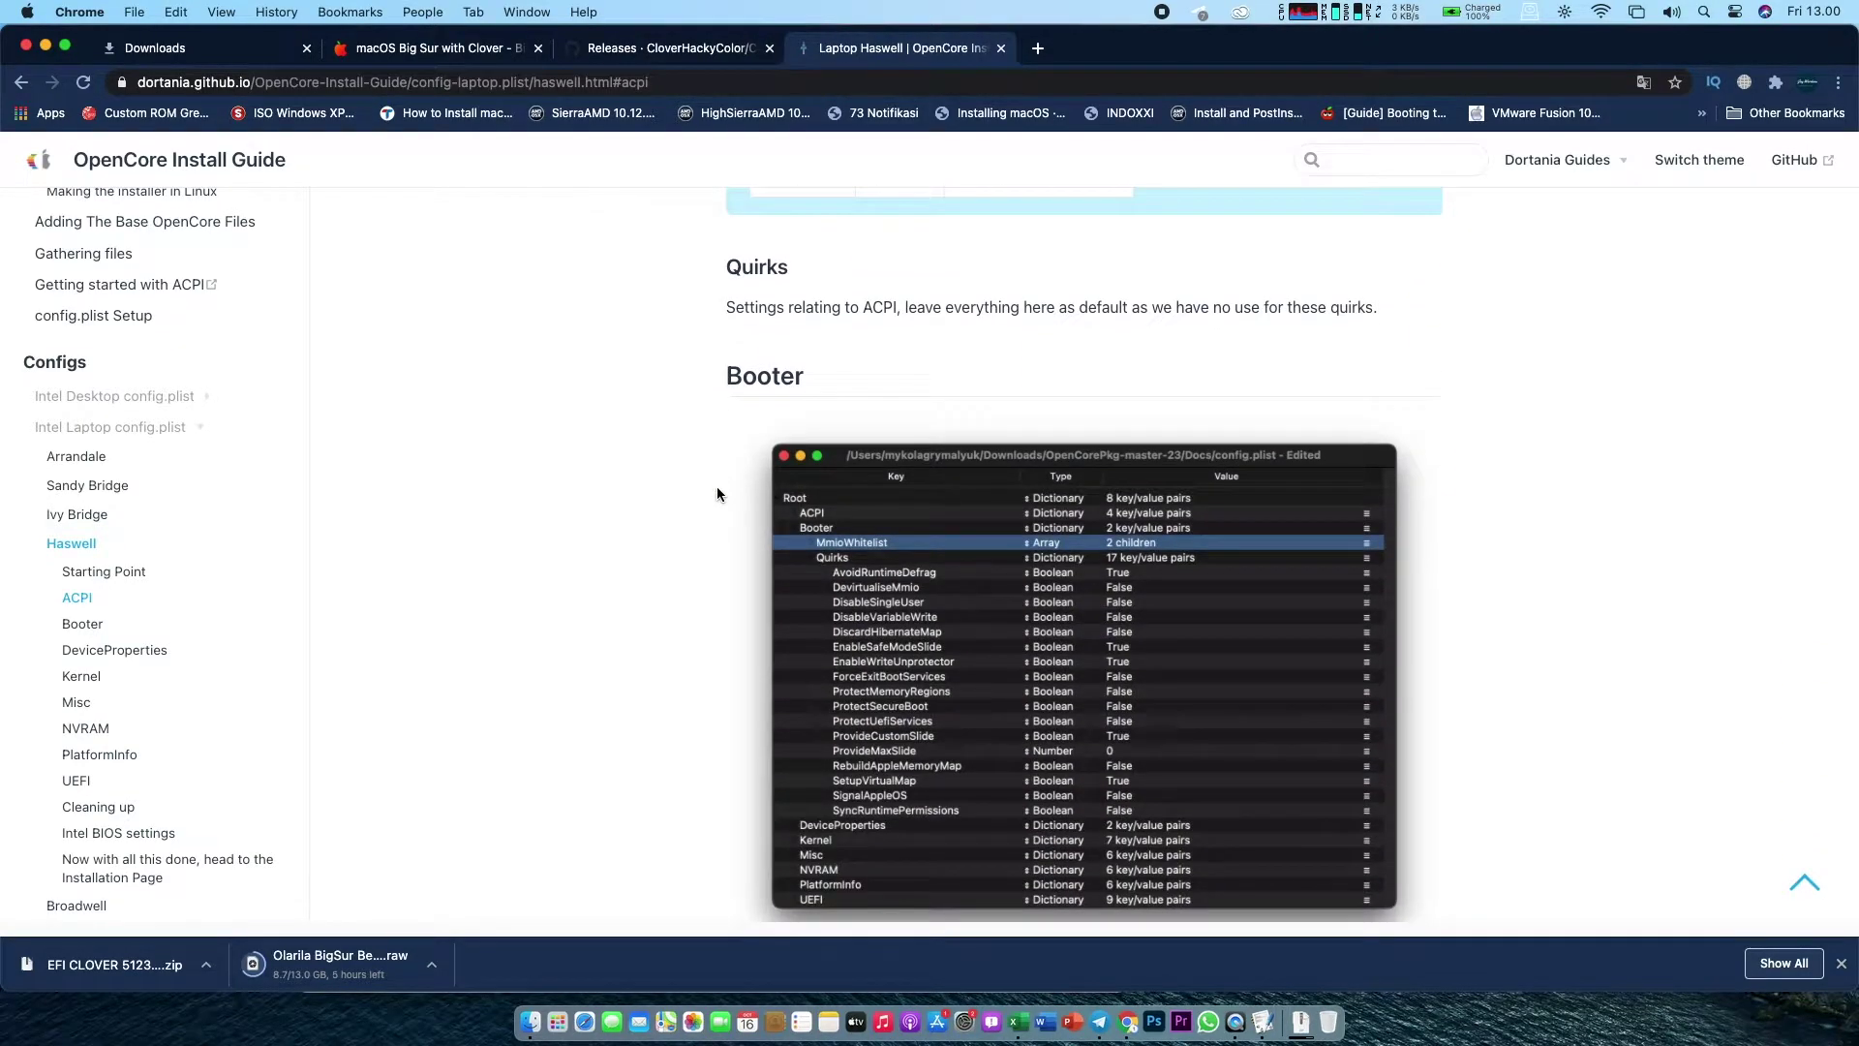
pyautogui.scroll(-2, 716, 494)
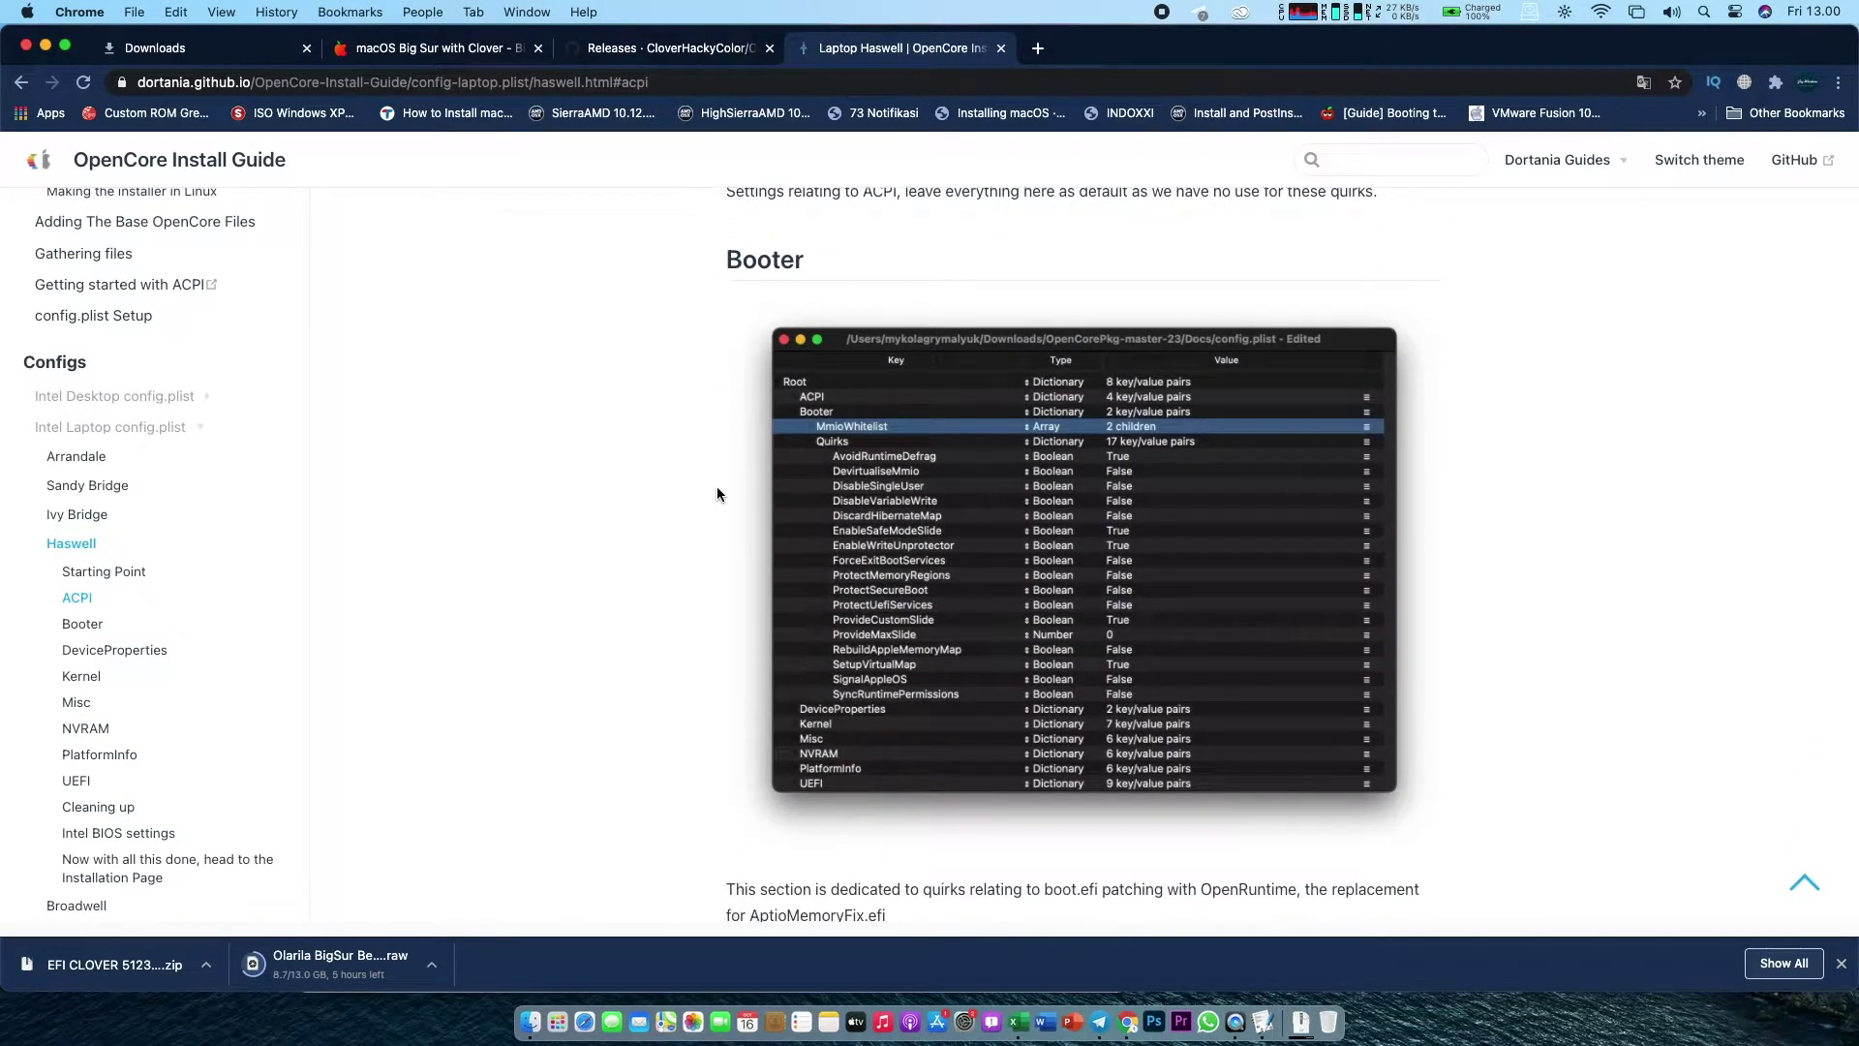
pyautogui.click(1080, 489)
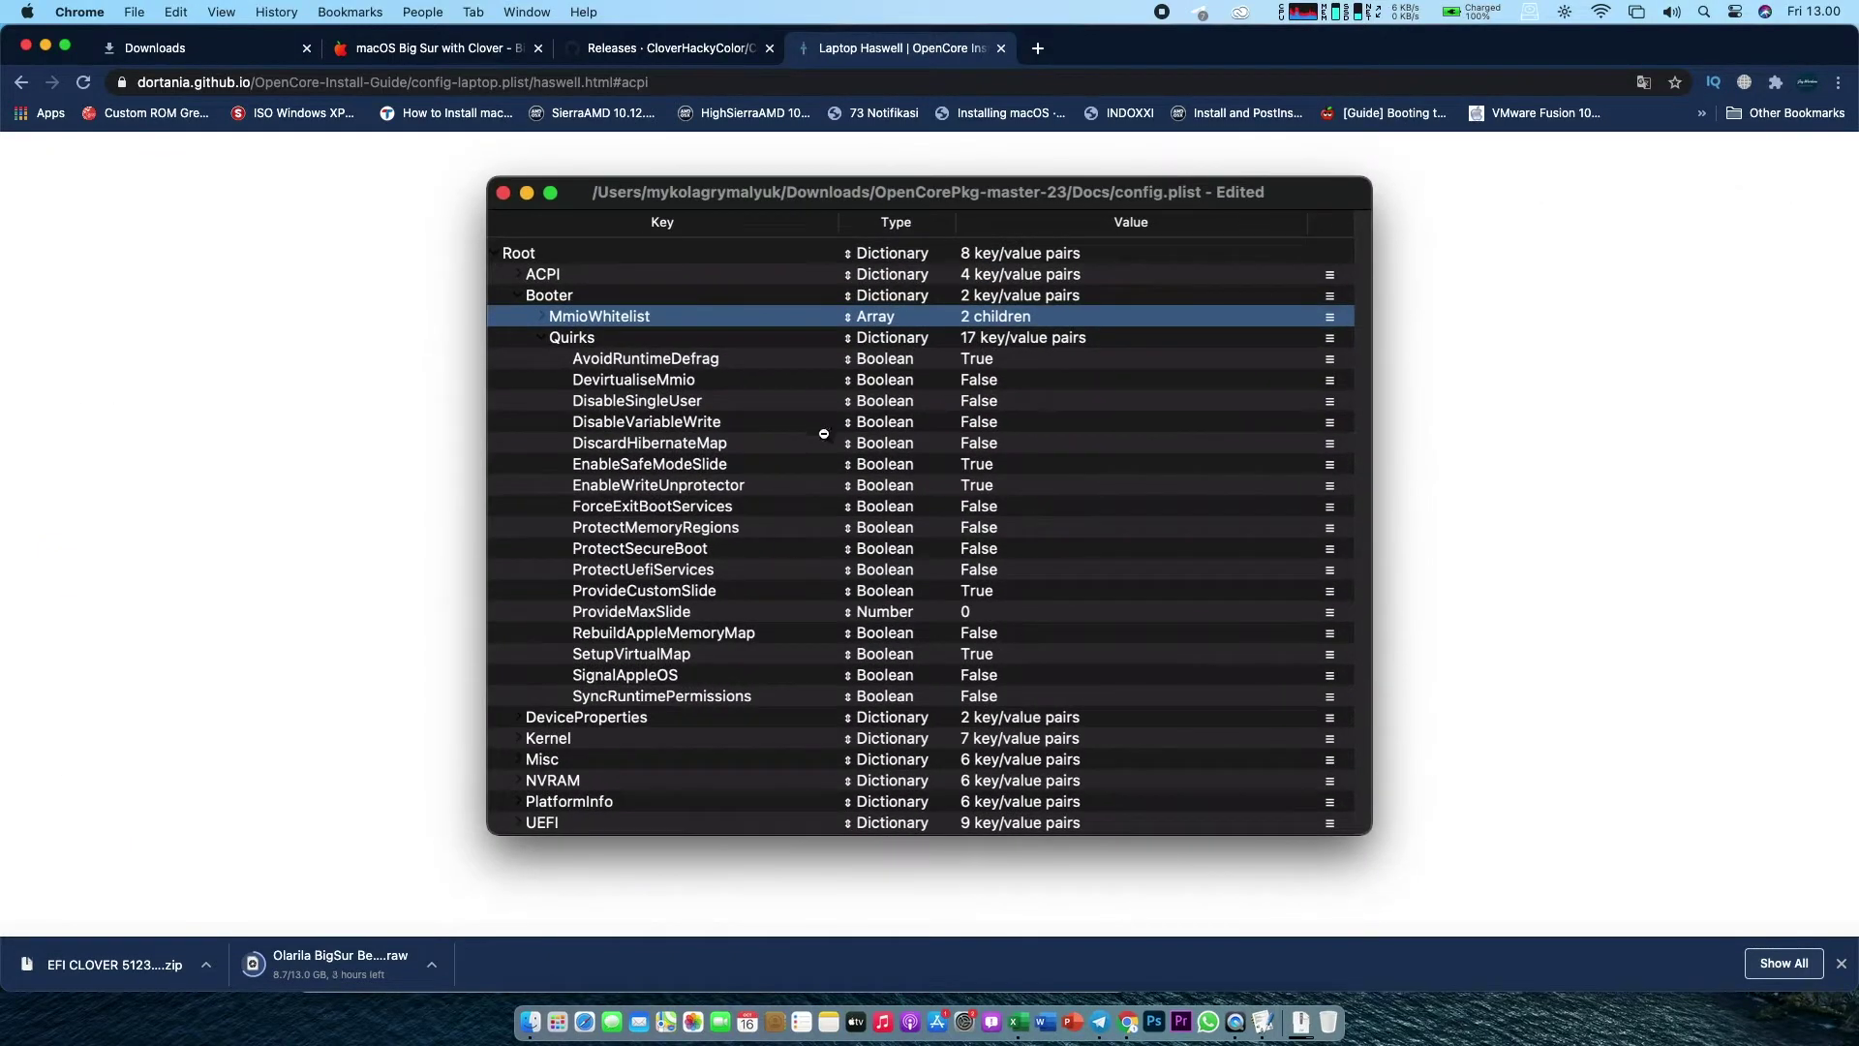
# Step: Switch to PlistEdit Pro, place config.plist beside the guide's Booter screenshot, and compare EnableSafeModeSlide and EnableWriteUnprotector
pyautogui.click(1263, 1022)
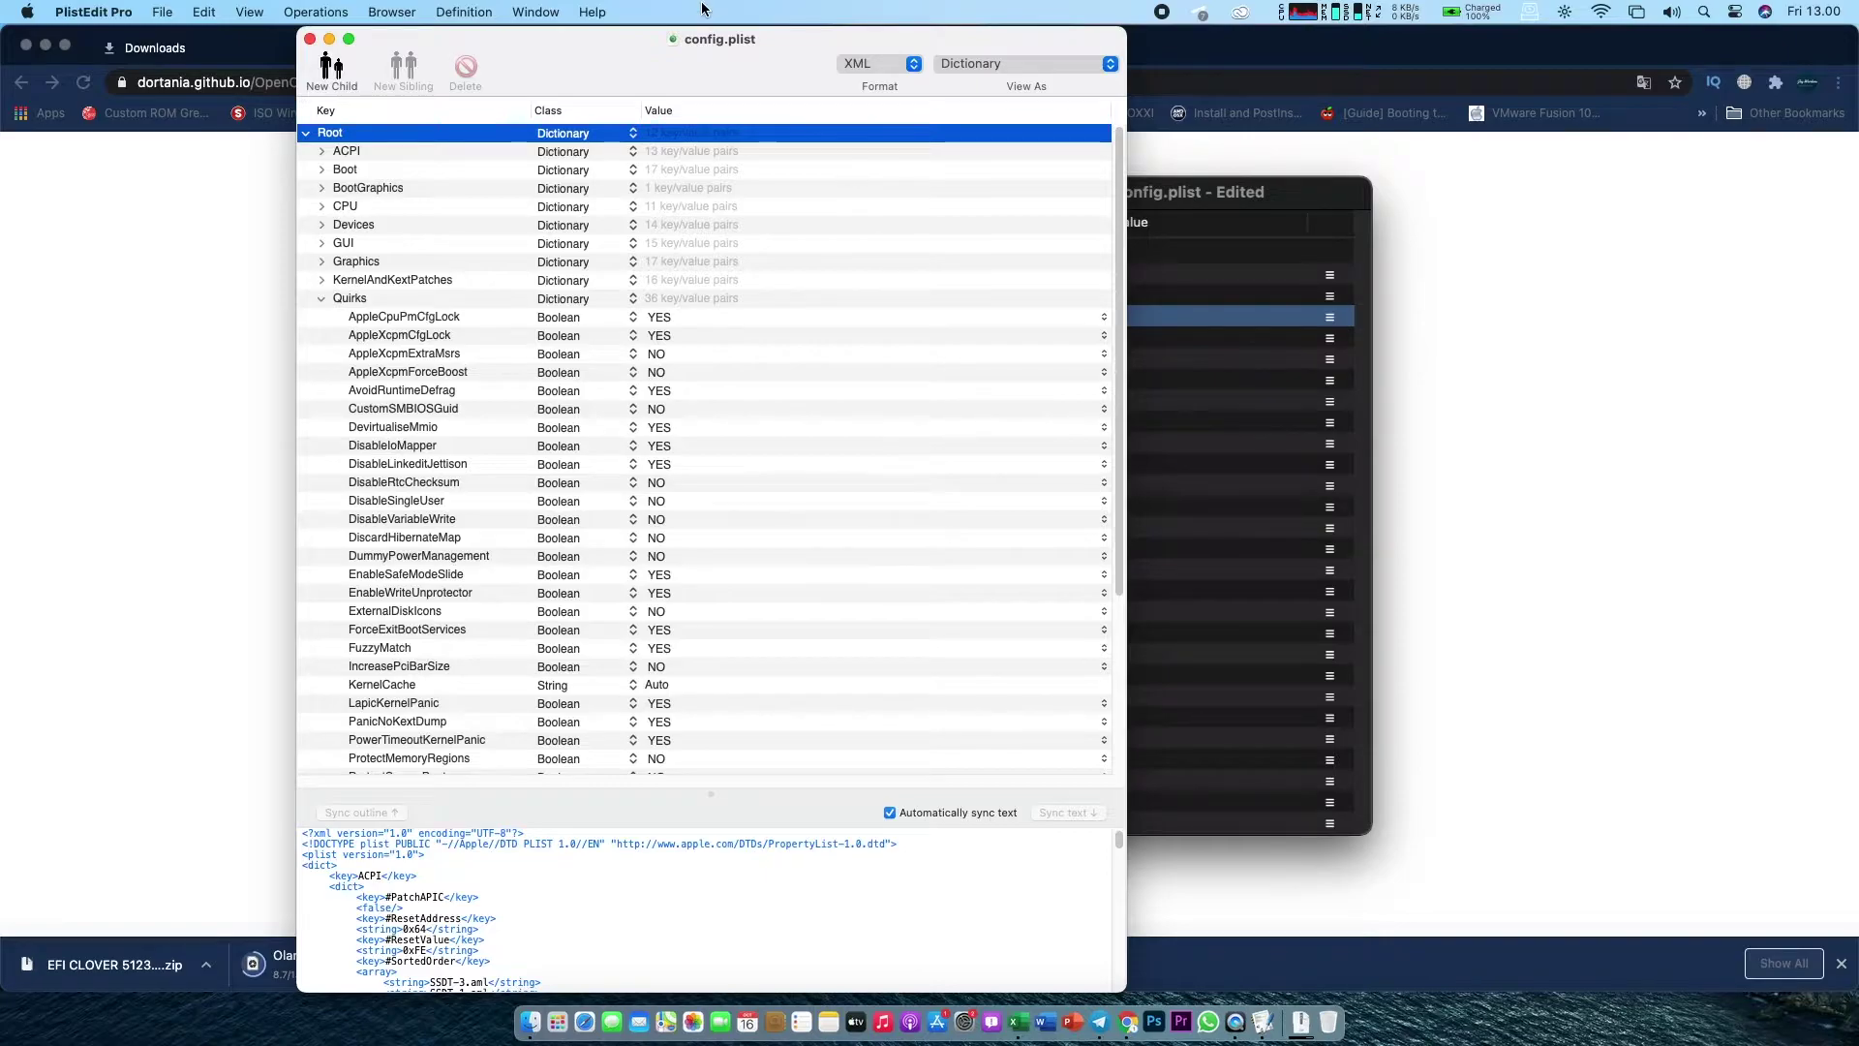
pyautogui.moveTo(781, 39); pyautogui.dragTo(1544, 53)
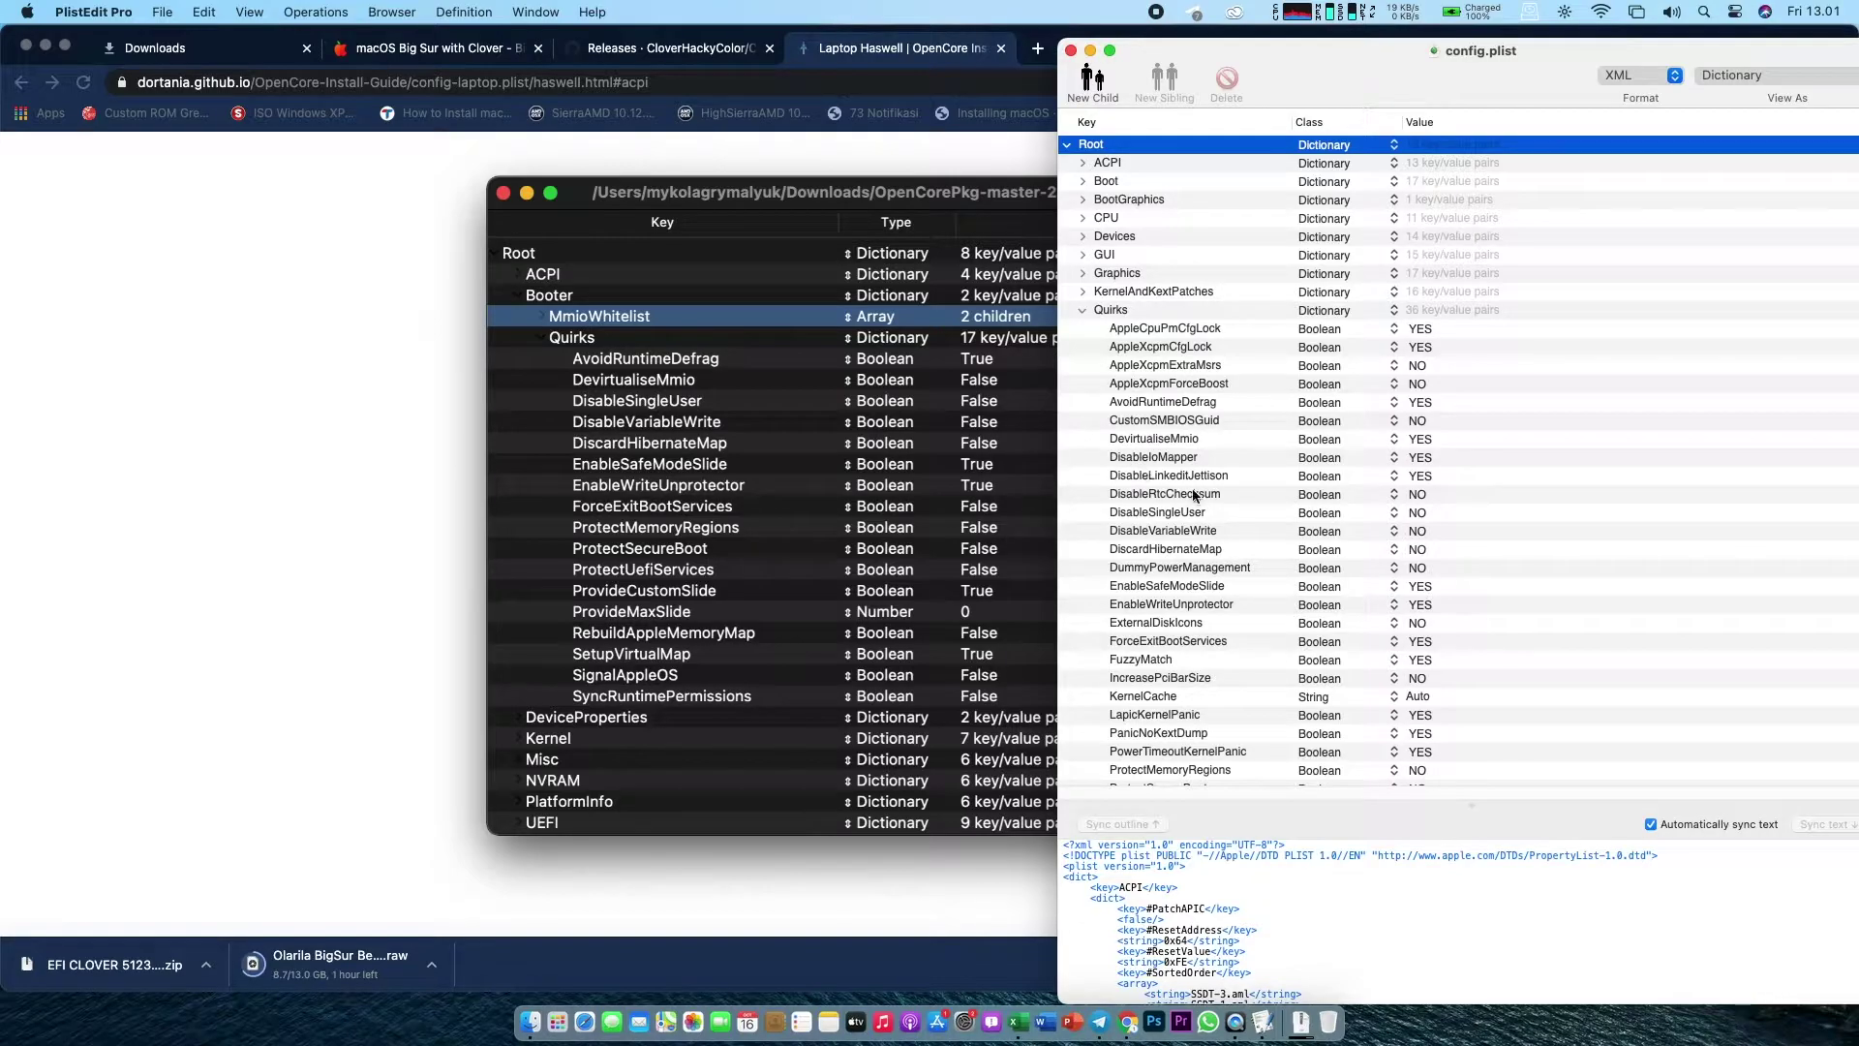
pyautogui.click(1214, 572)
pyautogui.click(1216, 588)
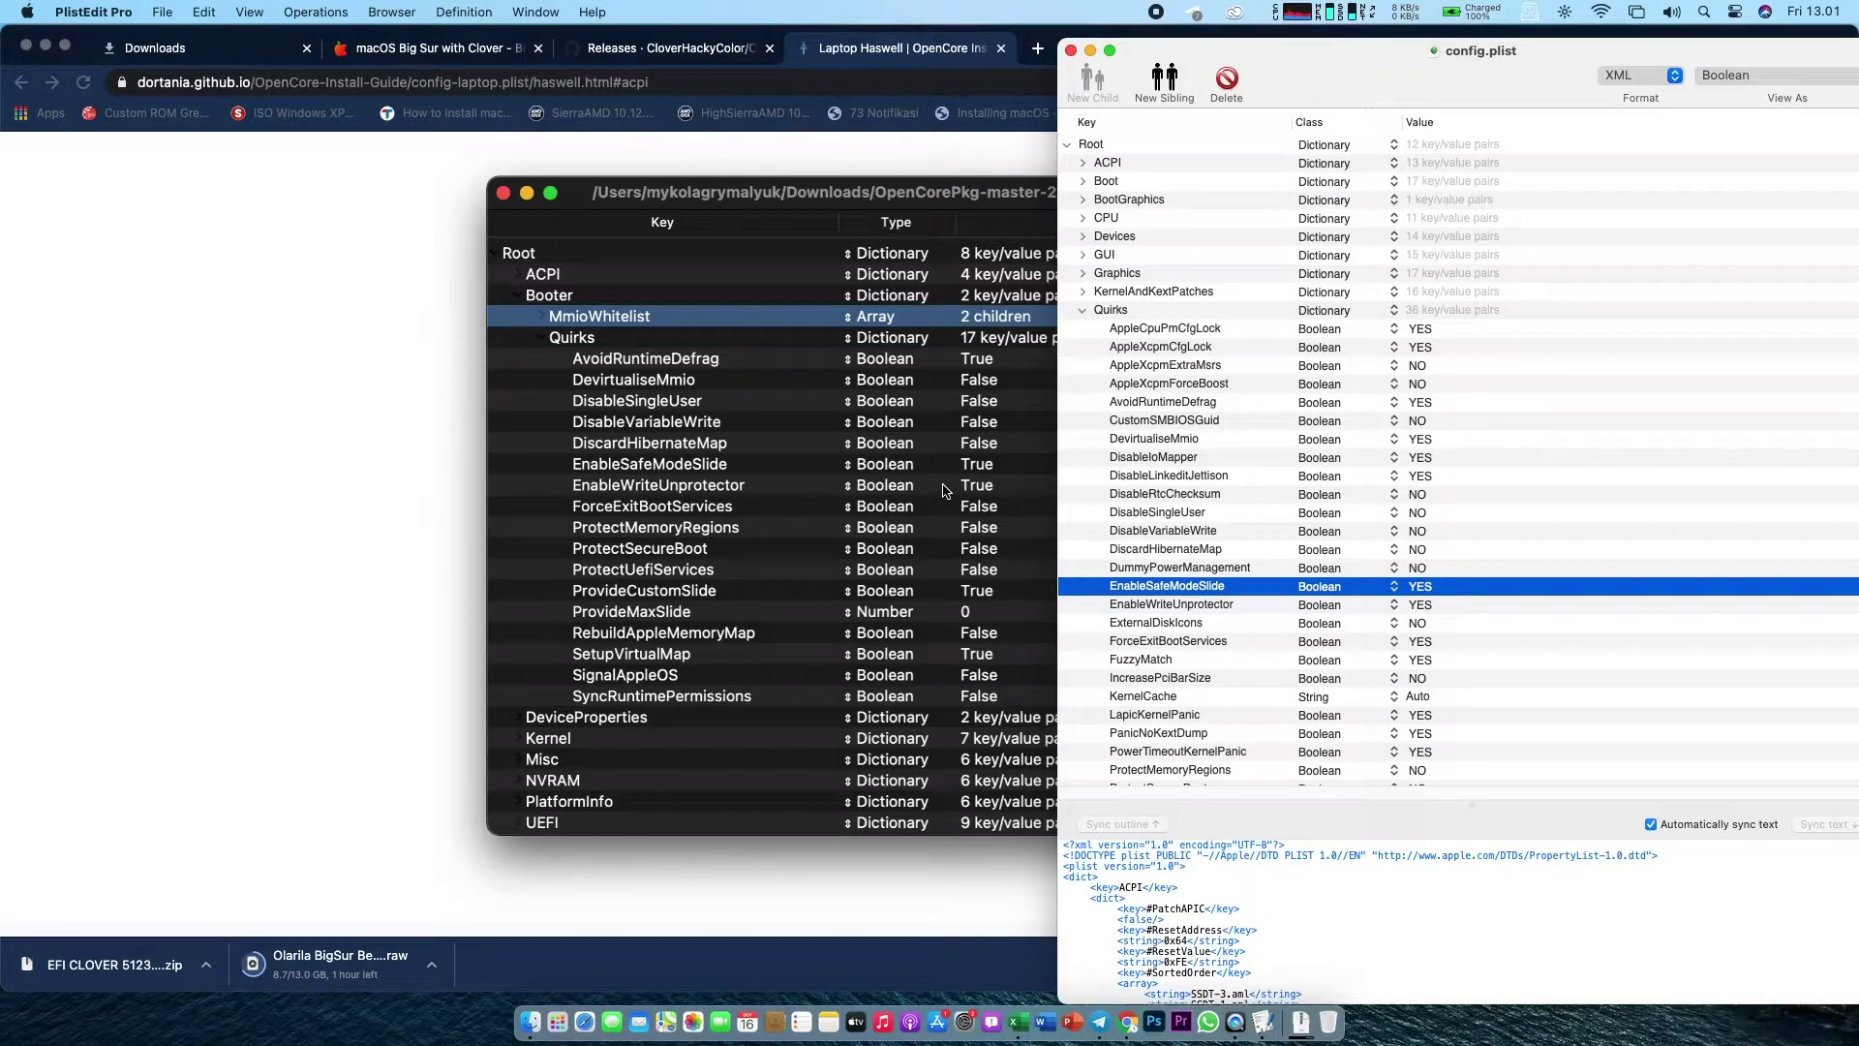
pyautogui.click(1194, 606)
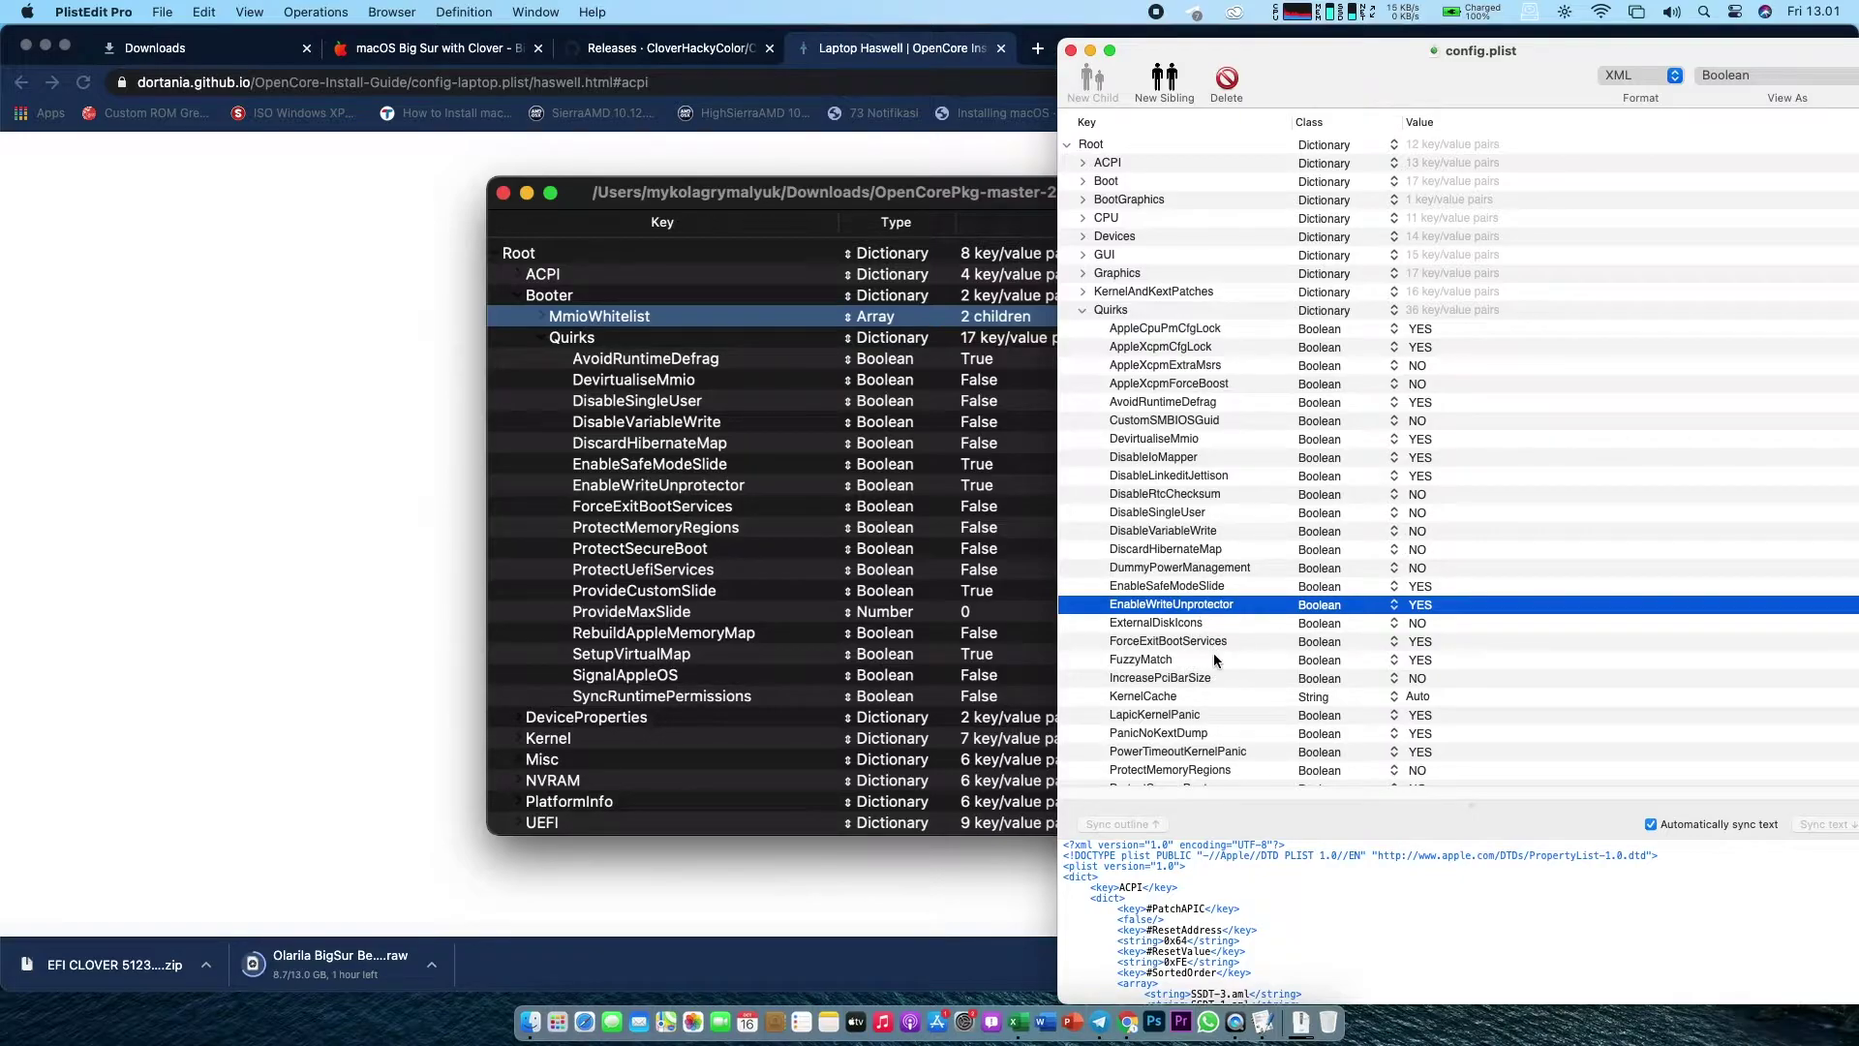
# Step: Compare the config.plist Quirks from LapicKernelPanic down to SyncRuntimePermissions with the guide's Booter values
pyautogui.click(1211, 717)
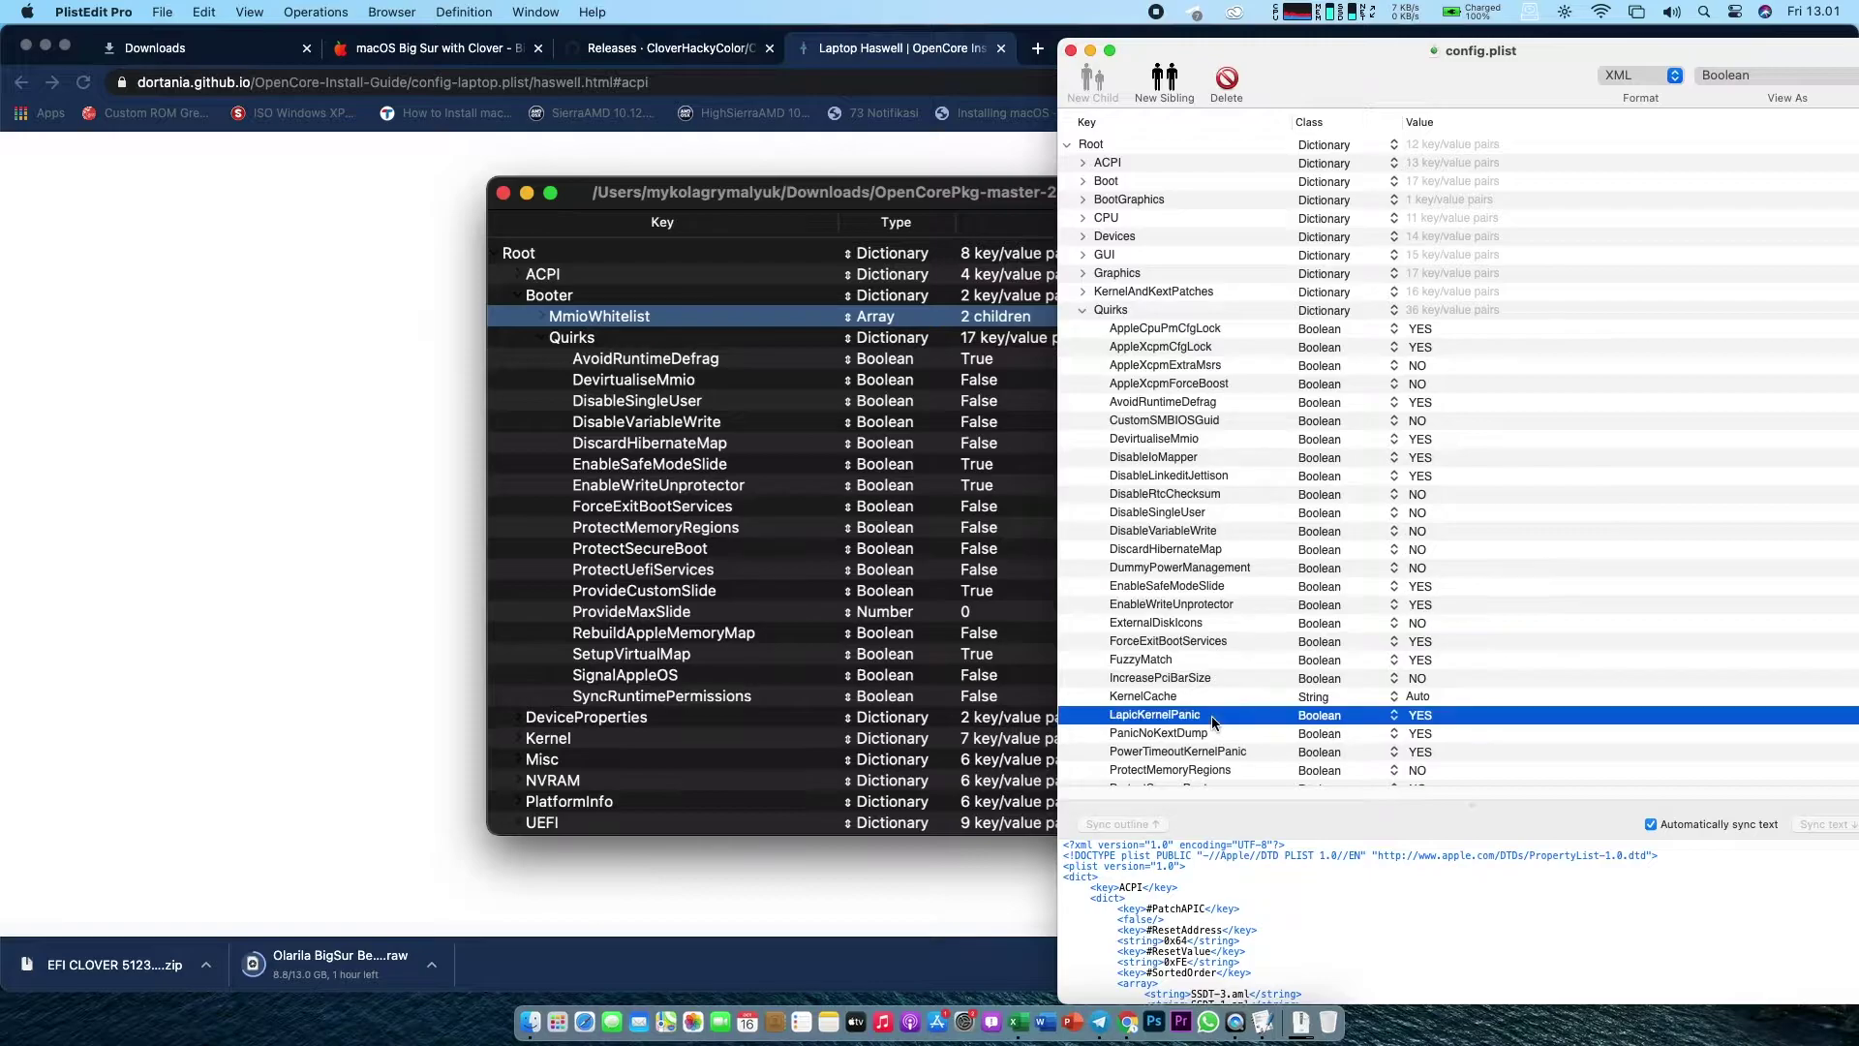
pyautogui.press('Down')
pyautogui.press('Down')
pyautogui.press('Down')
pyautogui.press('Down')
pyautogui.press('Down')
pyautogui.press('Down')
pyautogui.press('Down')
pyautogui.press('Down')
pyautogui.press('Down')
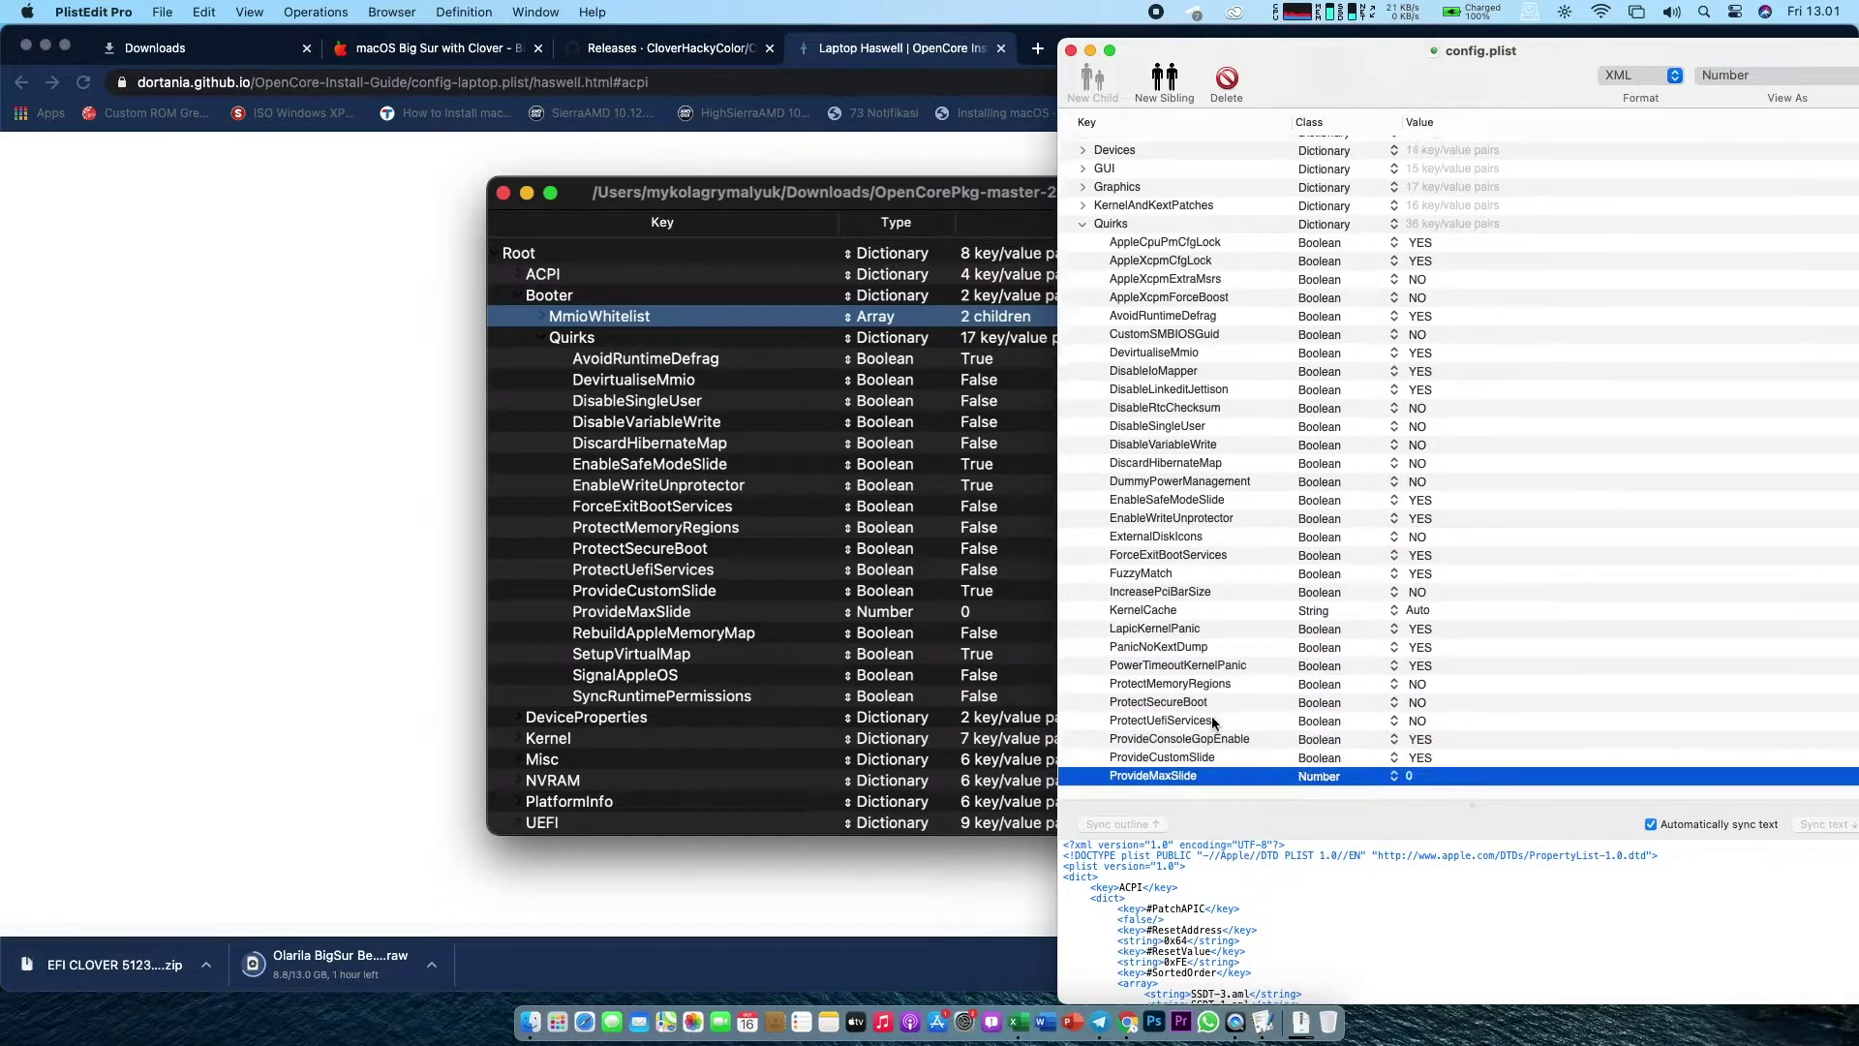
pyautogui.press('Up')
pyautogui.press('Up')
pyautogui.press('Up')
pyautogui.press('Down')
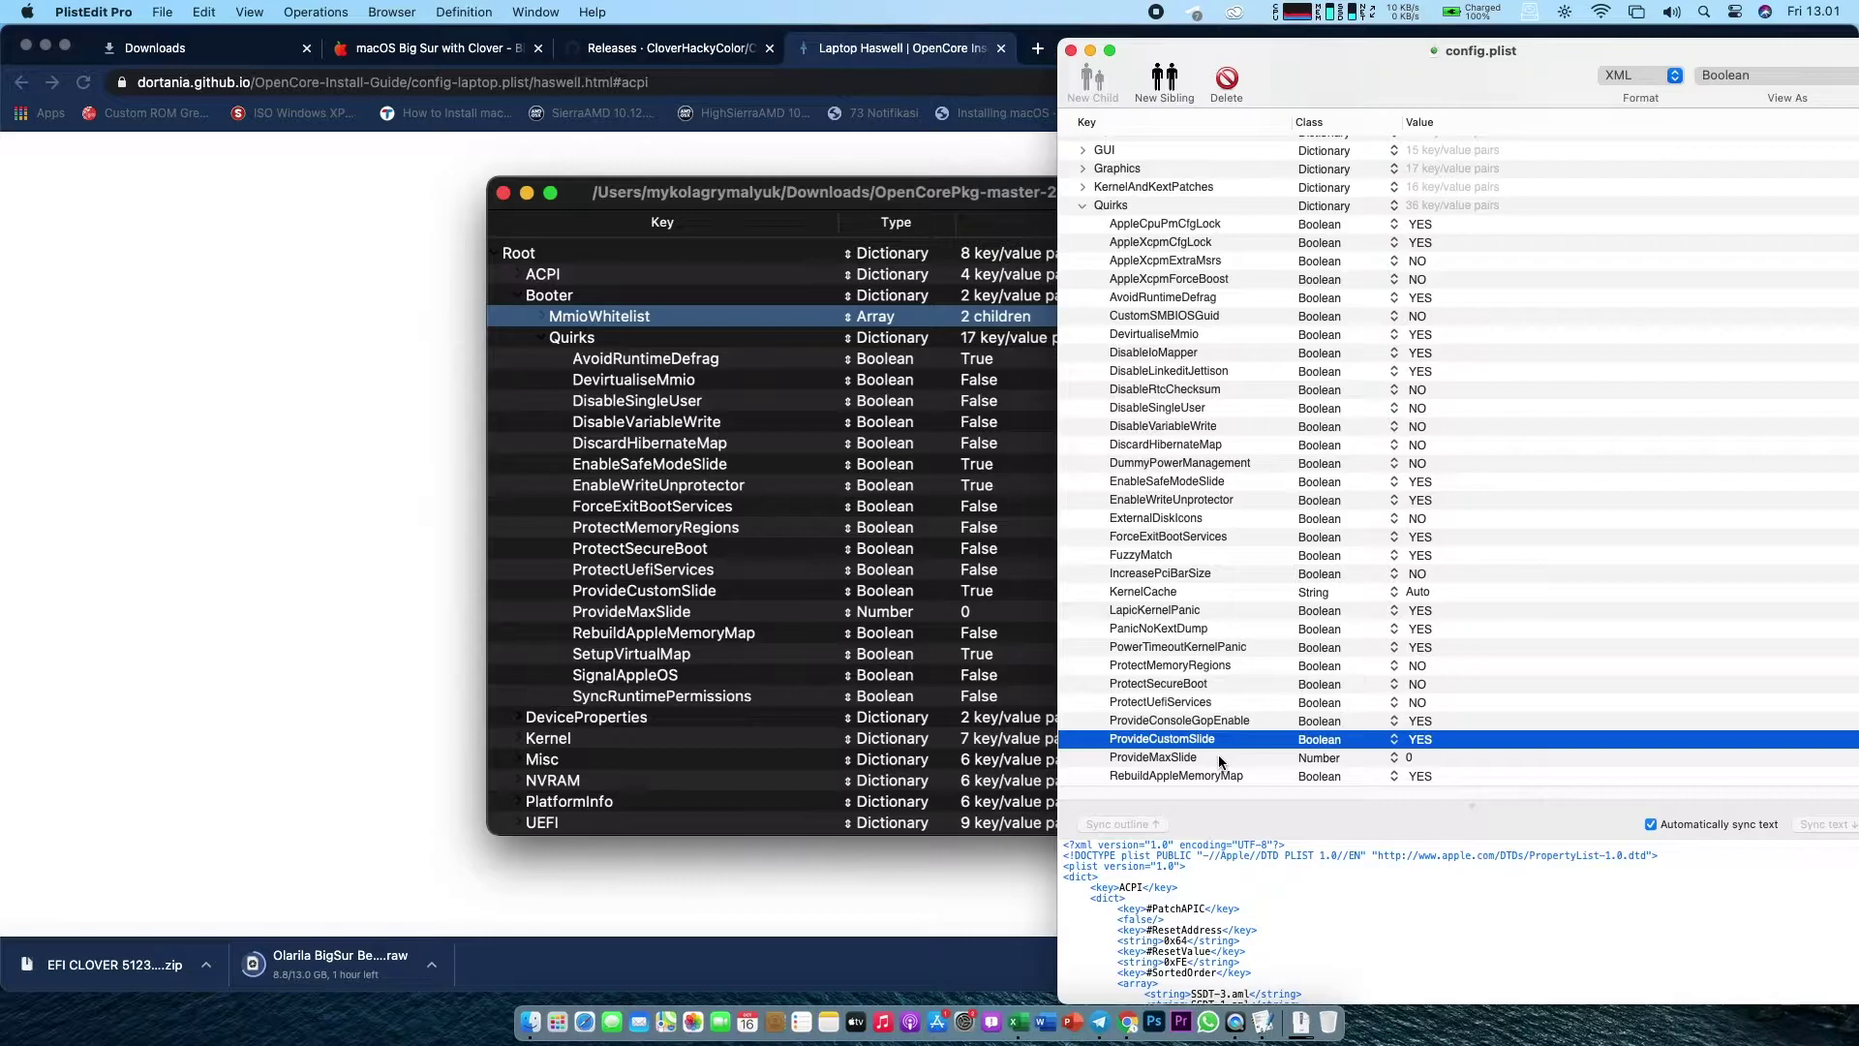
pyautogui.press('Down')
pyautogui.press('Down')
pyautogui.press('Down')
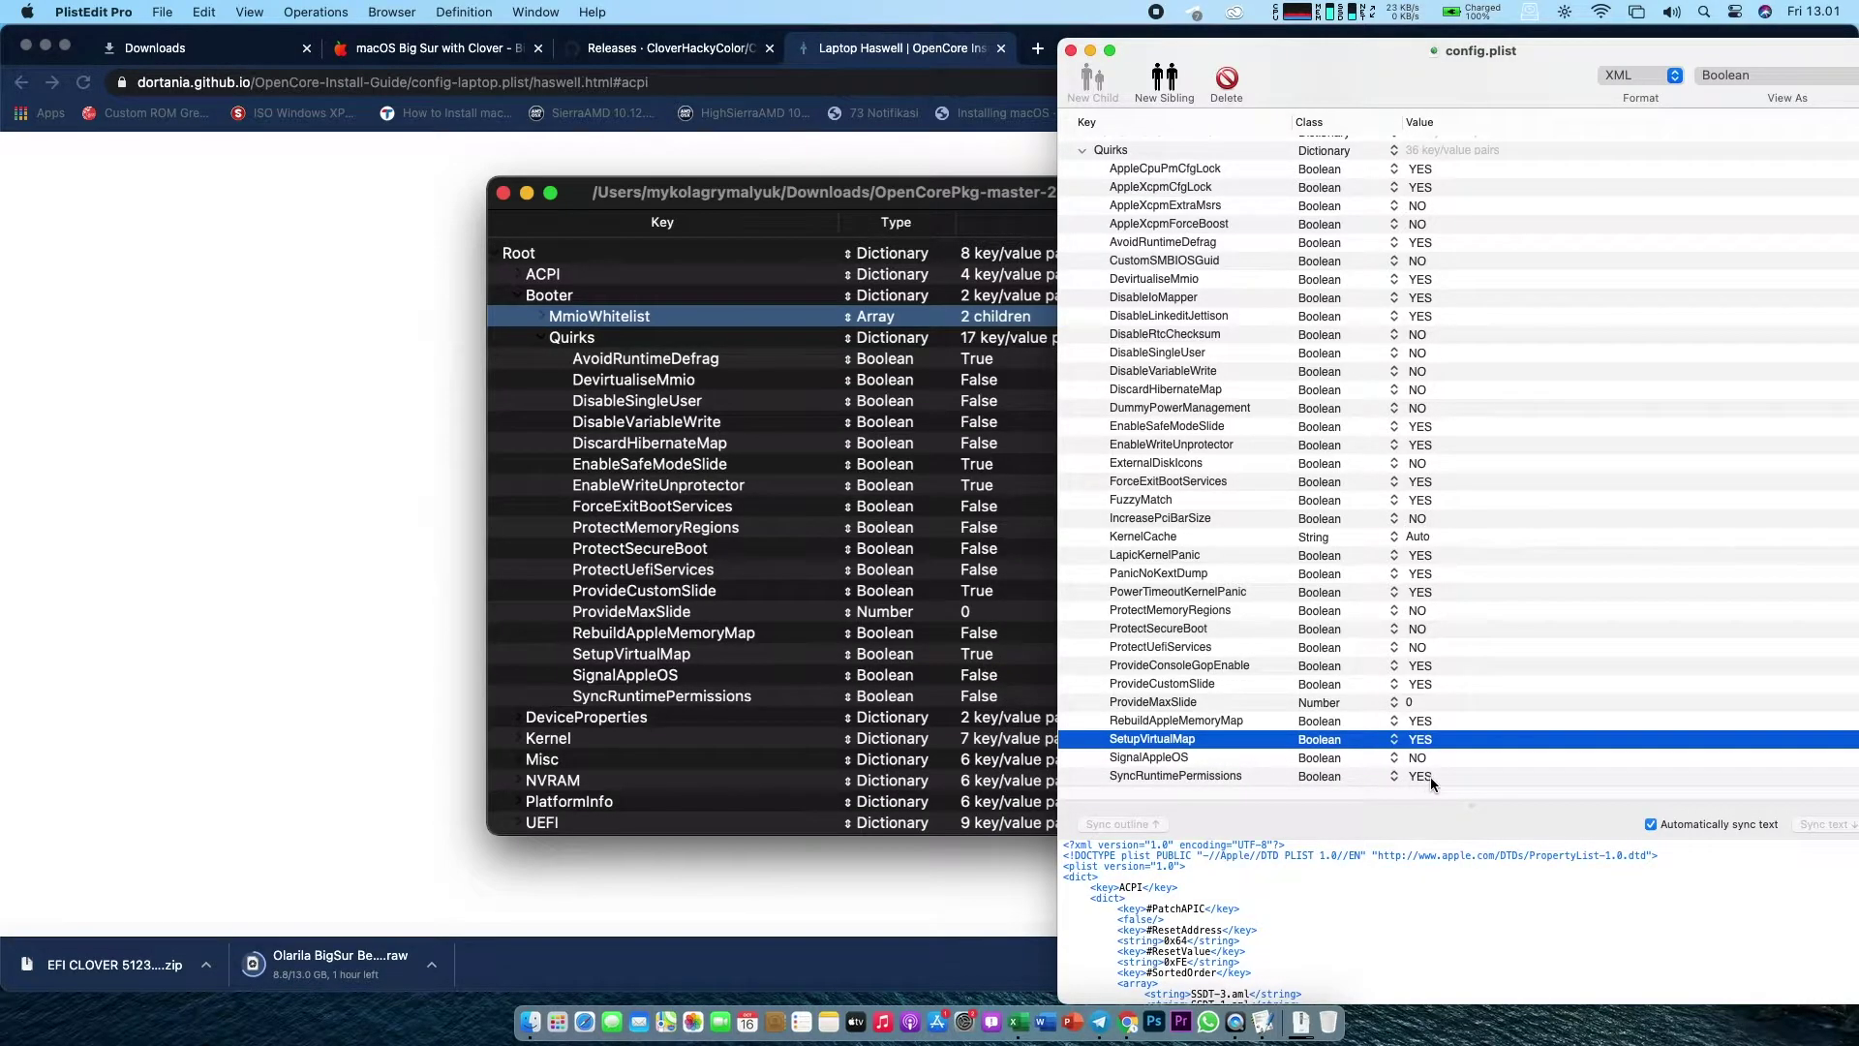
pyautogui.click(1244, 776)
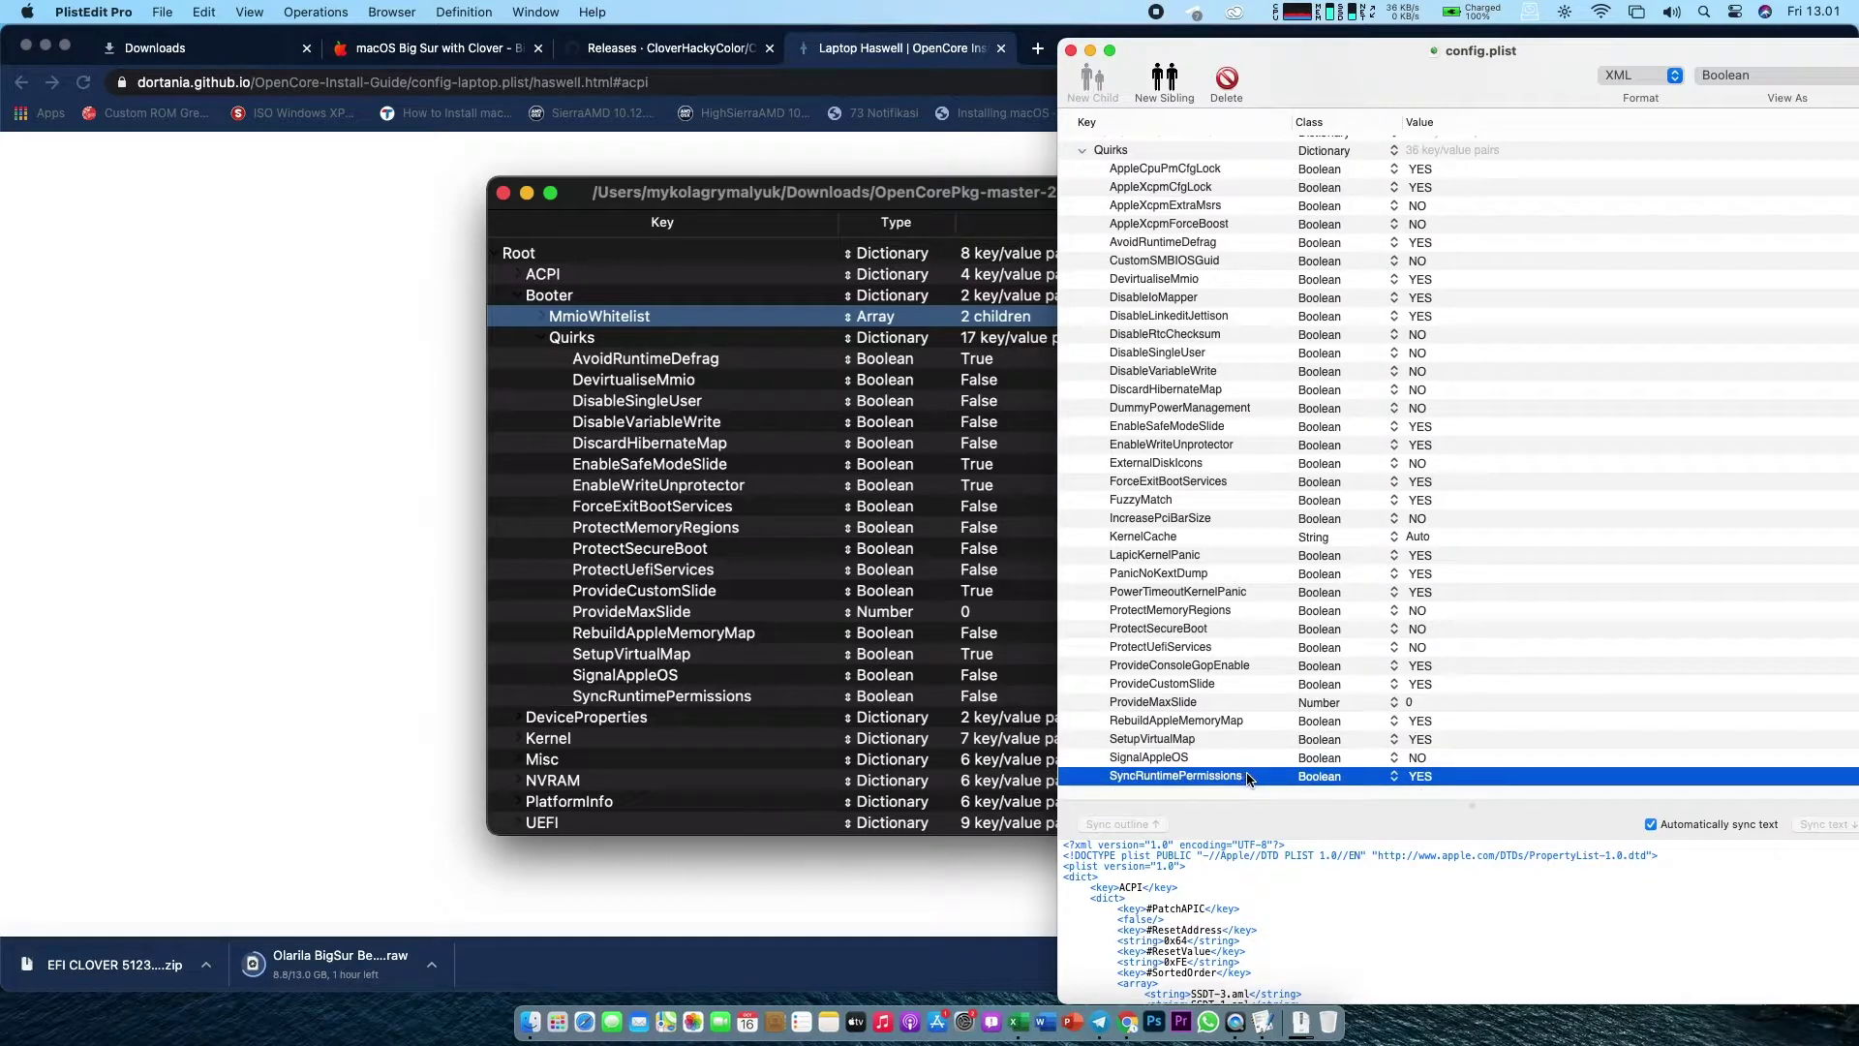
# Step: Set the RebuildAppleMemoryMap quirk to NO in config.plist
pyautogui.click(1251, 722)
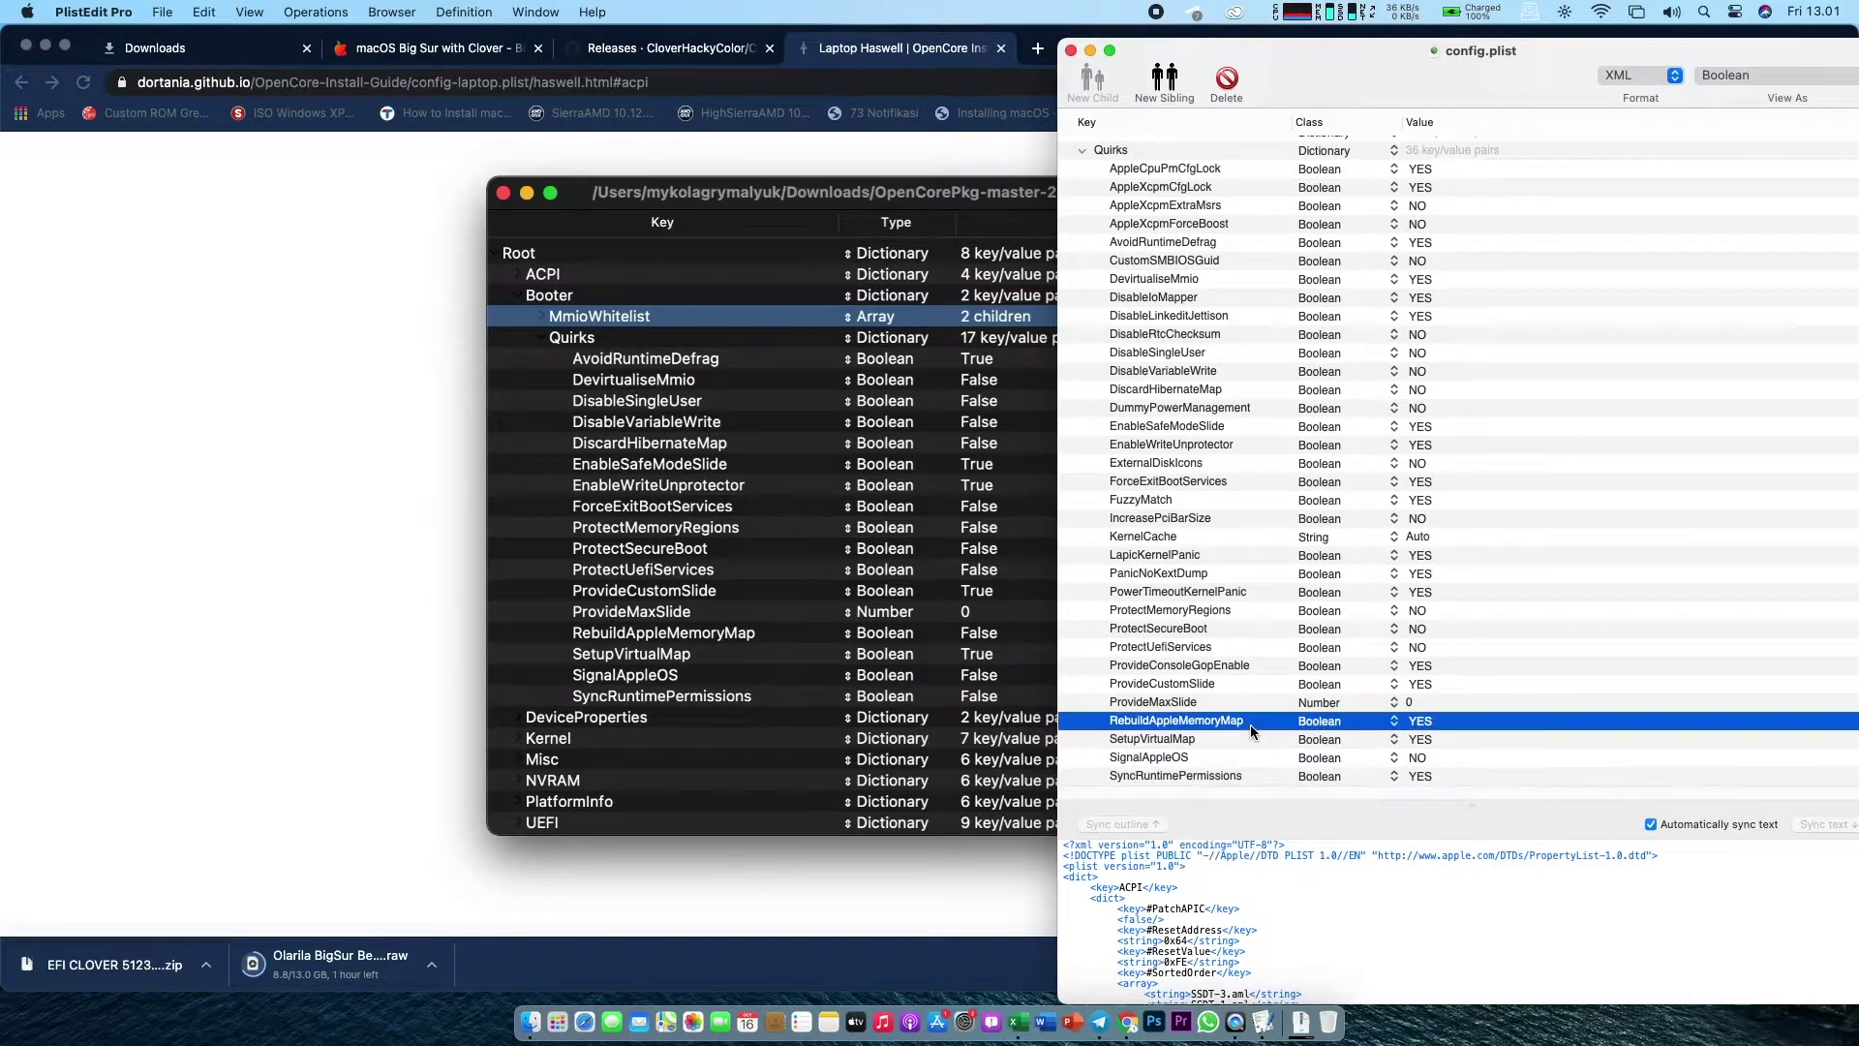
pyautogui.click(1425, 722)
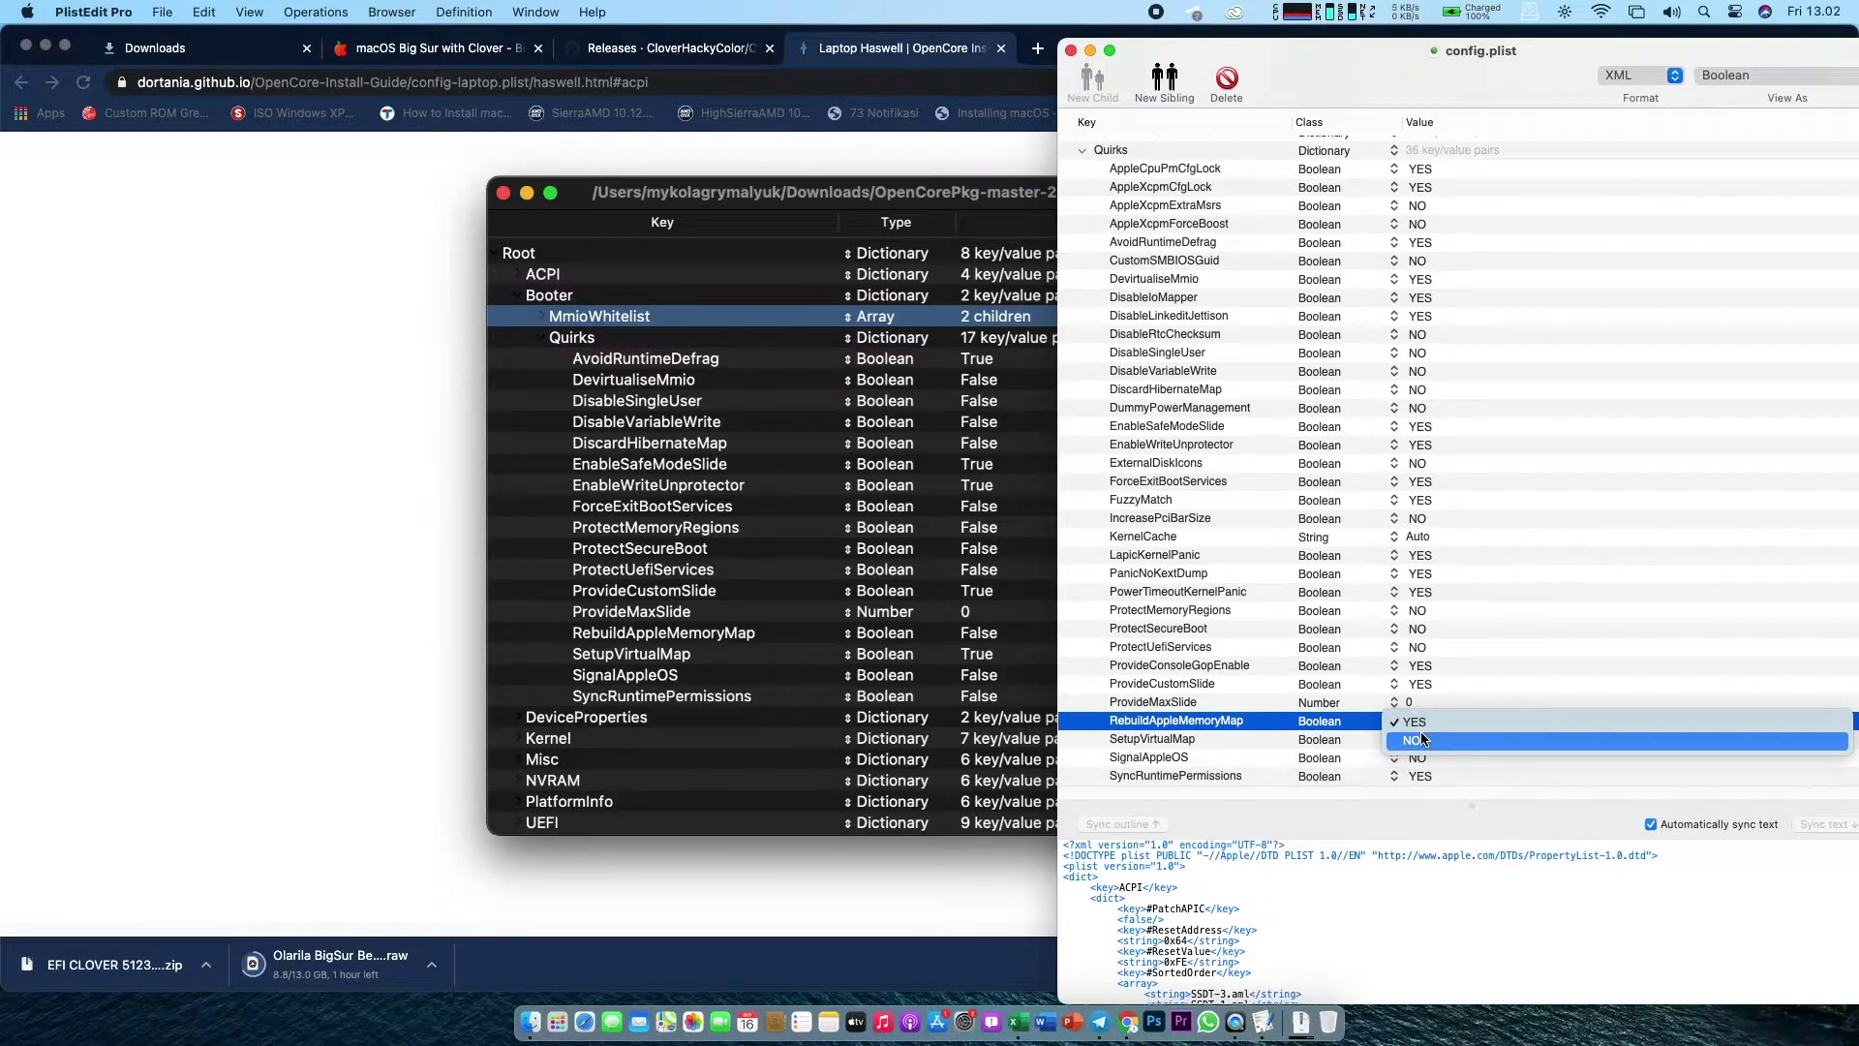
pyautogui.click(1422, 739)
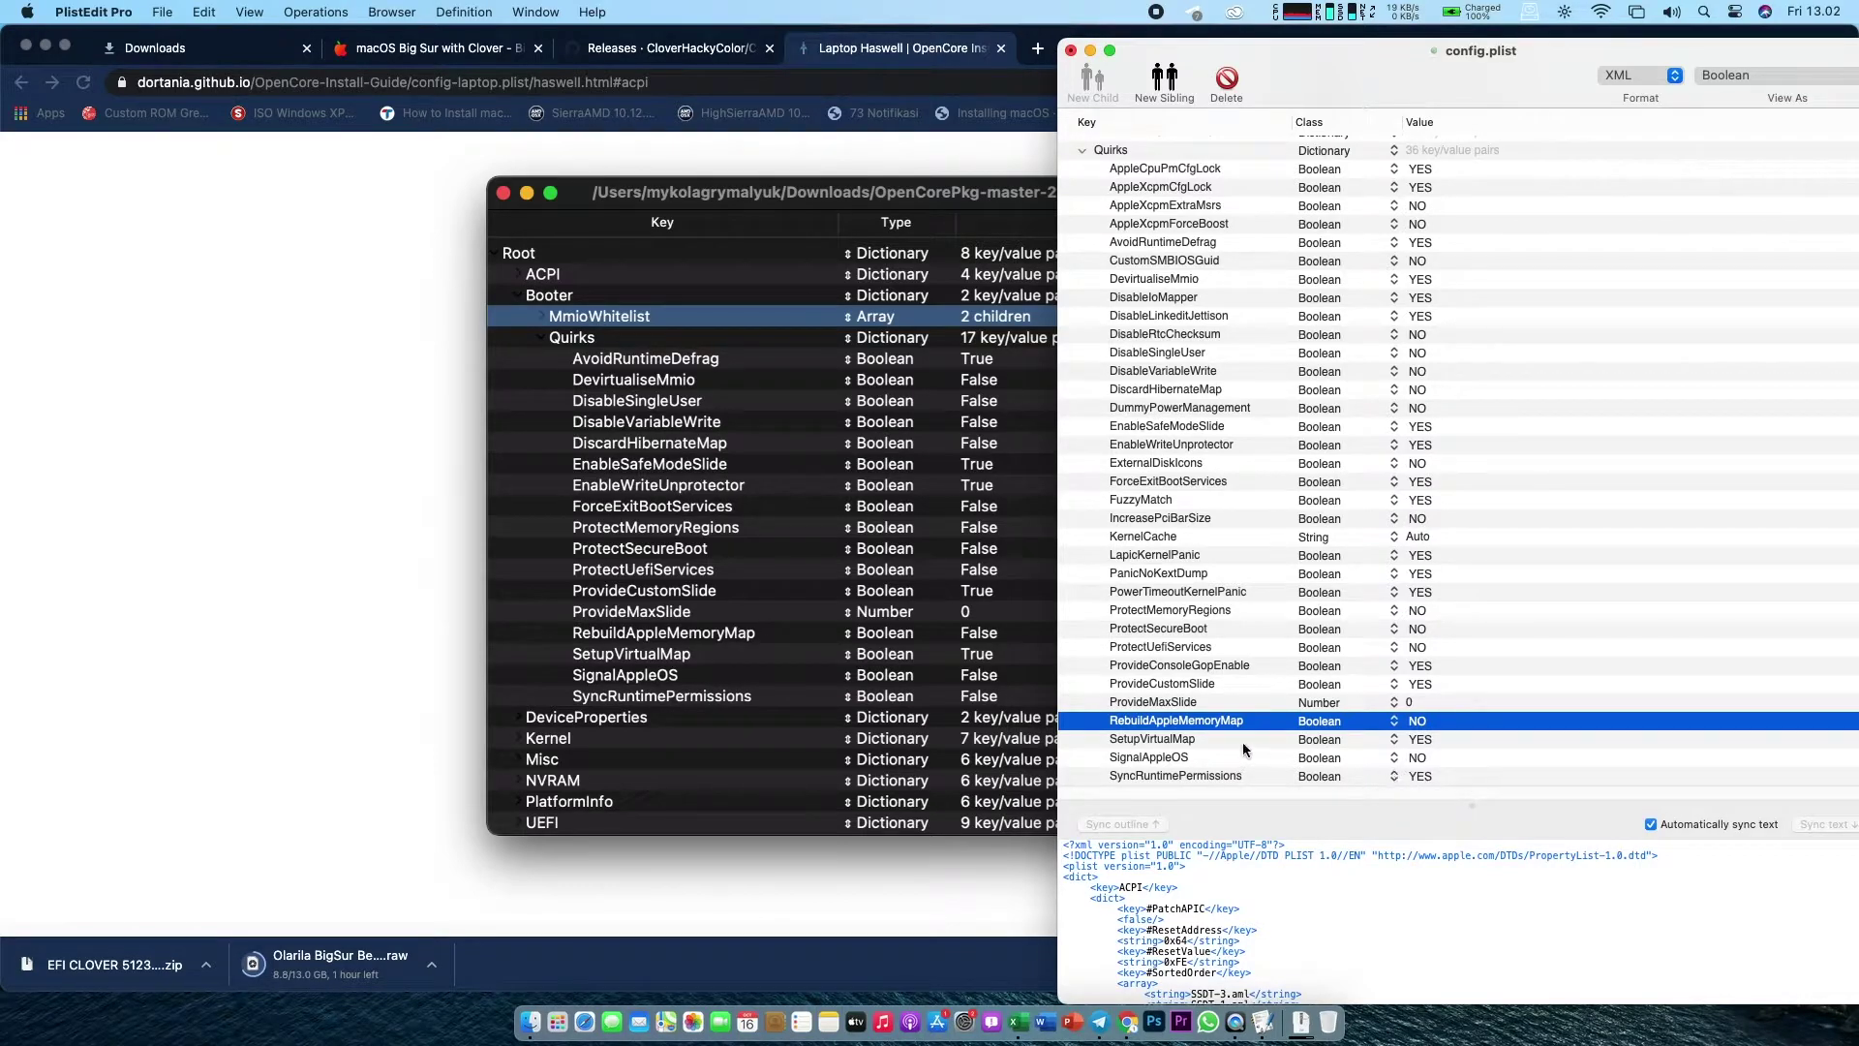
pyautogui.click(1212, 752)
pyautogui.click(1222, 722)
# Step: Switch to Chrome, close the enlarged Booter screenshot, and find the Kernel section's Quirks screenshot in the Laptop Haswell guide
pyautogui.click(284, 770)
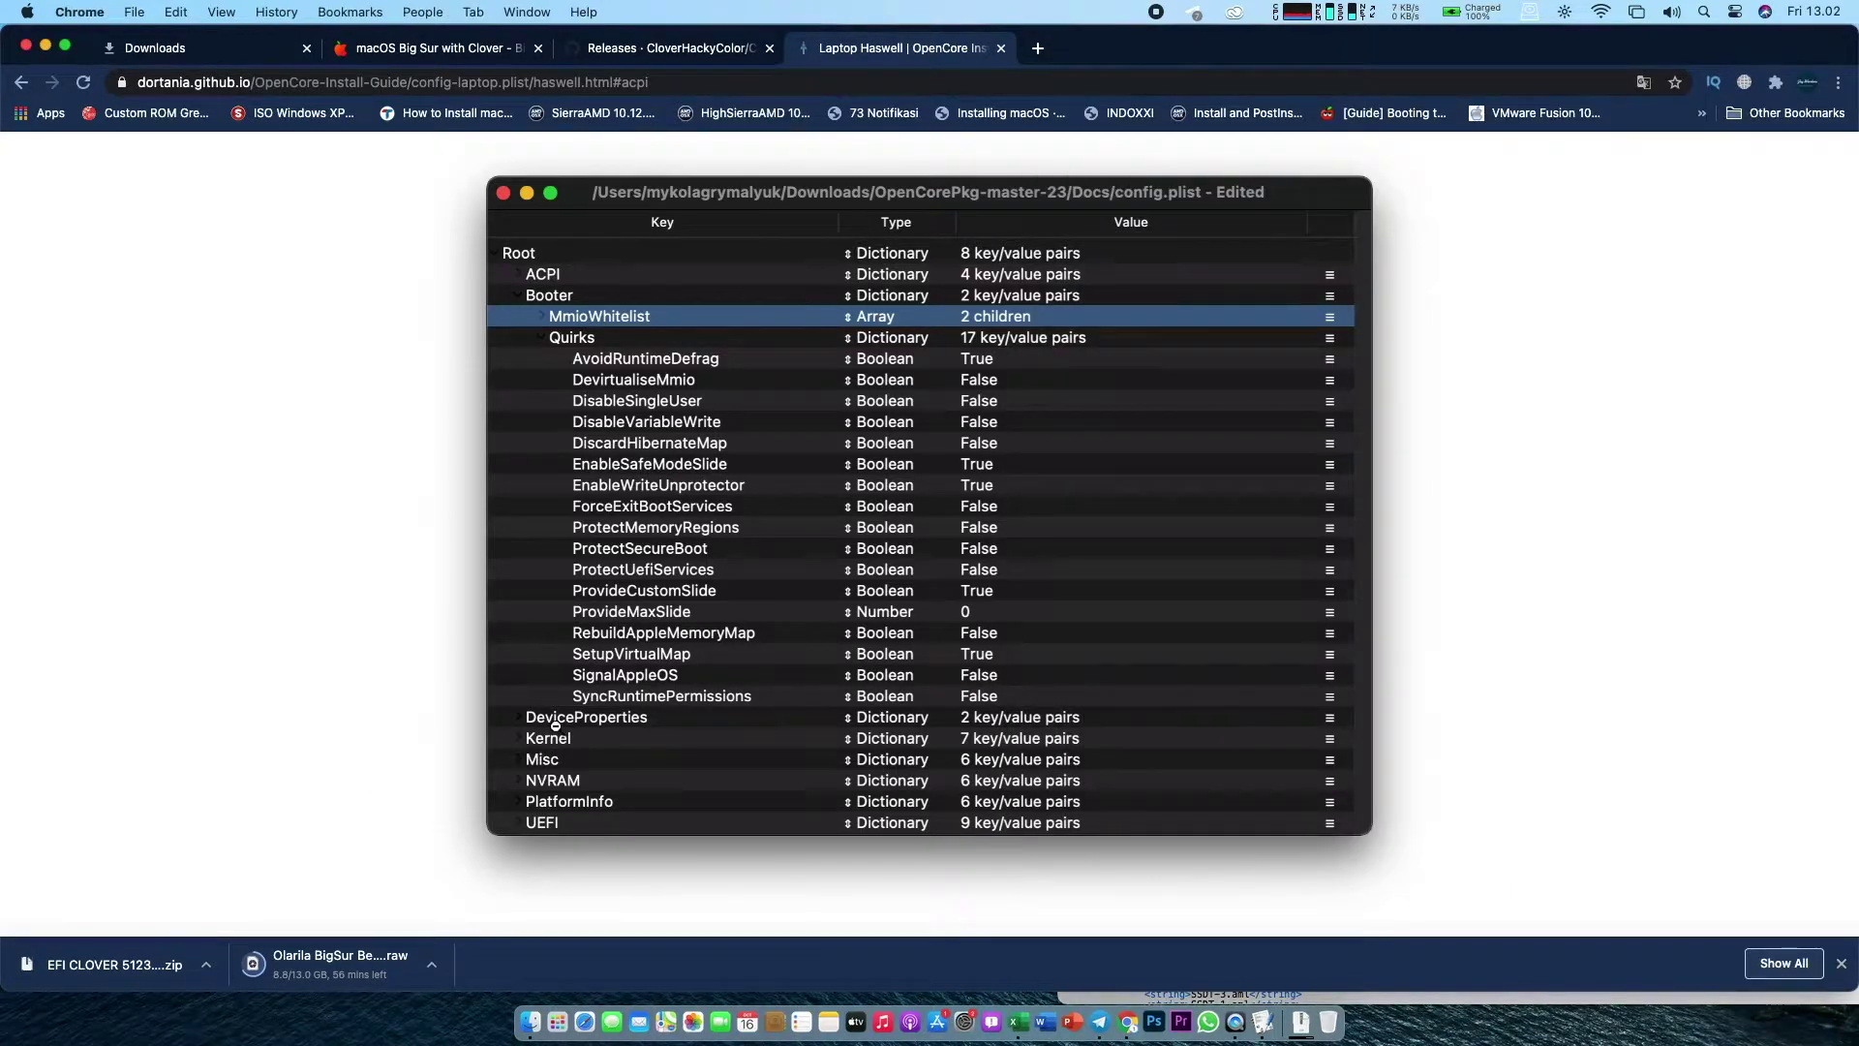
pyautogui.click(619, 704)
pyautogui.scroll(-5, 624, 752)
pyautogui.scroll(-5, 624, 752)
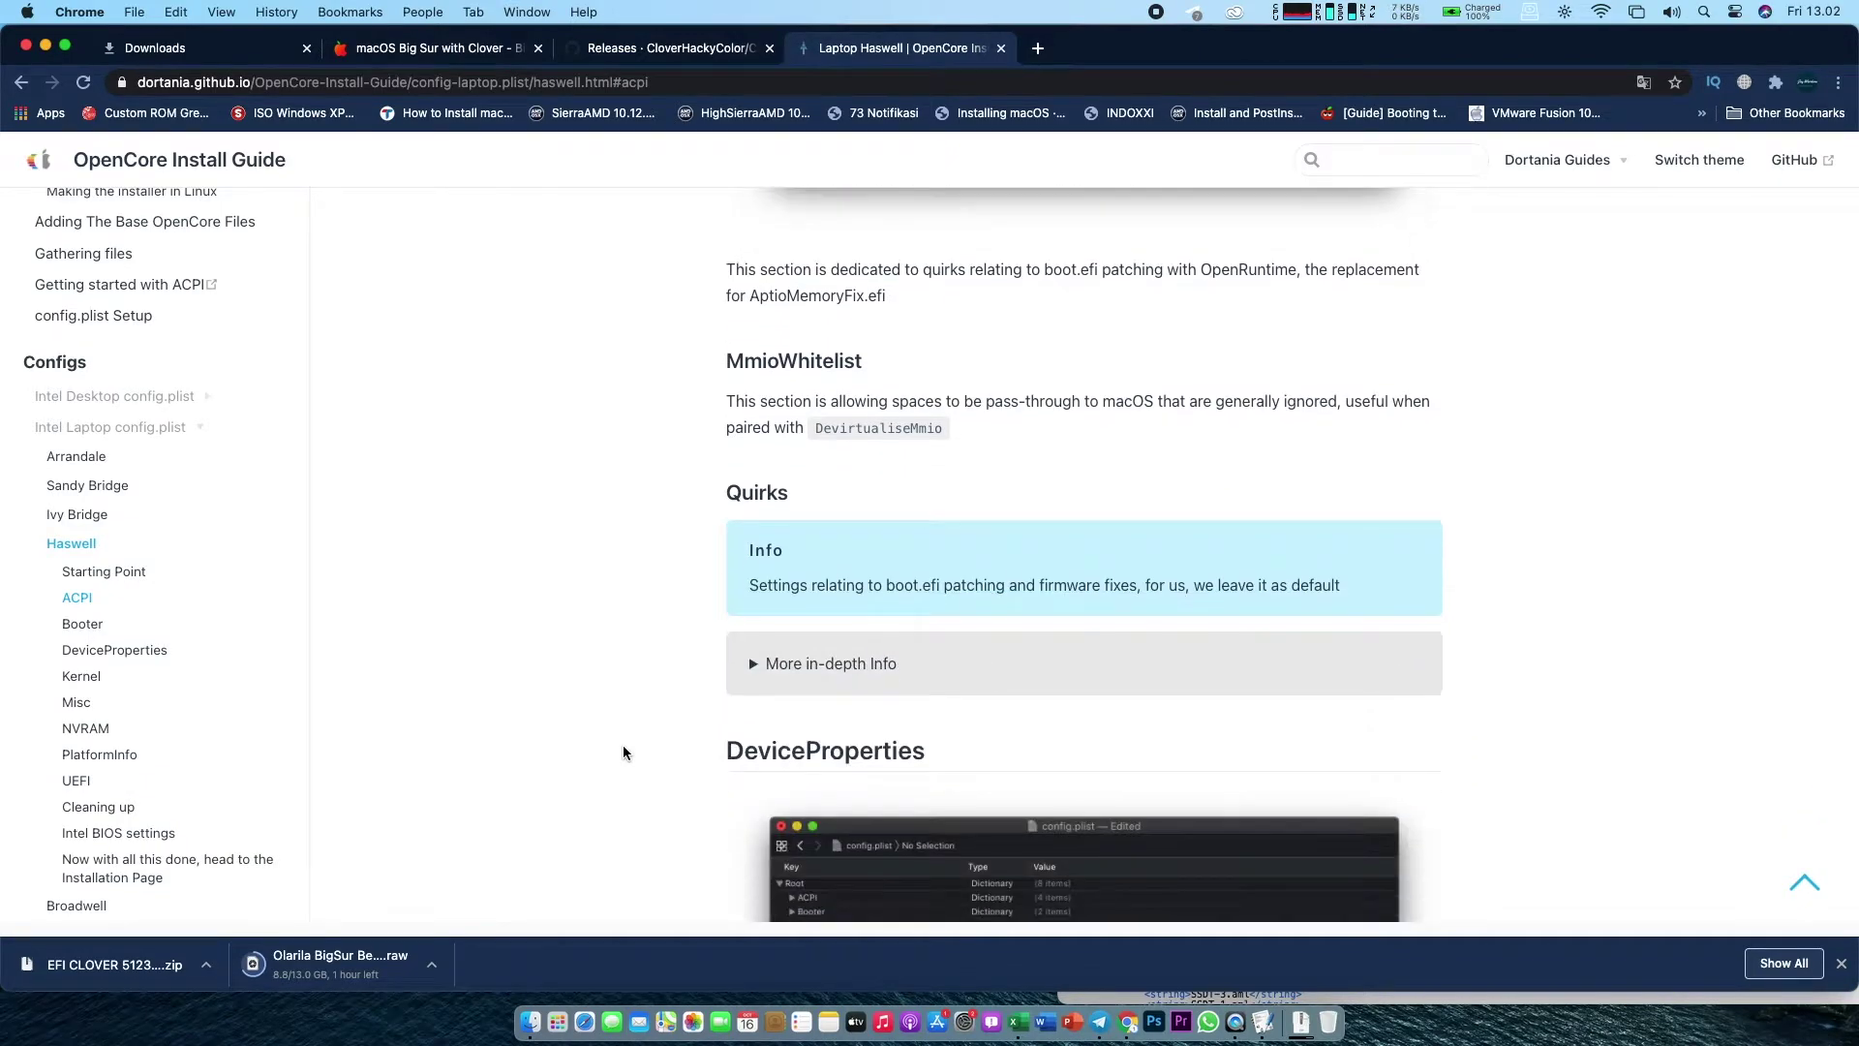
pyautogui.scroll(-7, 623, 753)
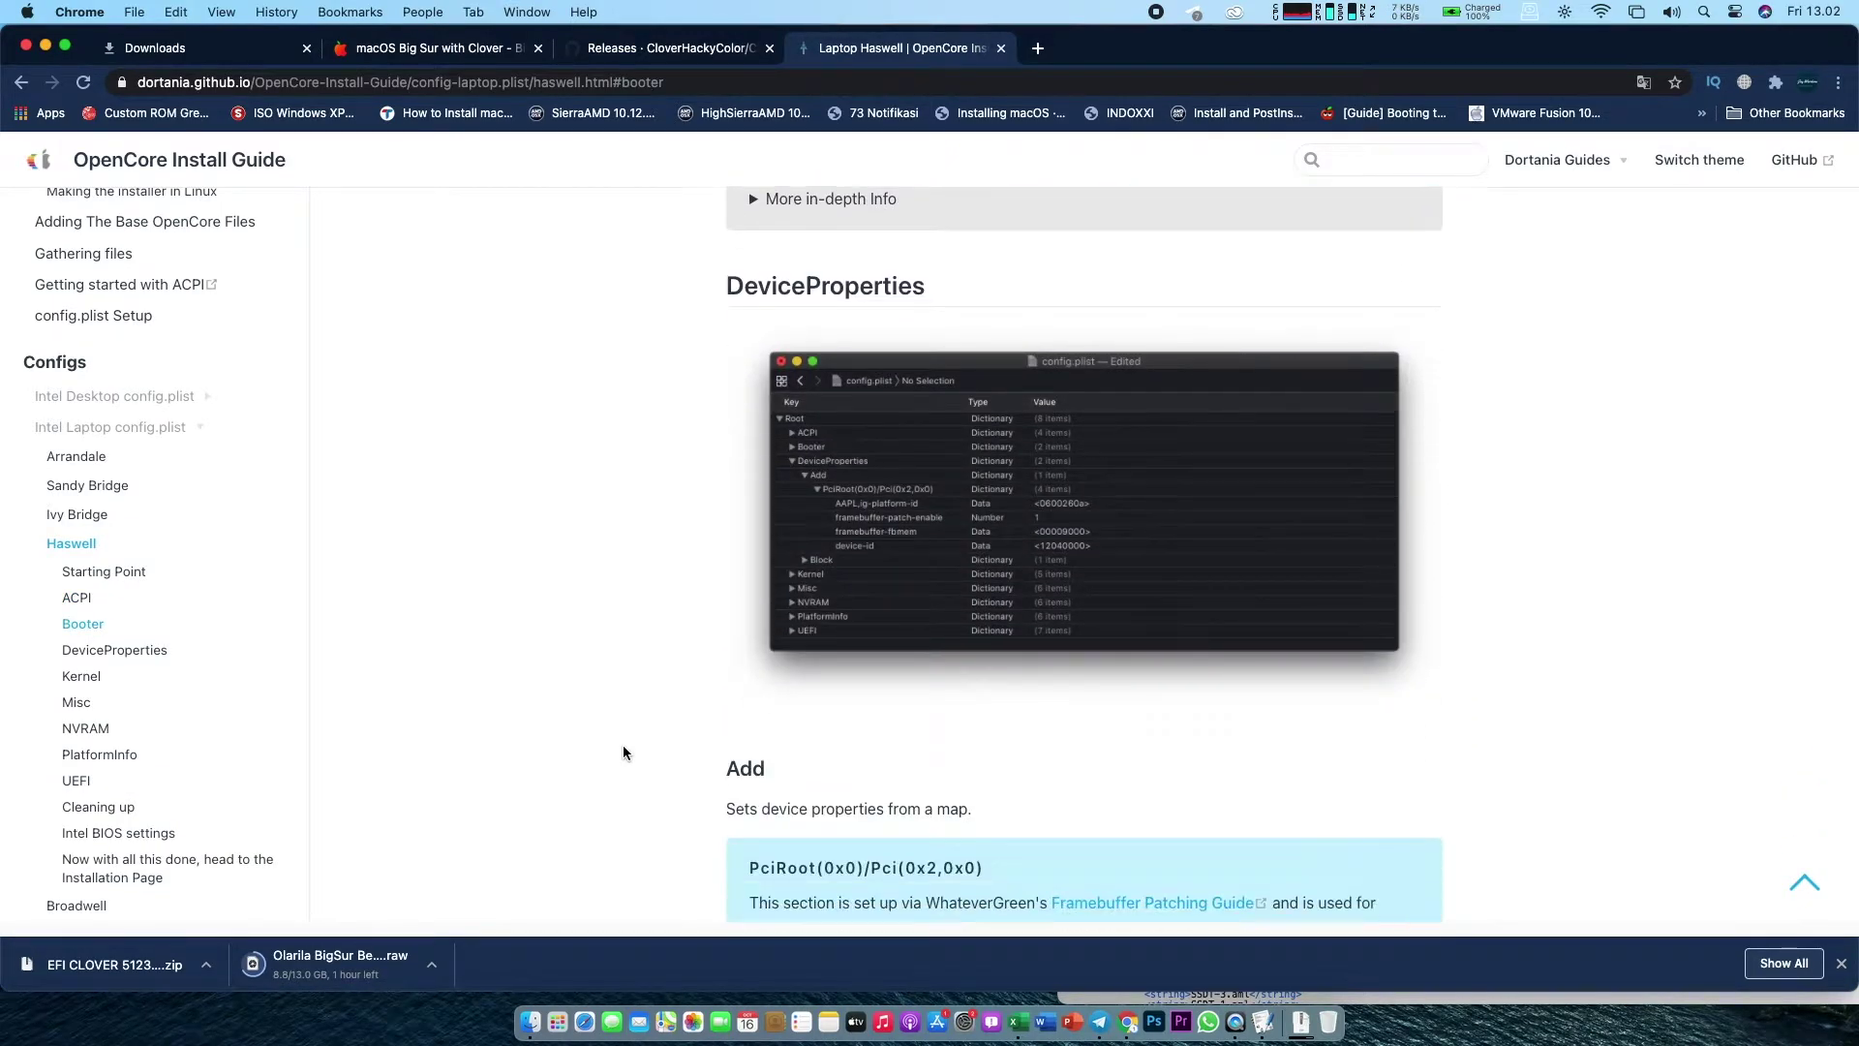
pyautogui.scroll(-6, 624, 753)
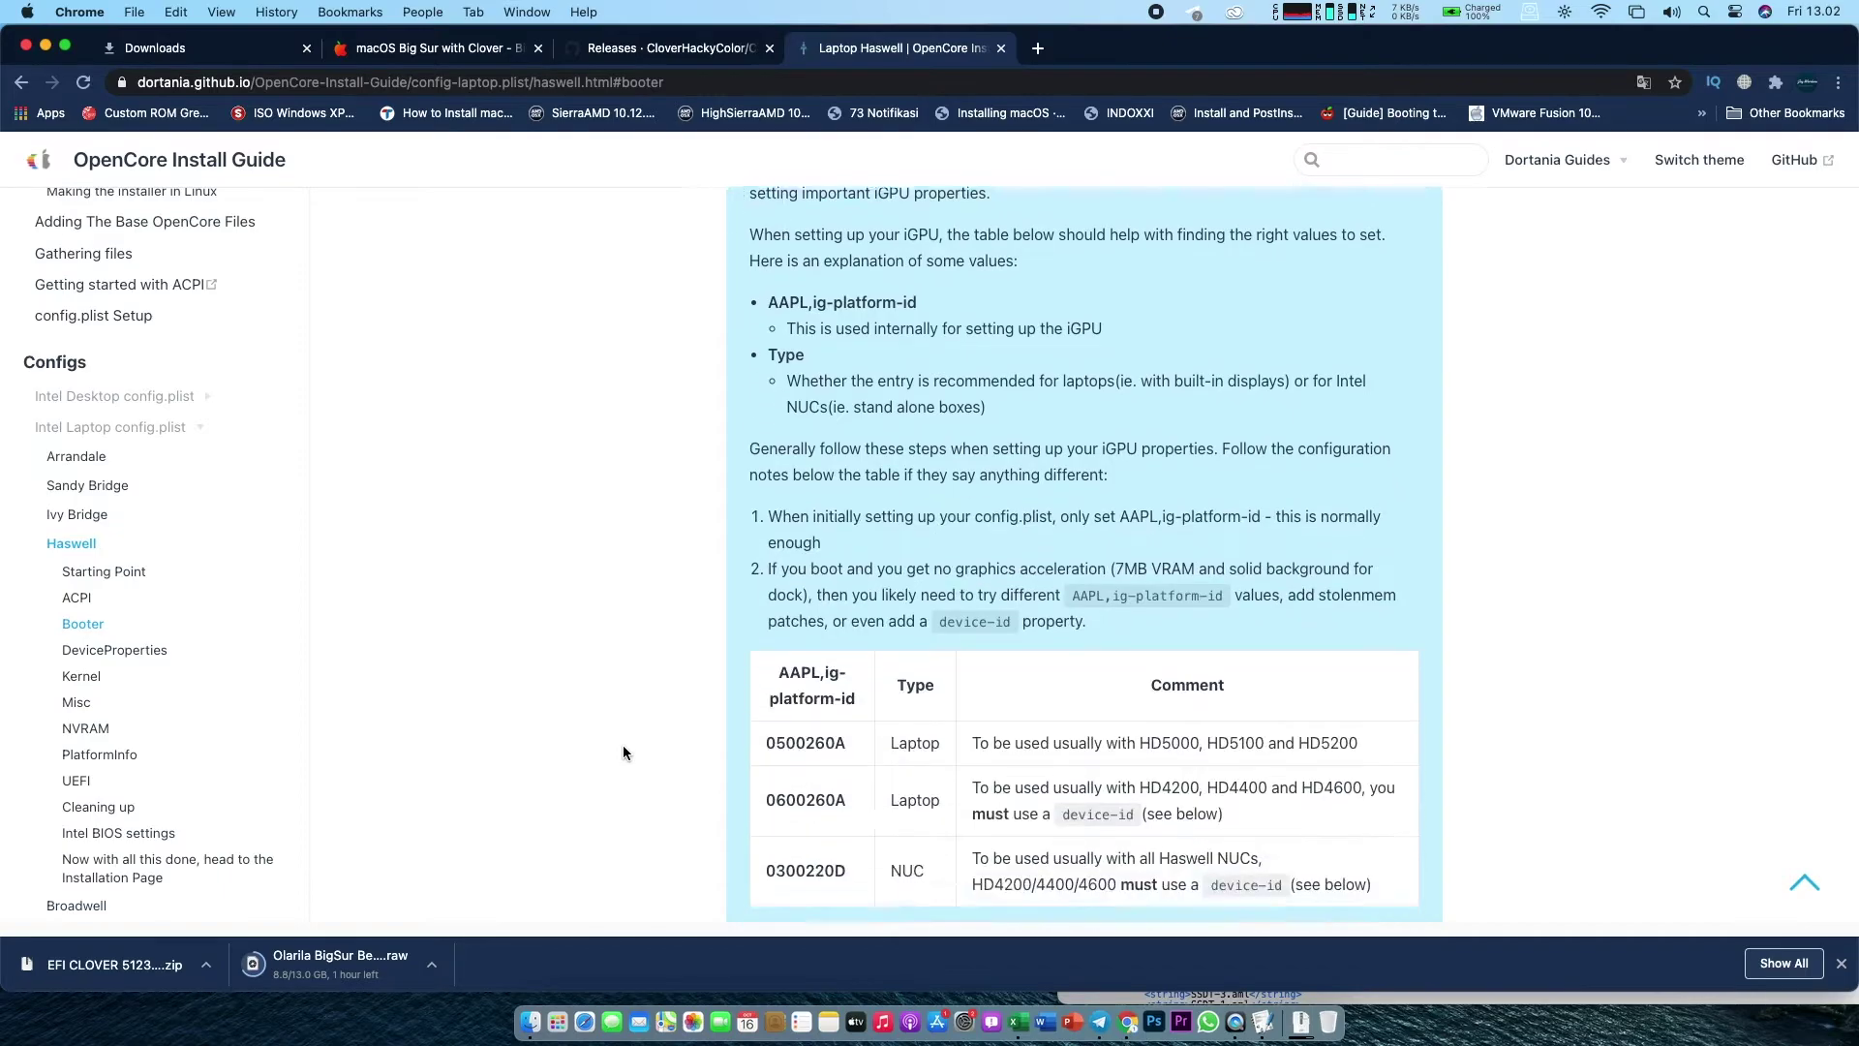
pyautogui.scroll(-9, 624, 752)
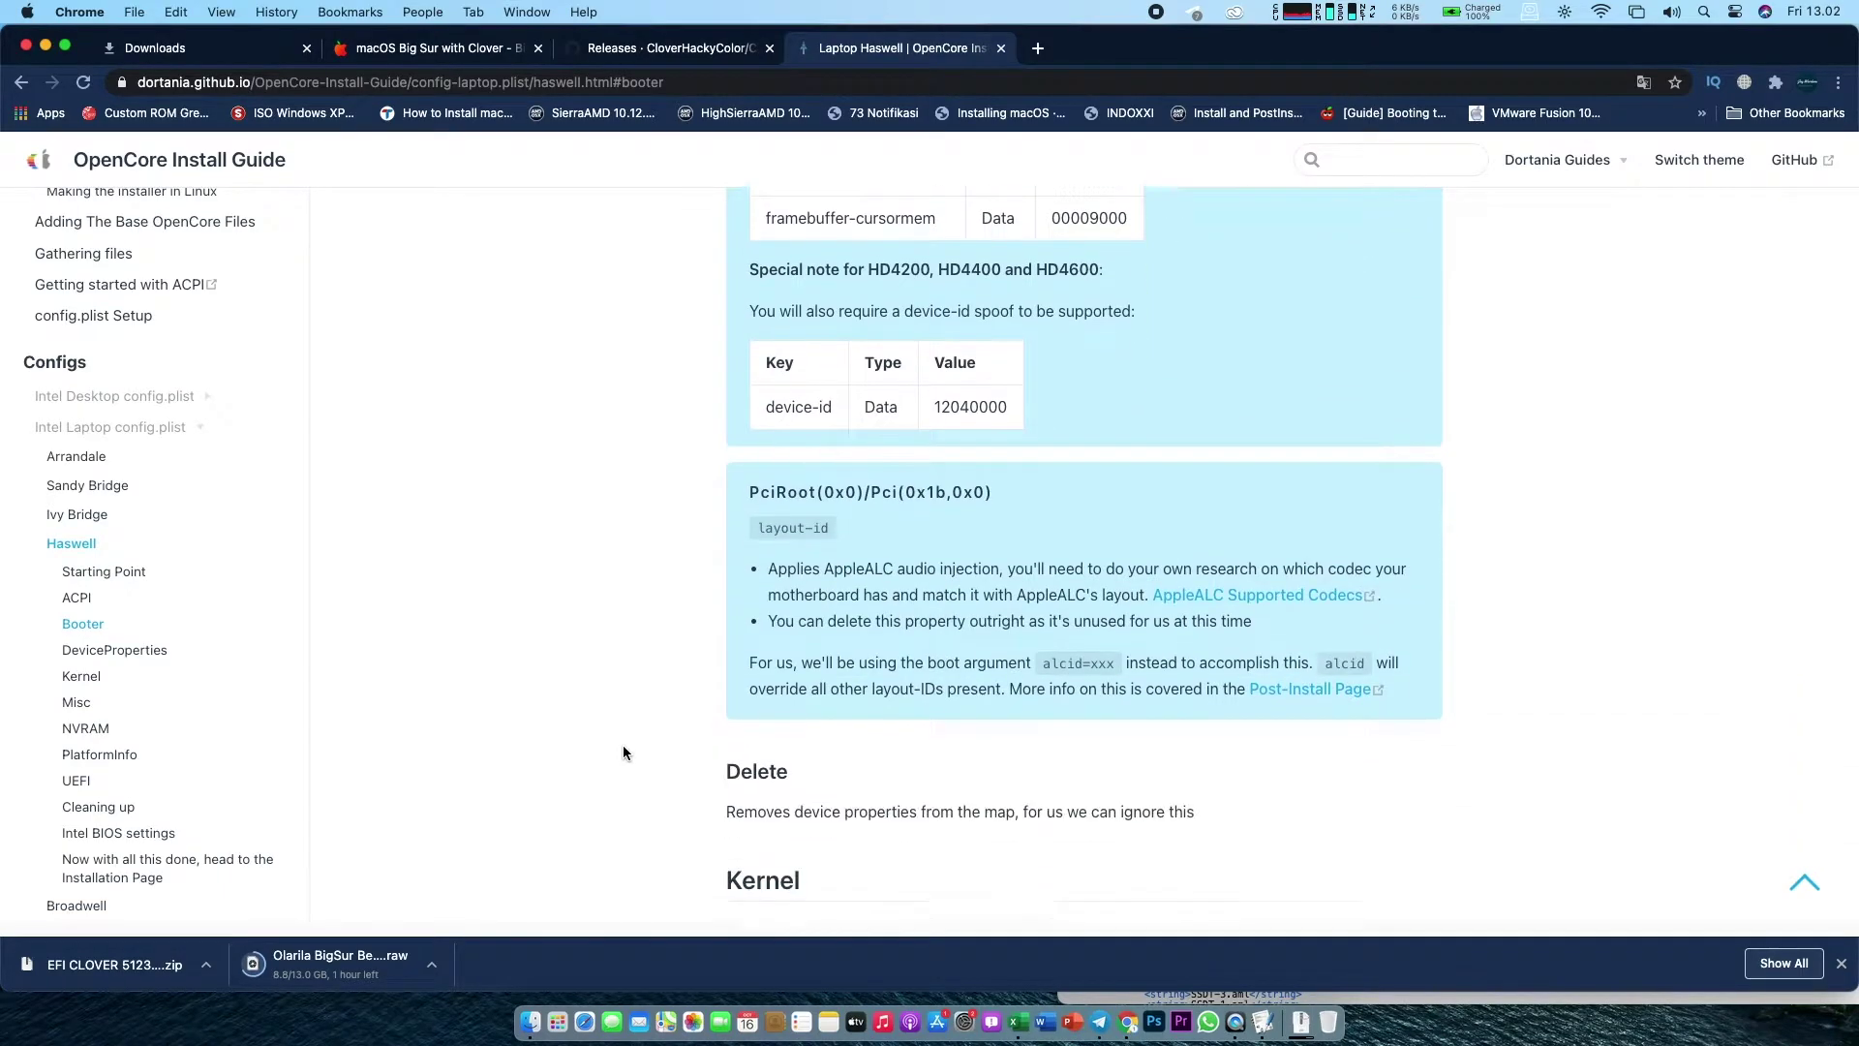
pyautogui.scroll(-2, 624, 752)
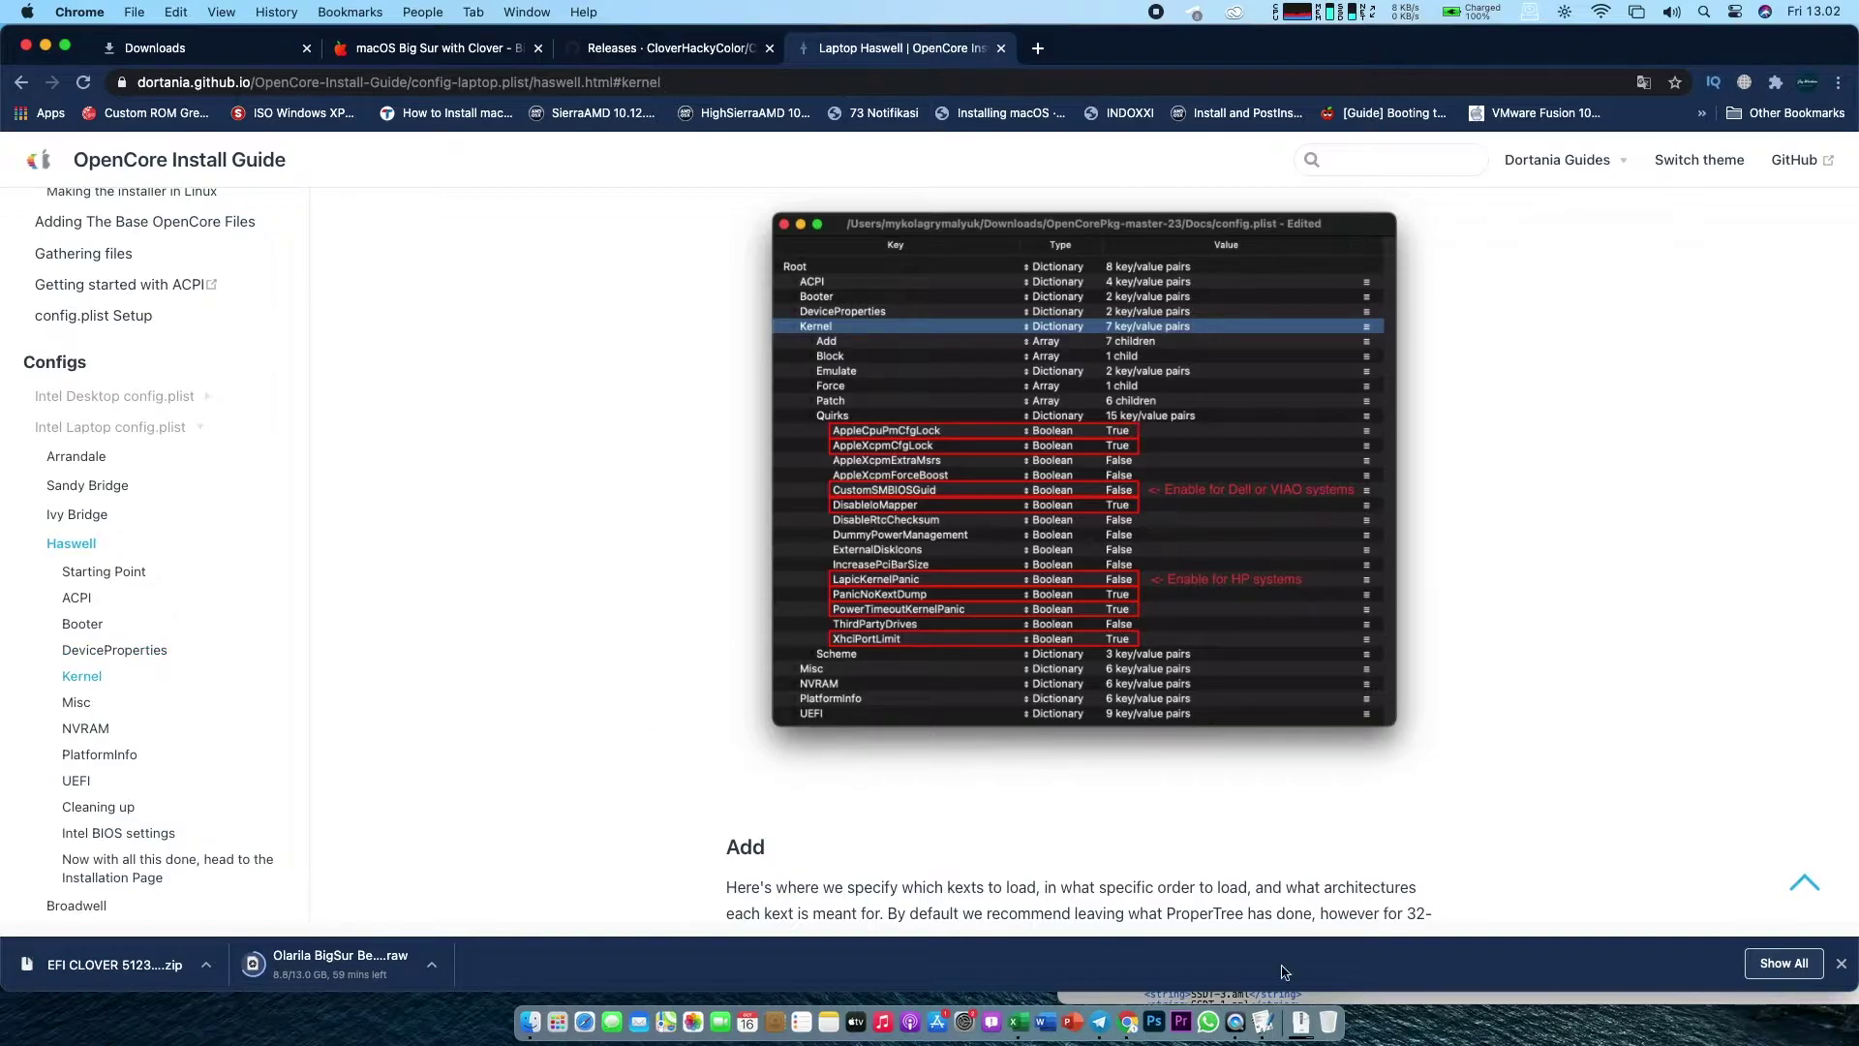
# Step: Switch to PlistEdit Pro, place config.plist beside the Kernel screenshot, and compare the Quirks from AppleCpuPmCfgLock to PowerTimeoutKernelPanic
pyautogui.click(1271, 1020)
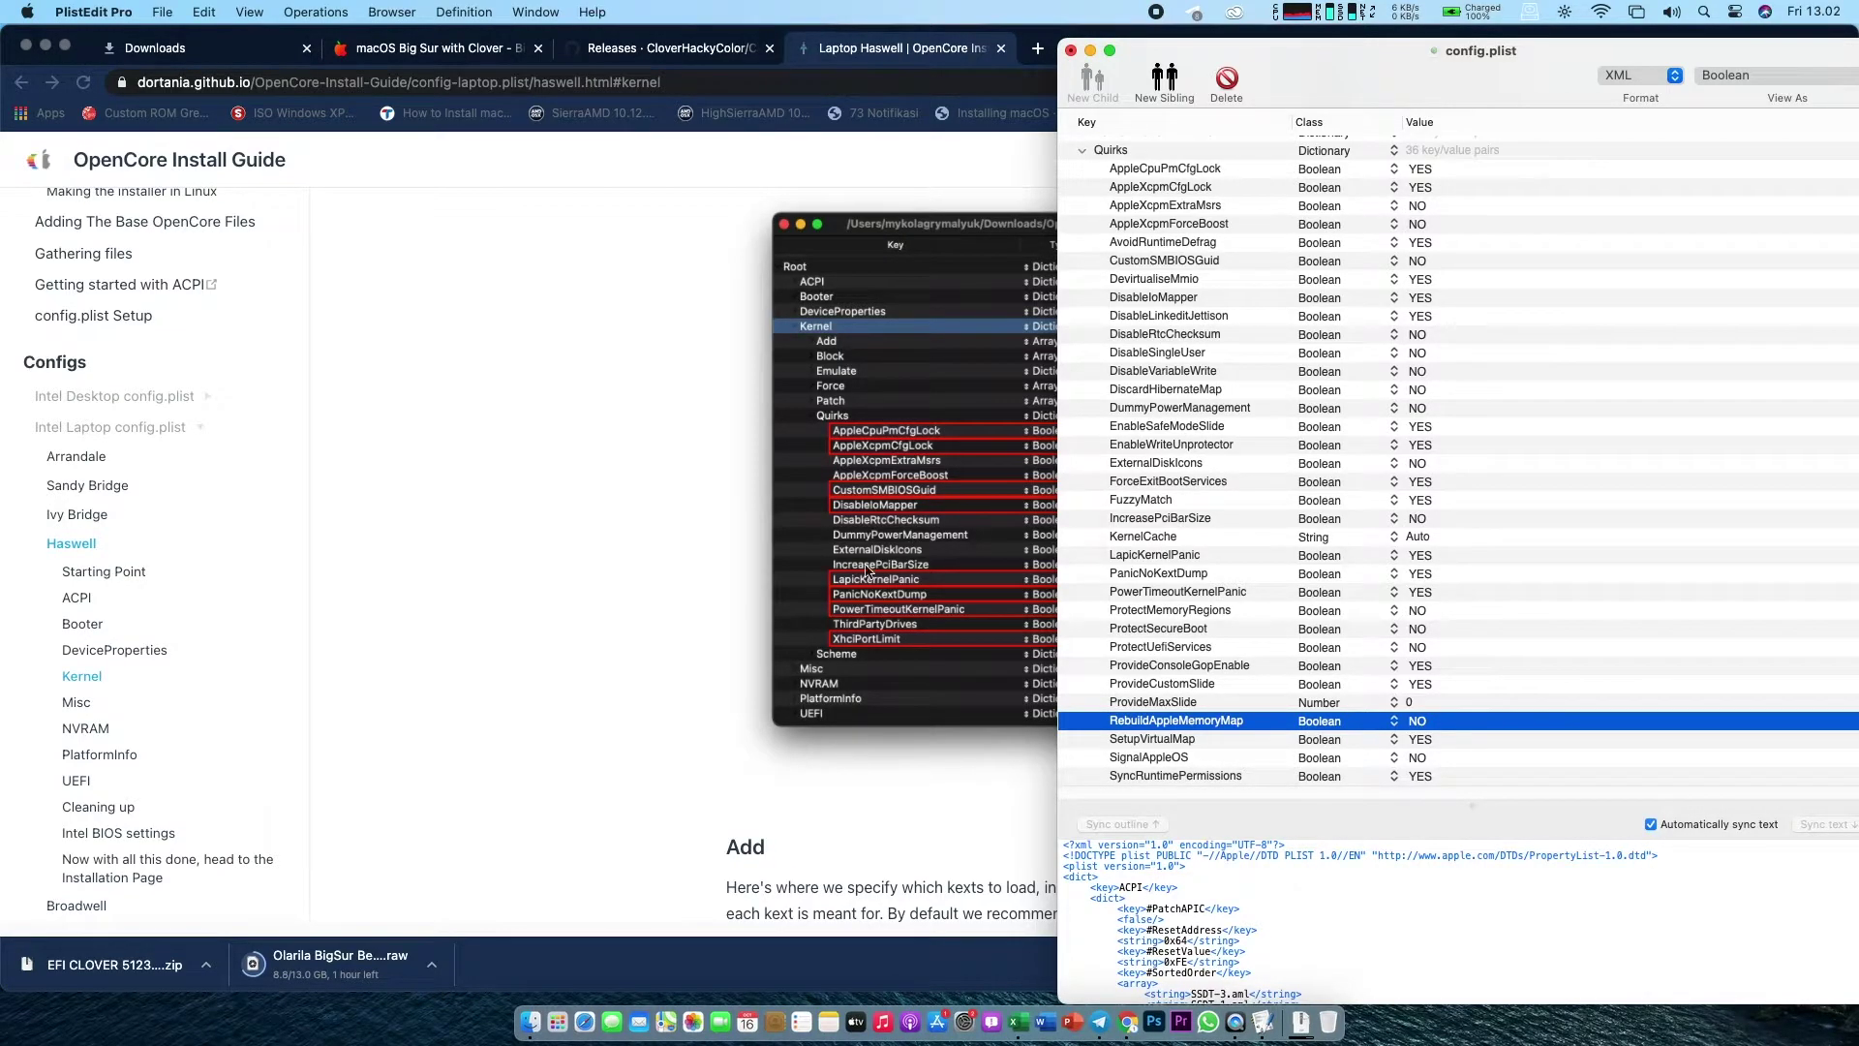
pyautogui.moveTo(1349, 67); pyautogui.dragTo(1480, 73)
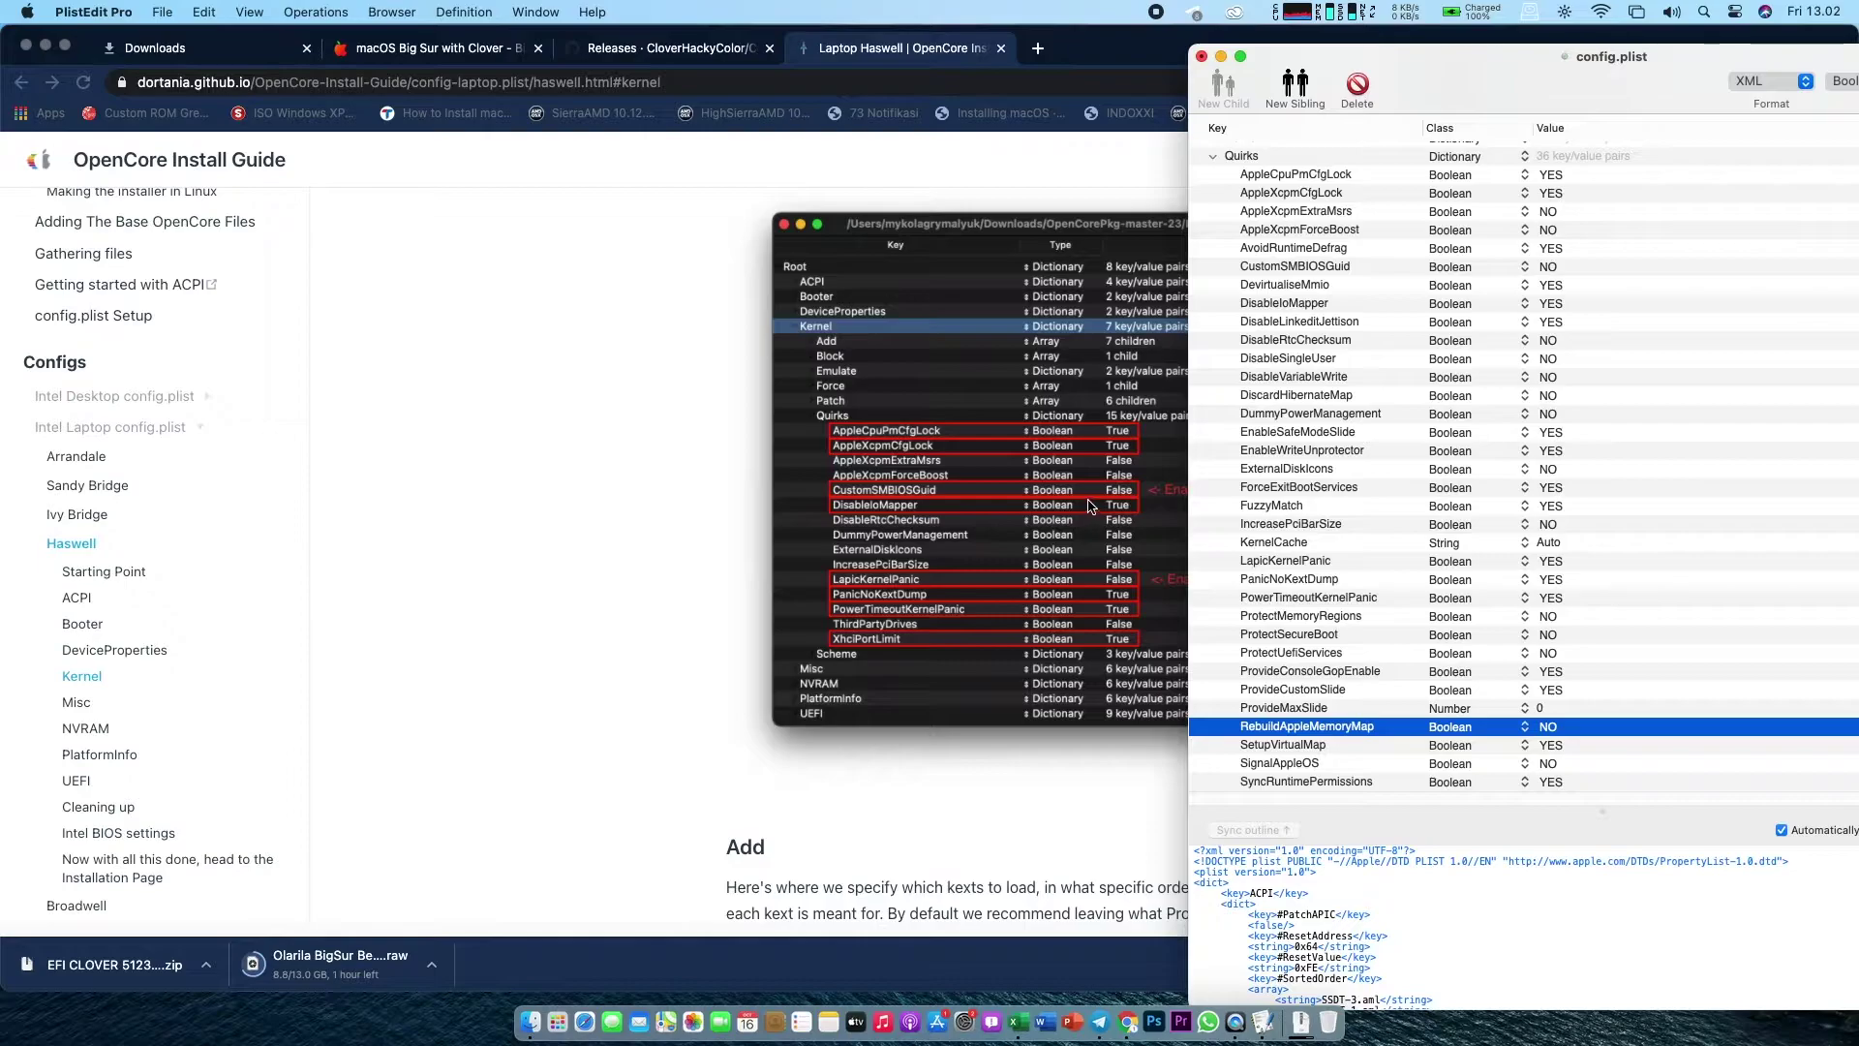
pyautogui.click(1363, 270)
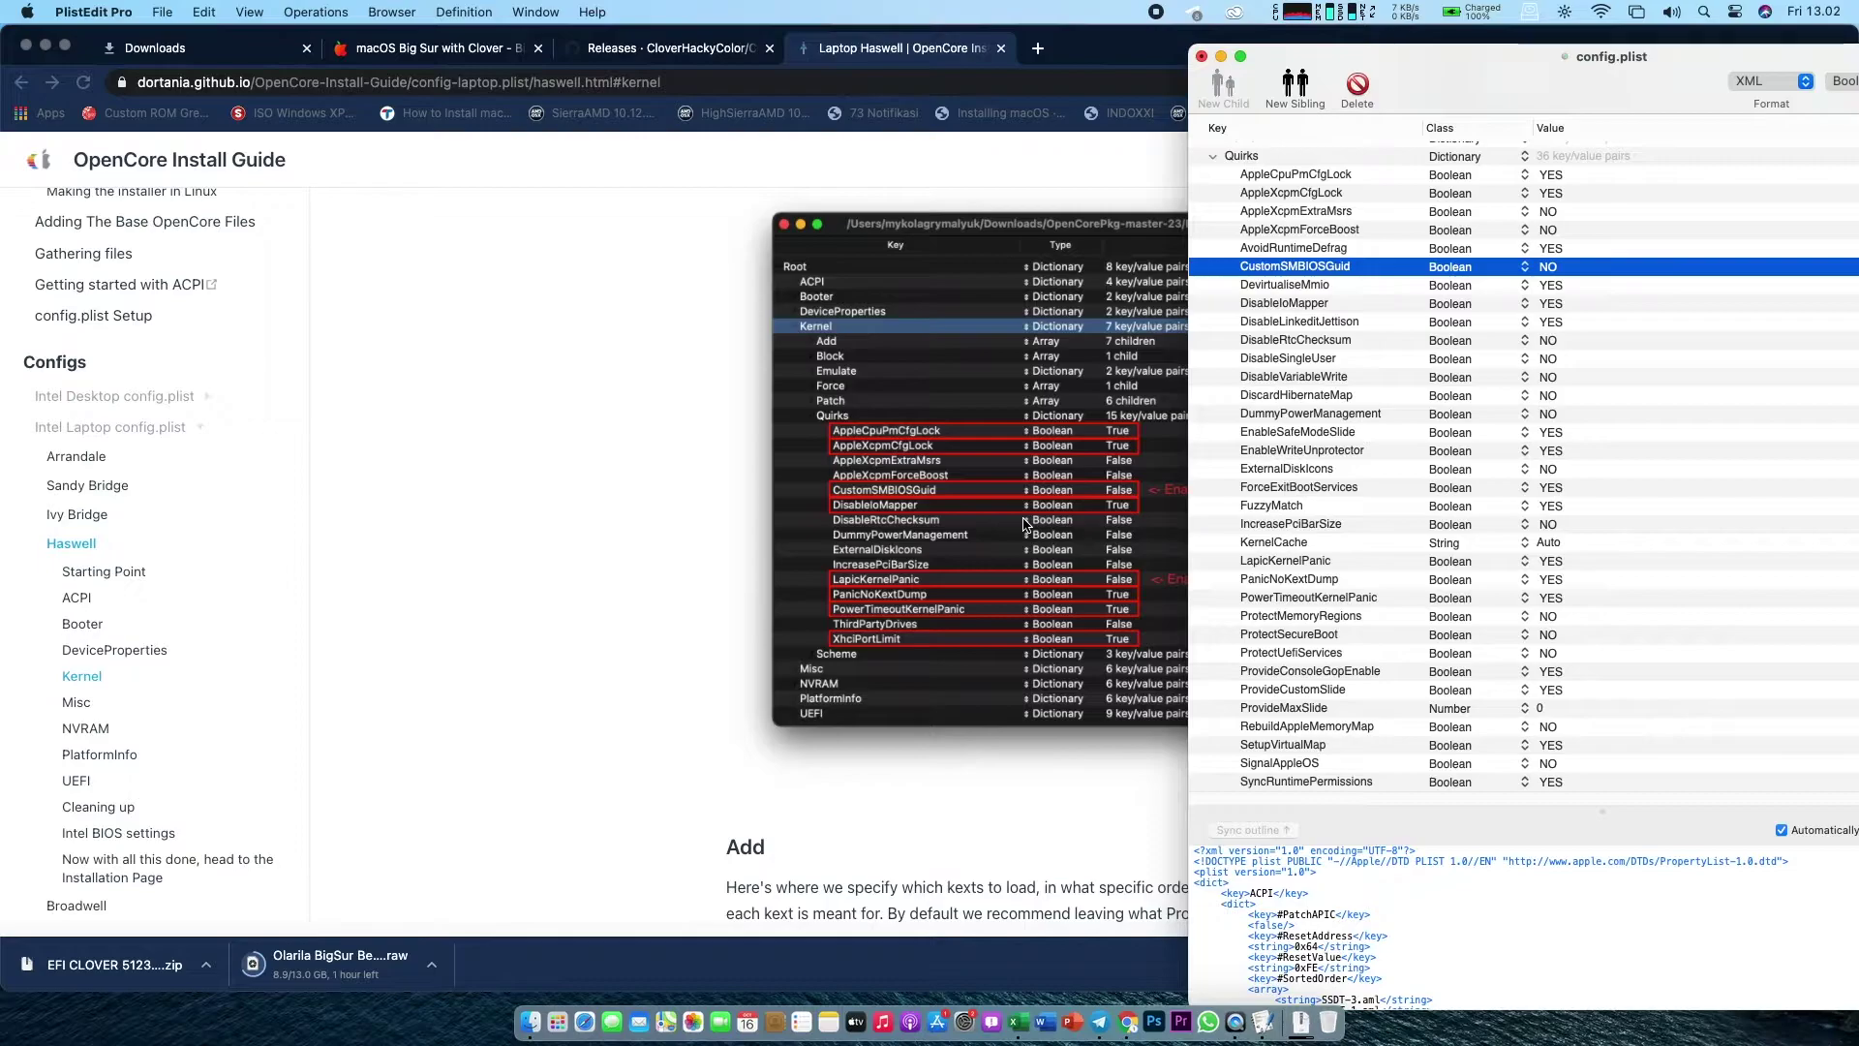
pyautogui.click(1300, 306)
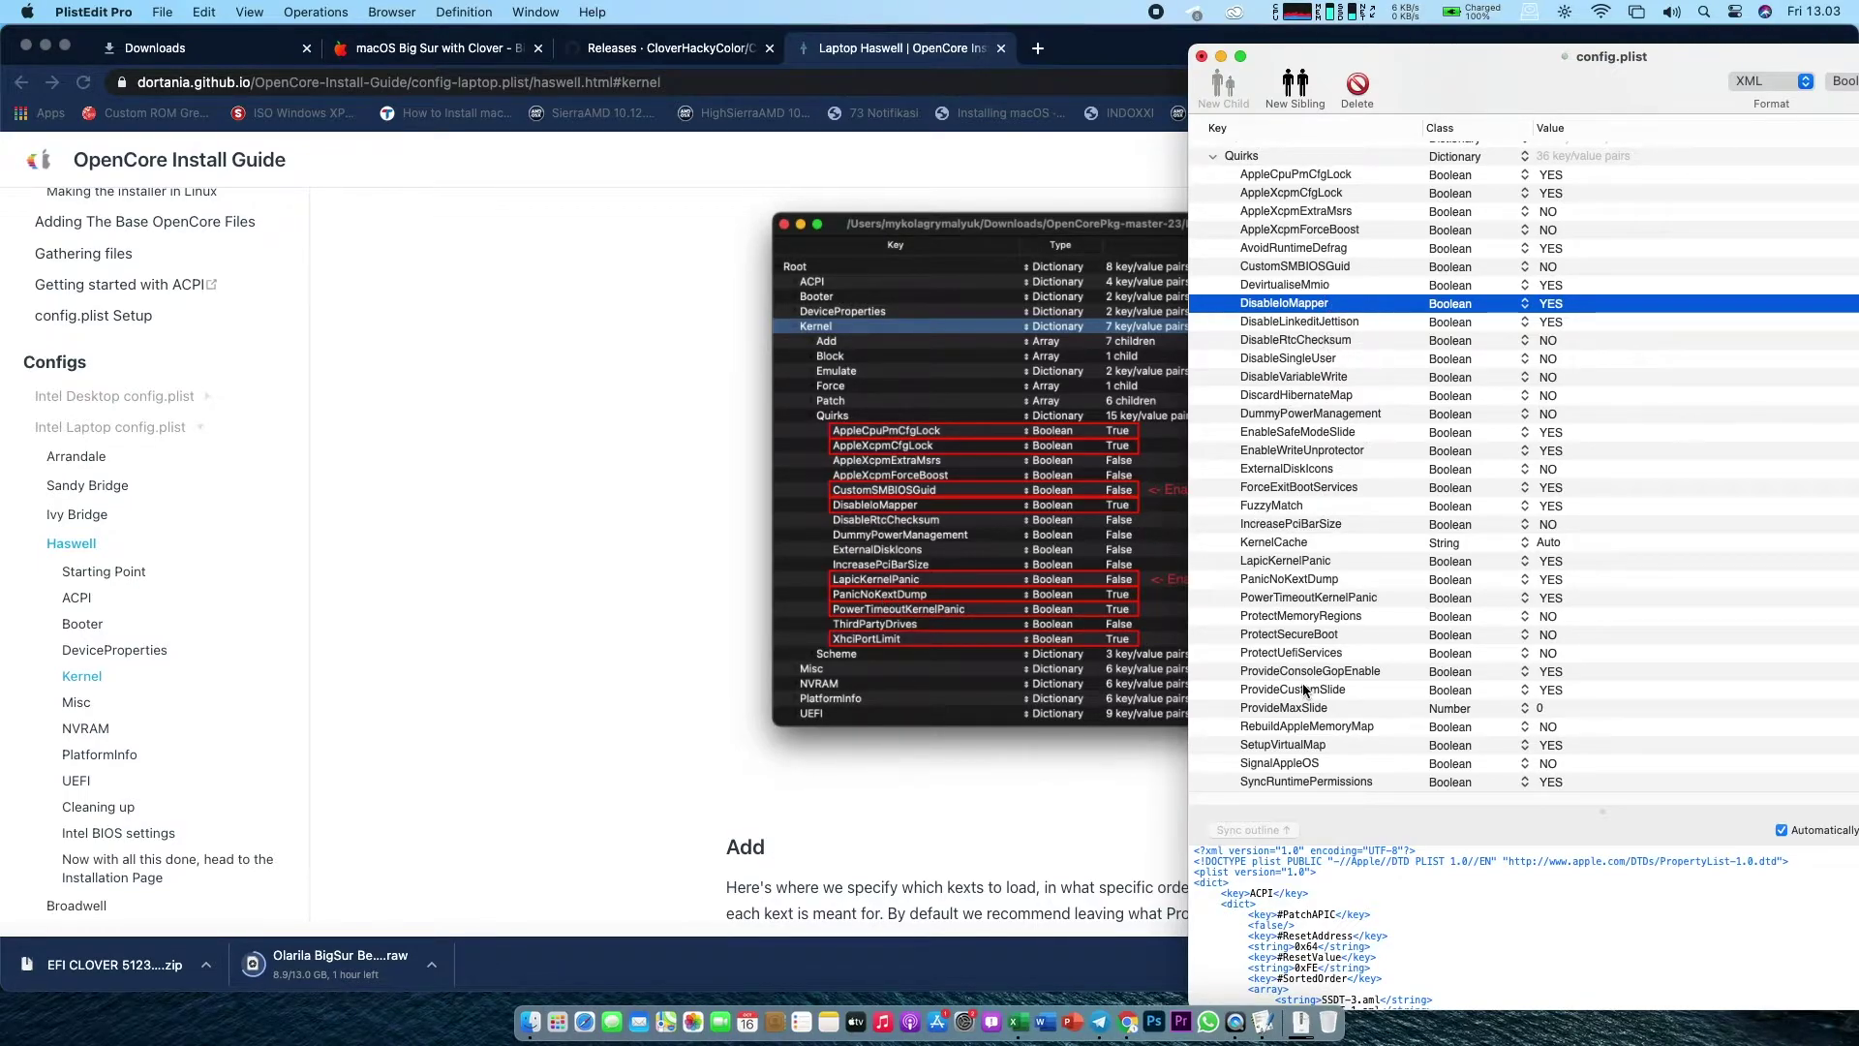
pyautogui.click(1305, 581)
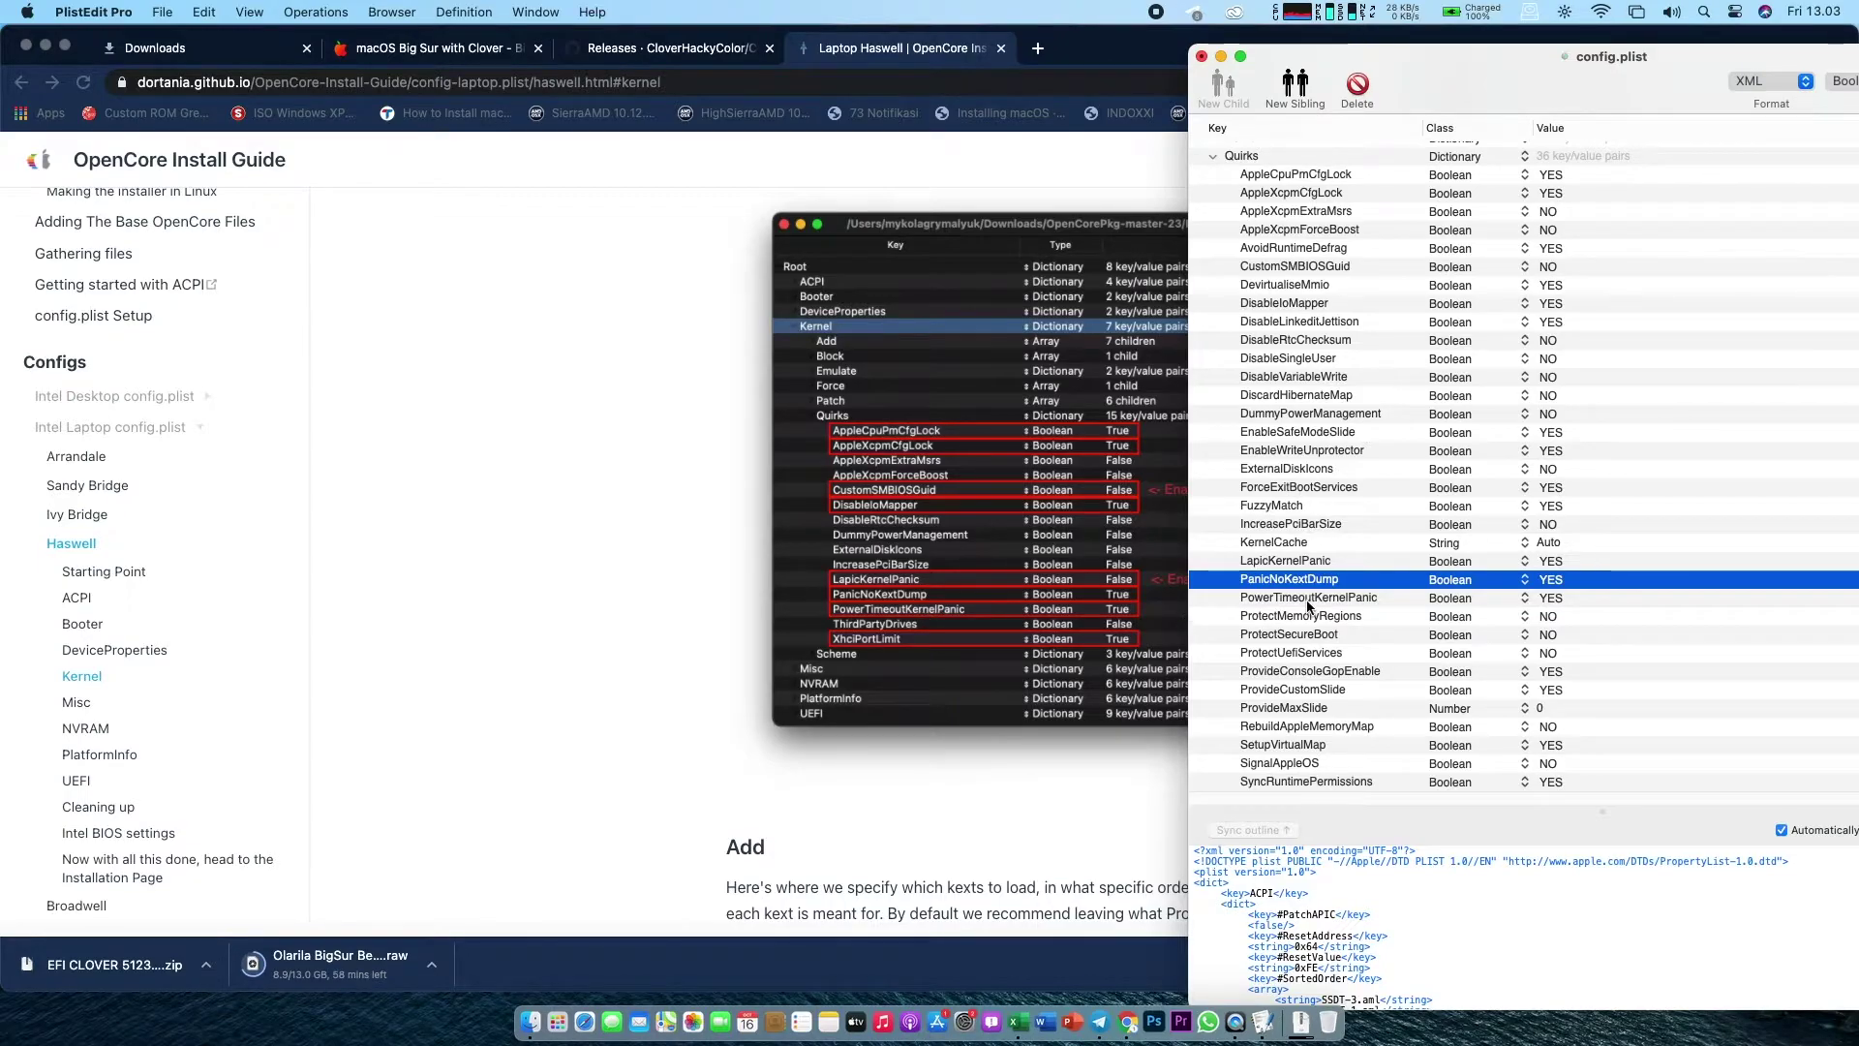
pyautogui.press('Down')
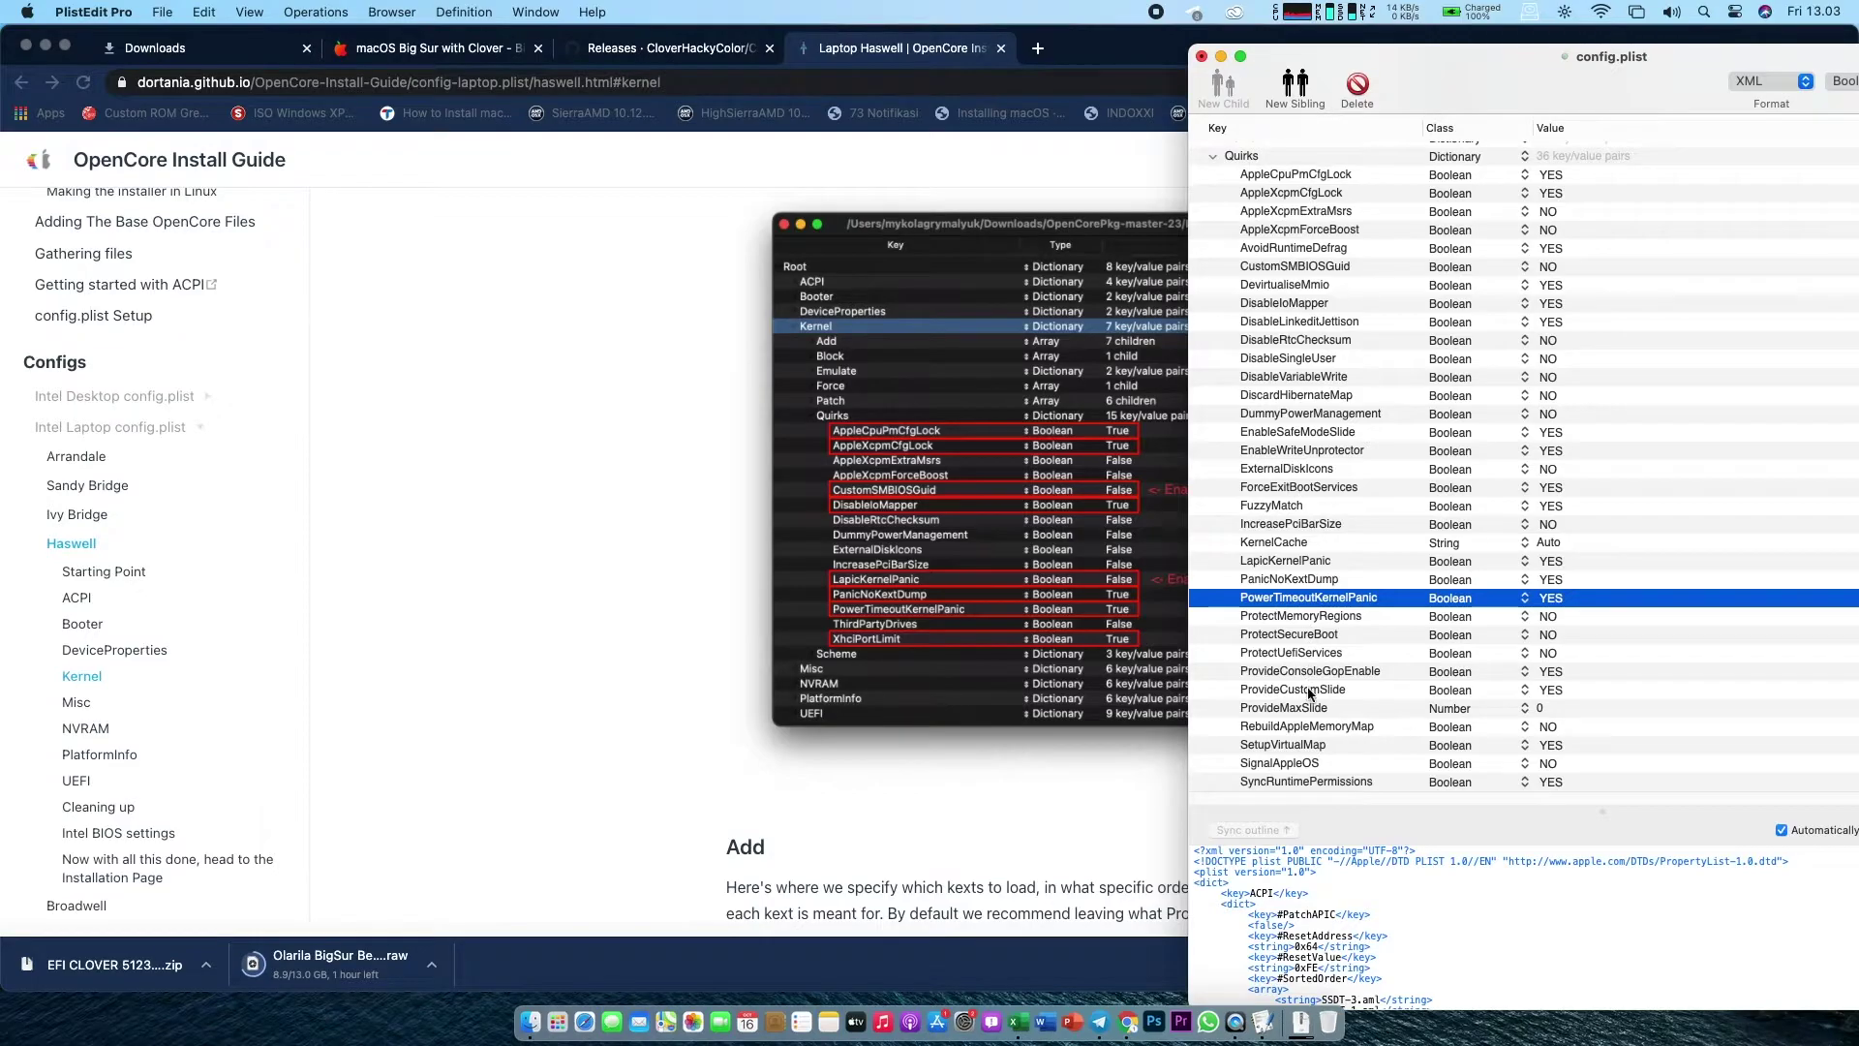
# Step: Compare the ThirdPartyDrives and XhciPortLimit quirks in config.plist with the guide's Kernel values
pyautogui.click(1300, 745)
pyautogui.press('Down')
pyautogui.press('Down')
pyautogui.press('Down')
pyautogui.press('Down')
pyautogui.press('Down')
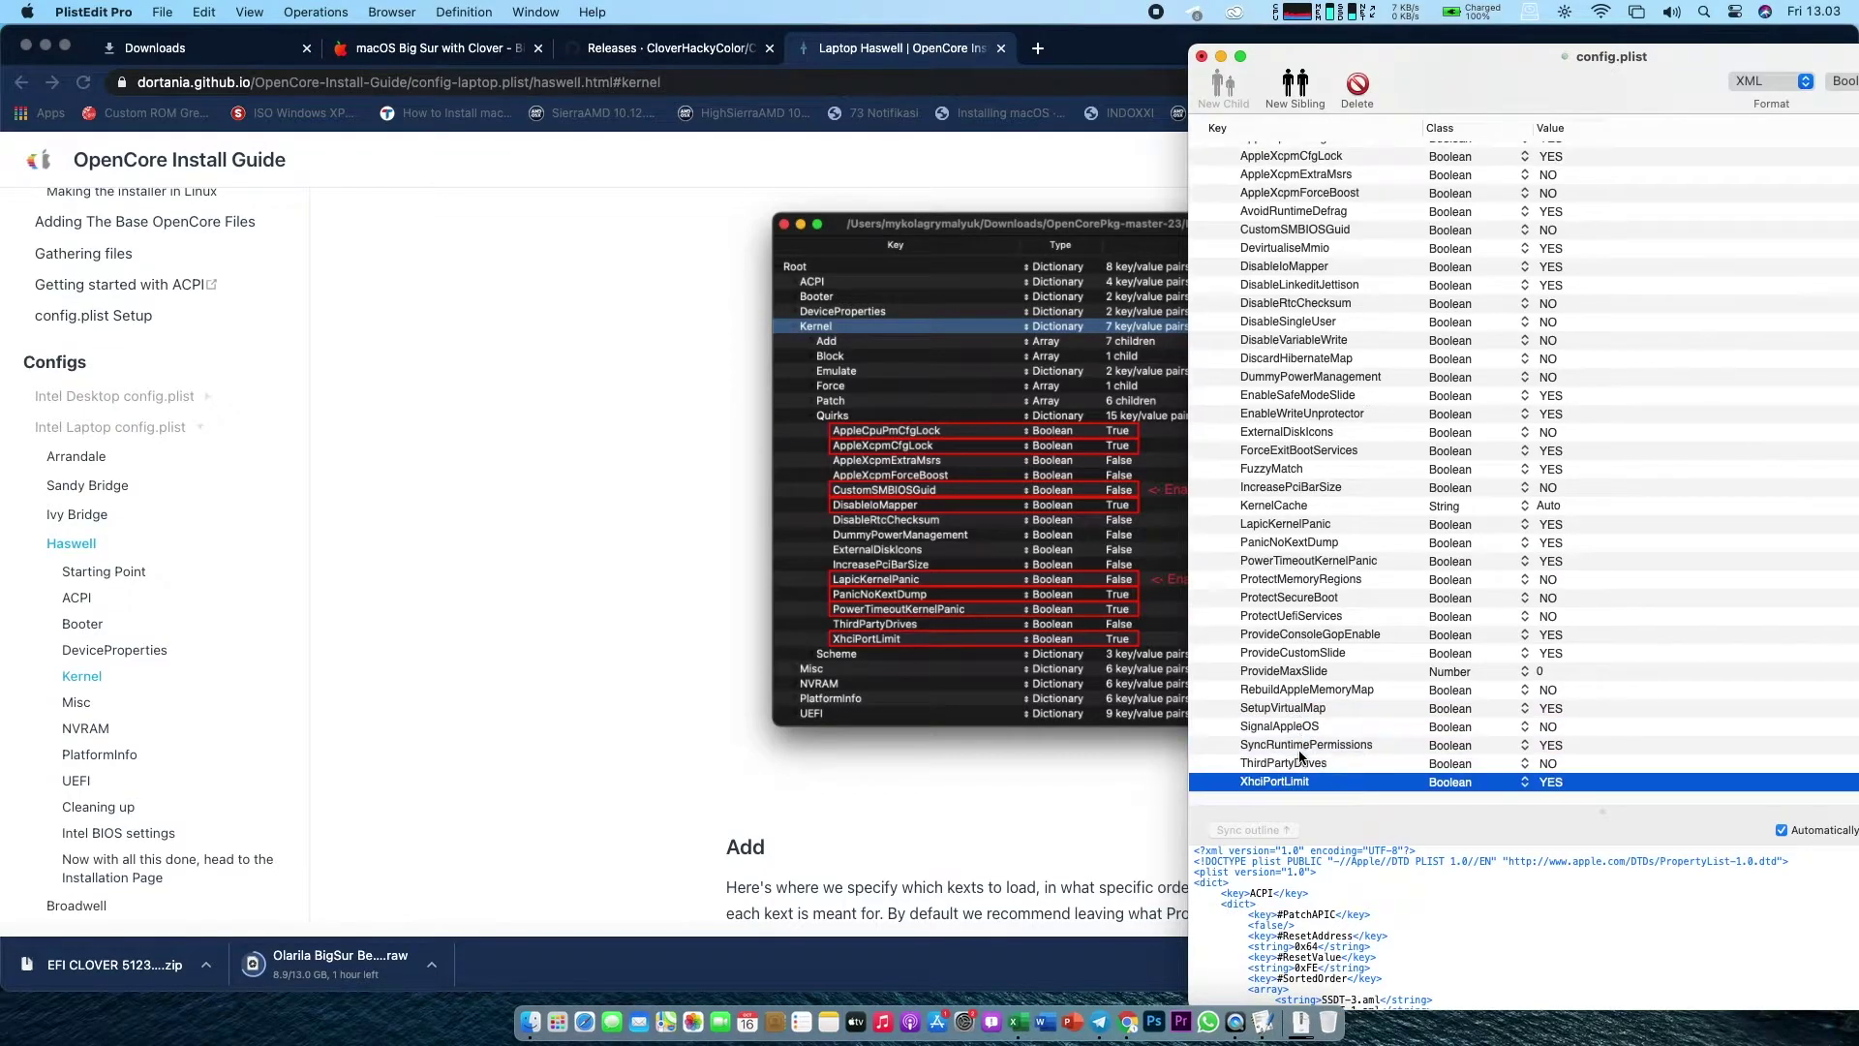
pyautogui.press('Up')
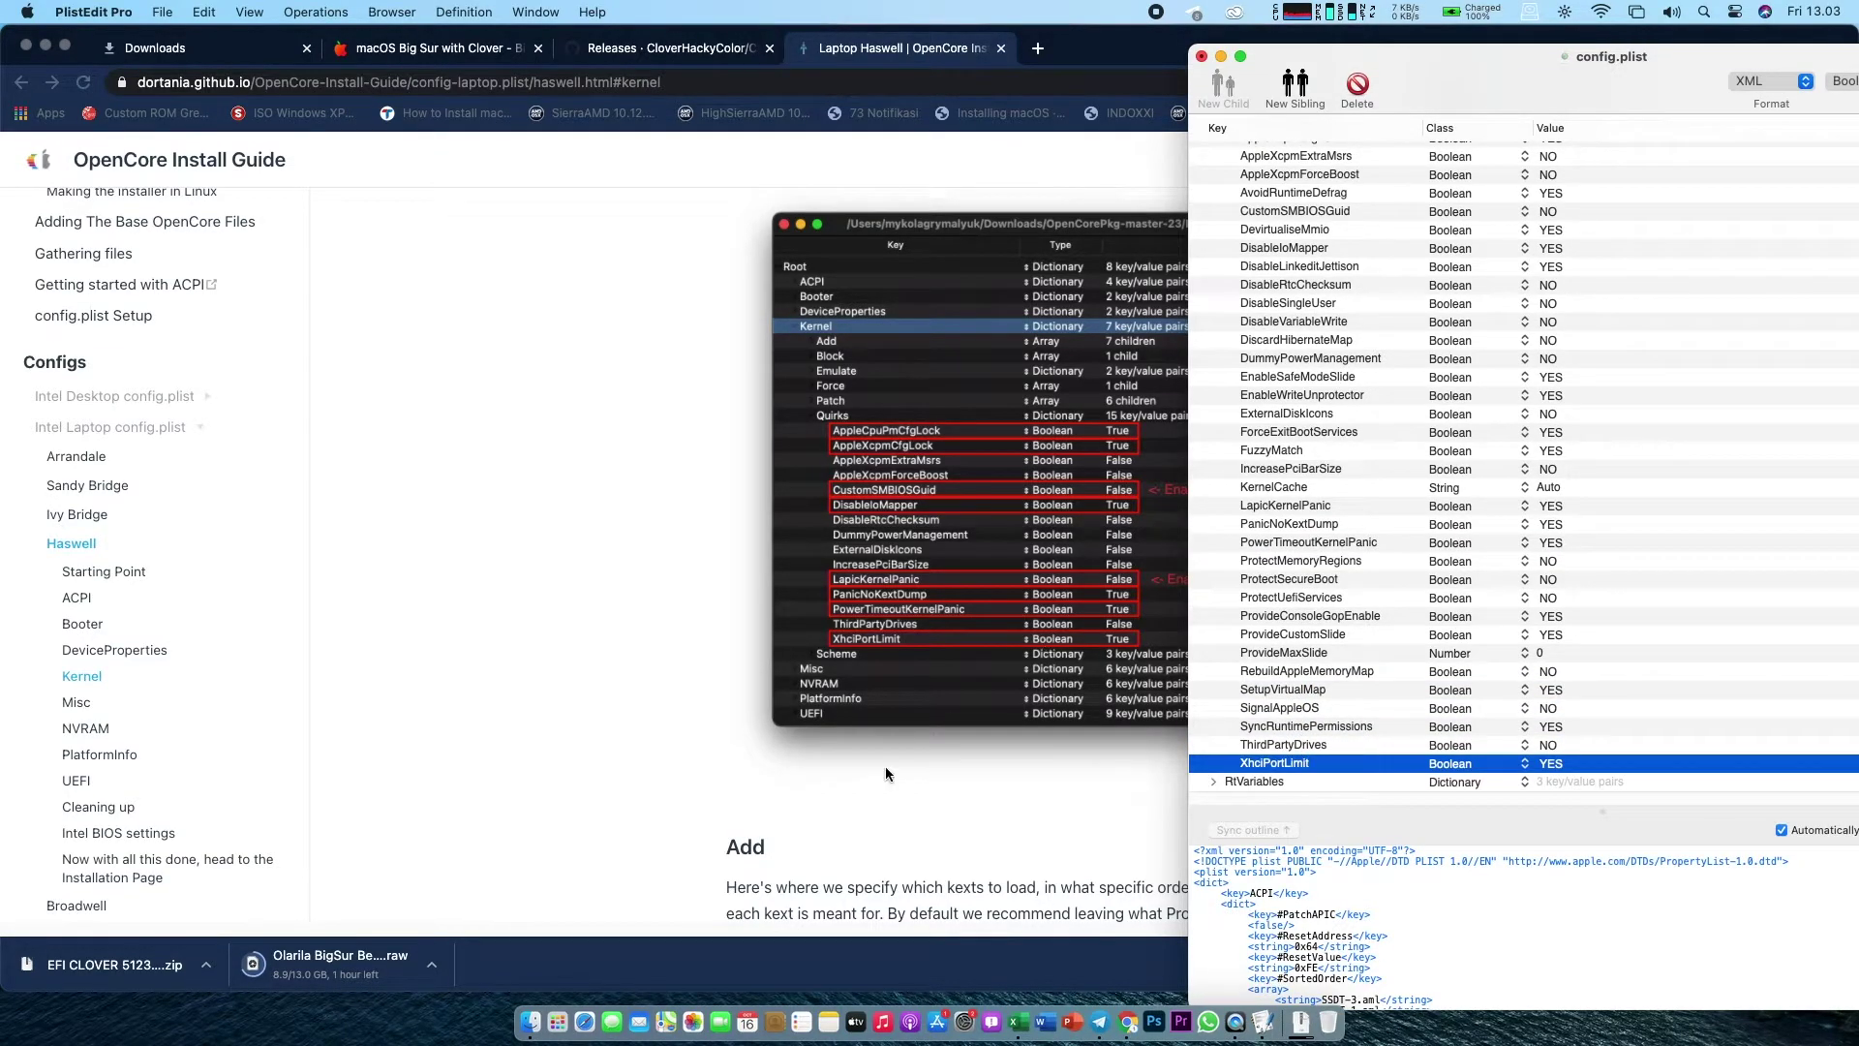
# Step: Switch to Chrome and review the guide's Kernel Quirks table with its CFG-Lock, VT-D and HP comments
pyautogui.click(726, 810)
pyautogui.scroll(-2, 726, 810)
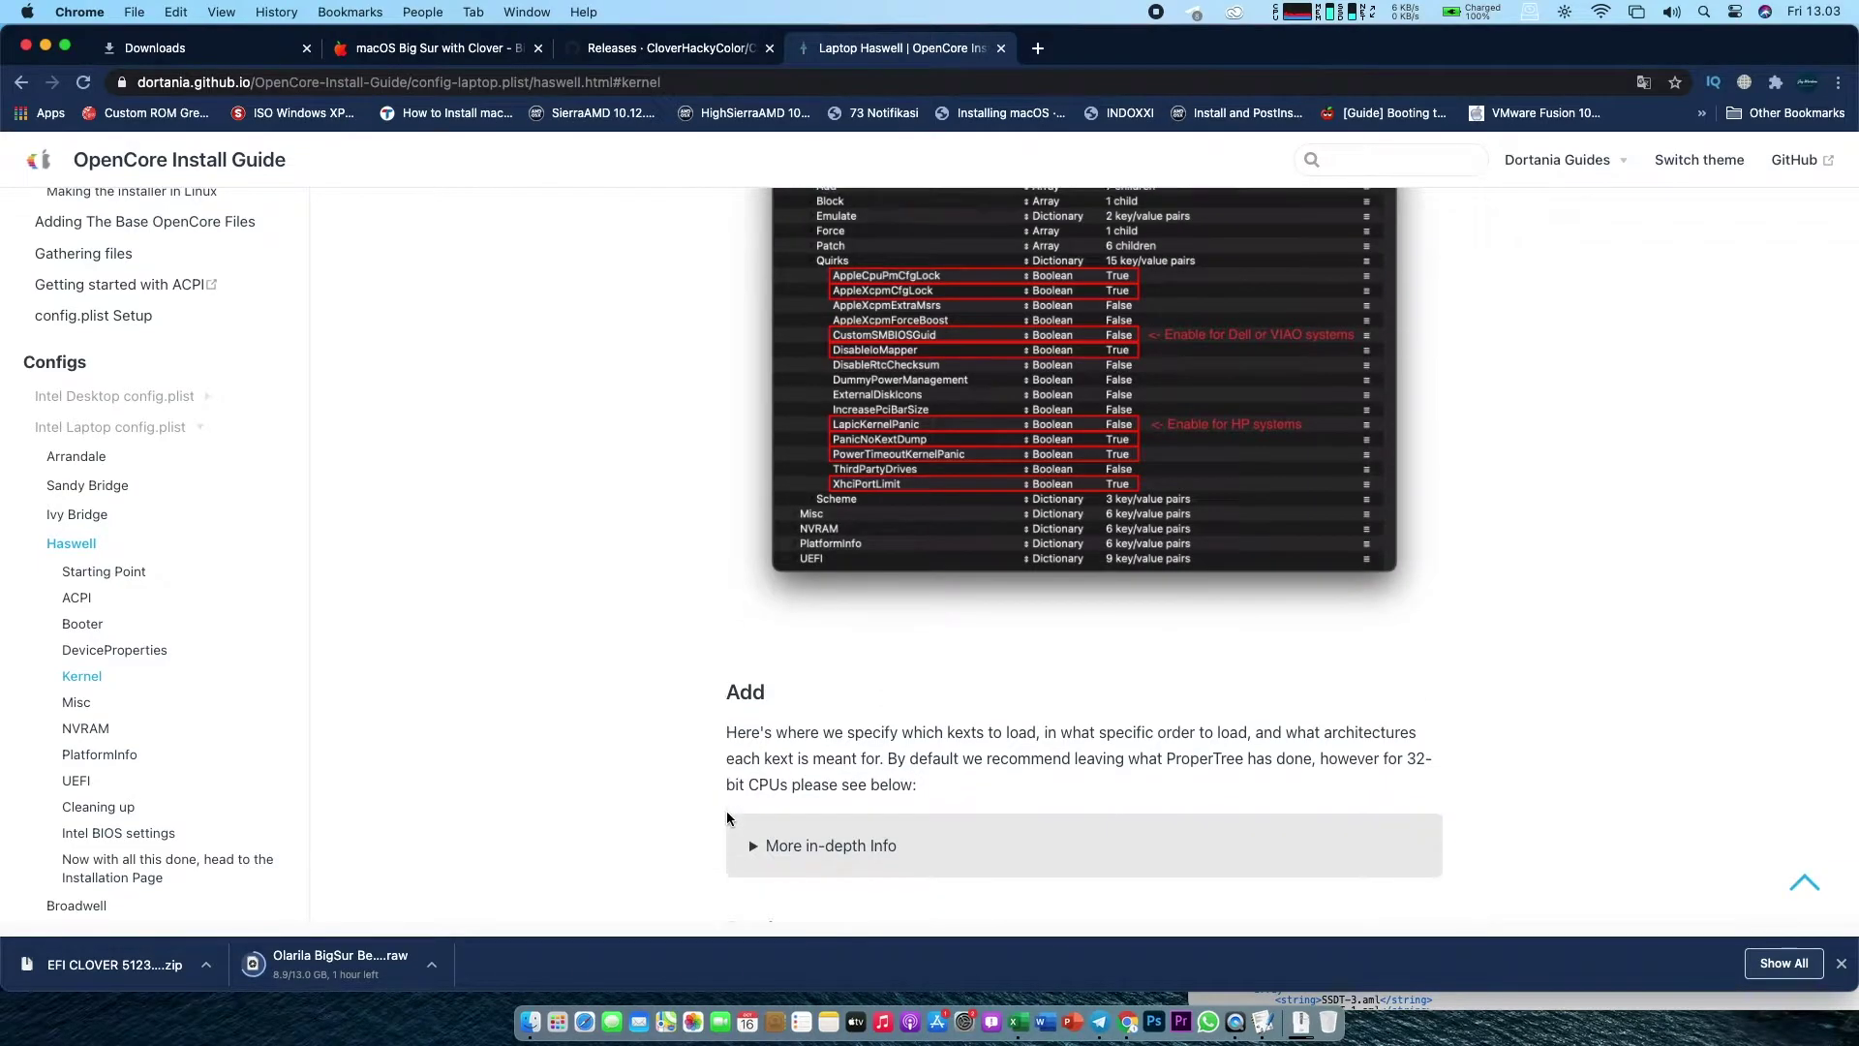
pyautogui.scroll(-10, 727, 818)
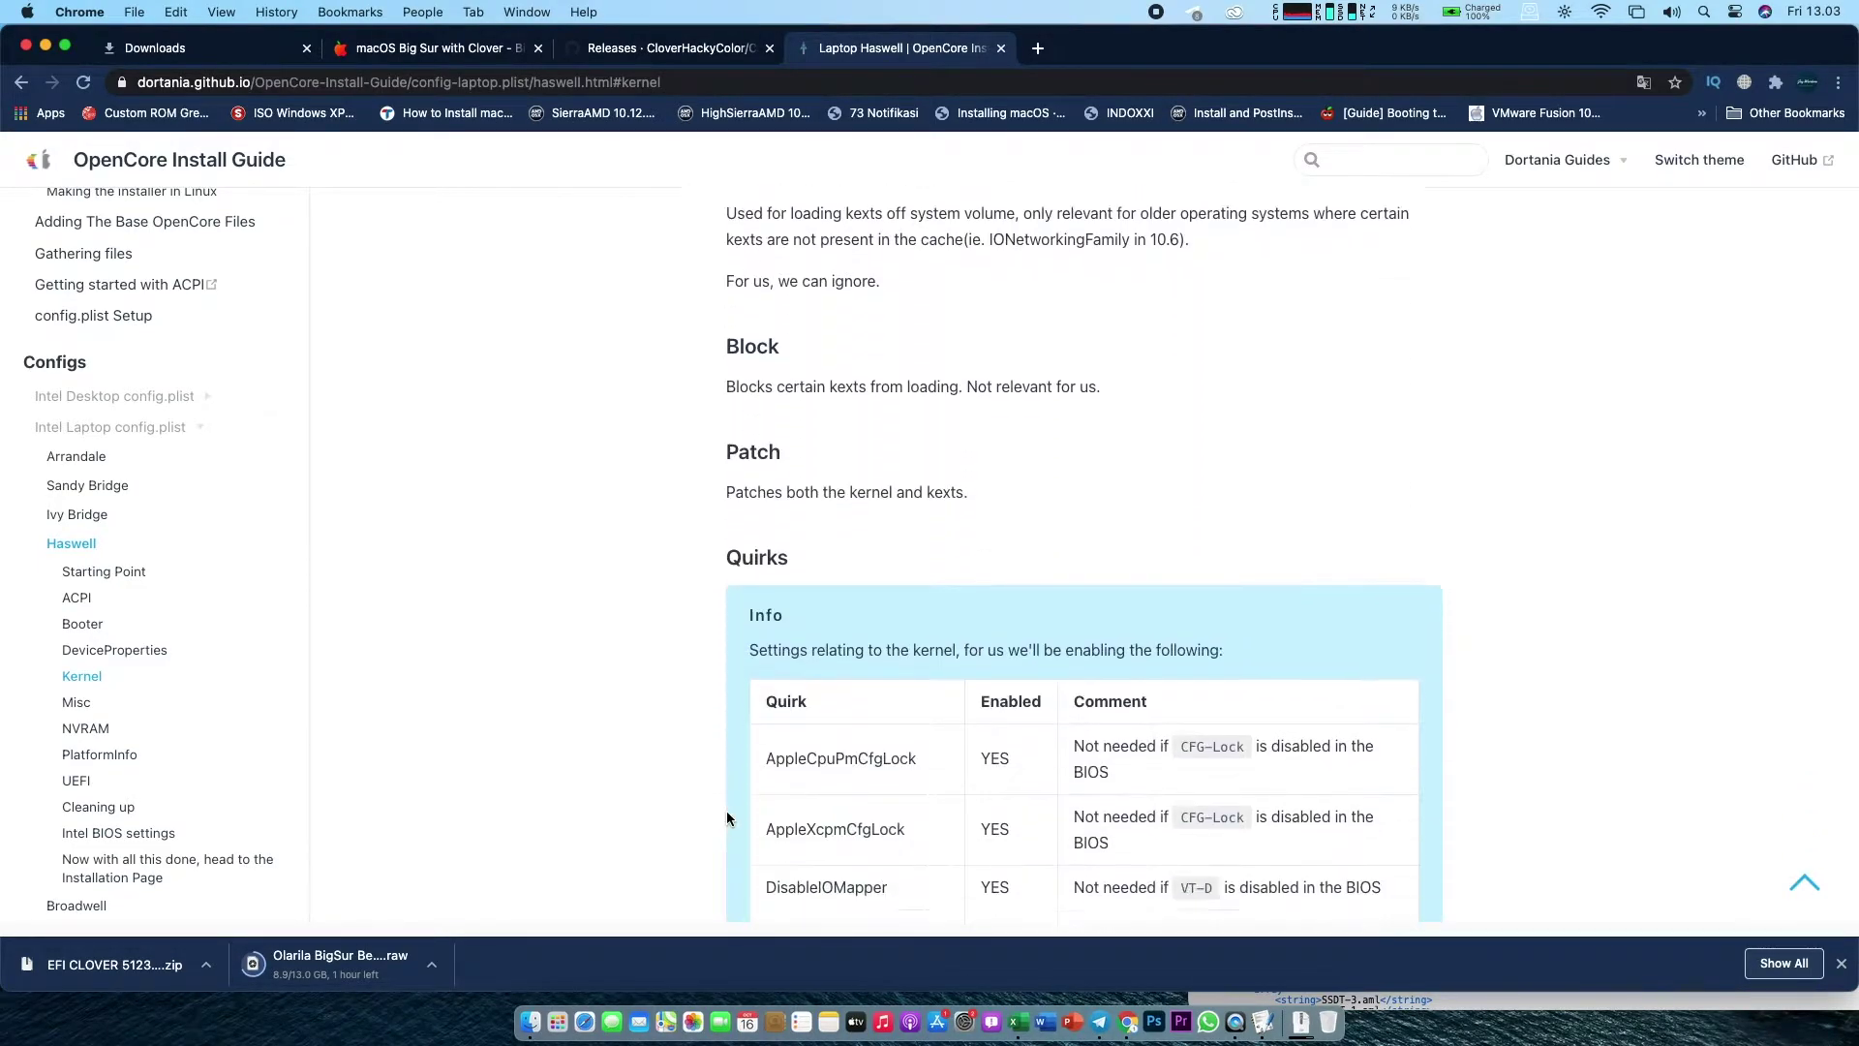
pyautogui.scroll(-10, 727, 818)
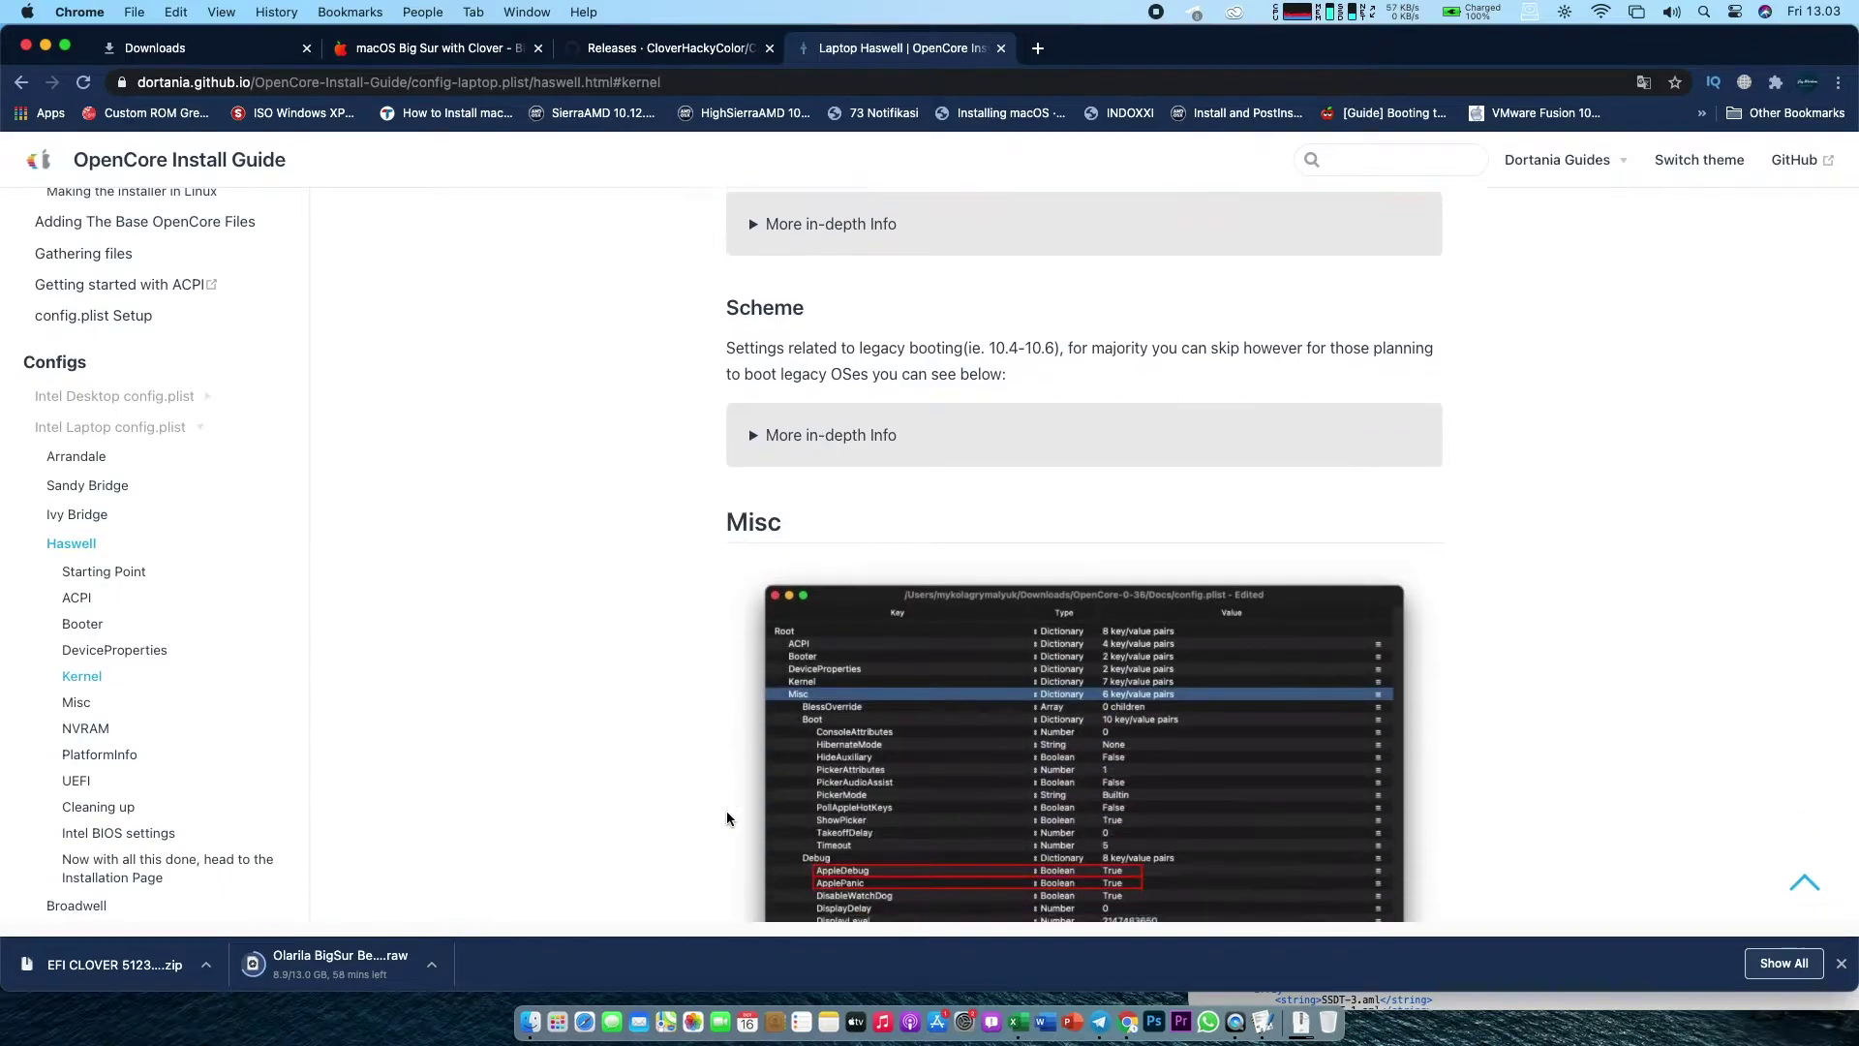
pyautogui.scroll(-2, 727, 818)
pyautogui.scroll(1, 727, 818)
pyautogui.scroll(5, 727, 818)
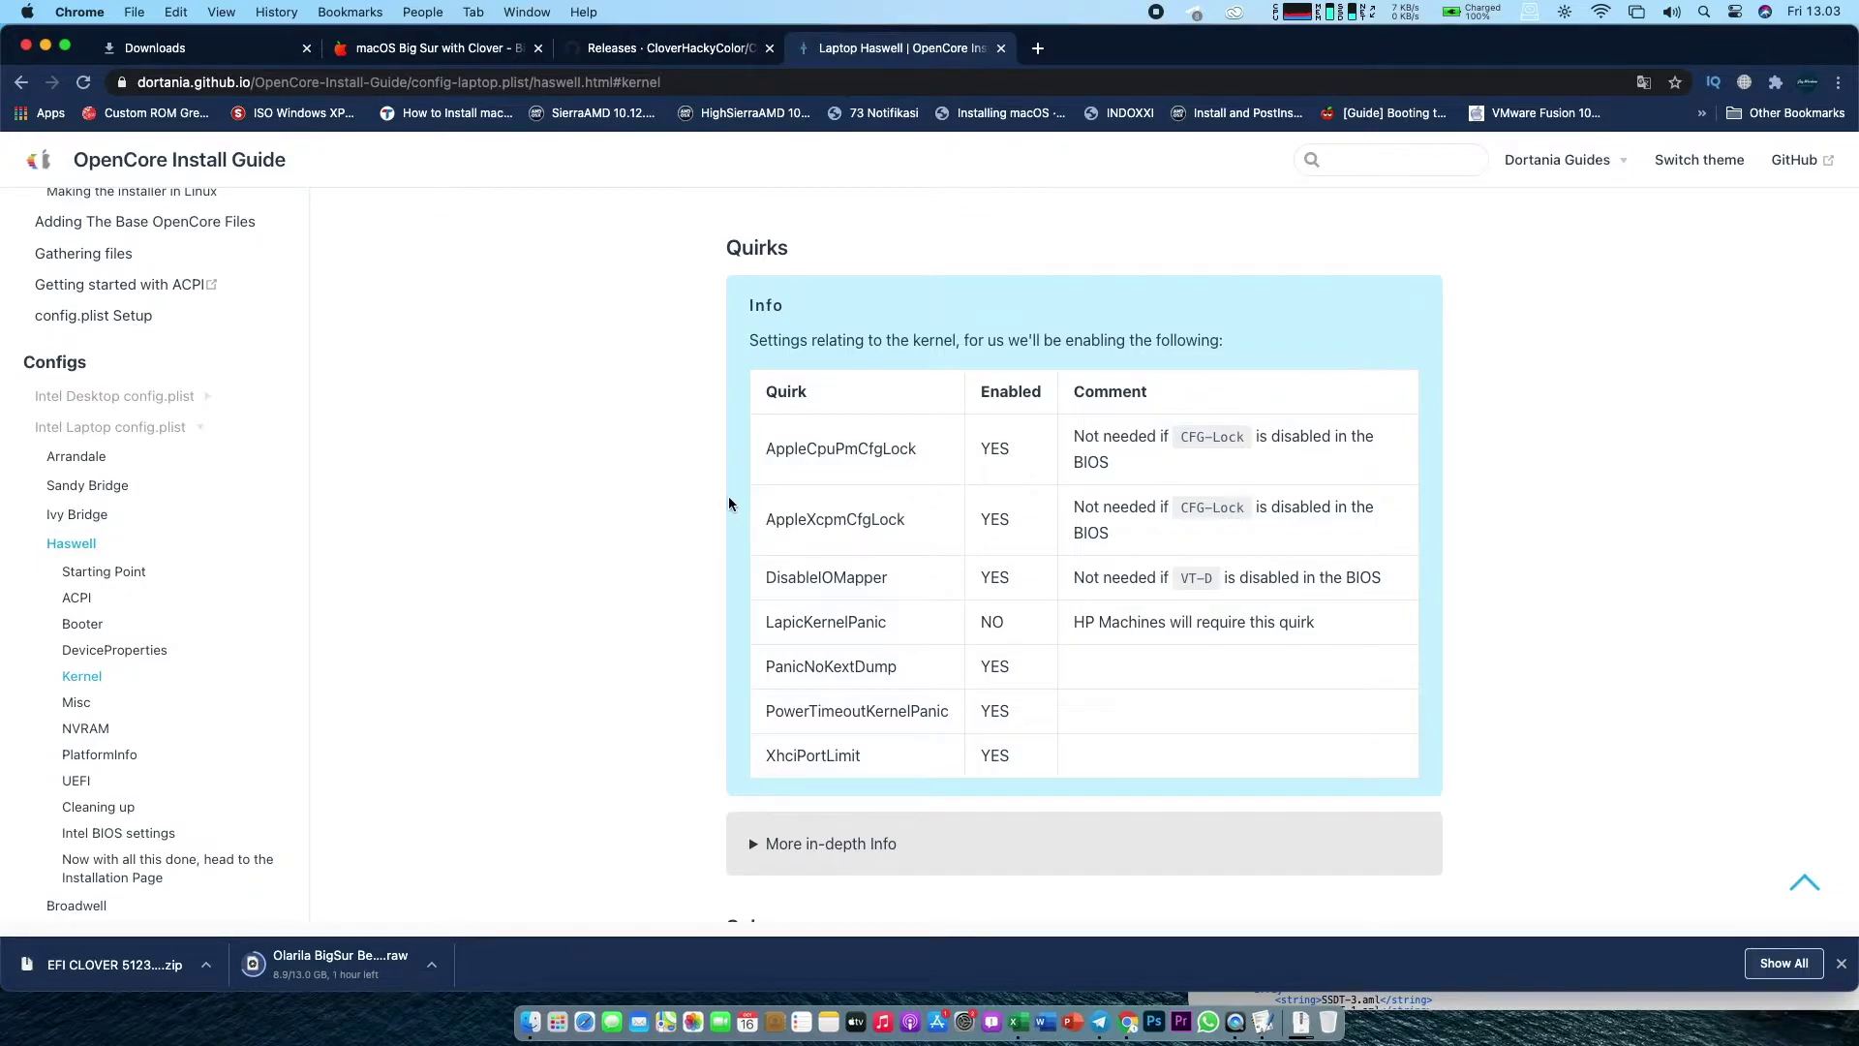
pyautogui.scroll(-6, 673, 526)
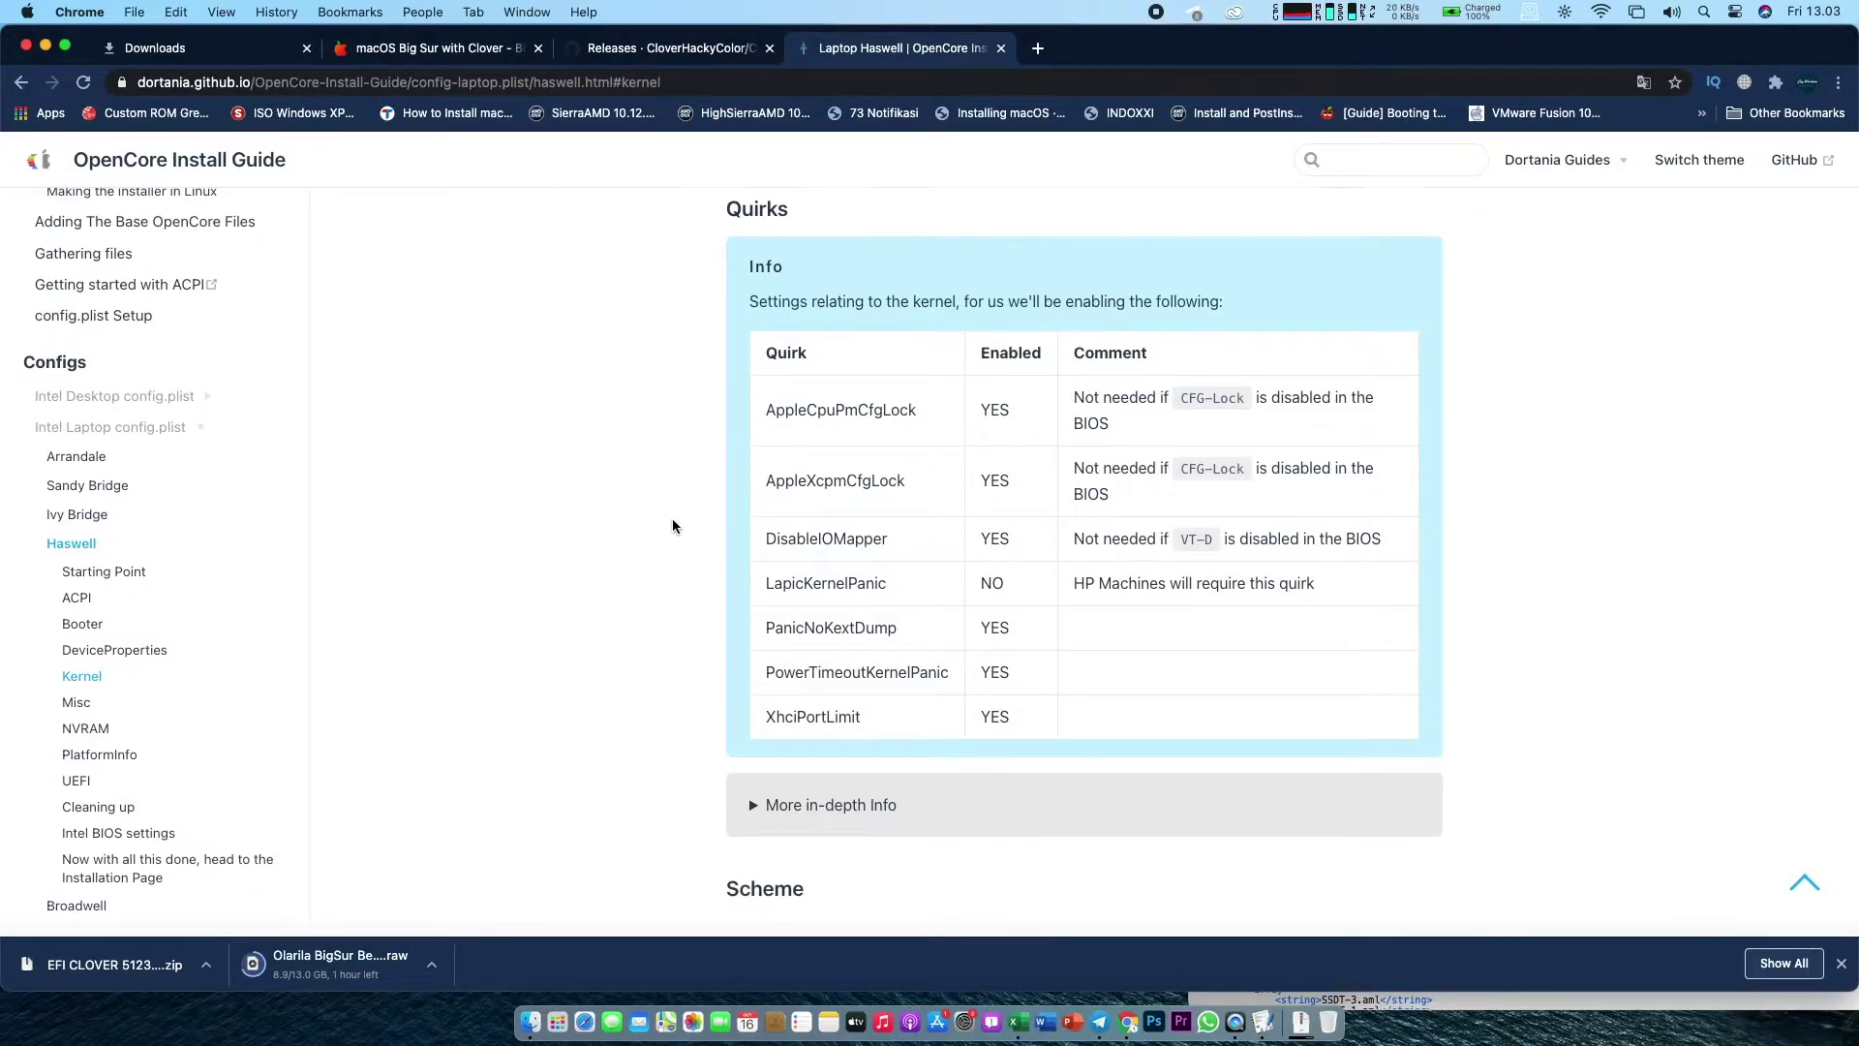
# Step: Review the guide's Misc and NVRAM sections, including the Debug, Security and boot-args settings
pyautogui.scroll(-10, 673, 523)
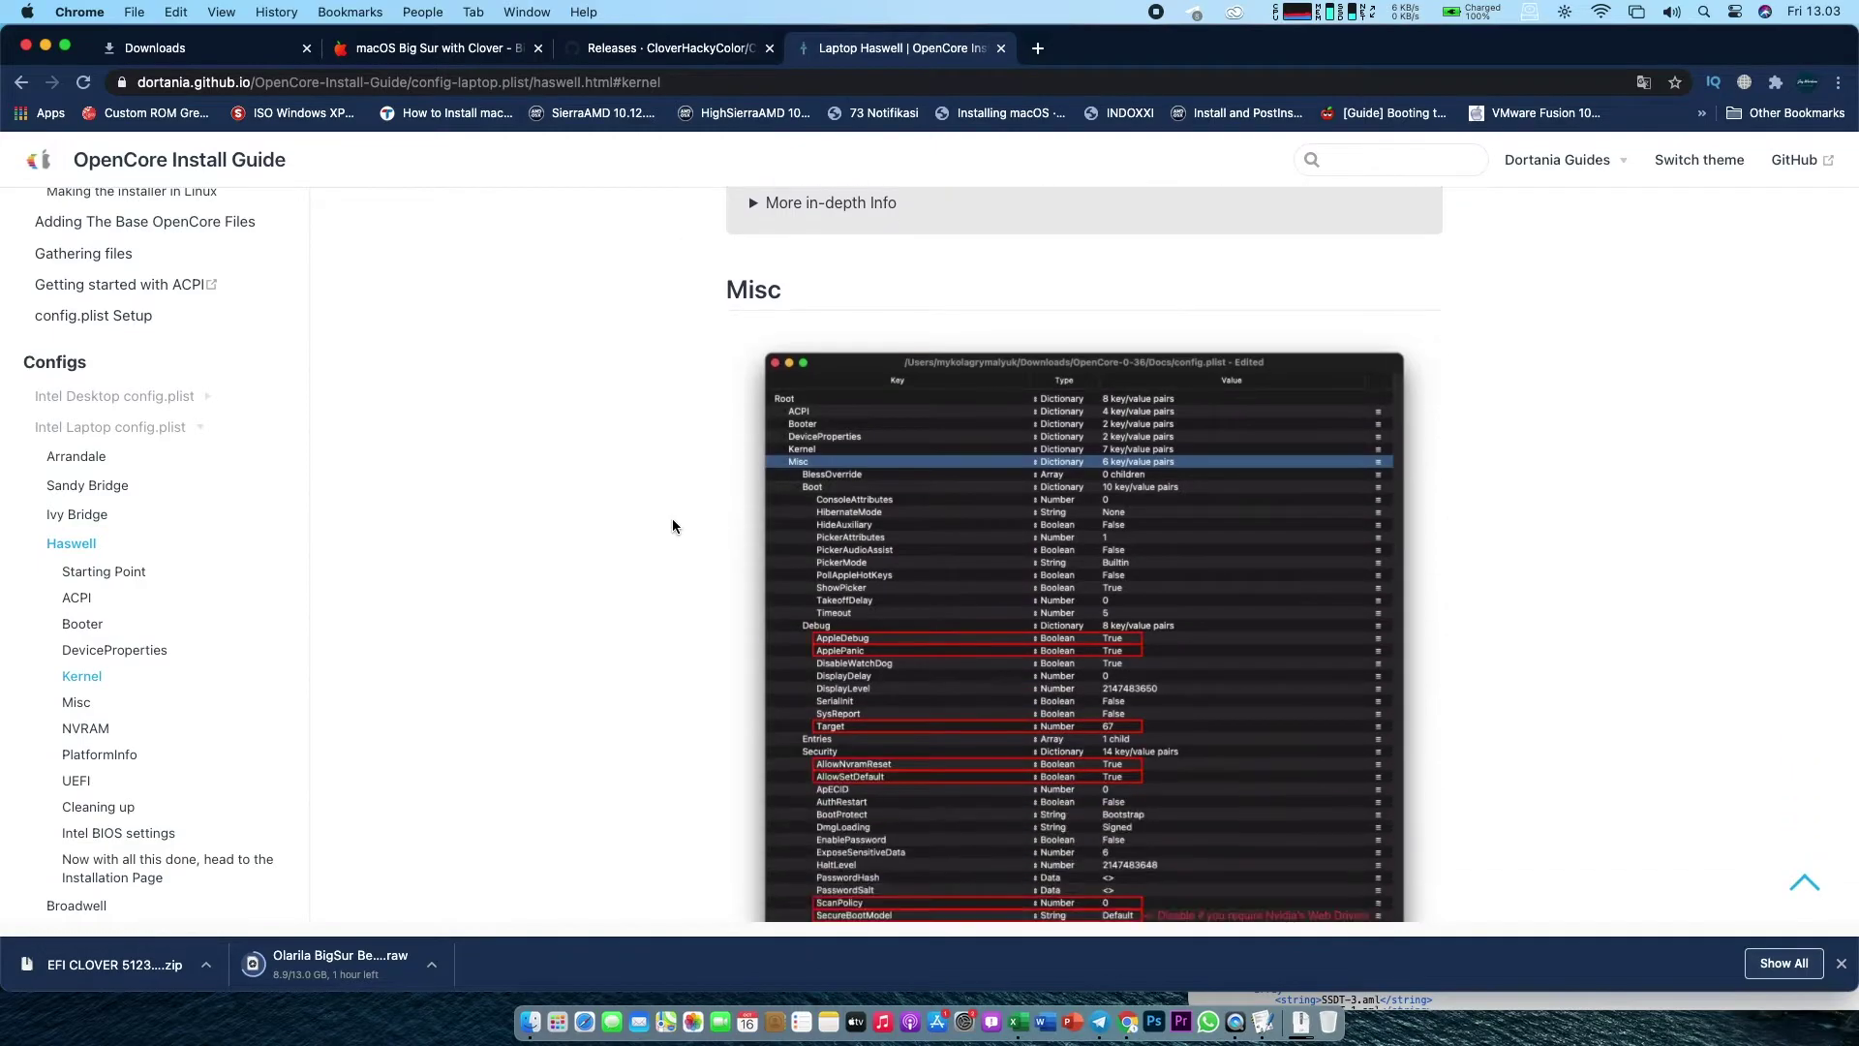
pyautogui.scroll(-10, 672, 519)
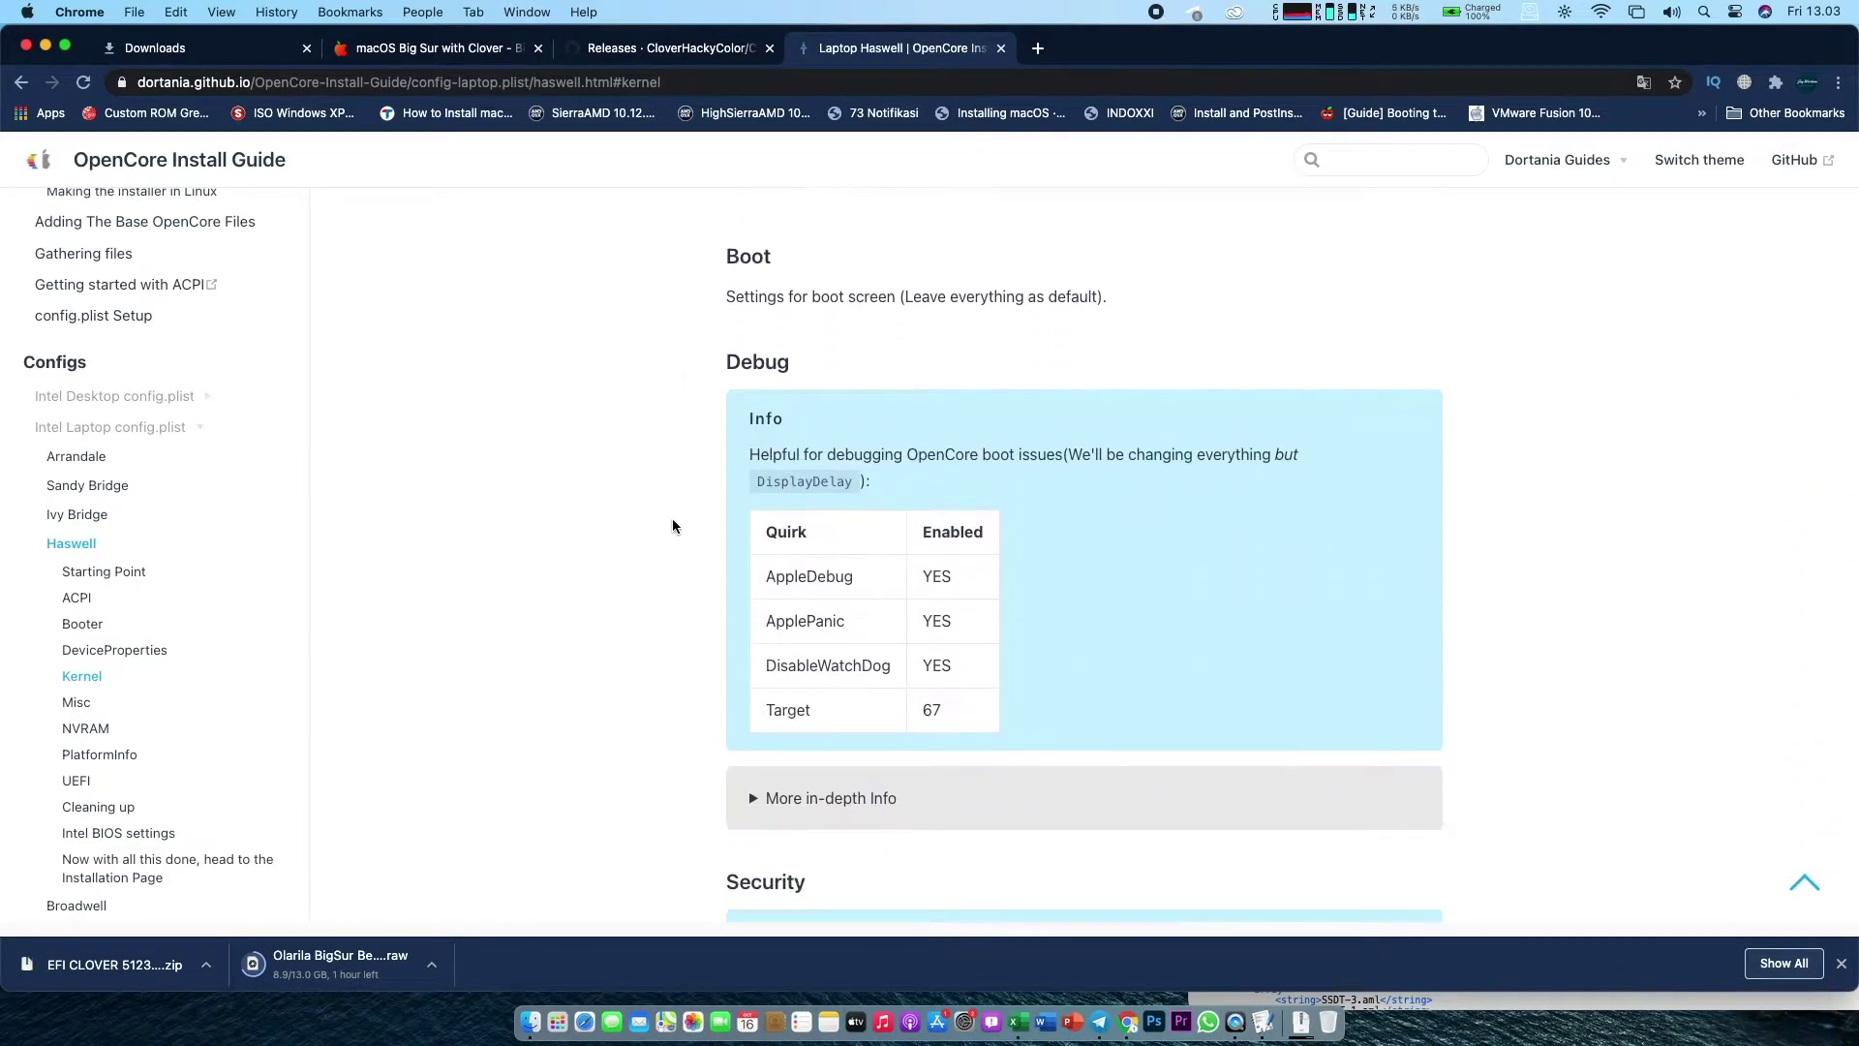
pyautogui.scroll(-10, 672, 526)
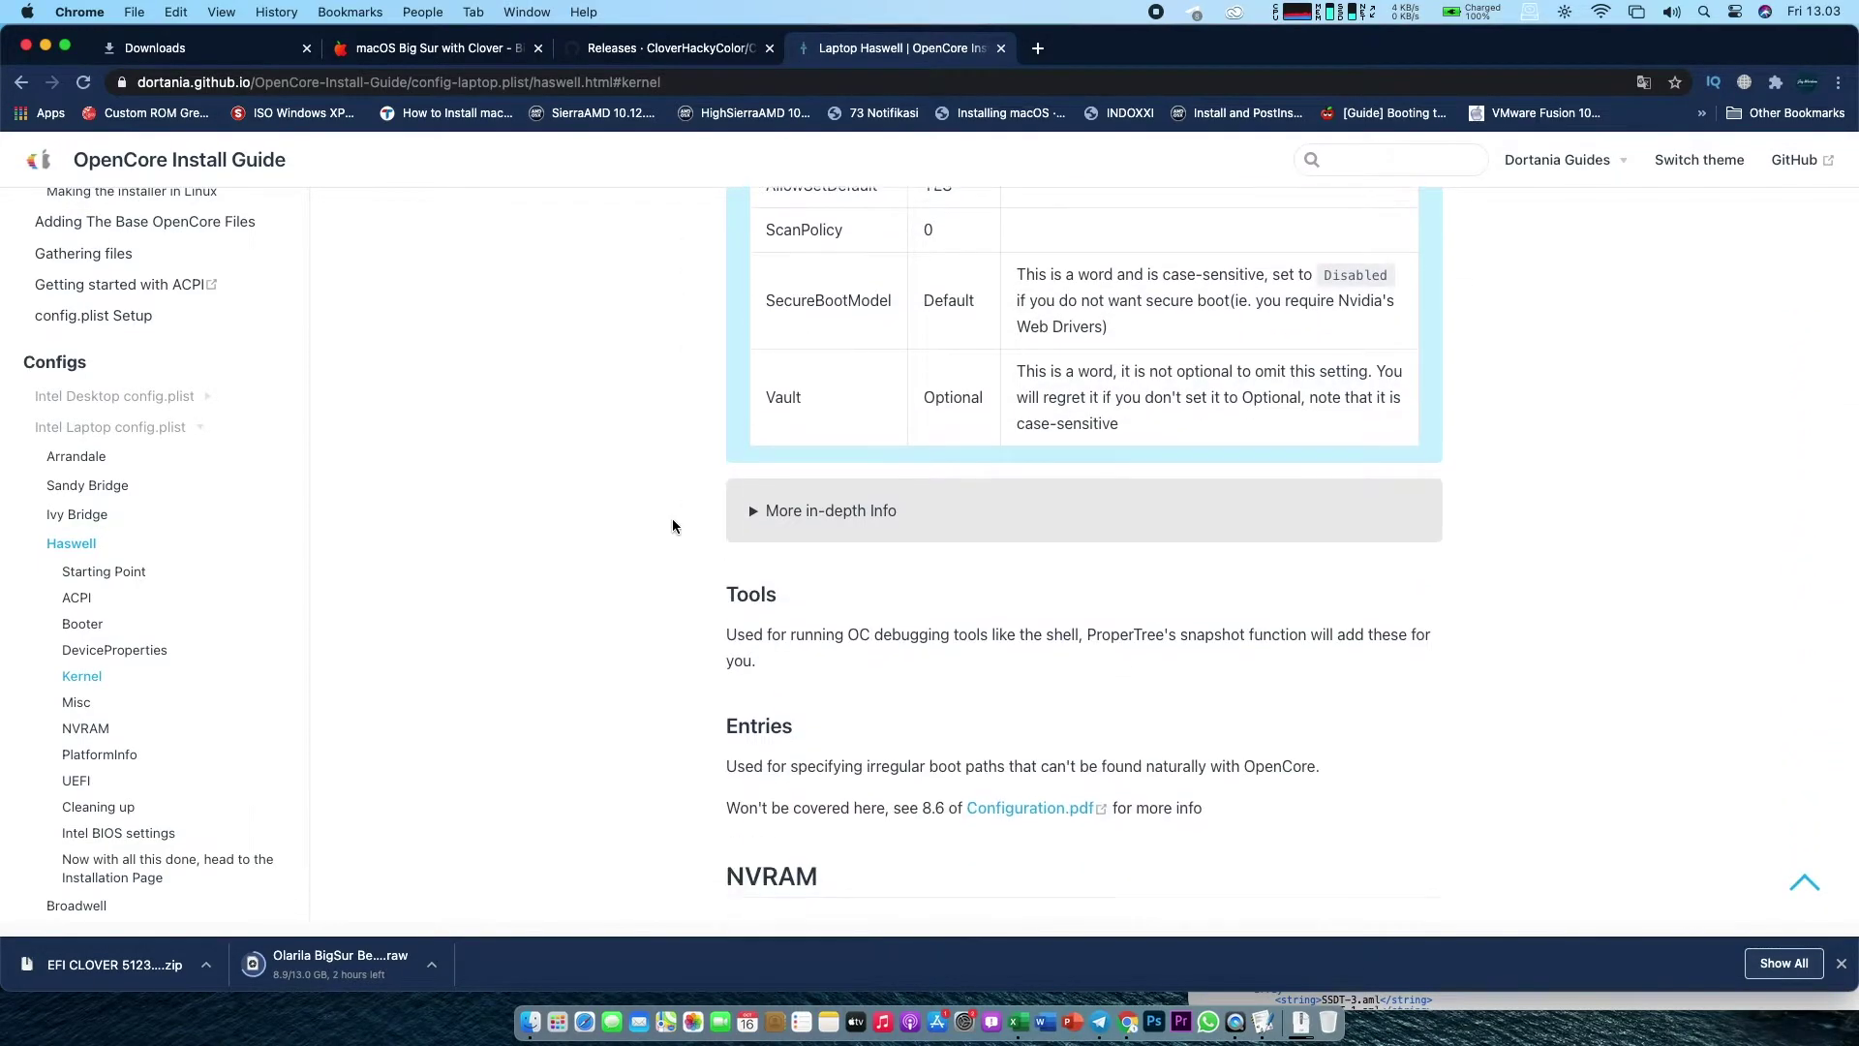
pyautogui.scroll(-8, 672, 526)
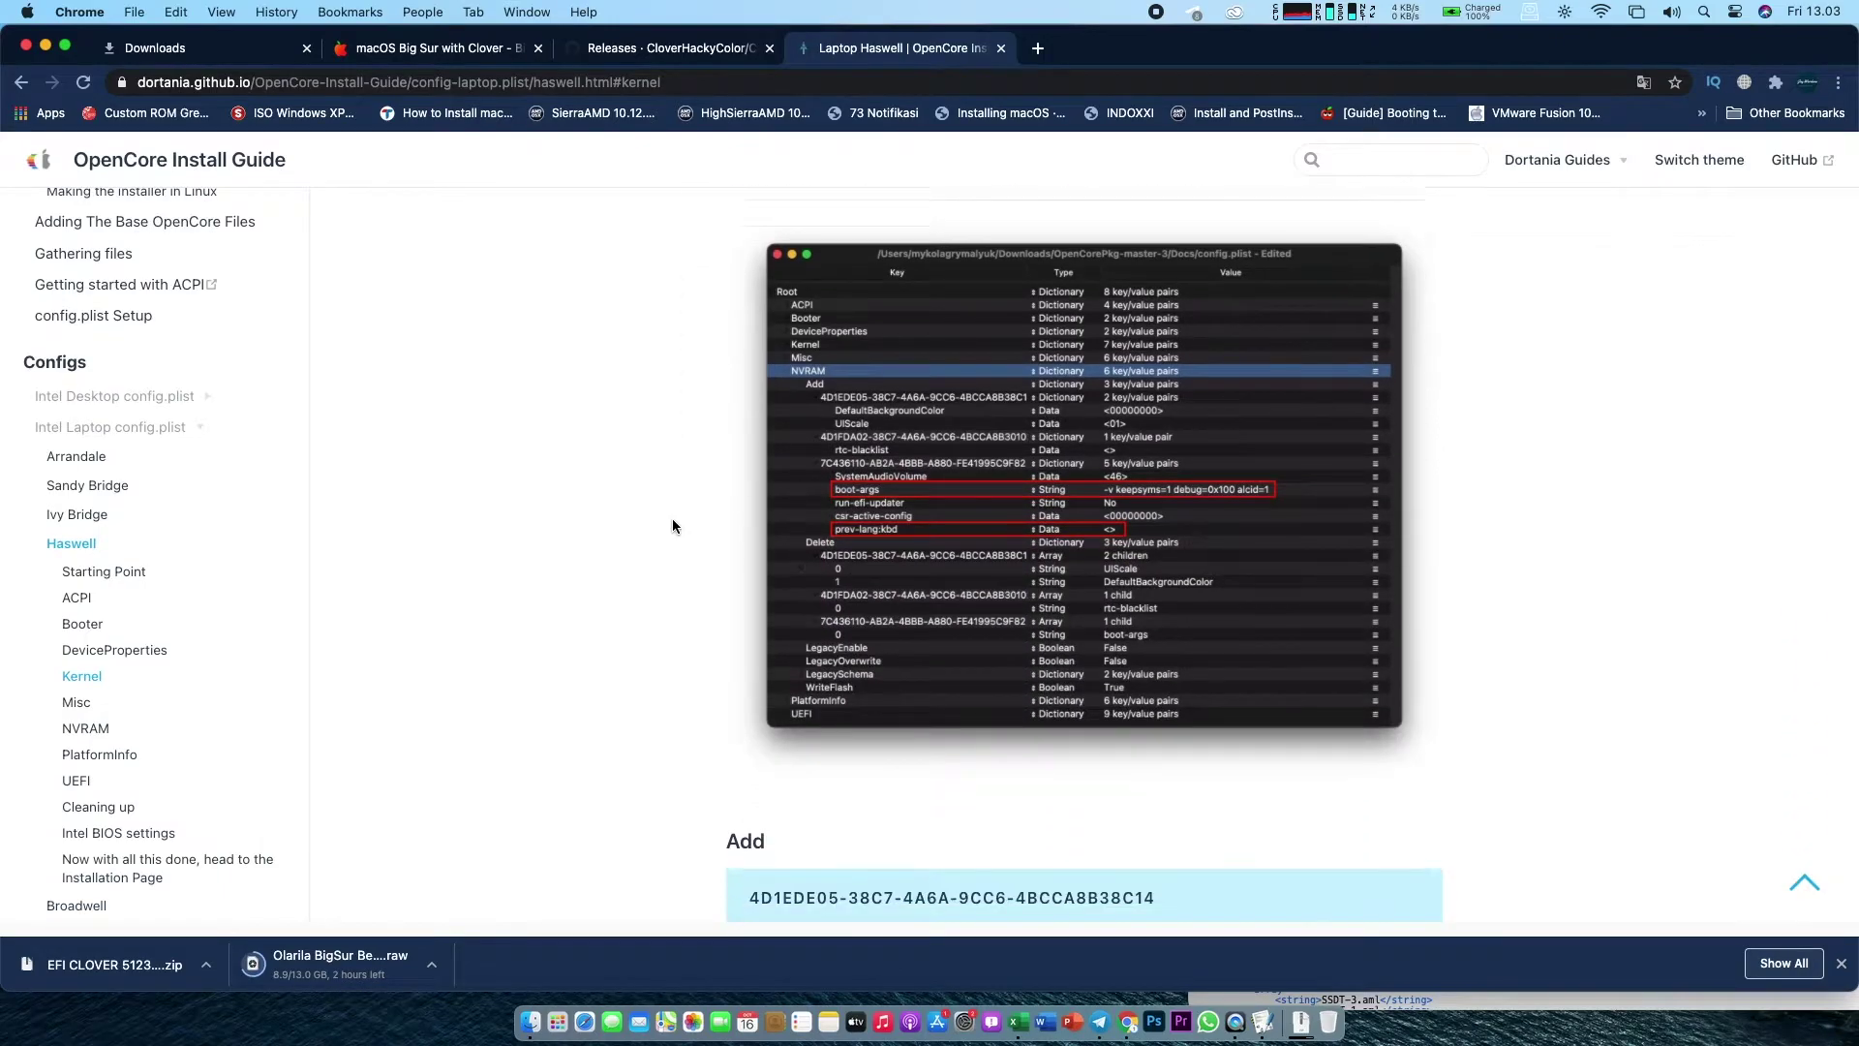
pyautogui.scroll(-10, 672, 526)
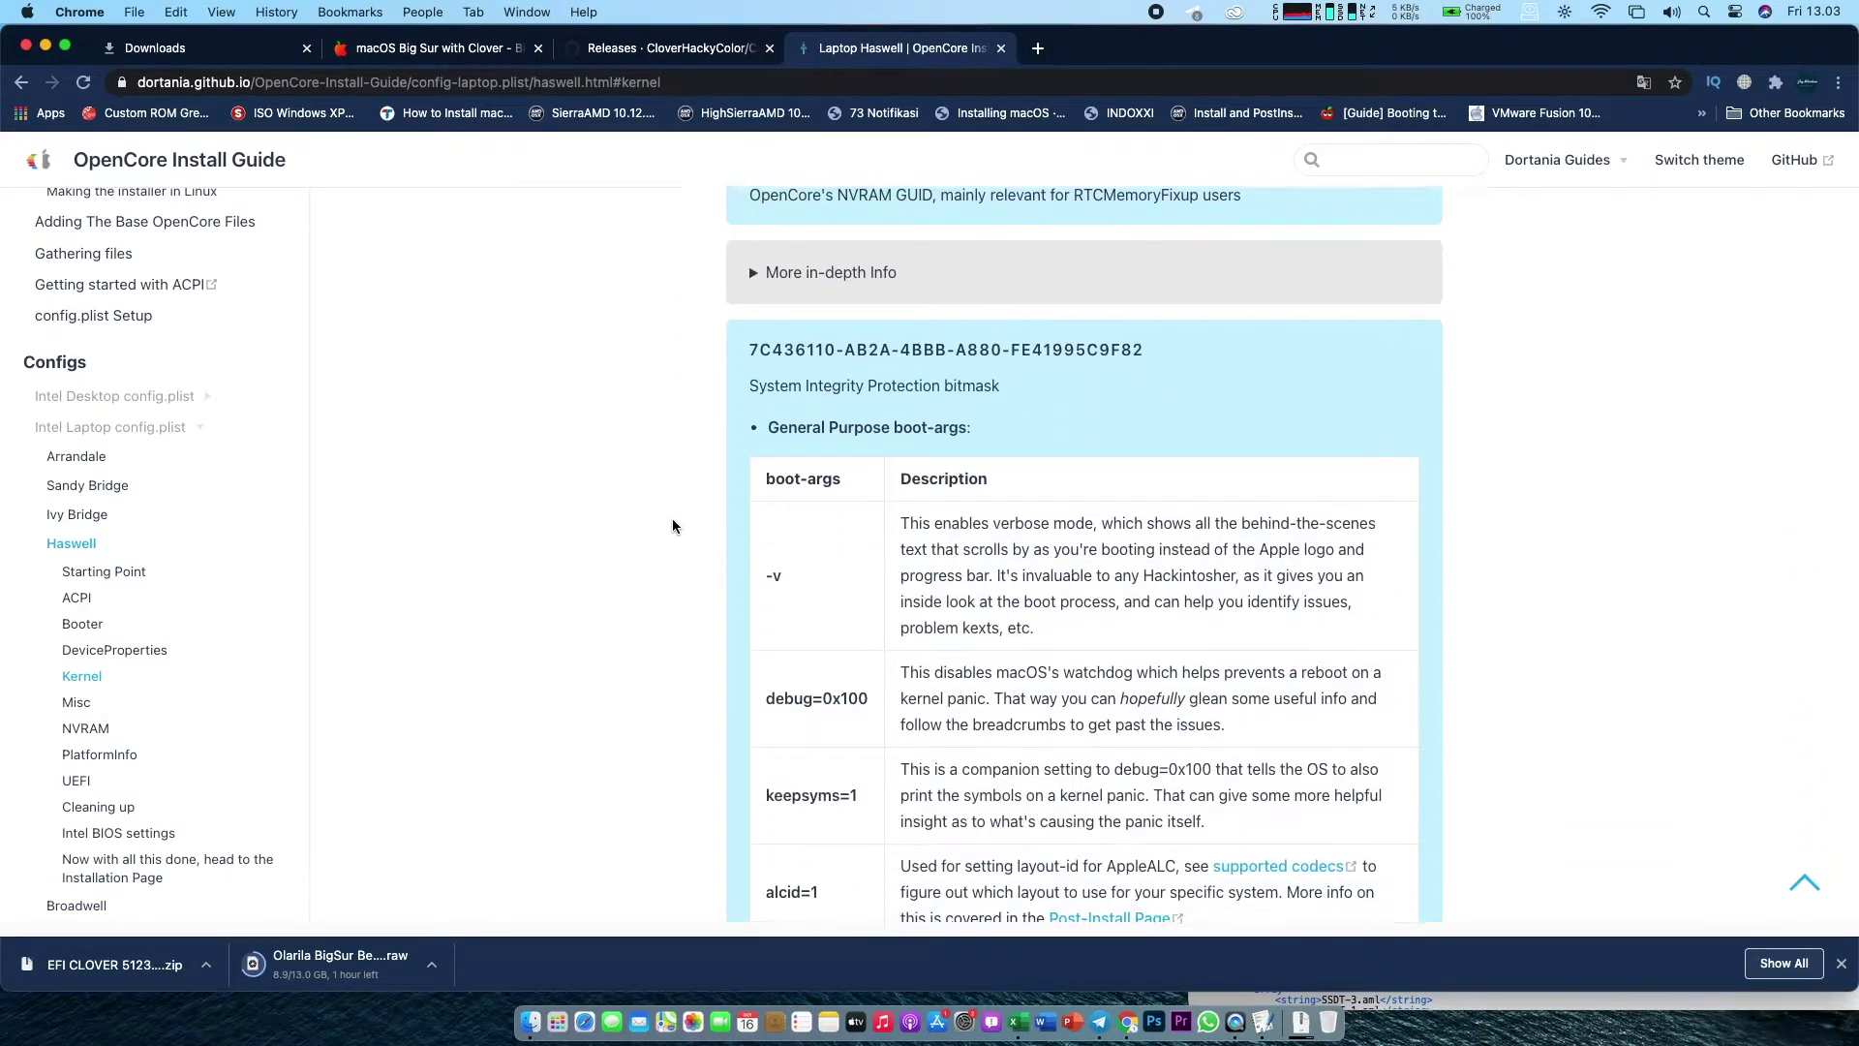
pyautogui.scroll(-10, 672, 525)
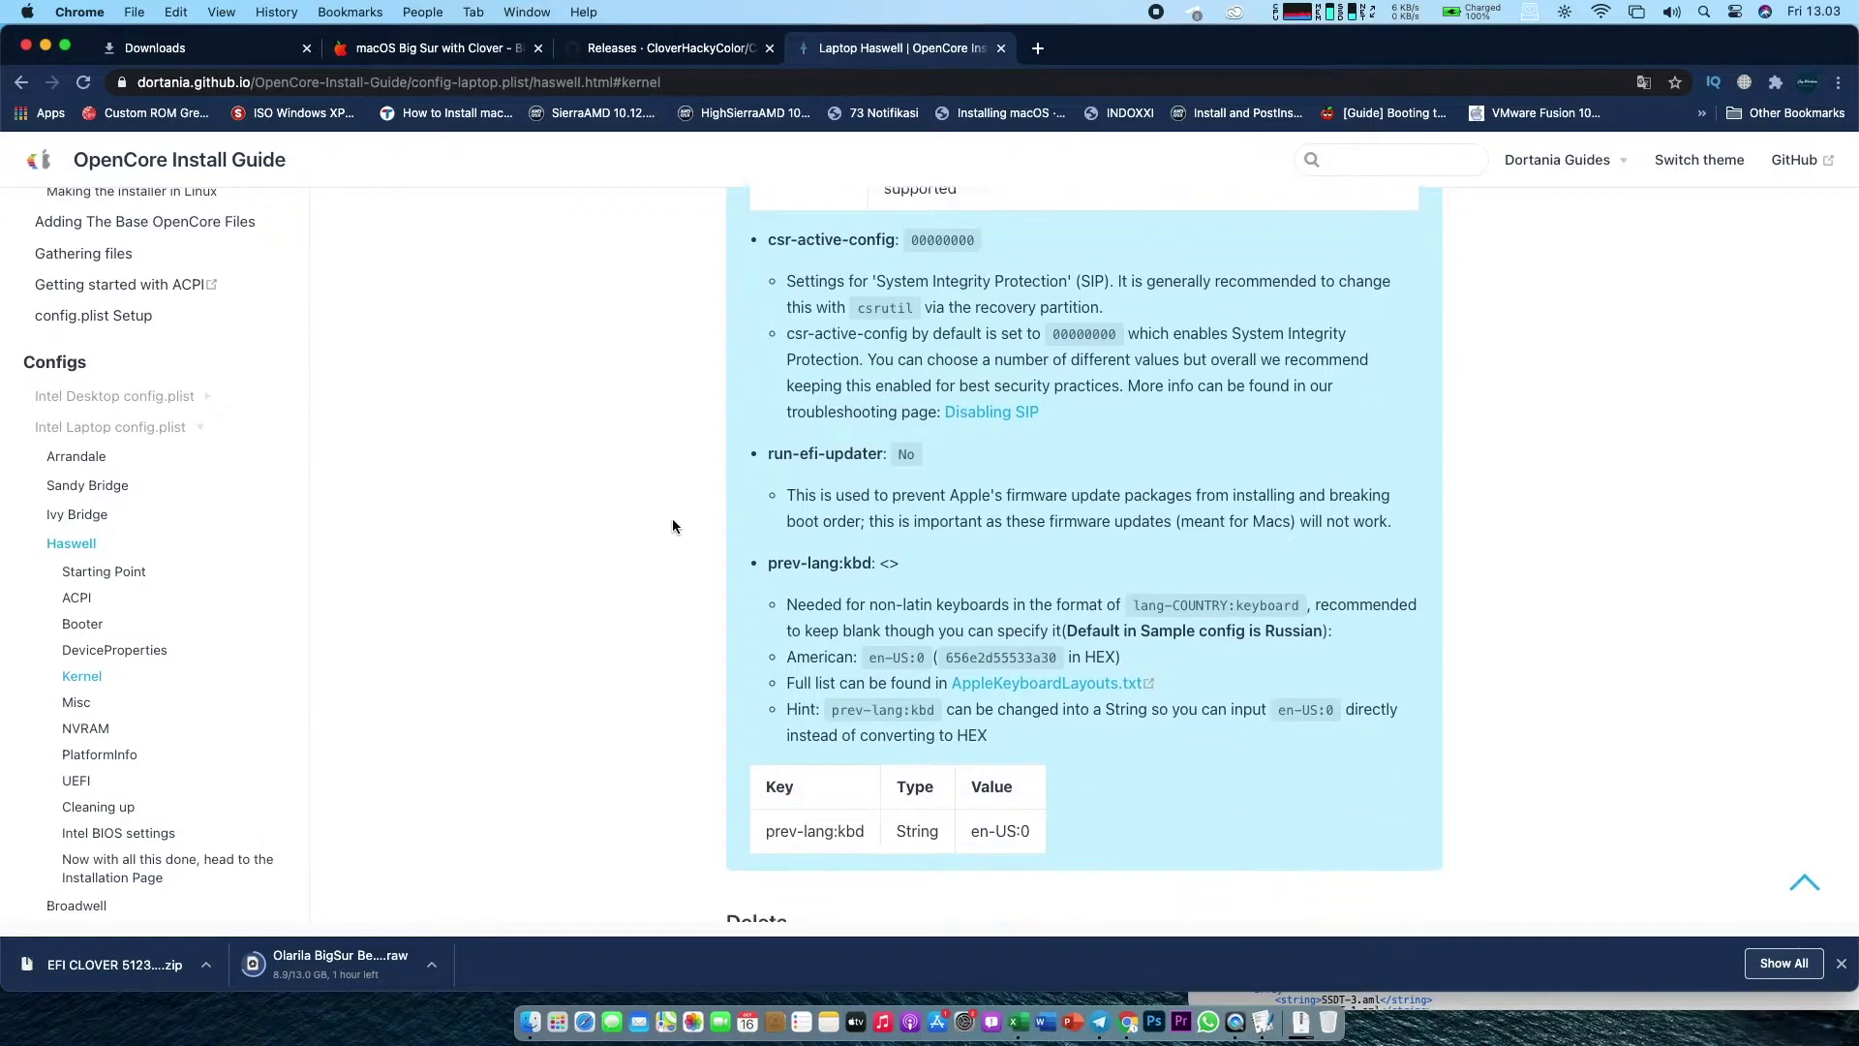
# Step: Read through the guide's PlatformInfo, UEFI and Cleaning up sections down to the Intel BIOS settings
pyautogui.scroll(-10, 672, 526)
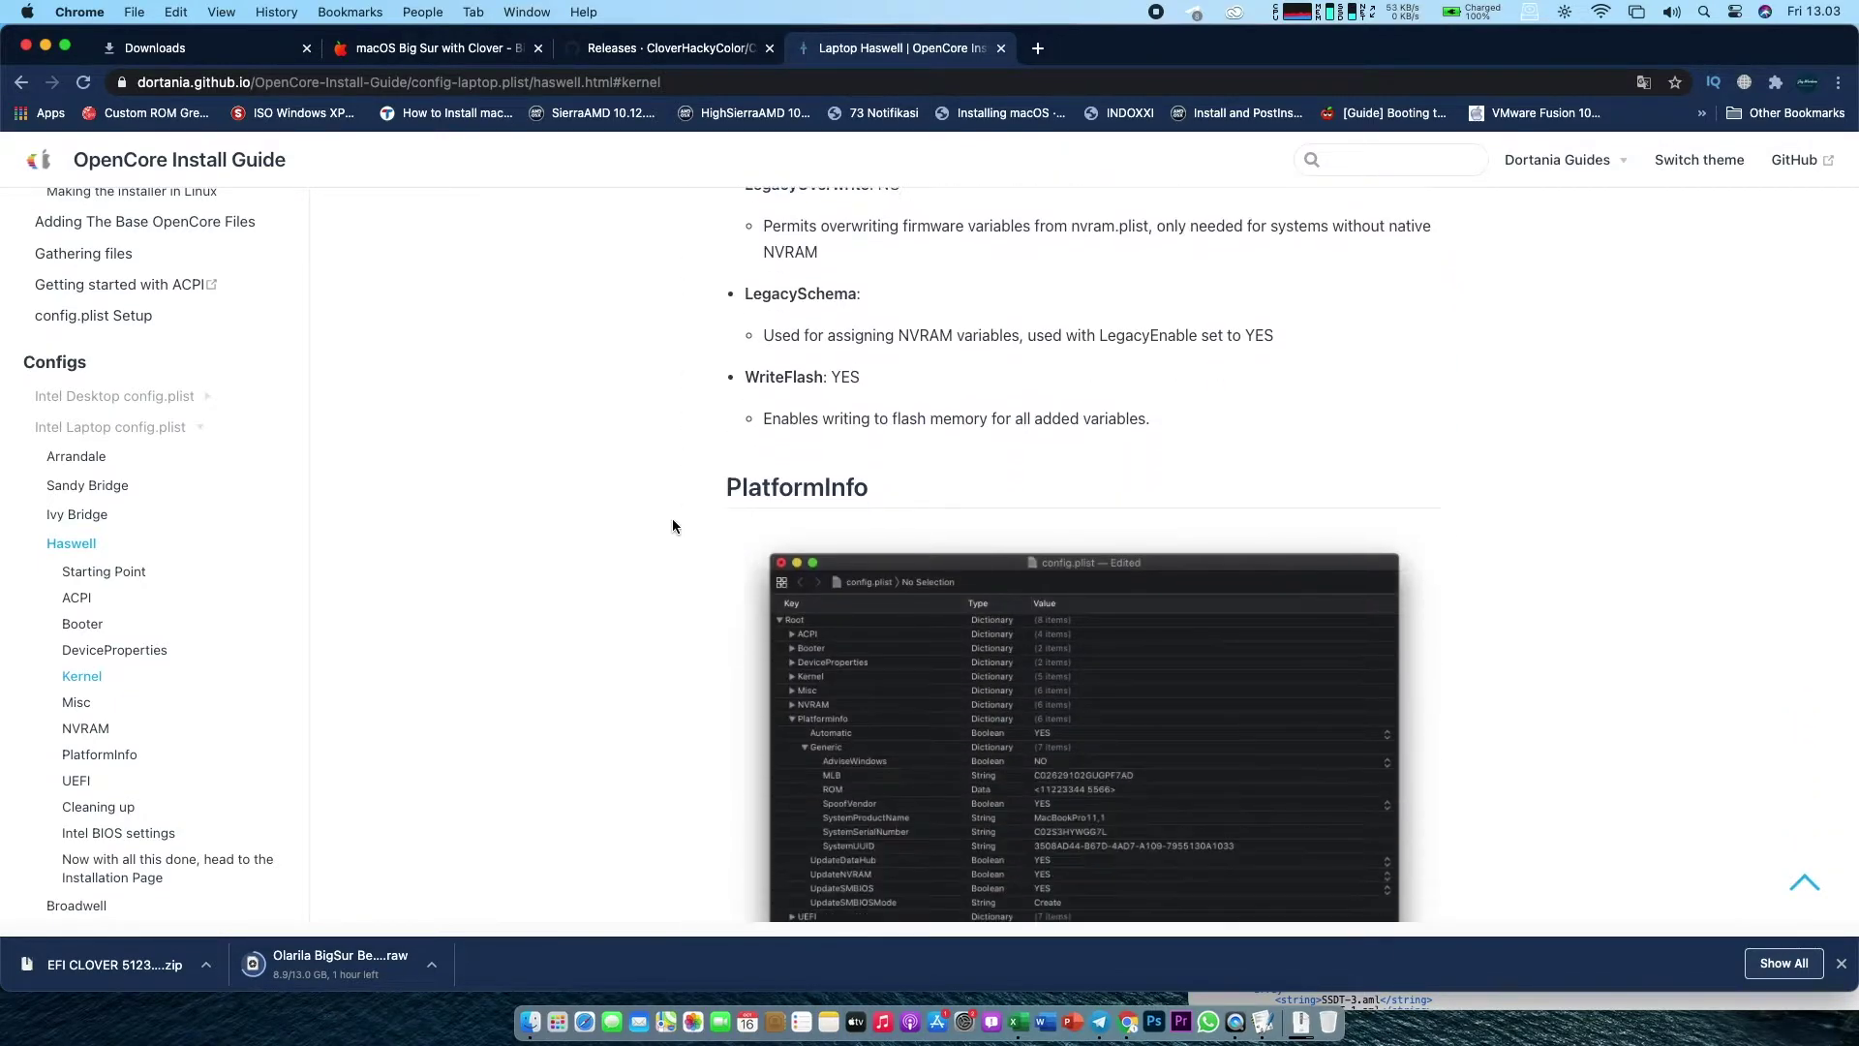
pyautogui.scroll(-10, 671, 525)
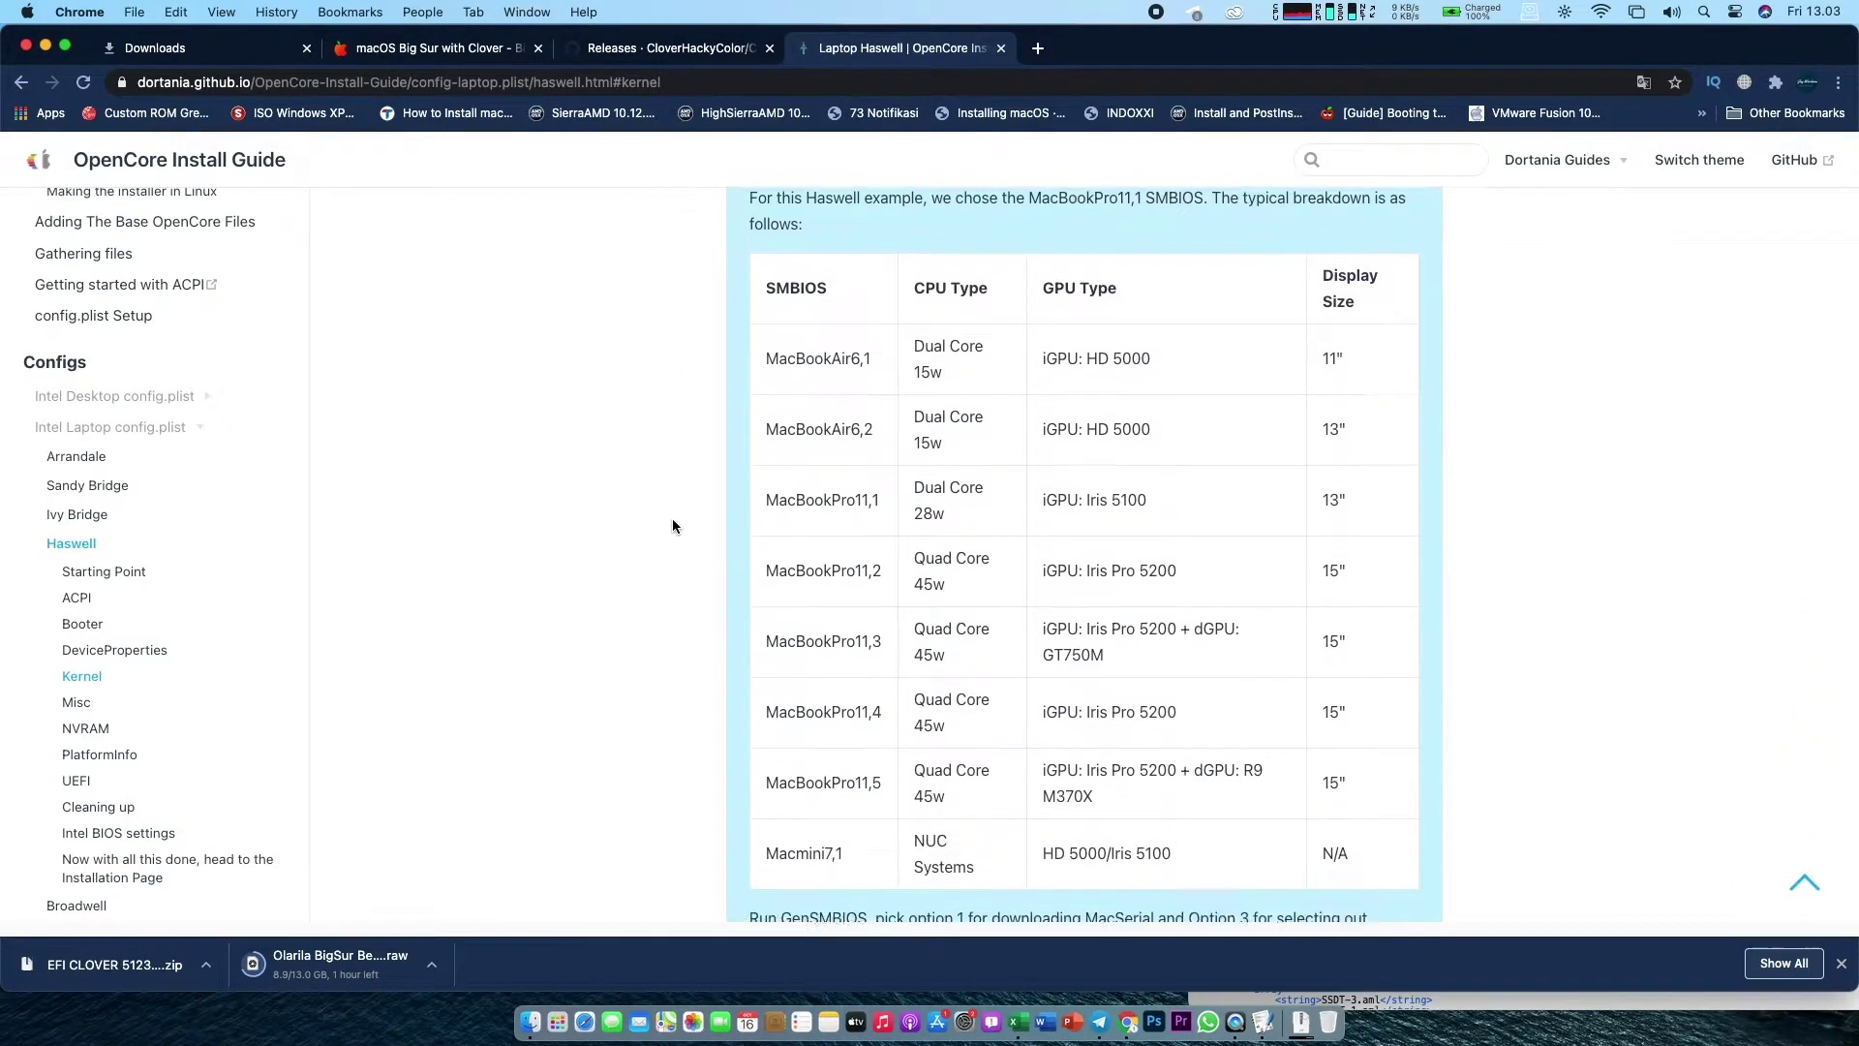
pyautogui.scroll(-10, 672, 526)
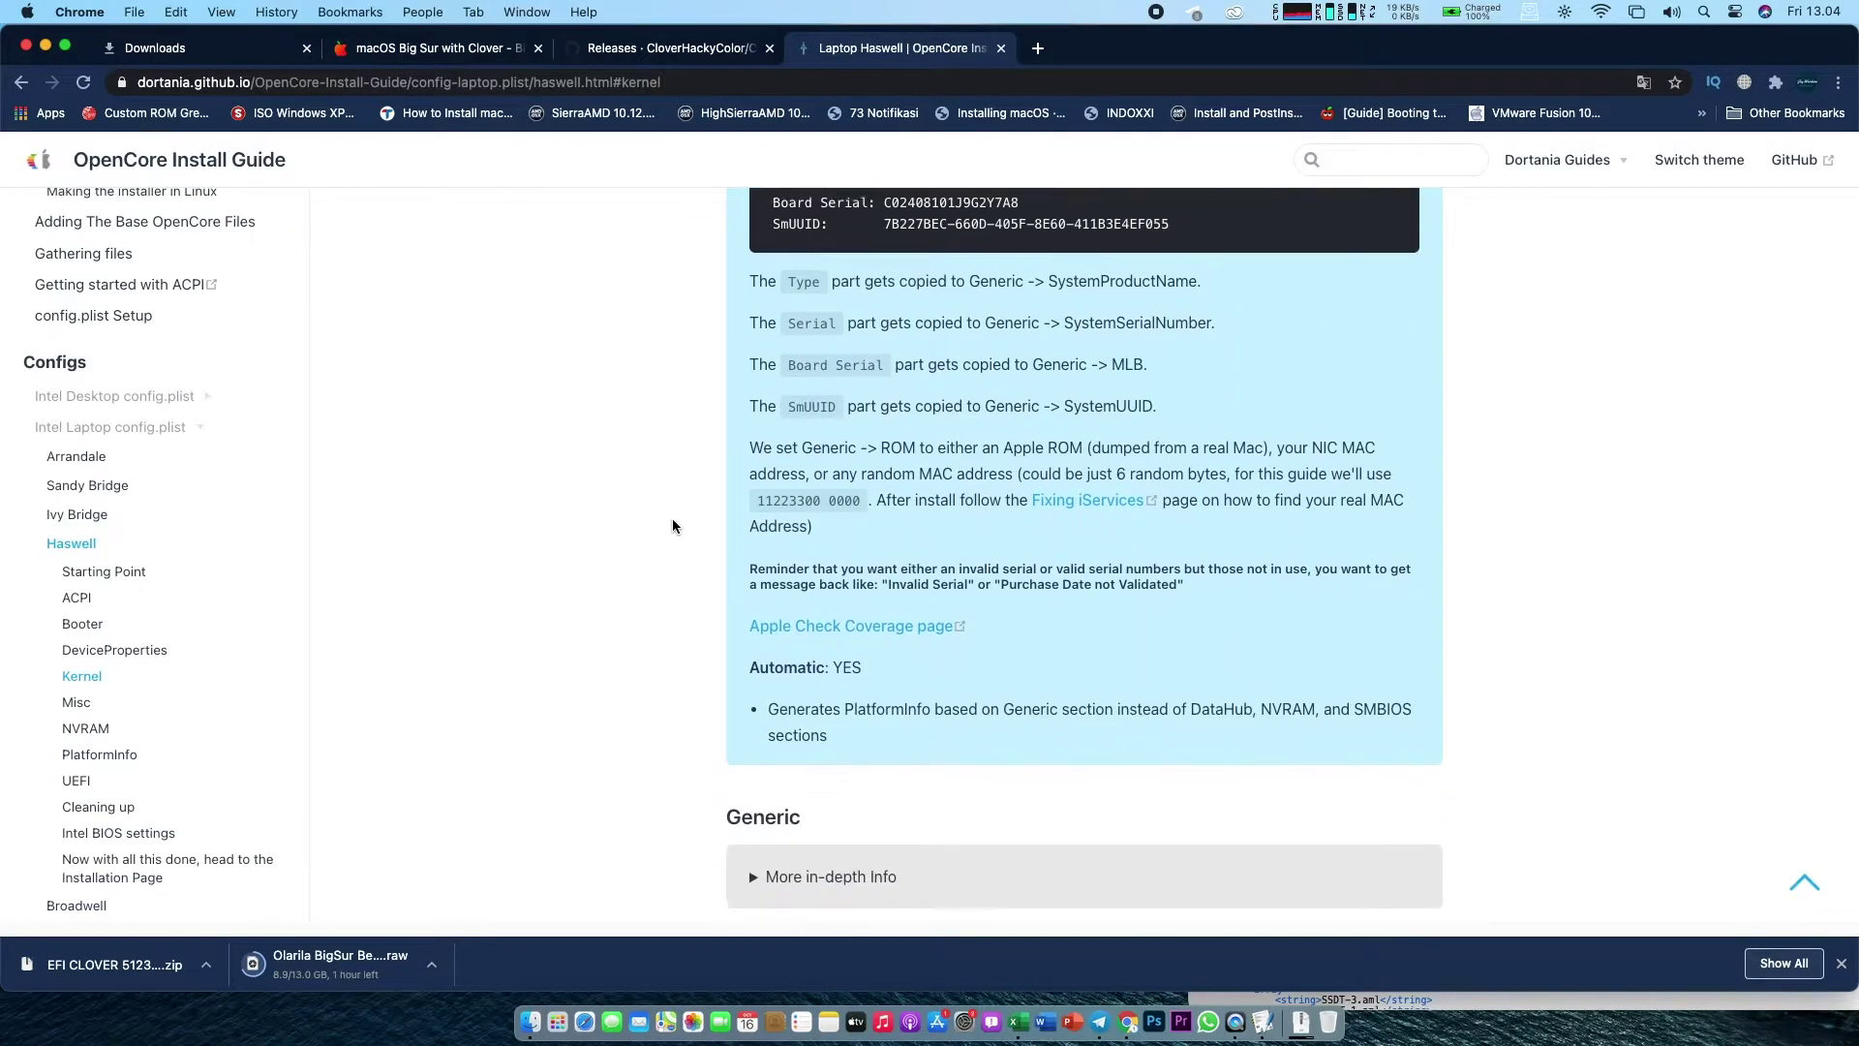
pyautogui.scroll(-10, 672, 526)
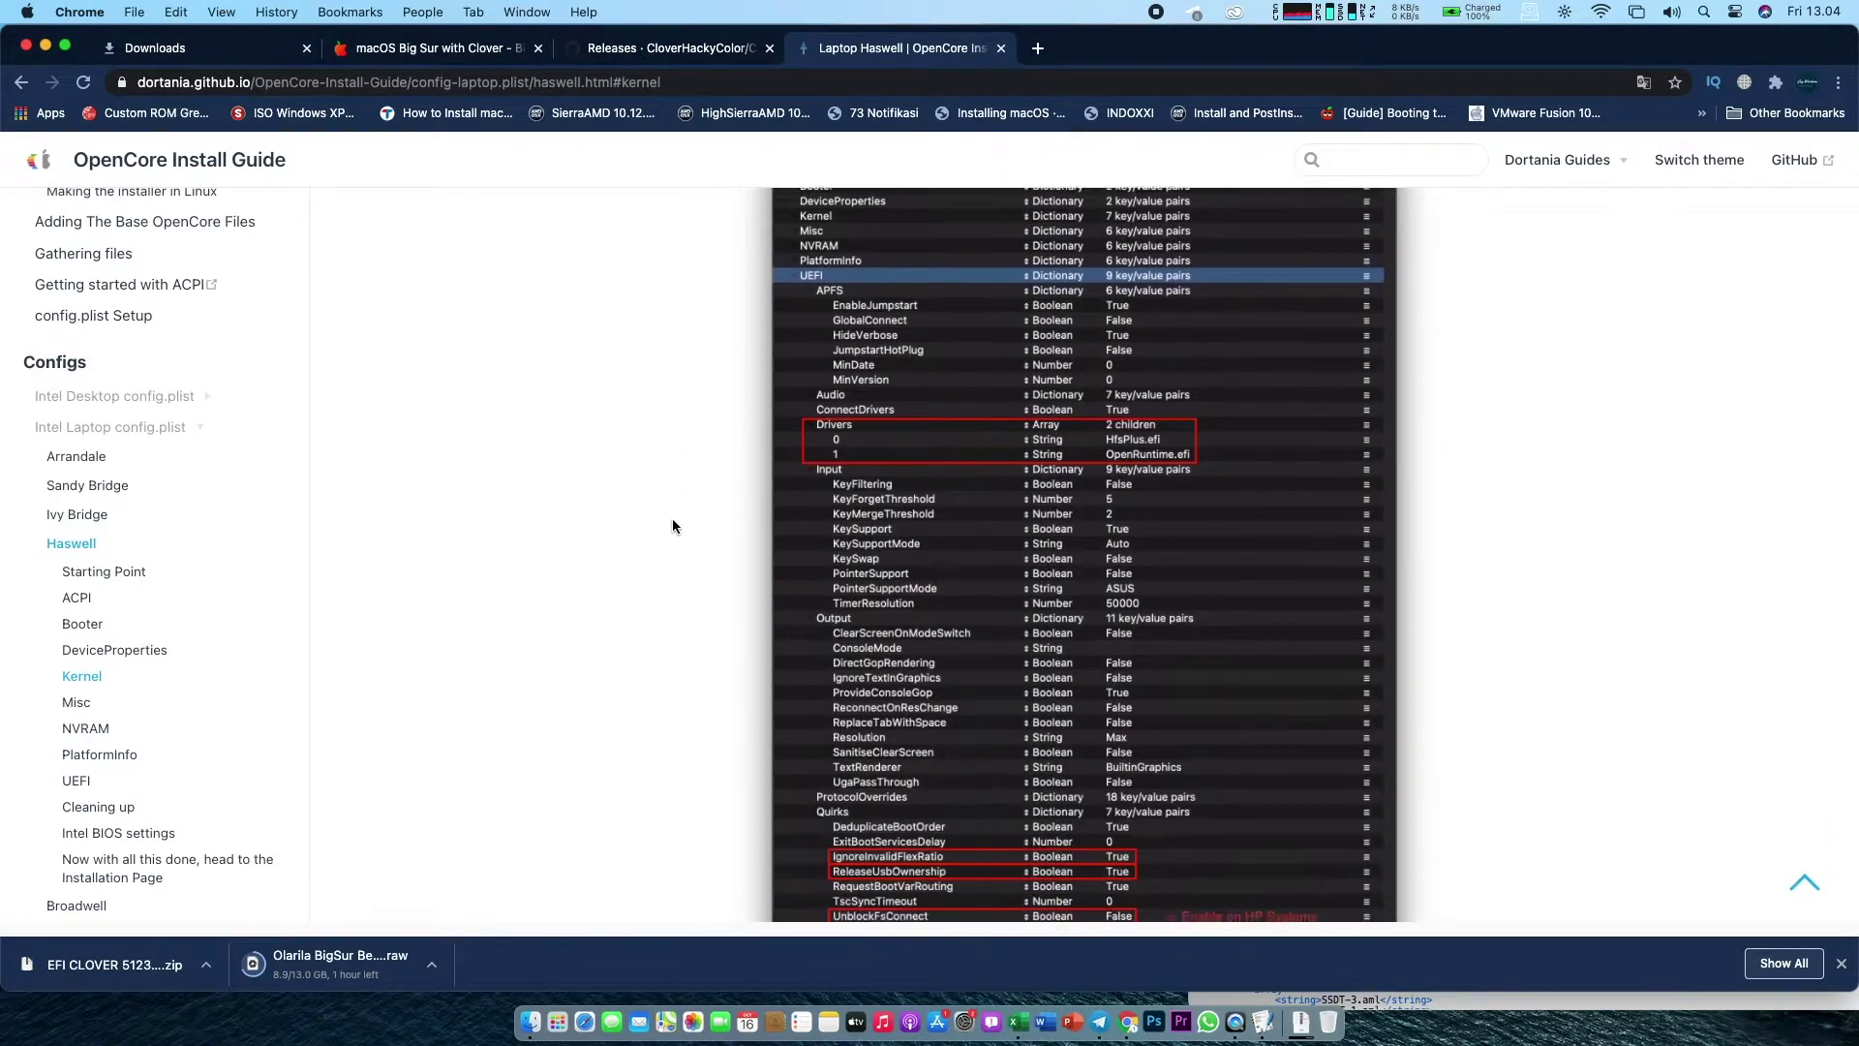
pyautogui.scroll(-10, 671, 525)
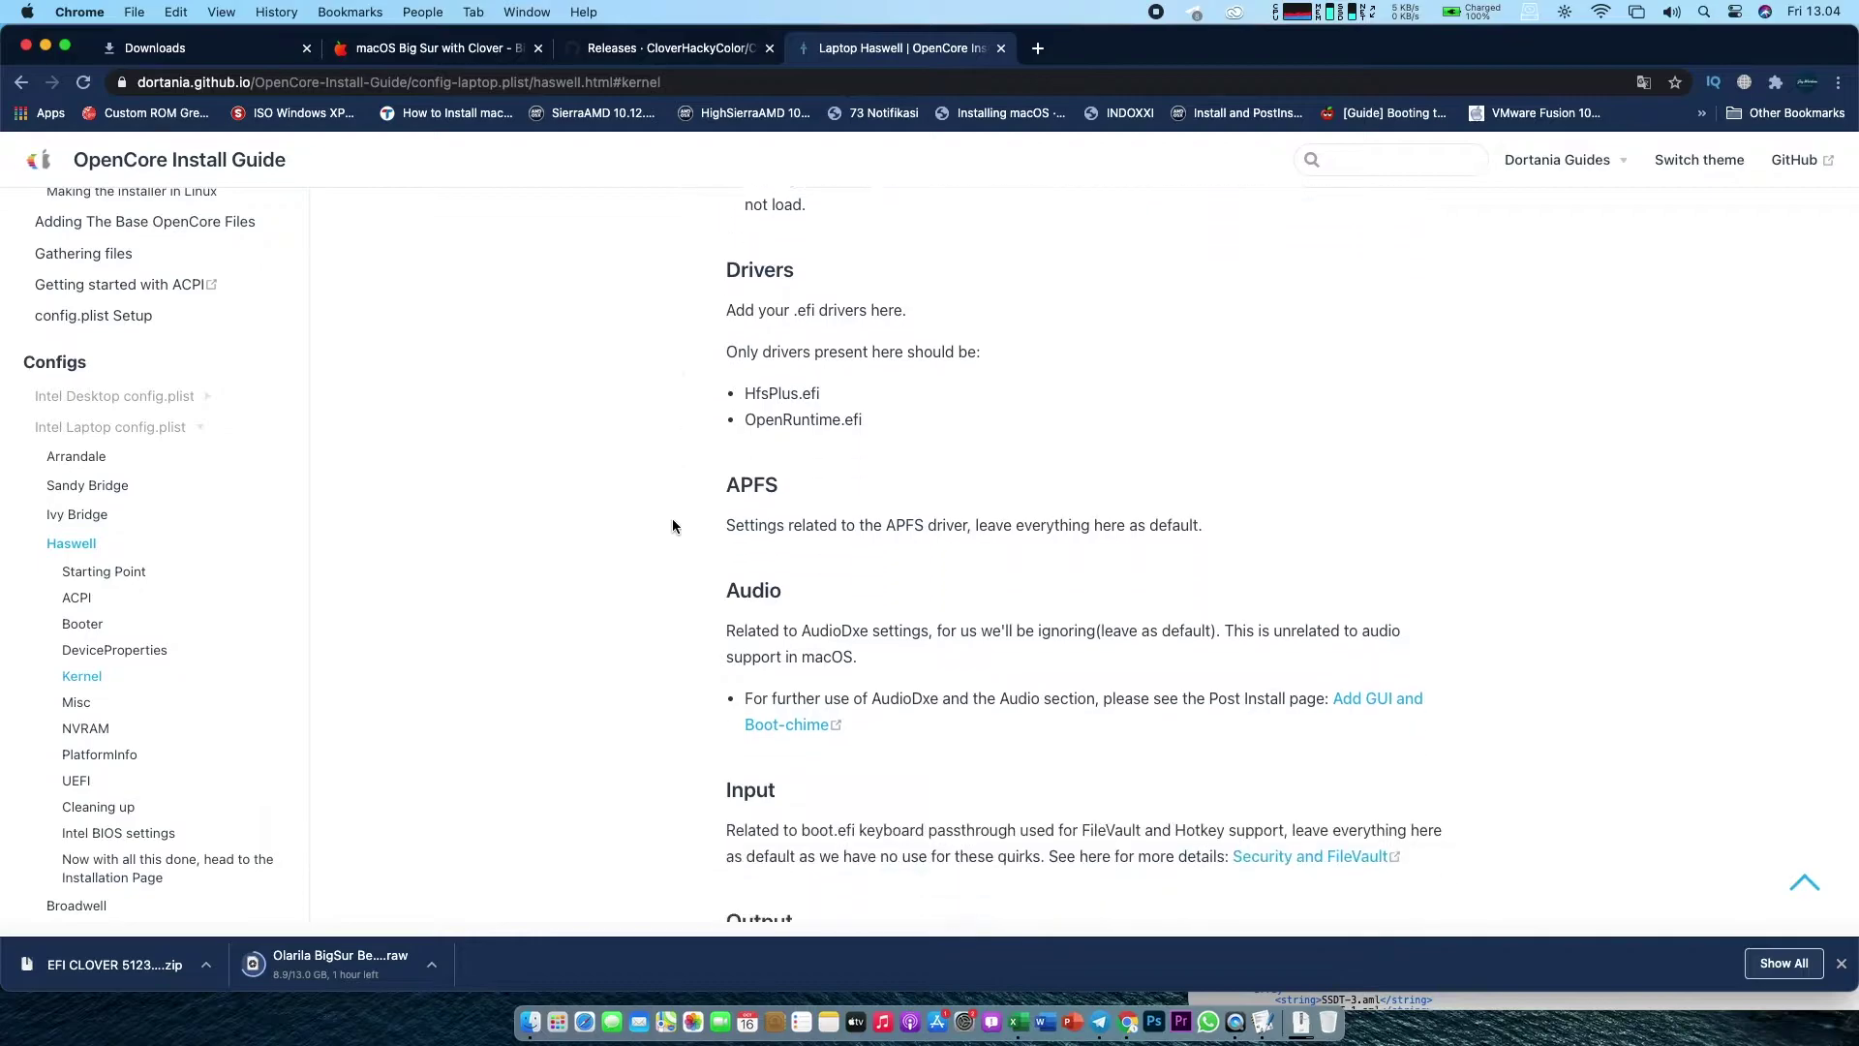
pyautogui.scroll(-5, 673, 526)
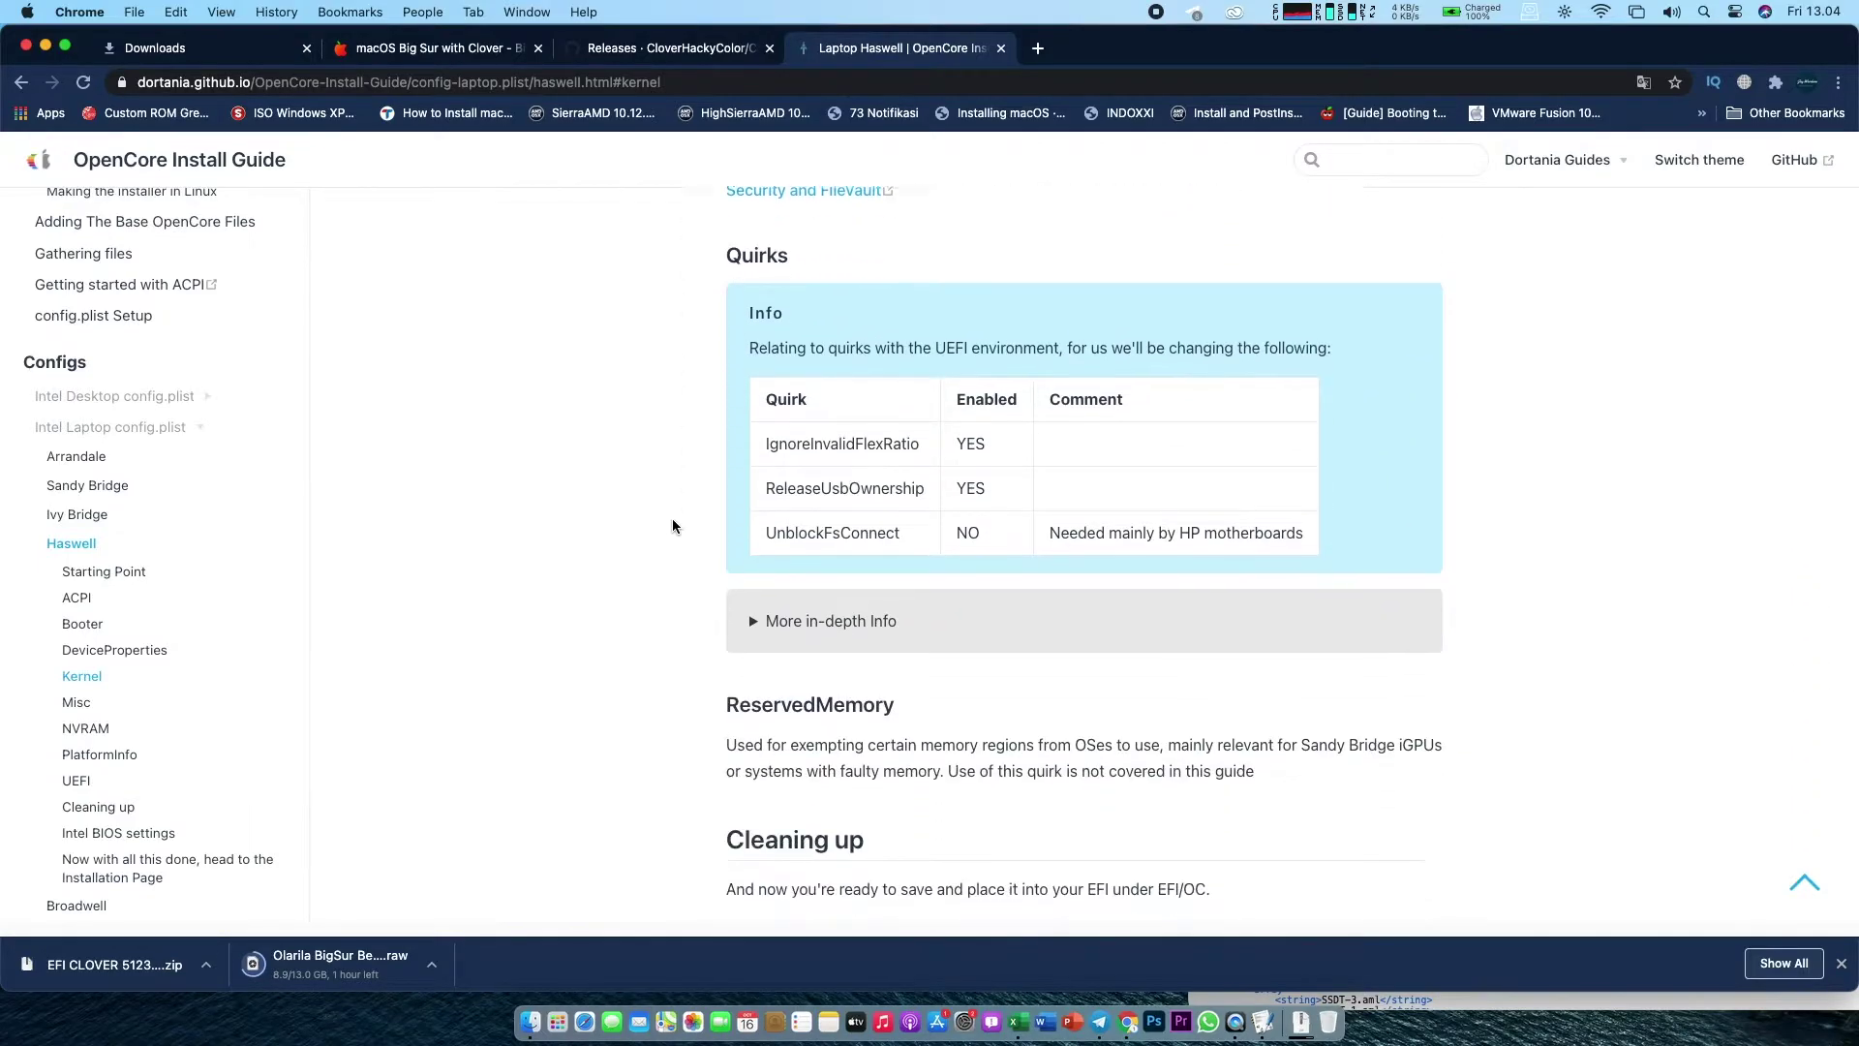
pyautogui.scroll(-9, 673, 526)
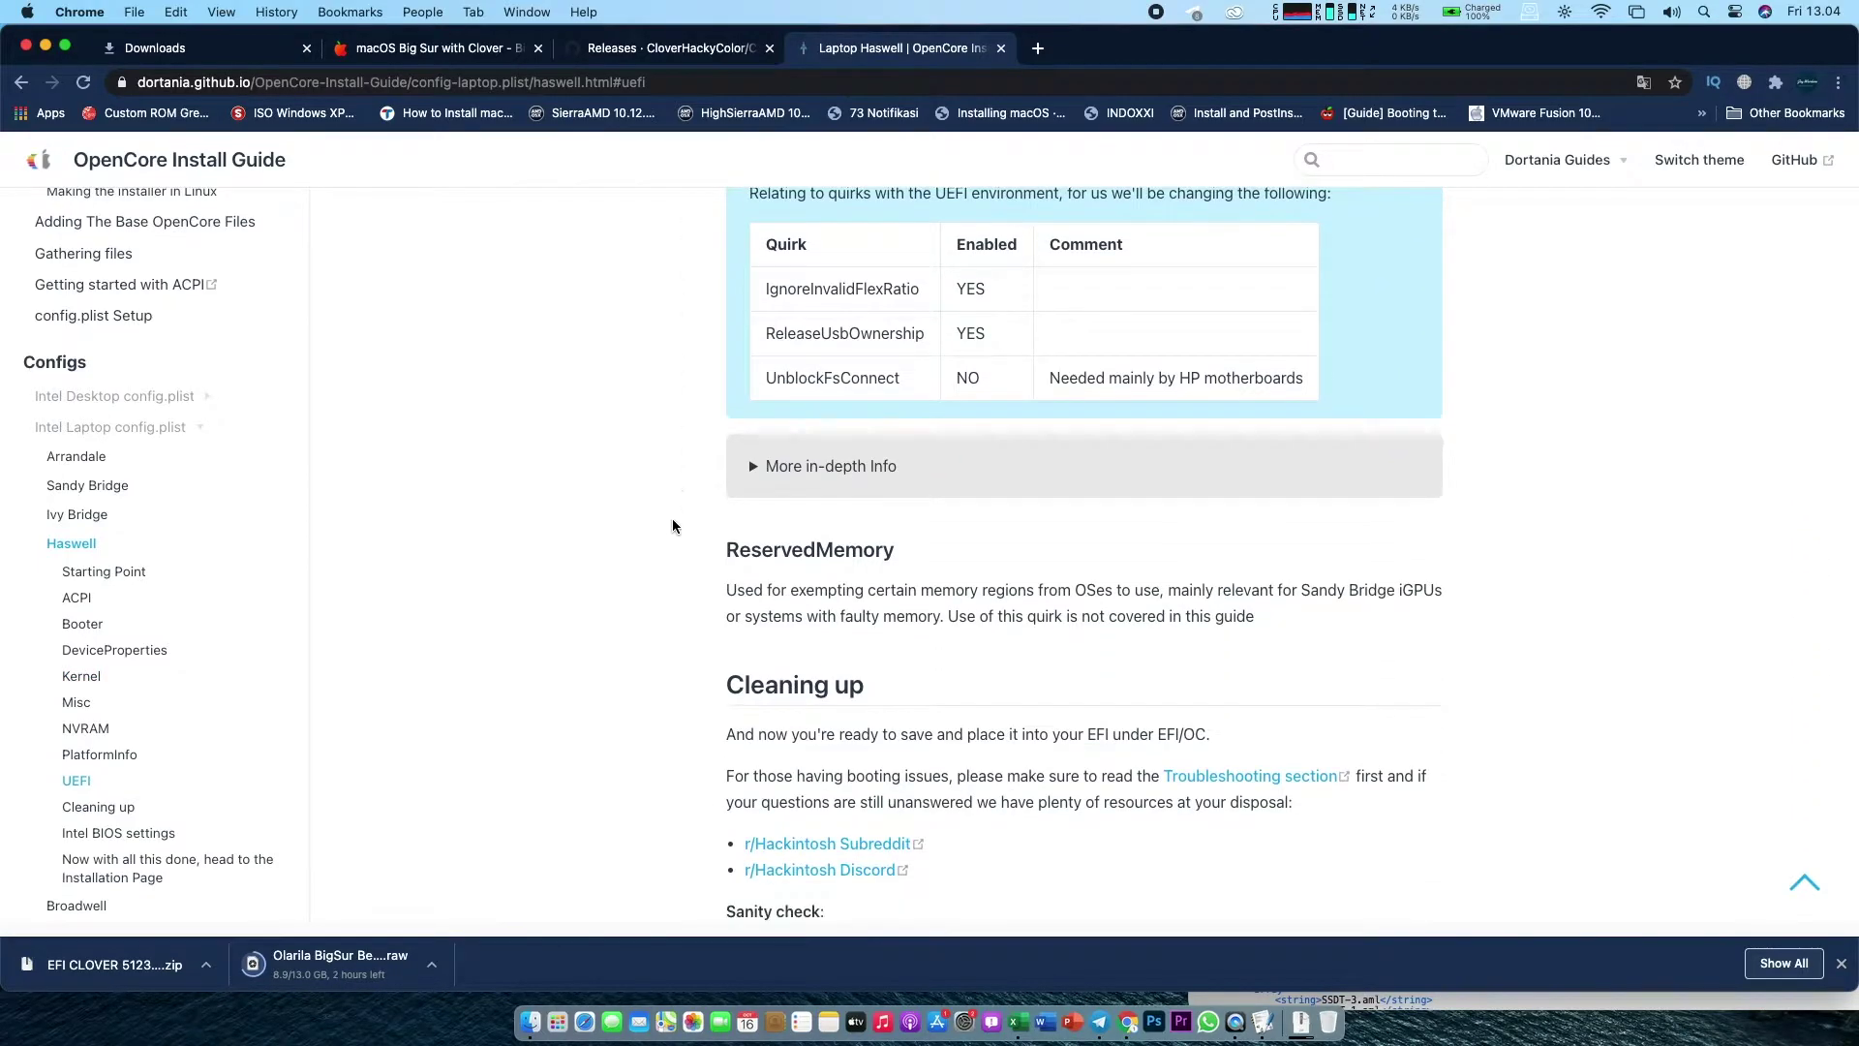
pyautogui.scroll(-11, 673, 526)
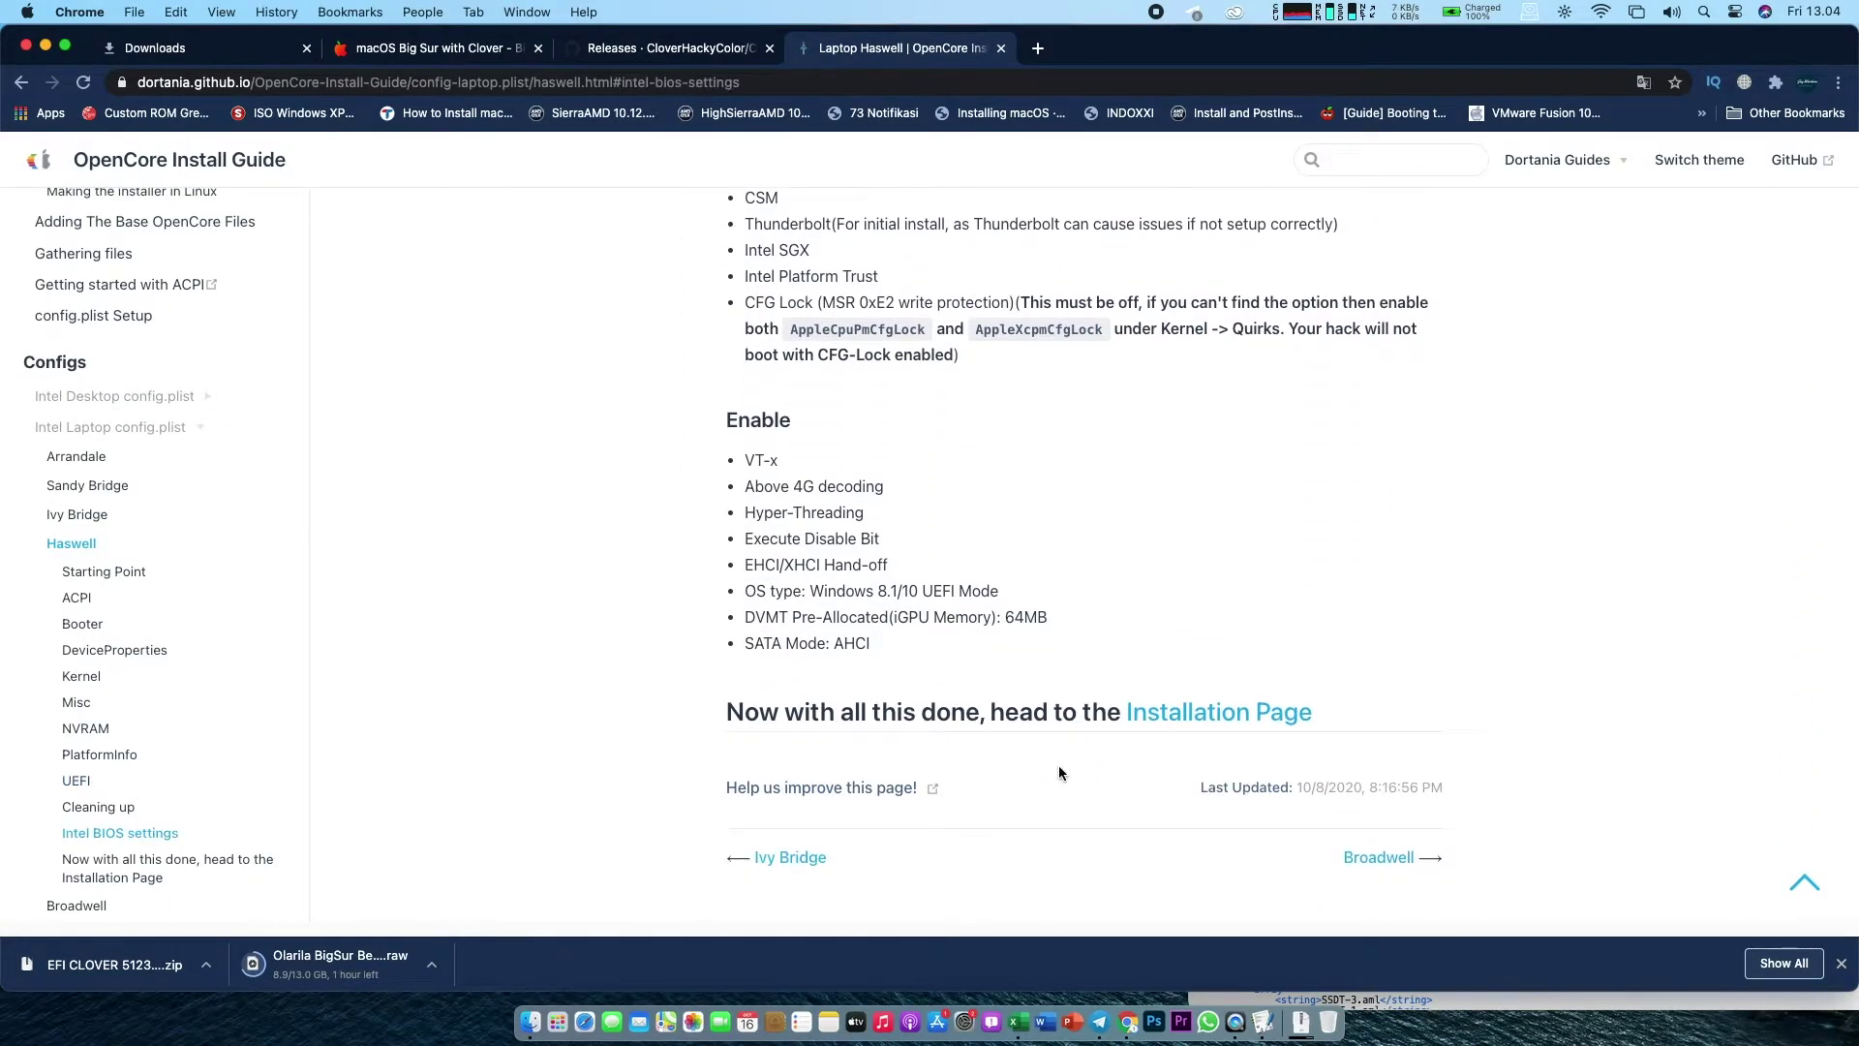
# Step: Switch to PlistEdit Pro and look through the remaining config.plist entries from ProtectMemoryRegions down to SystemParameters
pyautogui.click(1264, 1011)
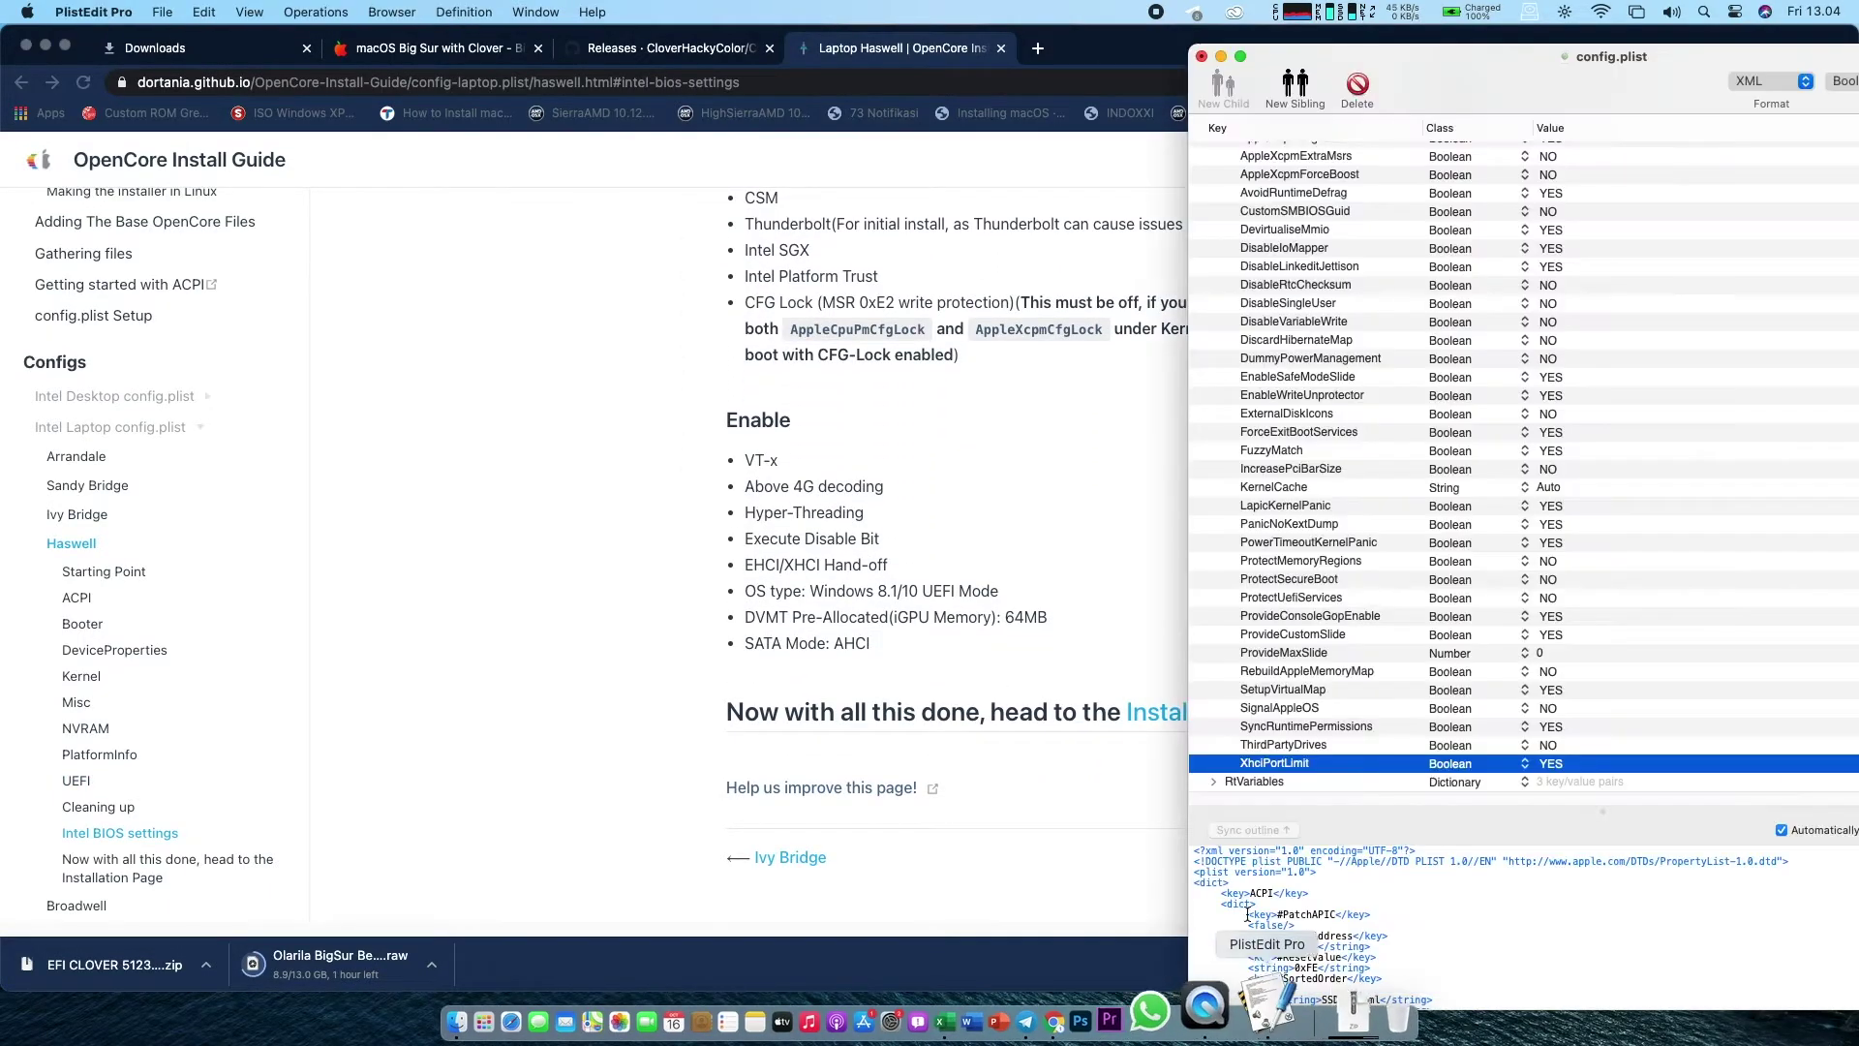
pyautogui.click(1291, 559)
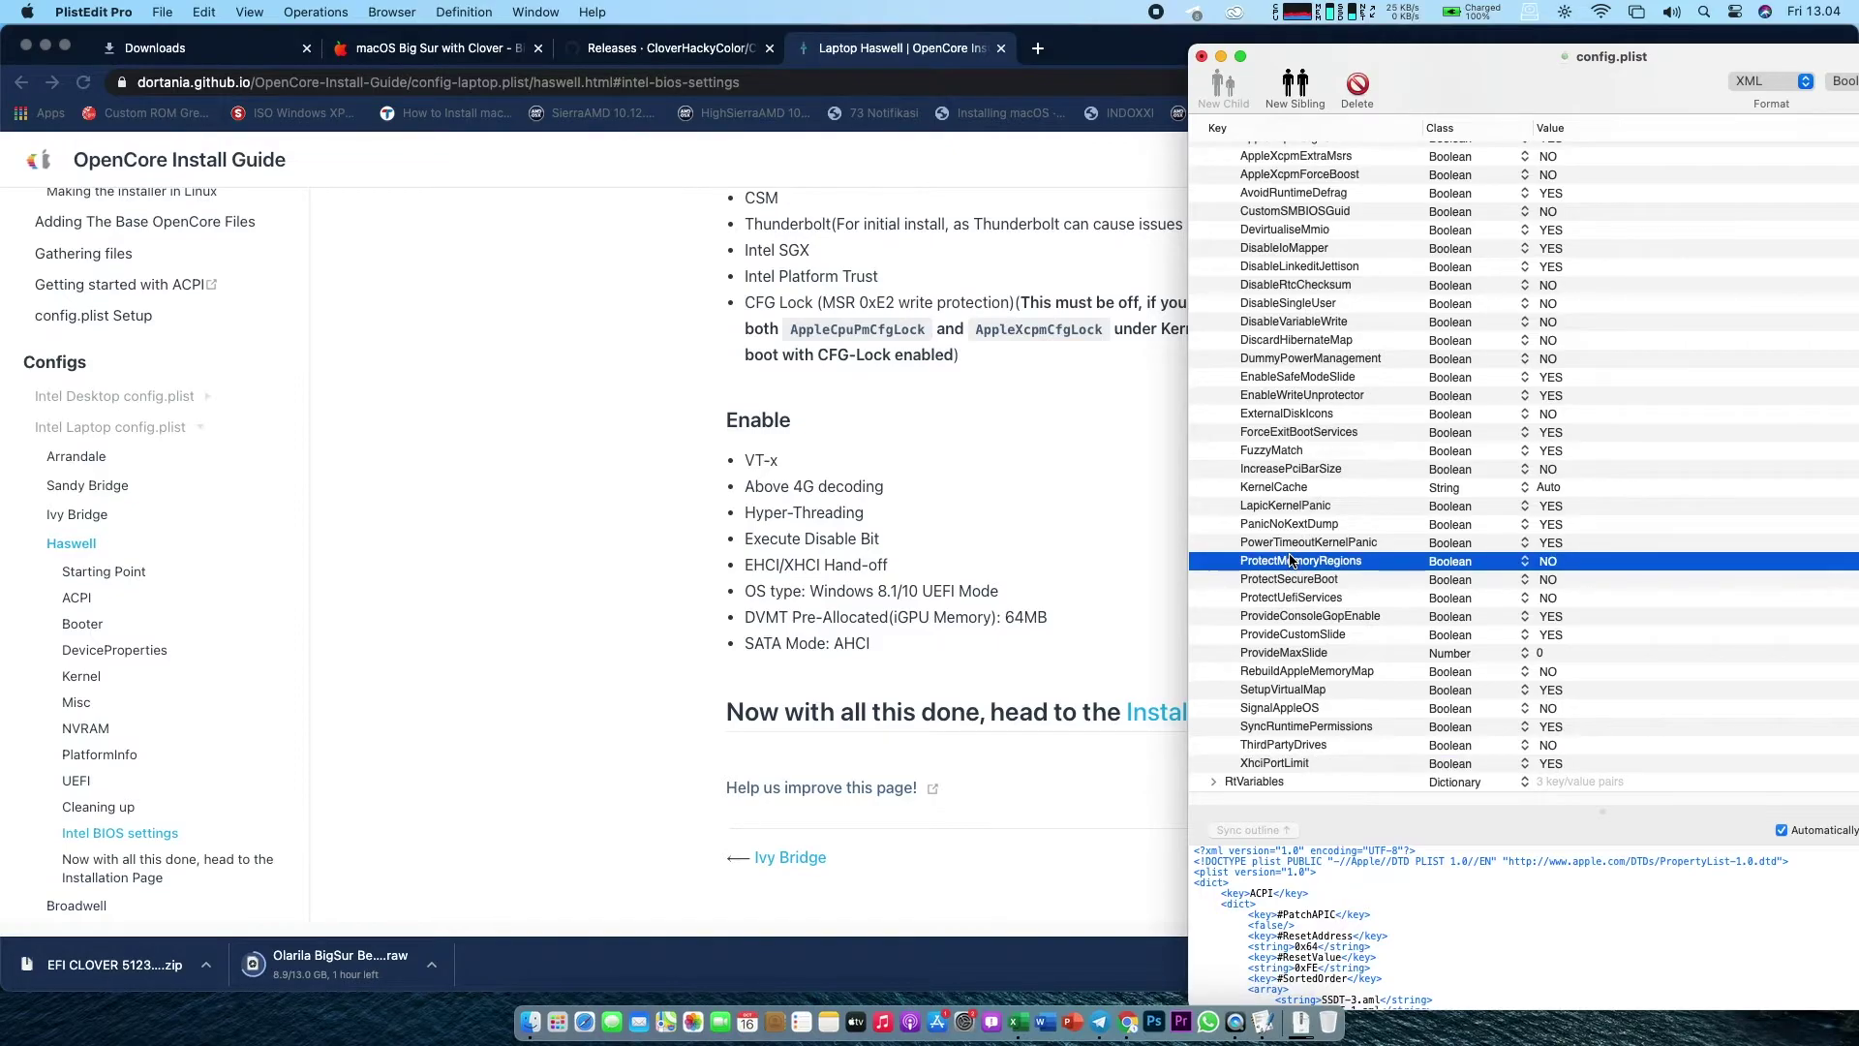
pyautogui.press('Down')
pyautogui.press('Down')
pyautogui.press('Down')
pyautogui.press('Down')
pyautogui.press('Down')
pyautogui.press('Down')
pyautogui.press('Down')
pyautogui.press('Down')
pyautogui.press('Down')
pyautogui.press('Down')
pyautogui.press('Down')
pyautogui.press('Down')
pyautogui.press('Down')
pyautogui.press('Down')
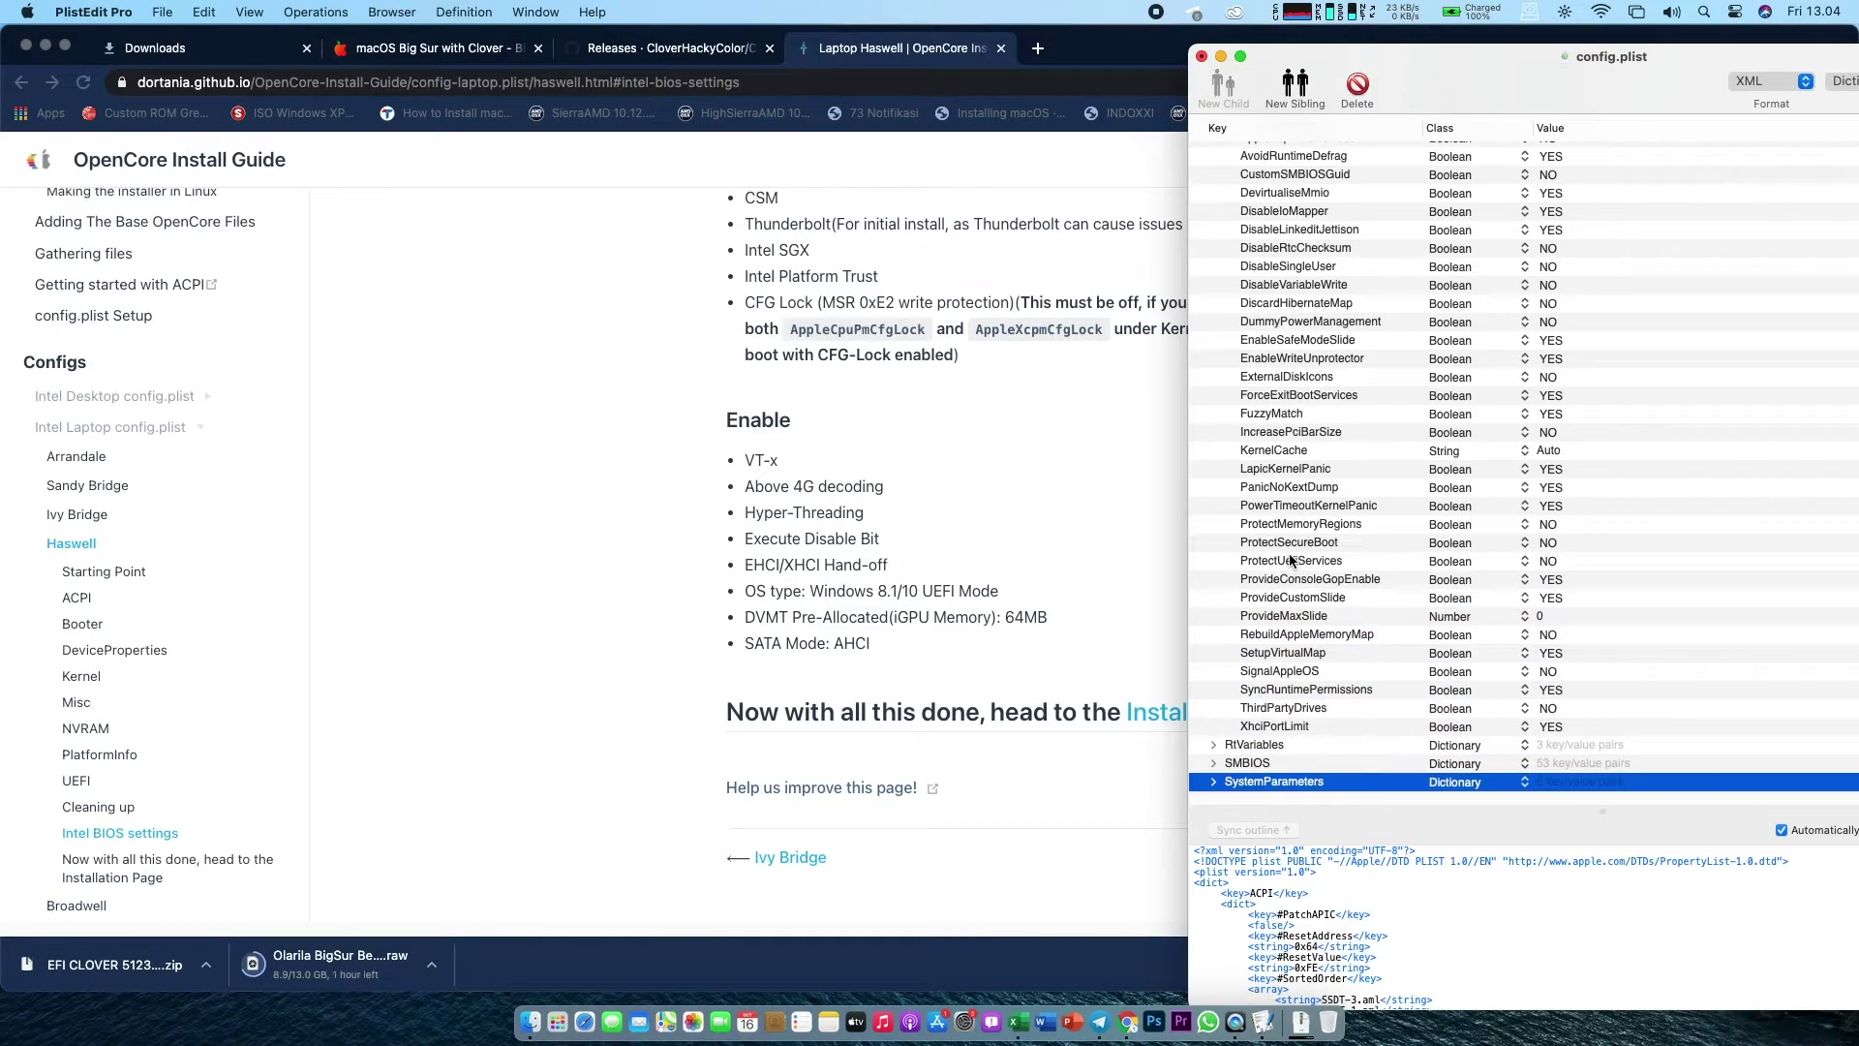
pyautogui.press('Up')
# Step: Expand the SMBIOS dictionary and look through its commented and active entries down to Version
pyautogui.click(1215, 764)
pyautogui.press('Down')
pyautogui.press('Down')
pyautogui.press('Down')
pyautogui.press('Down')
pyautogui.scroll(-10, 1216, 770)
pyautogui.press('Down')
pyautogui.press('Down')
pyautogui.press('Down')
pyautogui.press('Down')
pyautogui.press('Down')
pyautogui.press('Down')
pyautogui.press('Down')
pyautogui.press('Down')
pyautogui.press('Down')
pyautogui.press('Down')
pyautogui.press('Down')
pyautogui.press('Down')
pyautogui.press('Down')
pyautogui.press('Down')
pyautogui.press('Down')
pyautogui.press('Down')
pyautogui.press('Down')
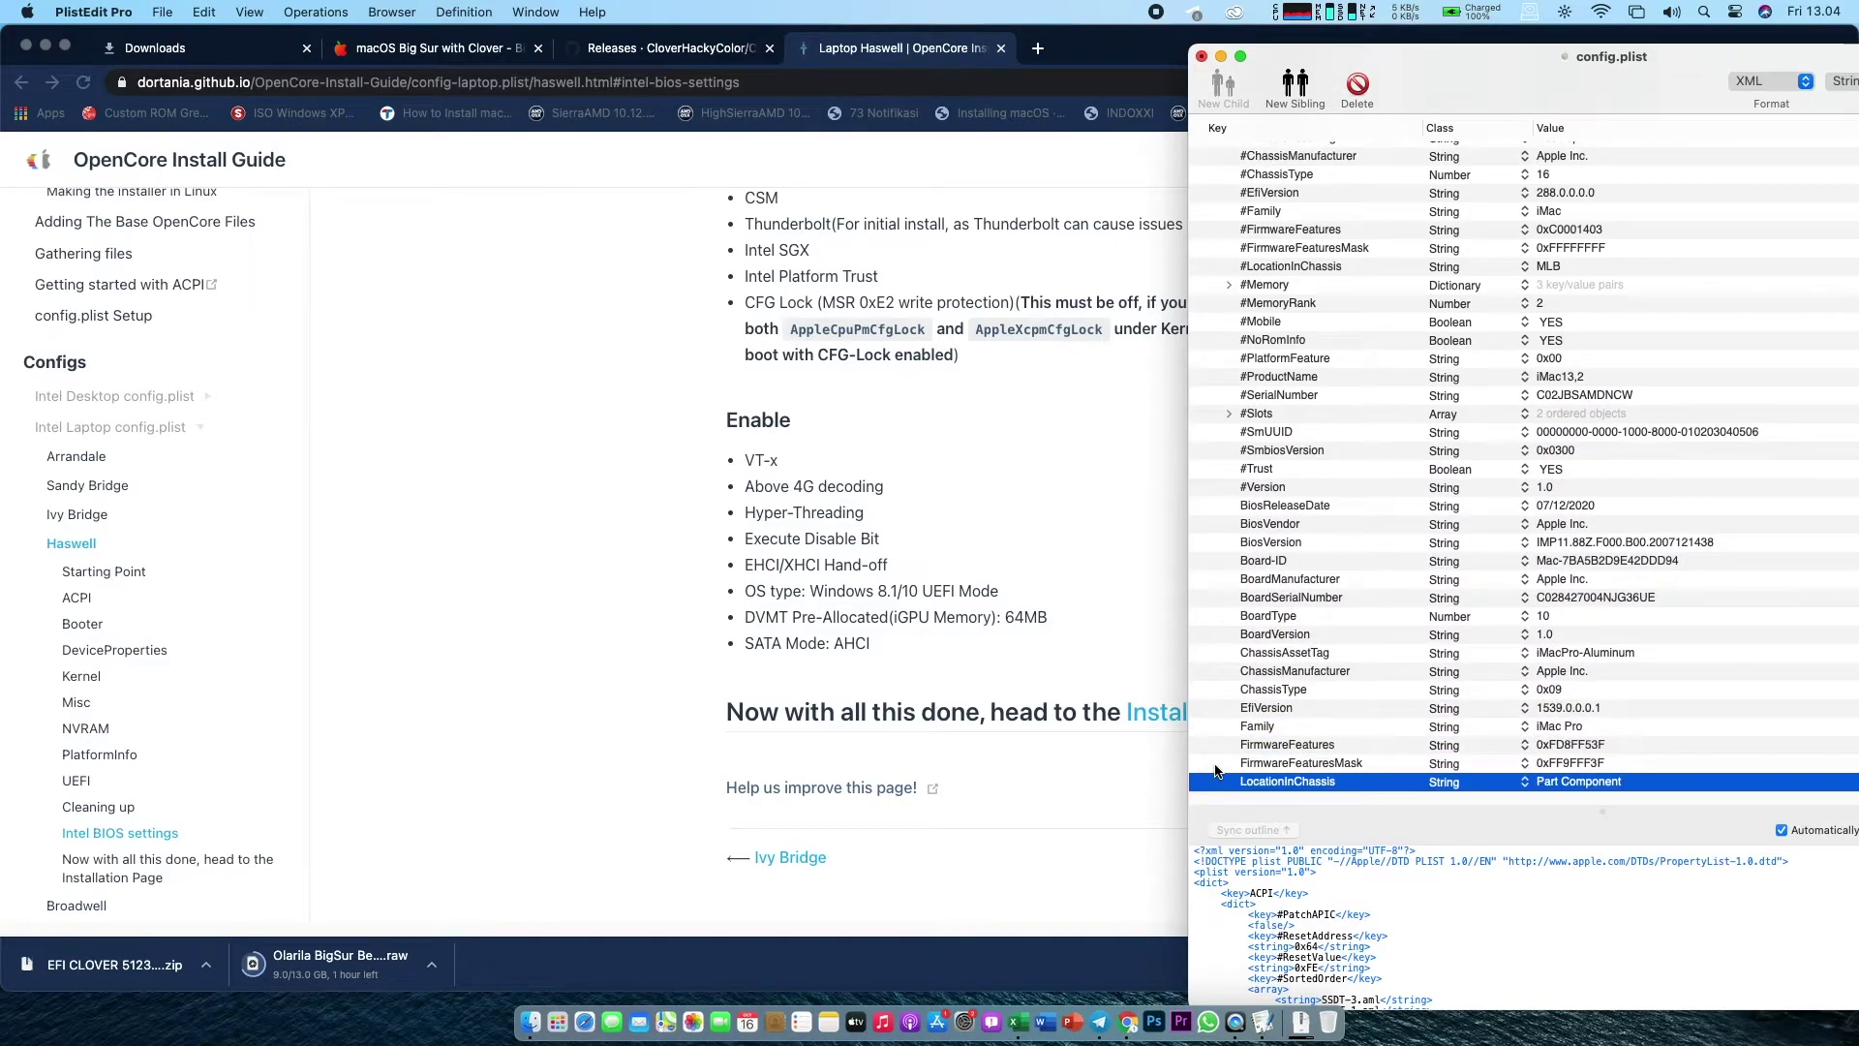
pyautogui.press('Down')
pyautogui.press('Down')
pyautogui.press('Down')
pyautogui.press('Down')
pyautogui.press('Down')
pyautogui.press('Down')
pyautogui.press('Down')
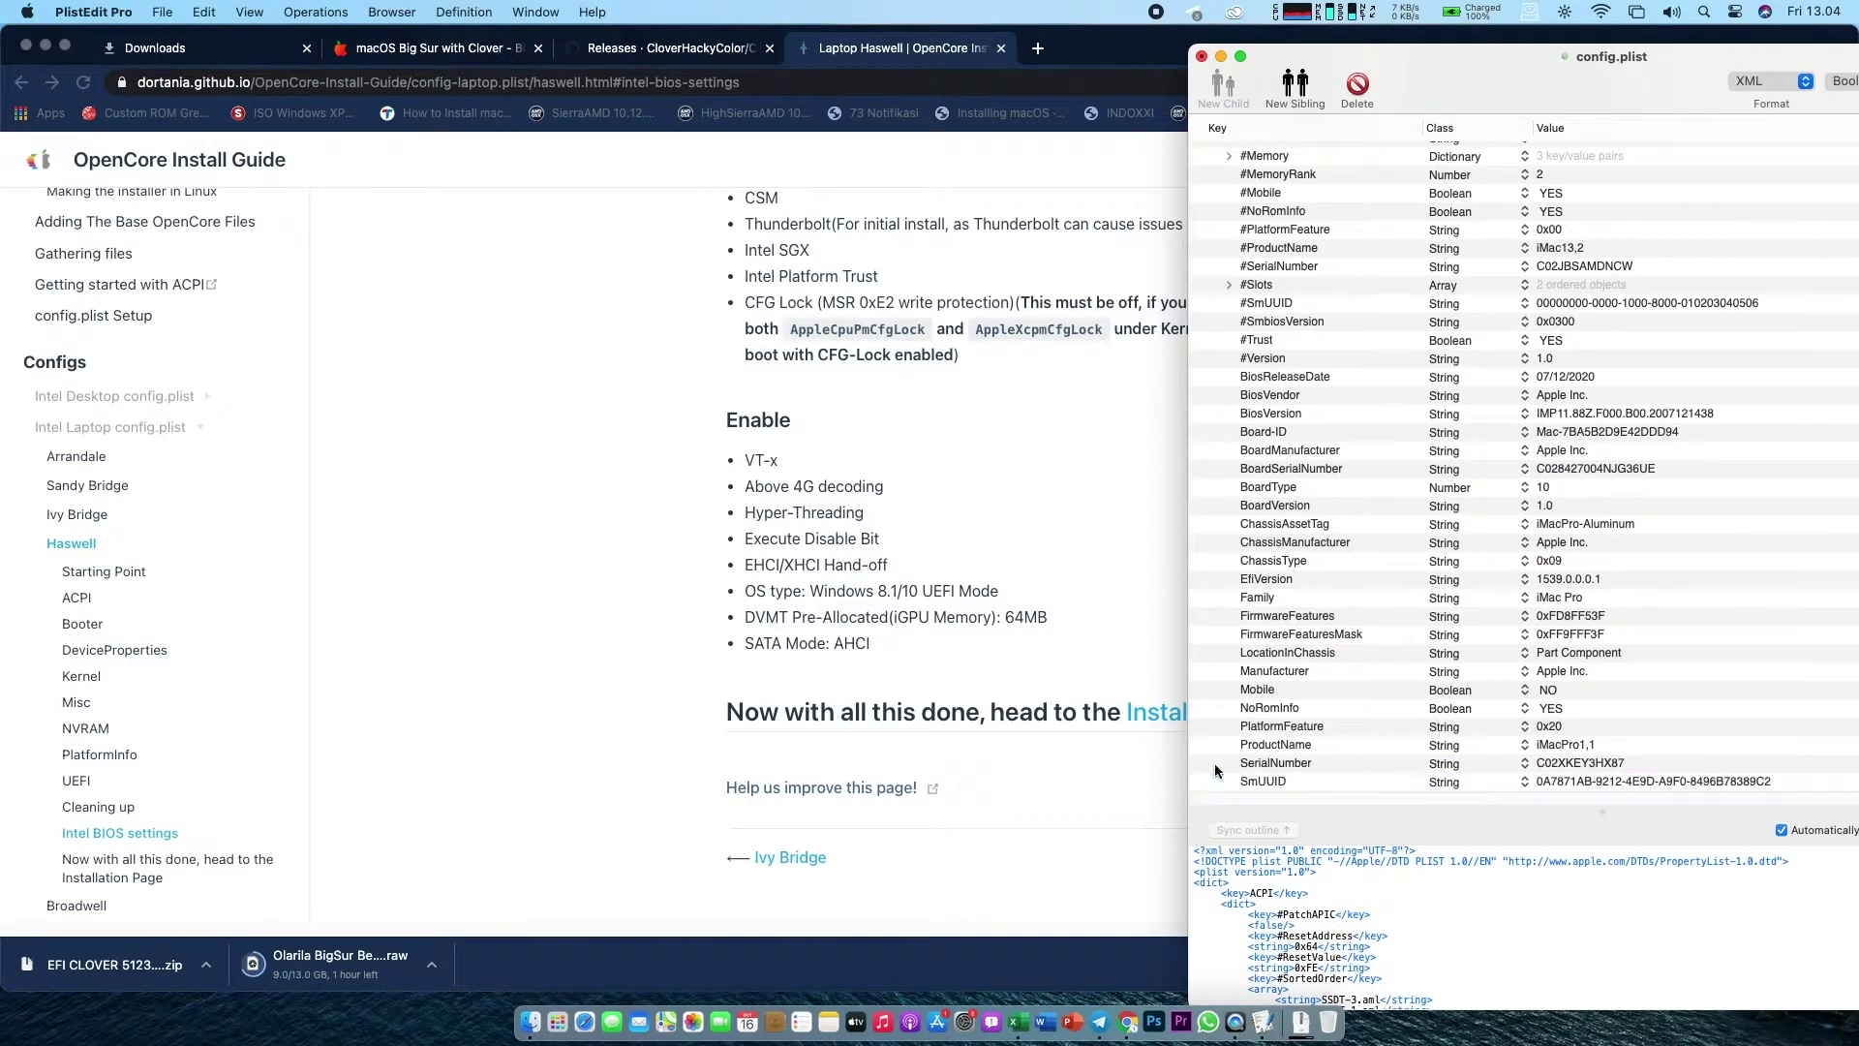
pyautogui.press('Down')
pyautogui.press('Down')
pyautogui.press('Down')
pyautogui.press('Up')
pyautogui.press('Up')
pyautogui.press('Up')
pyautogui.press('Up')
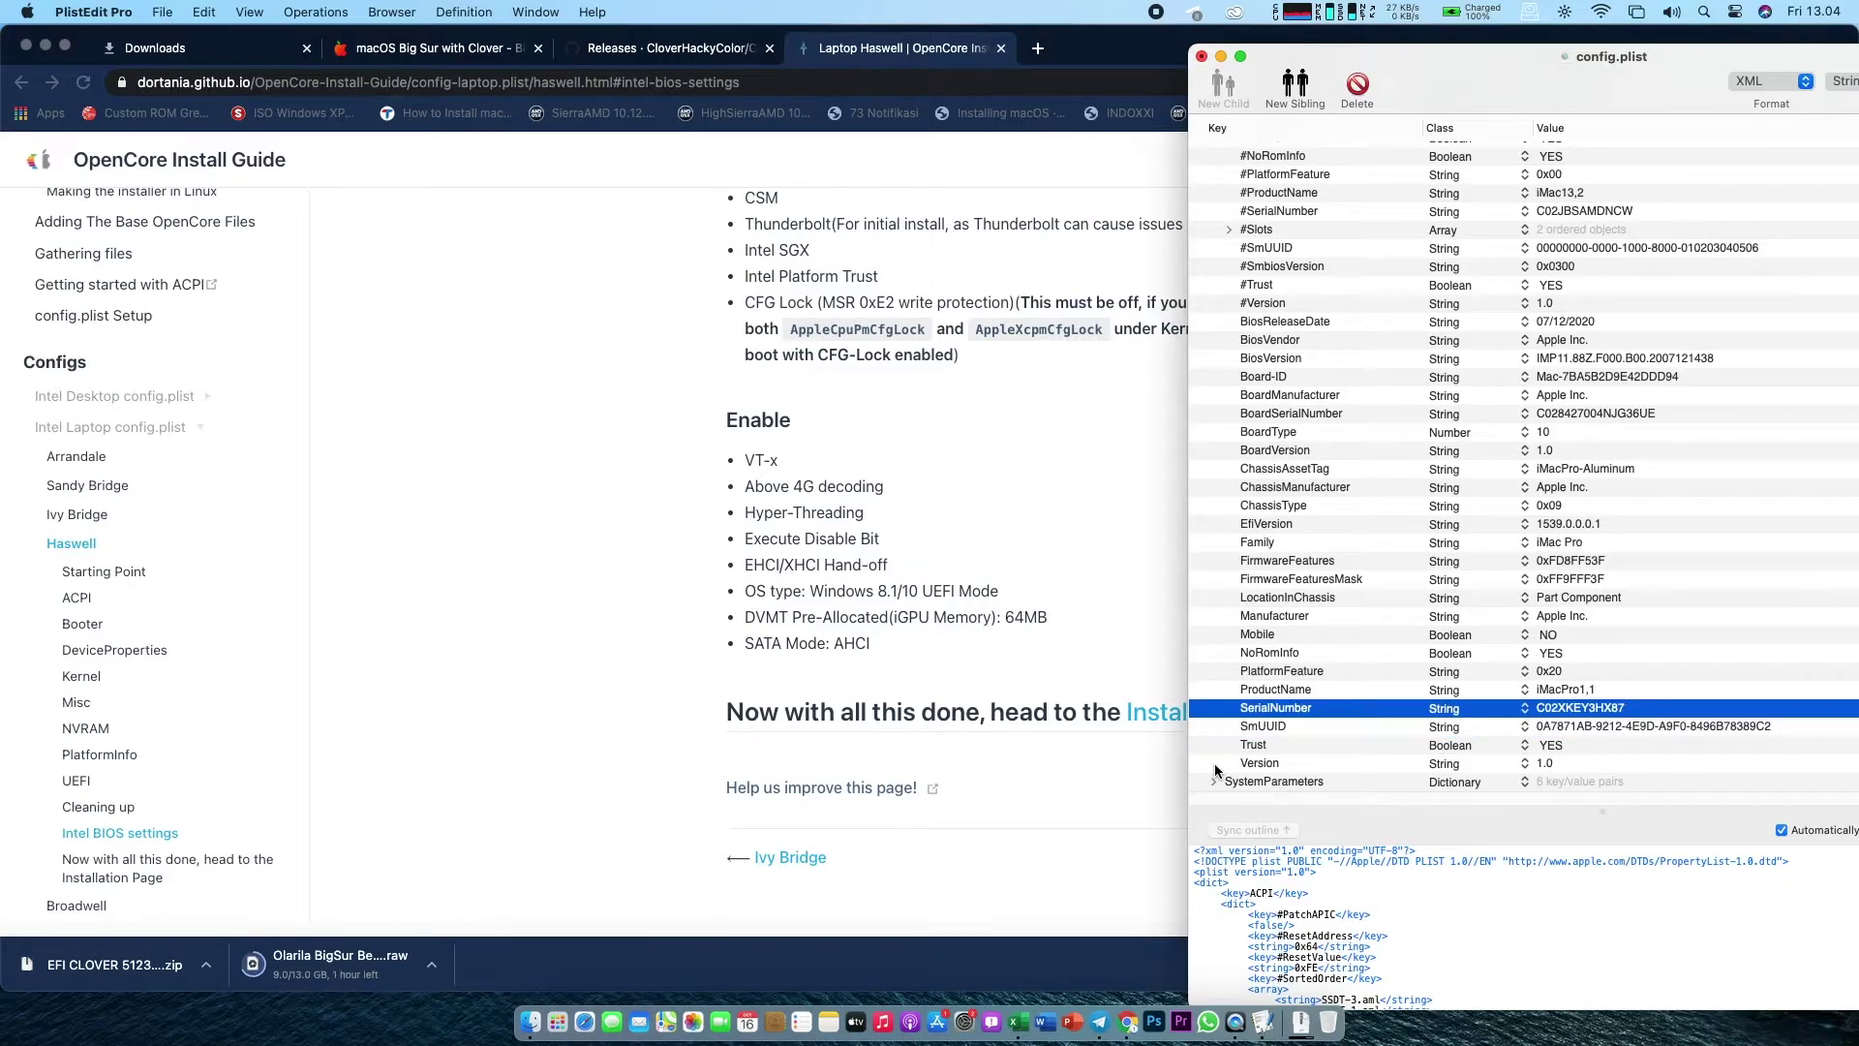
pyautogui.press('Up')
pyautogui.press('Up')
pyautogui.press('Down')
pyautogui.press('Up')
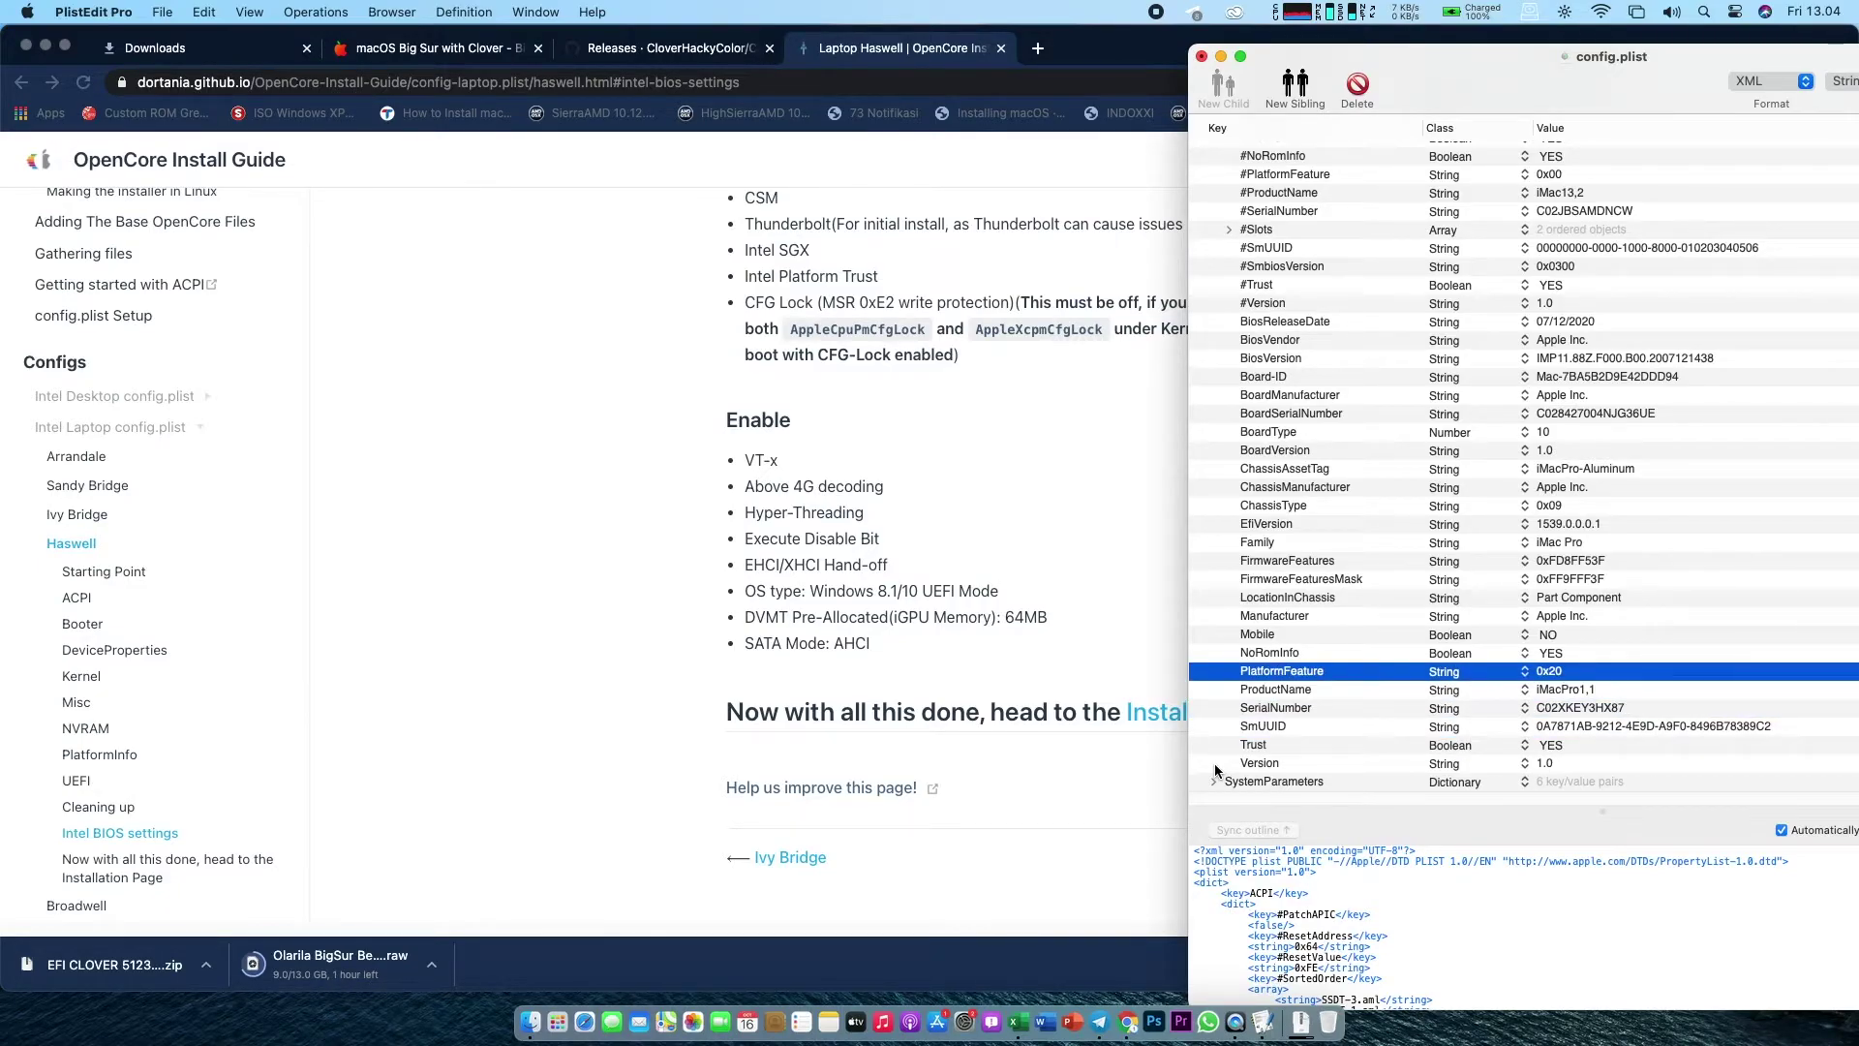
# Step: Examine the ProductName, SerialNumber, SmUUID and PlatformFeature entries in the SMBIOS dictionary
pyautogui.click(1317, 713)
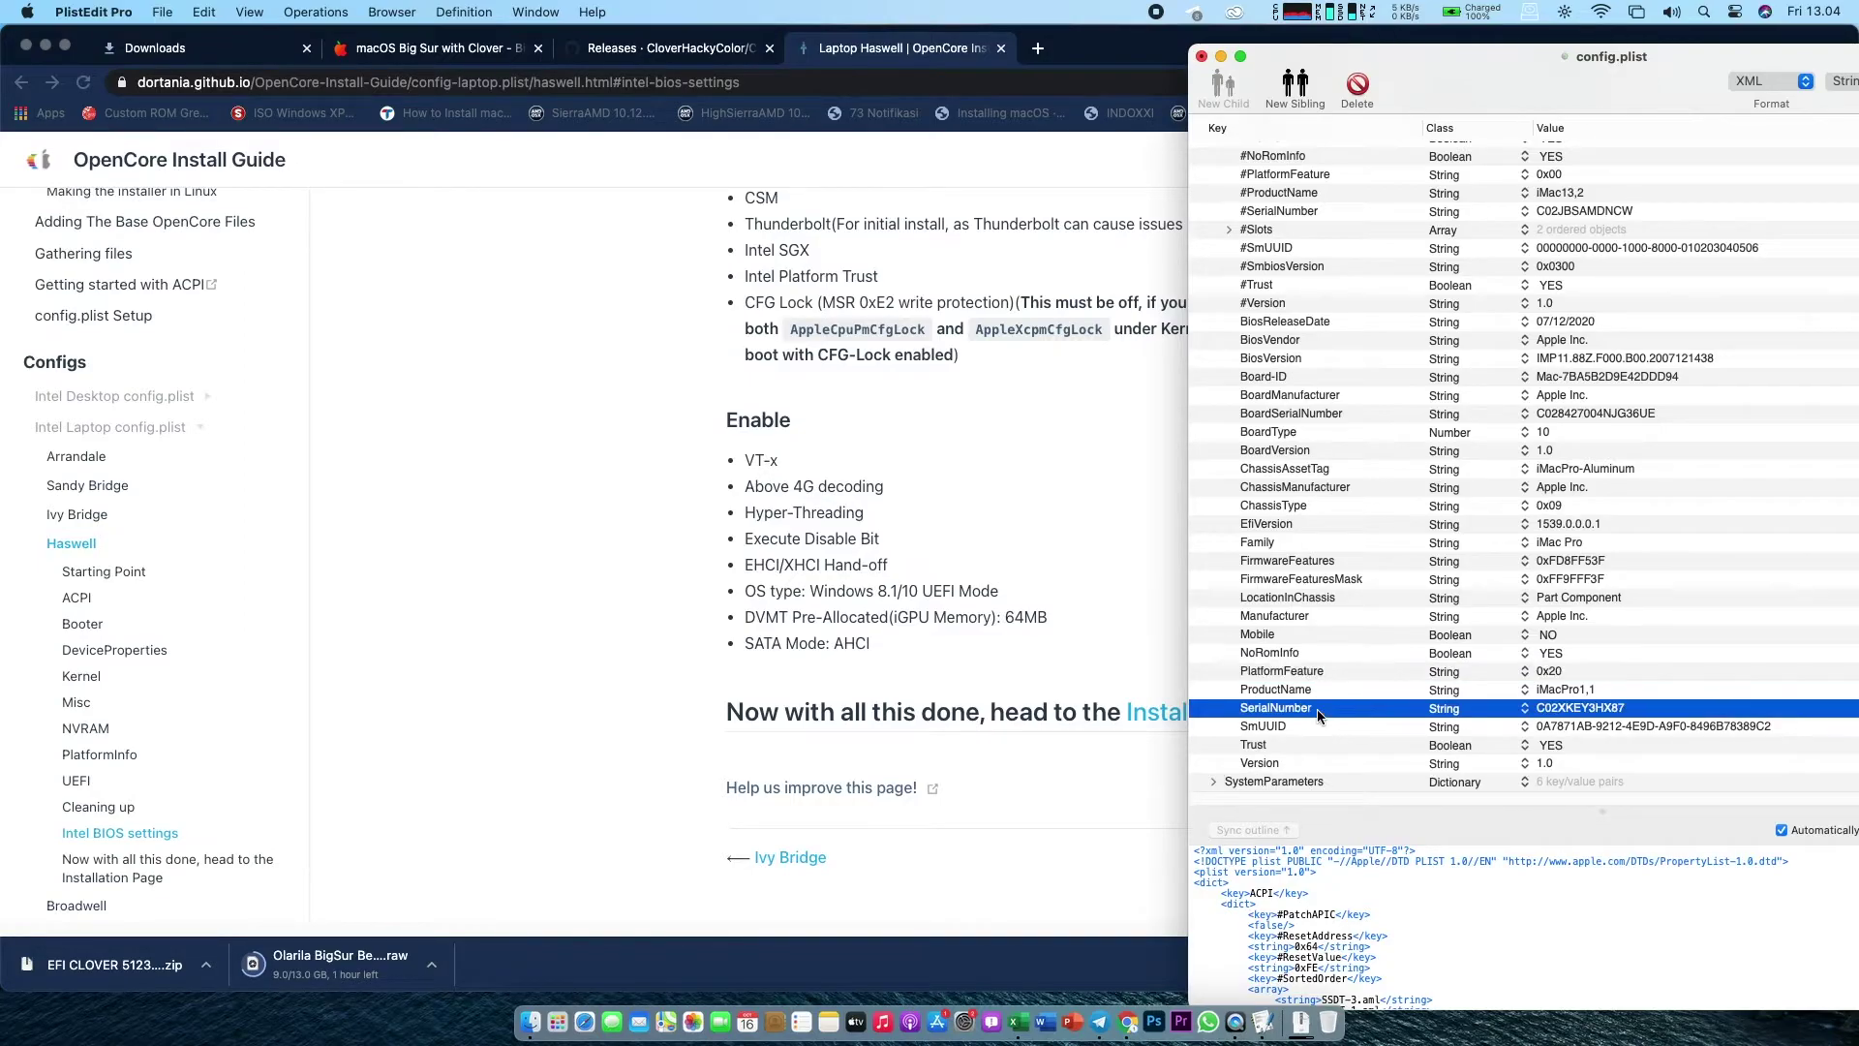
pyautogui.click(1307, 722)
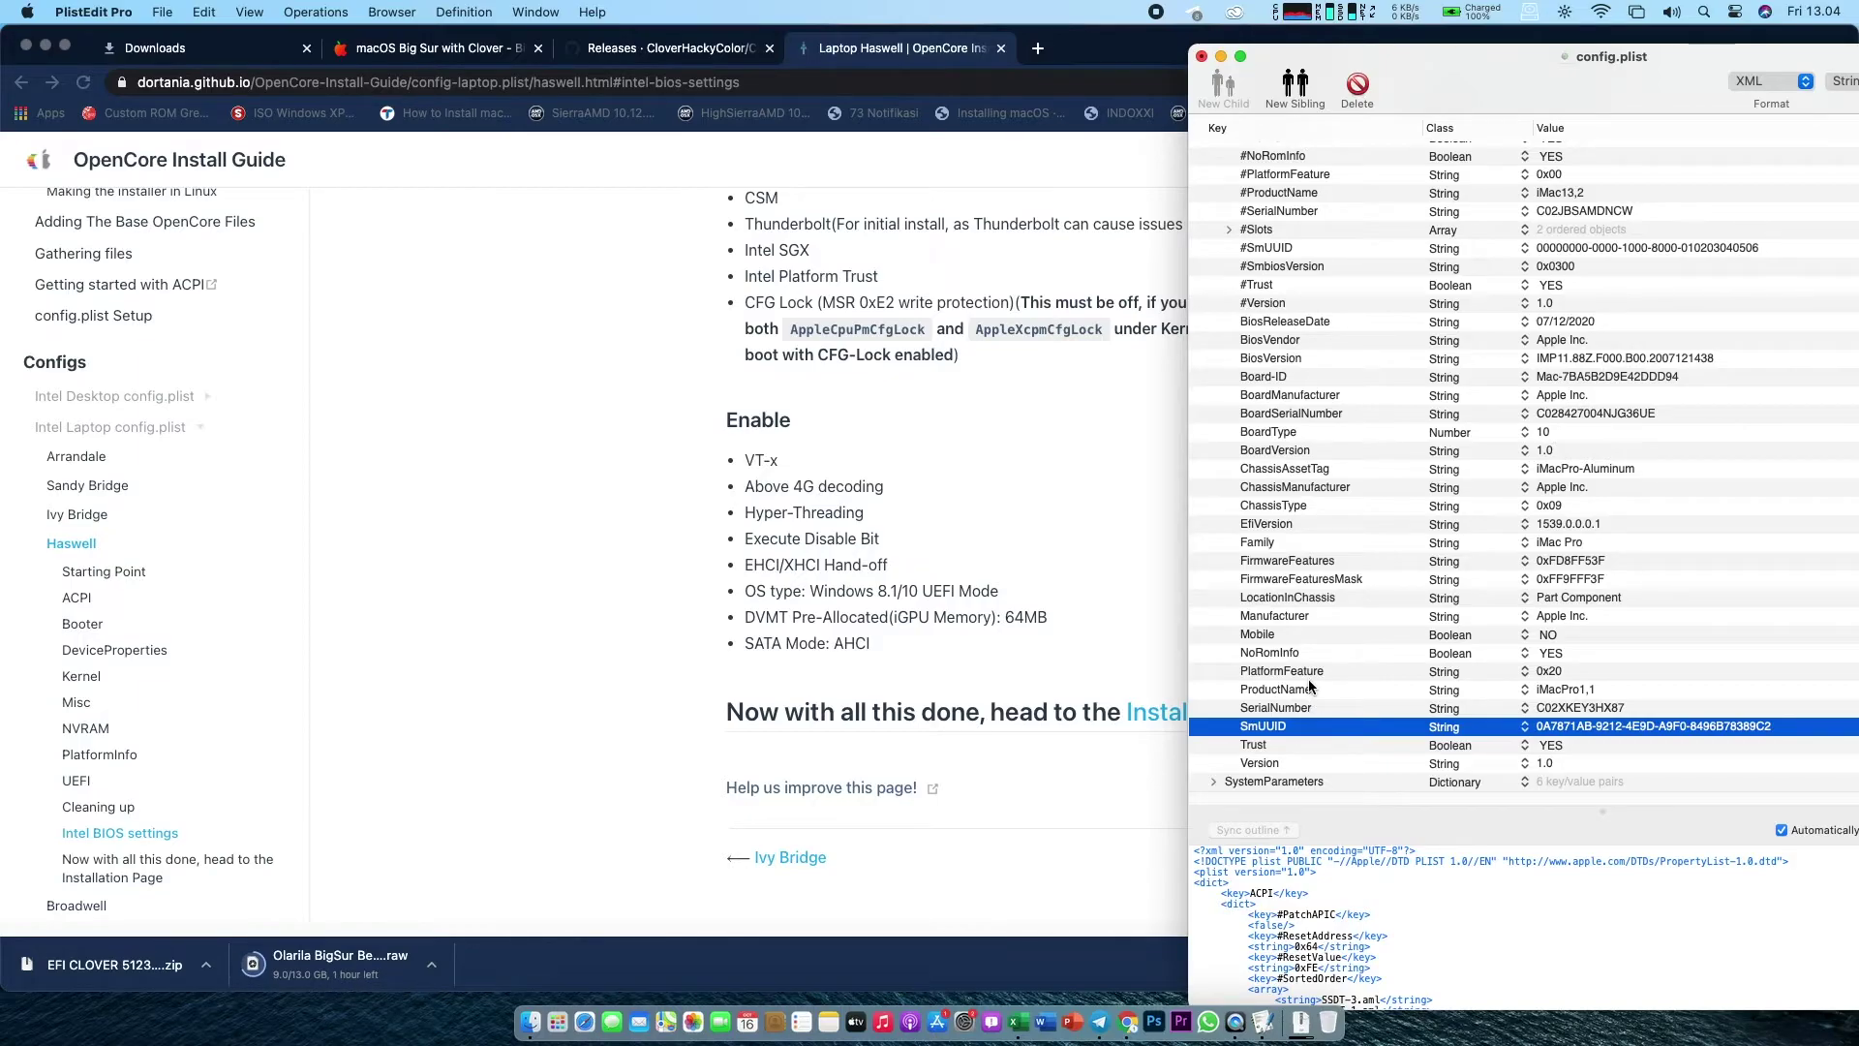
pyautogui.click(1312, 683)
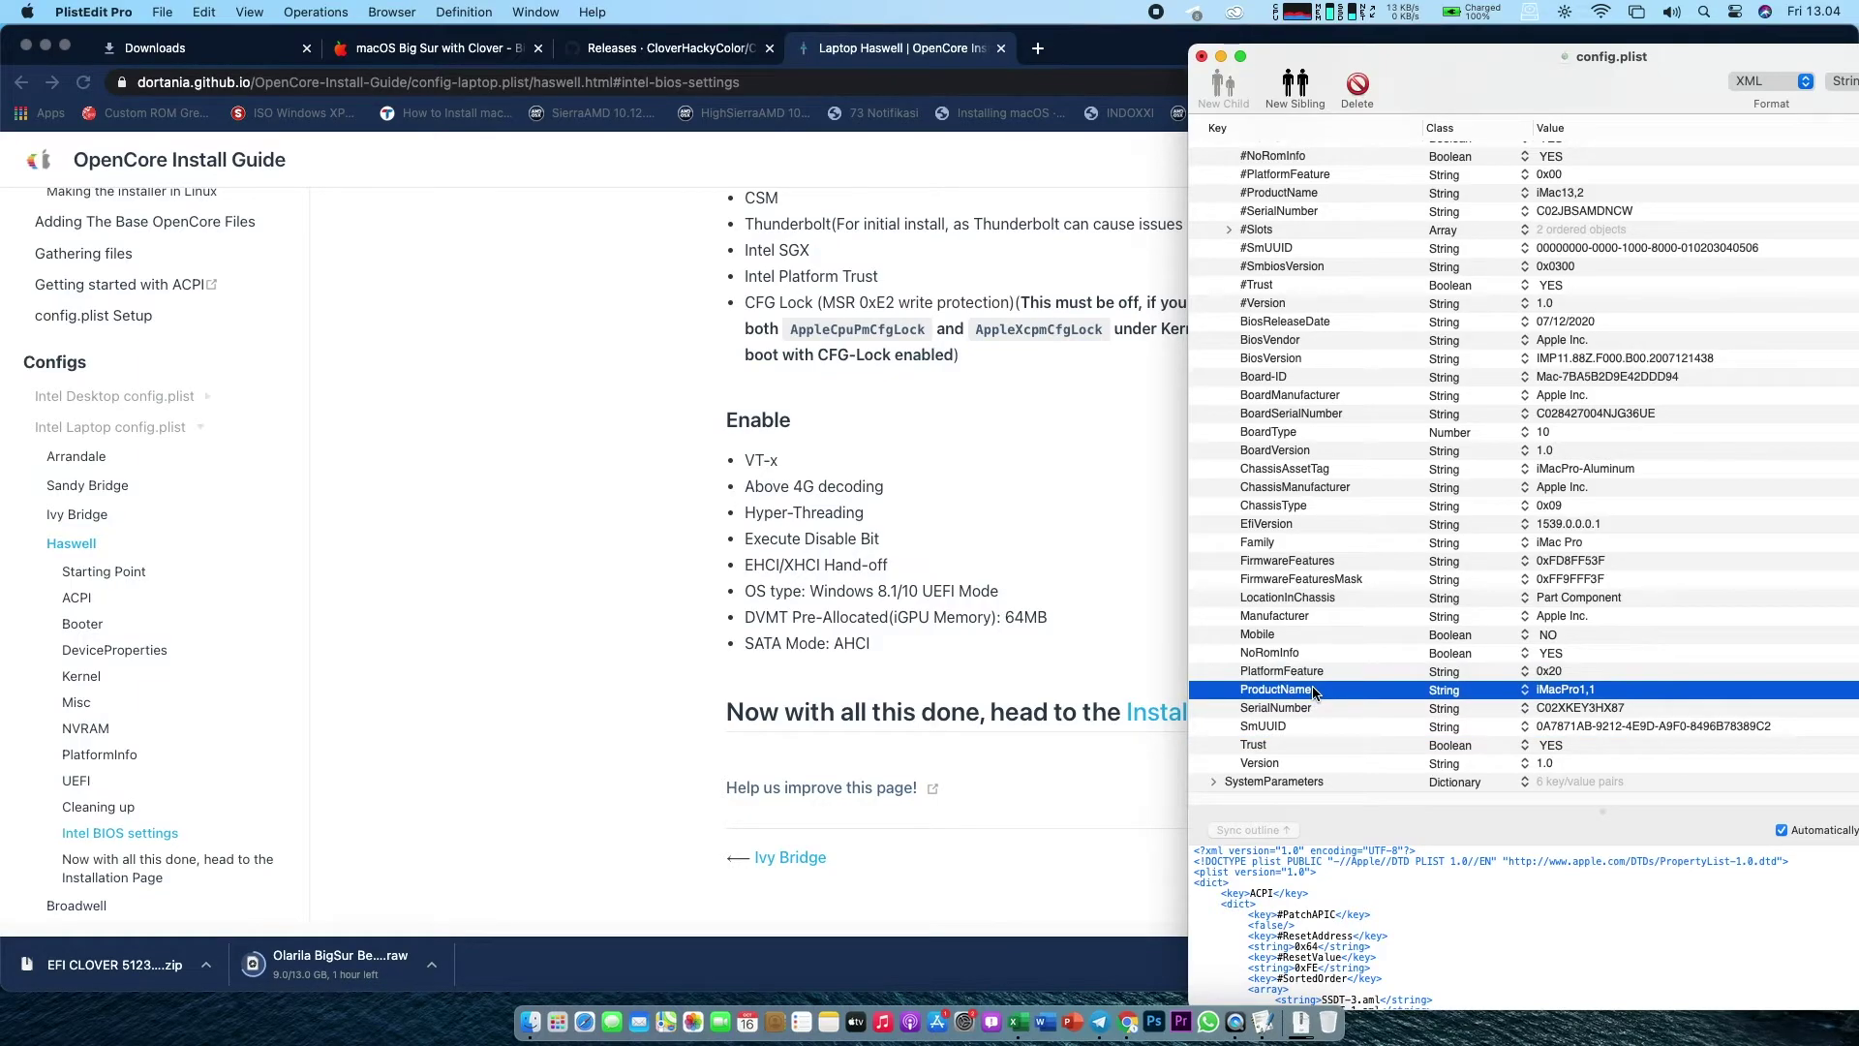
pyautogui.click(1313, 728)
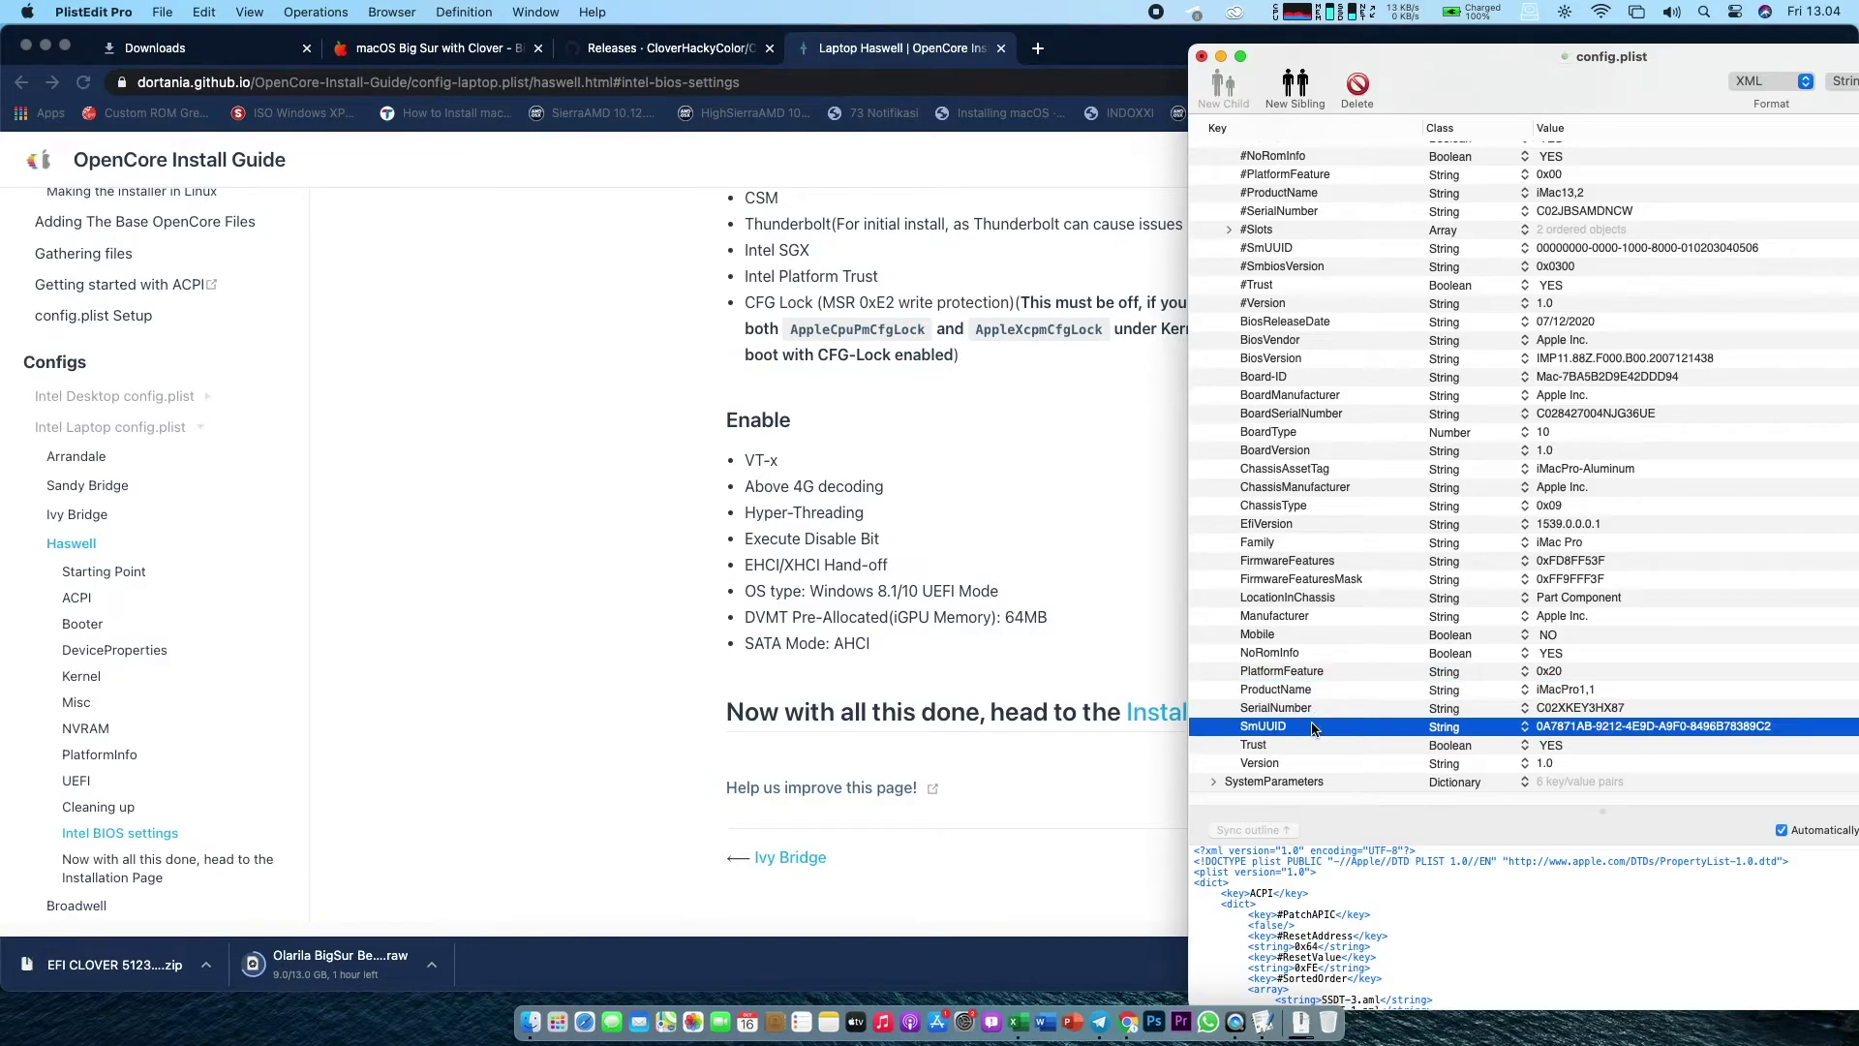
pyautogui.click(1309, 686)
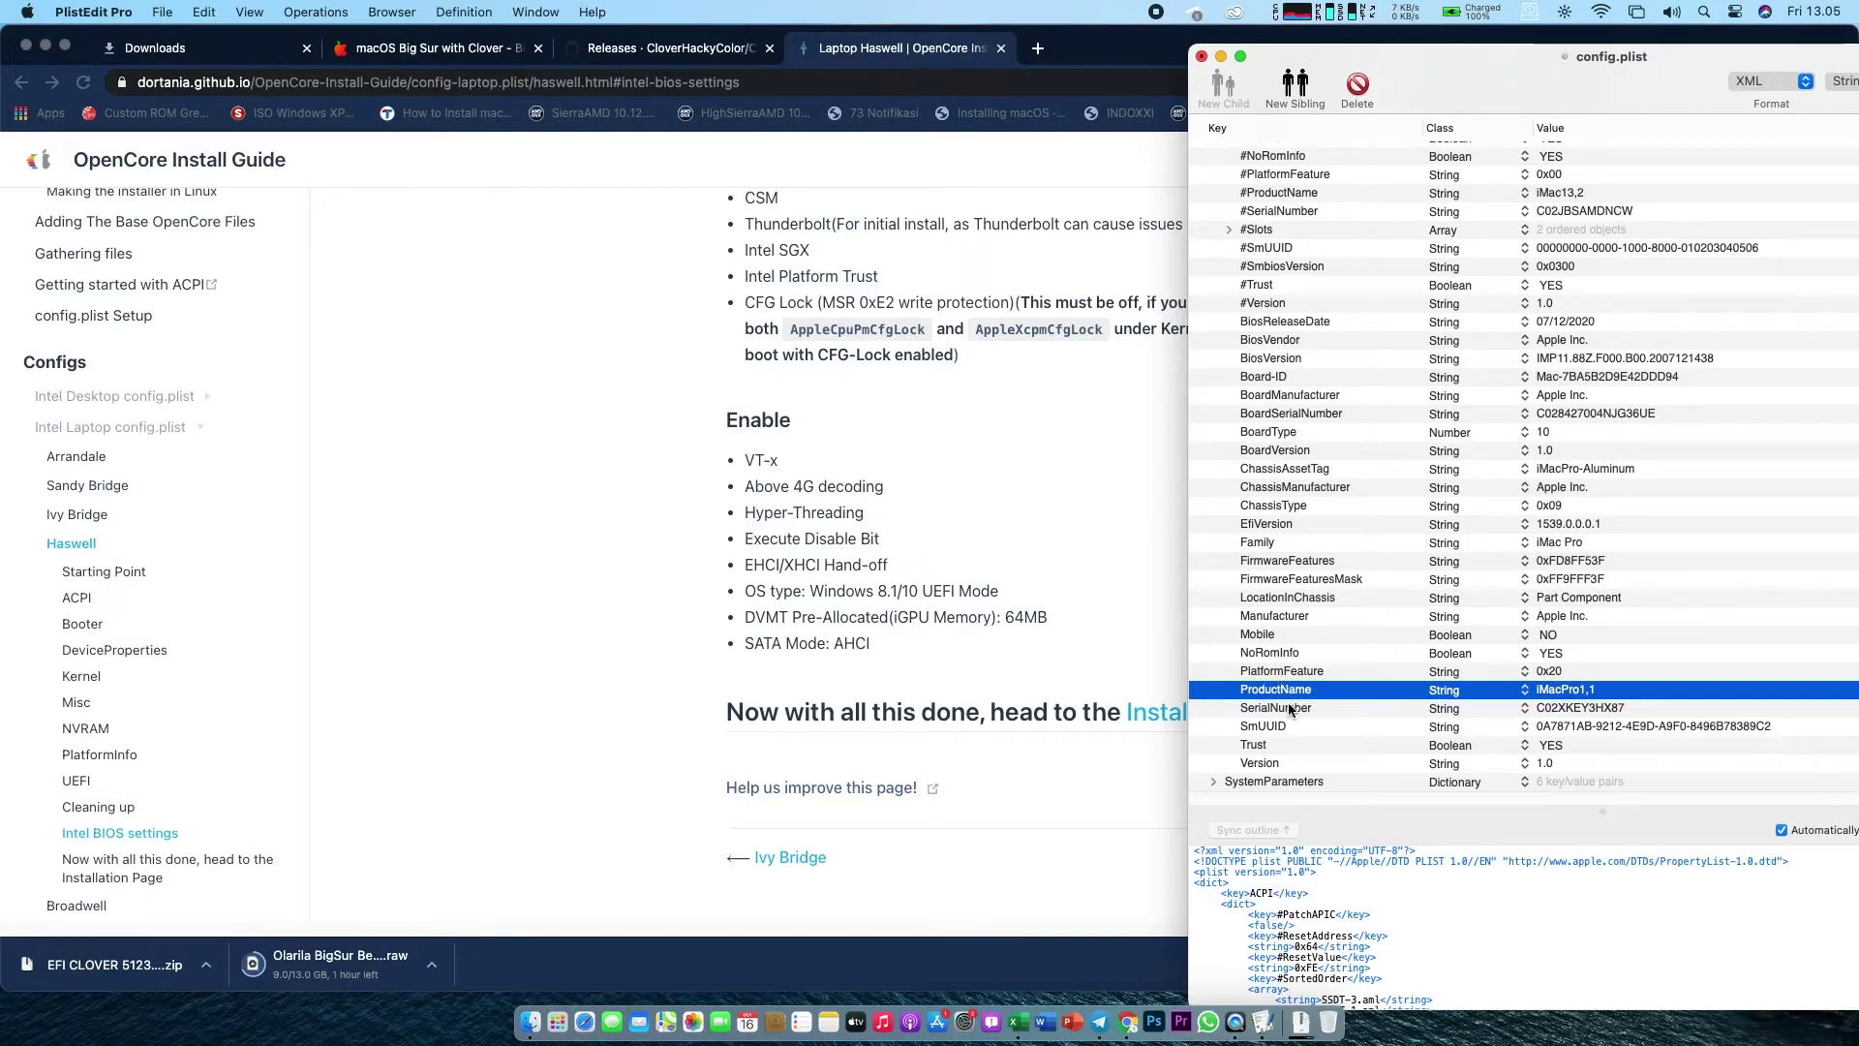
pyautogui.click(1313, 674)
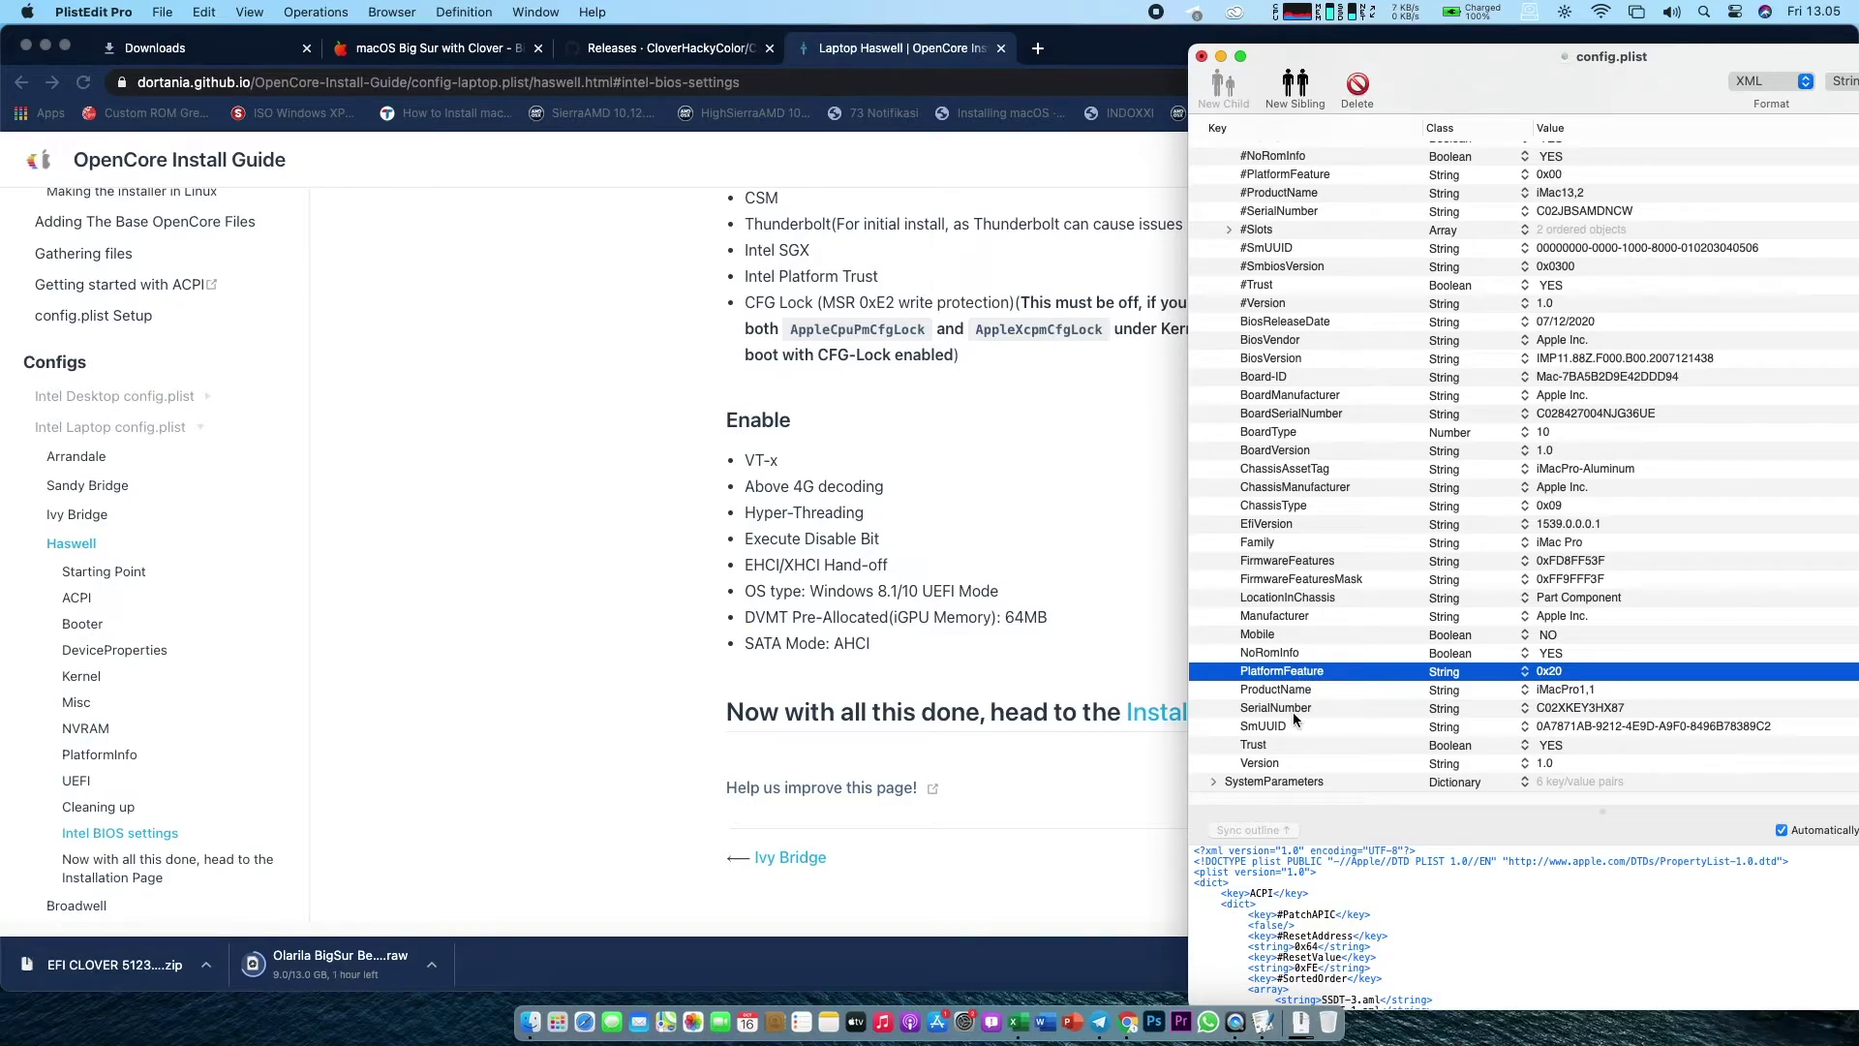
# Step: Delete the Trust and Version entries from the SMBIOS dictionary
pyautogui.click(1293, 745)
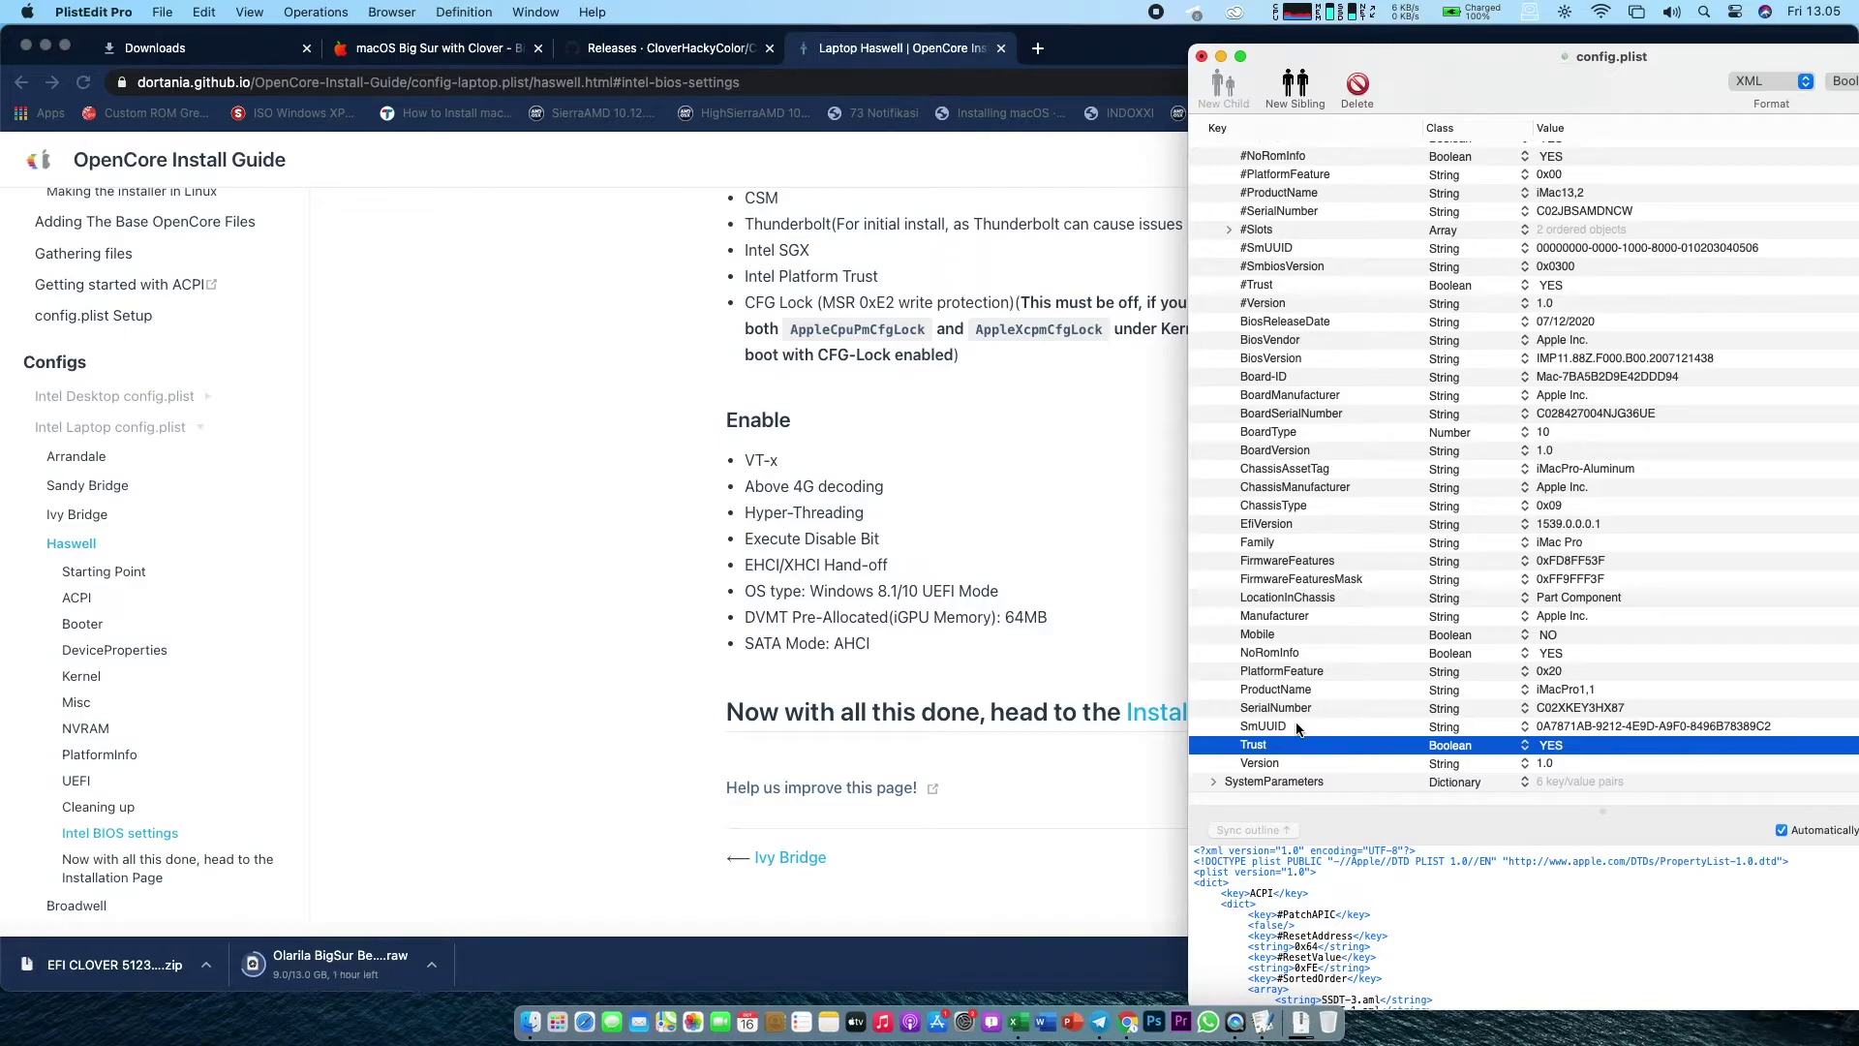
pyautogui.hotkey('shift', 'Down')
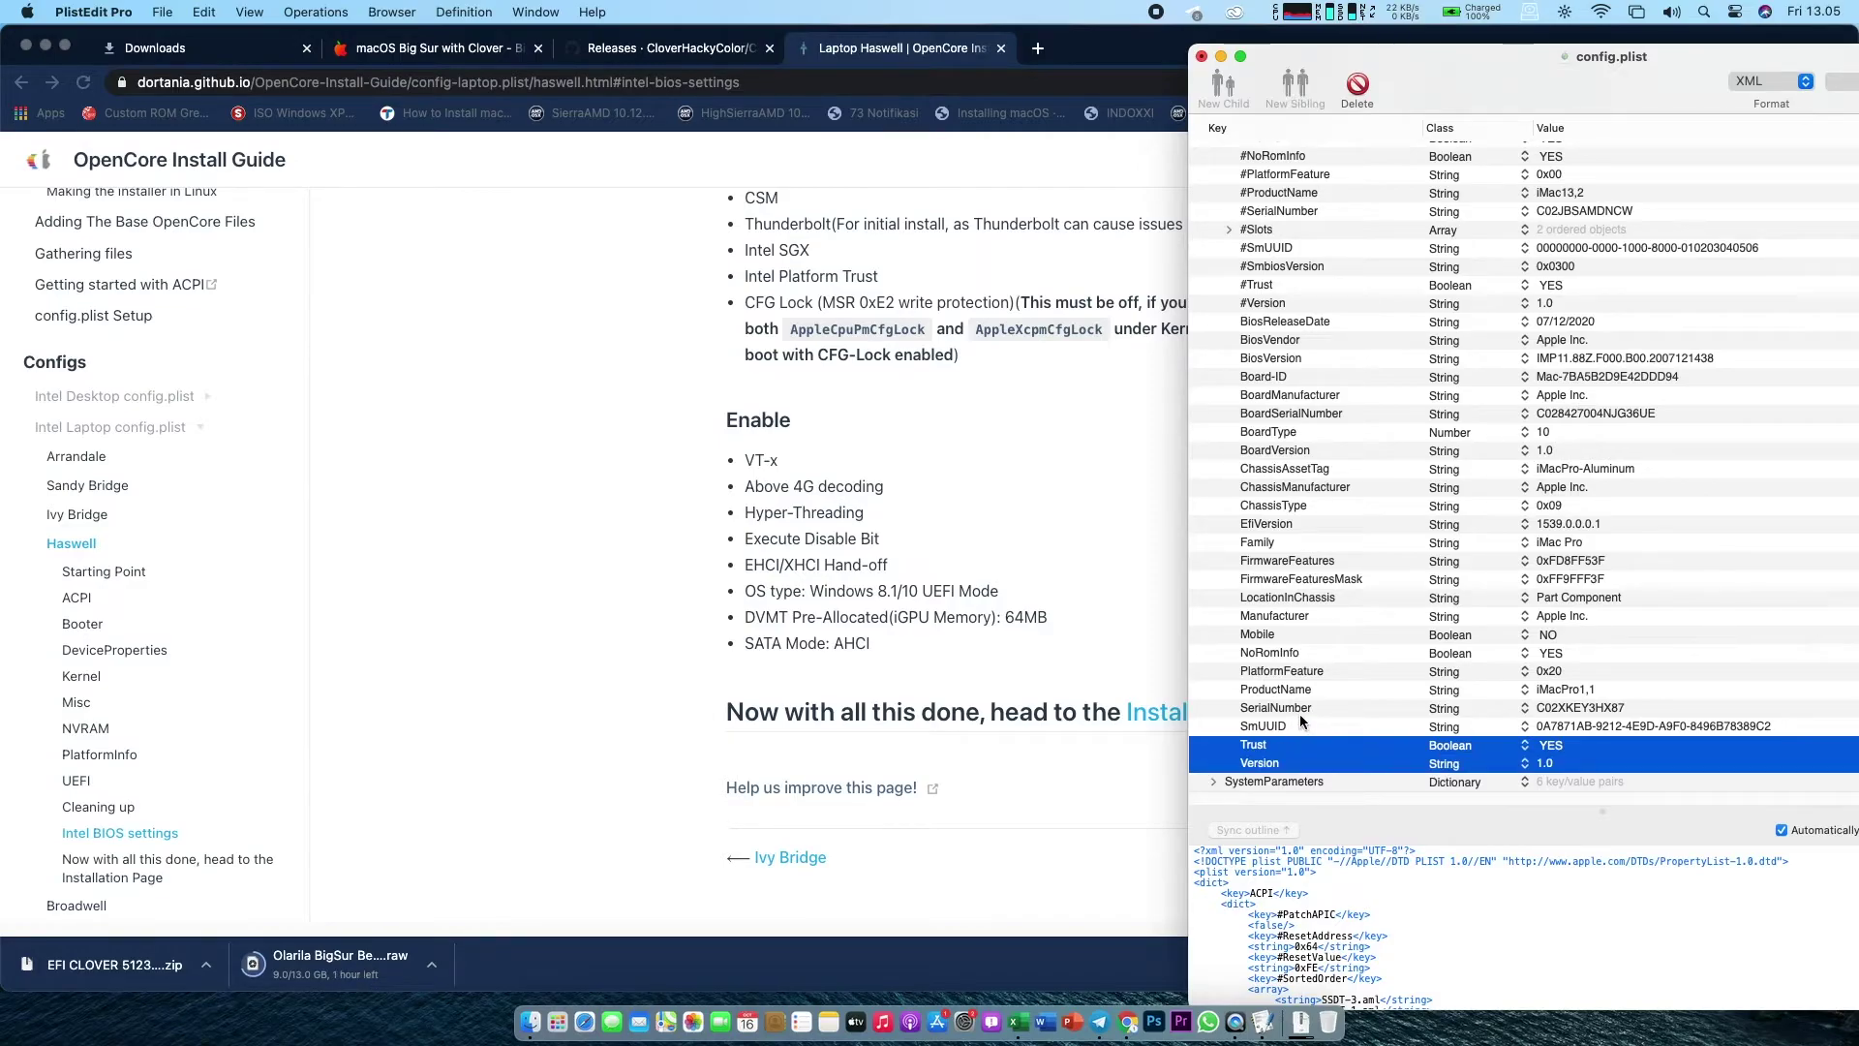
pyautogui.click(1356, 84)
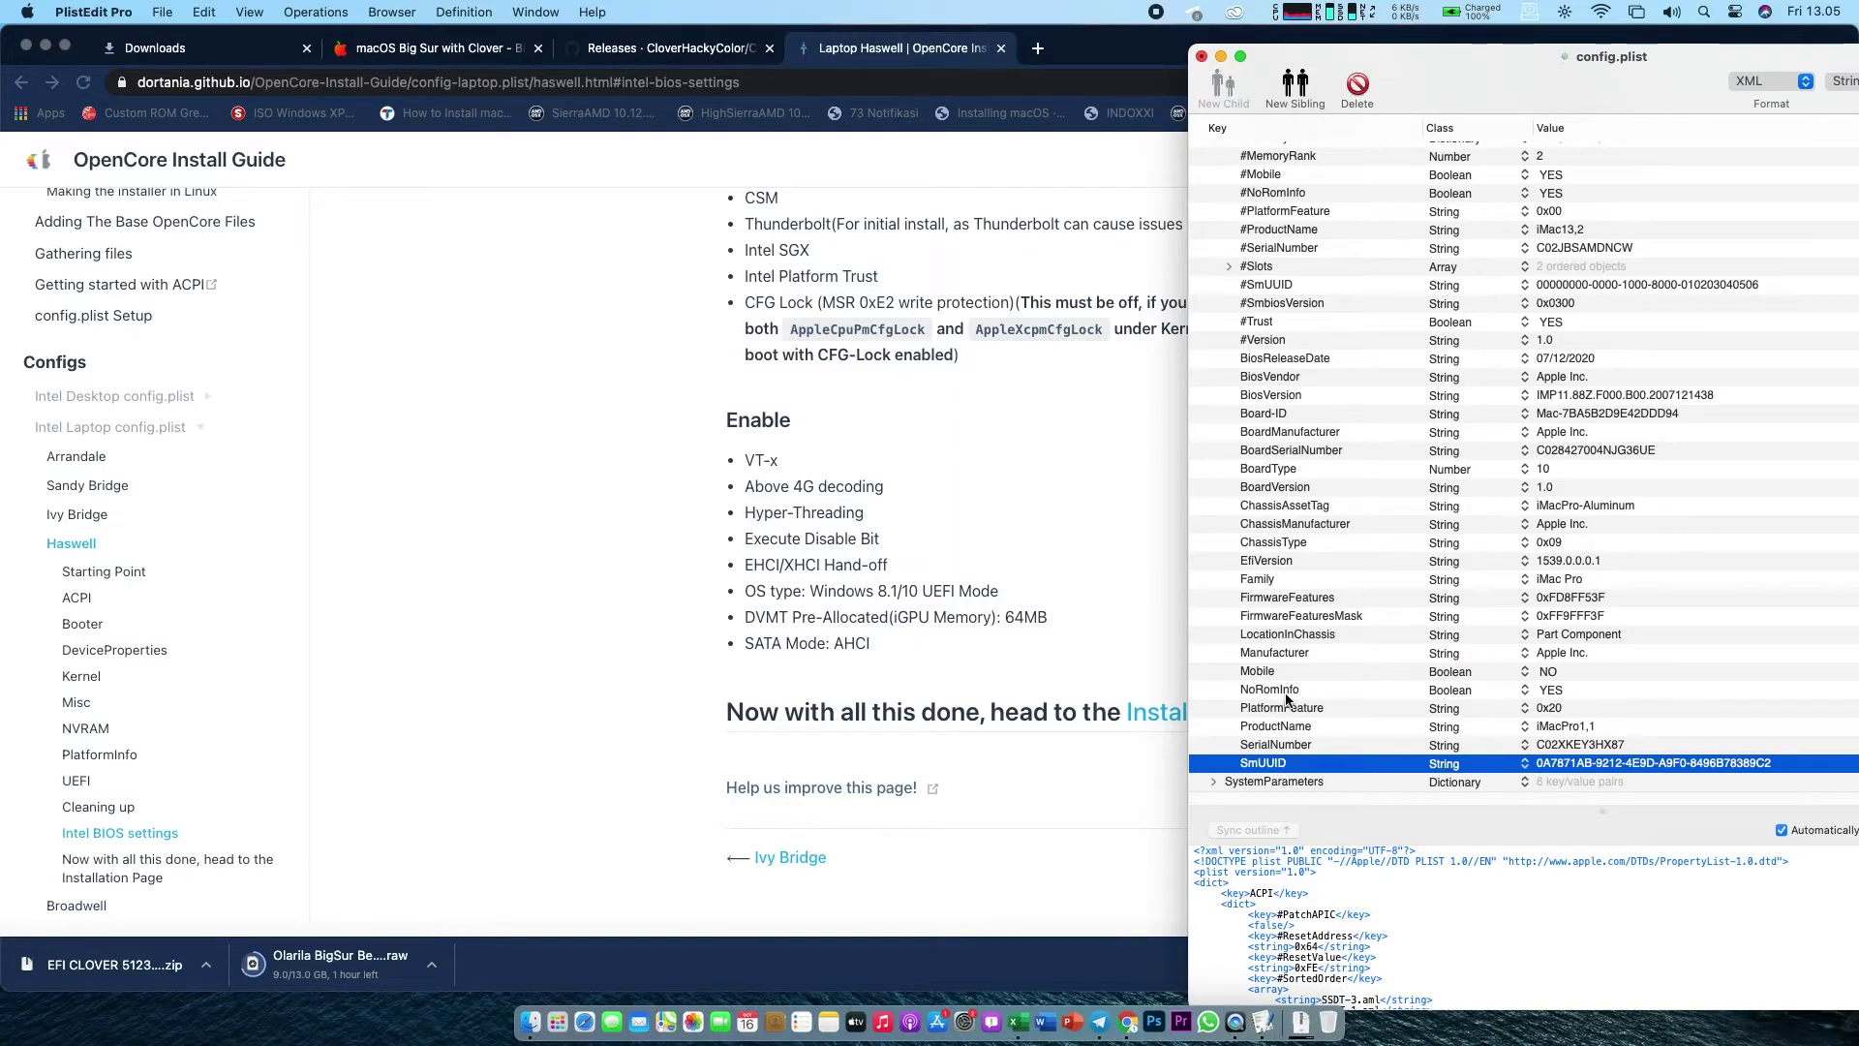
# Step: Delete the uncommented SMBIOS entries from BiosReleaseDate through PlatformFeature, keeping ProductName, SerialNumber and SmUUID
pyautogui.click(1286, 697)
pyautogui.click(1286, 710)
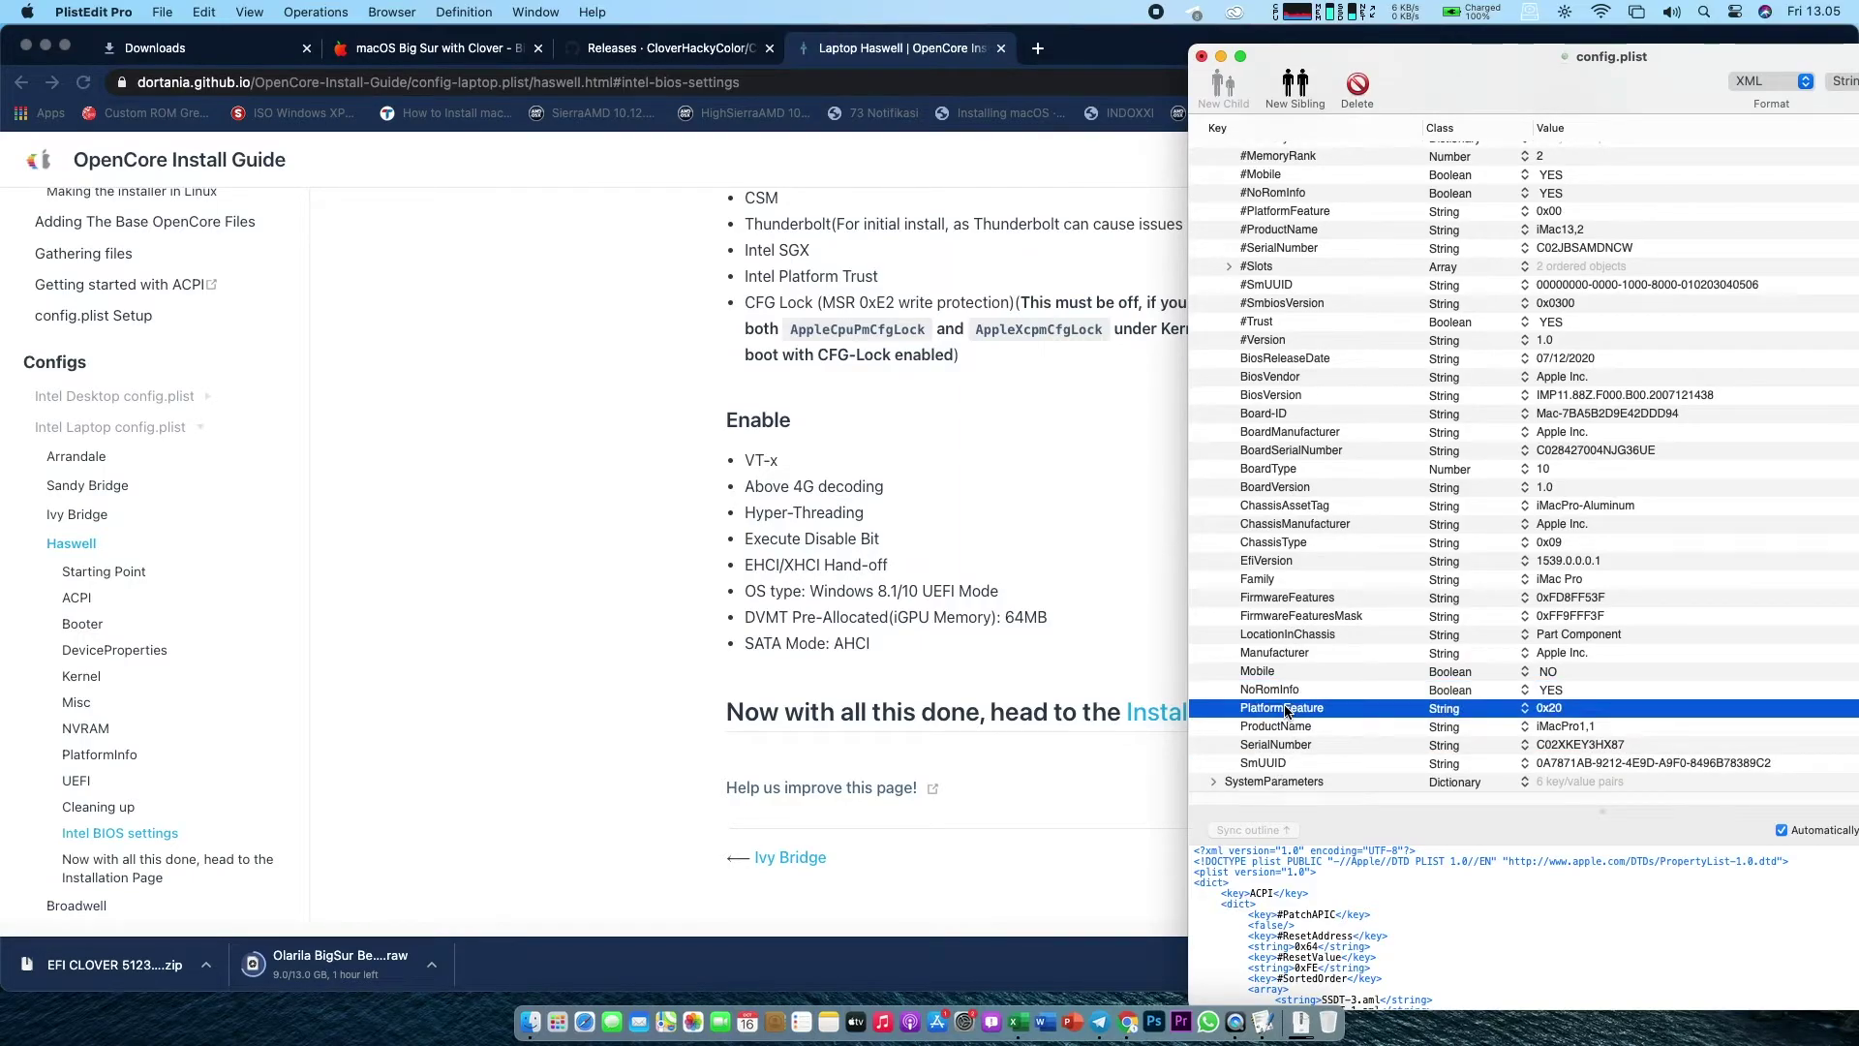
pyautogui.hotkey('shift', 'Up')
pyautogui.hotkey('shift', 'Up')
pyautogui.hotkey('shift', 'Up')
pyautogui.hotkey('shift', 'Up')
pyautogui.hotkey('shift', 'Up')
pyautogui.hotkey('shift', 'Up')
pyautogui.hotkey('shift', 'Up')
pyautogui.hotkey('shift', 'Up')
pyautogui.hotkey('shift', 'Up')
pyautogui.hotkey('shift', 'Up')
pyautogui.hotkey('shift', 'Up')
pyautogui.hotkey('shift', 'Up')
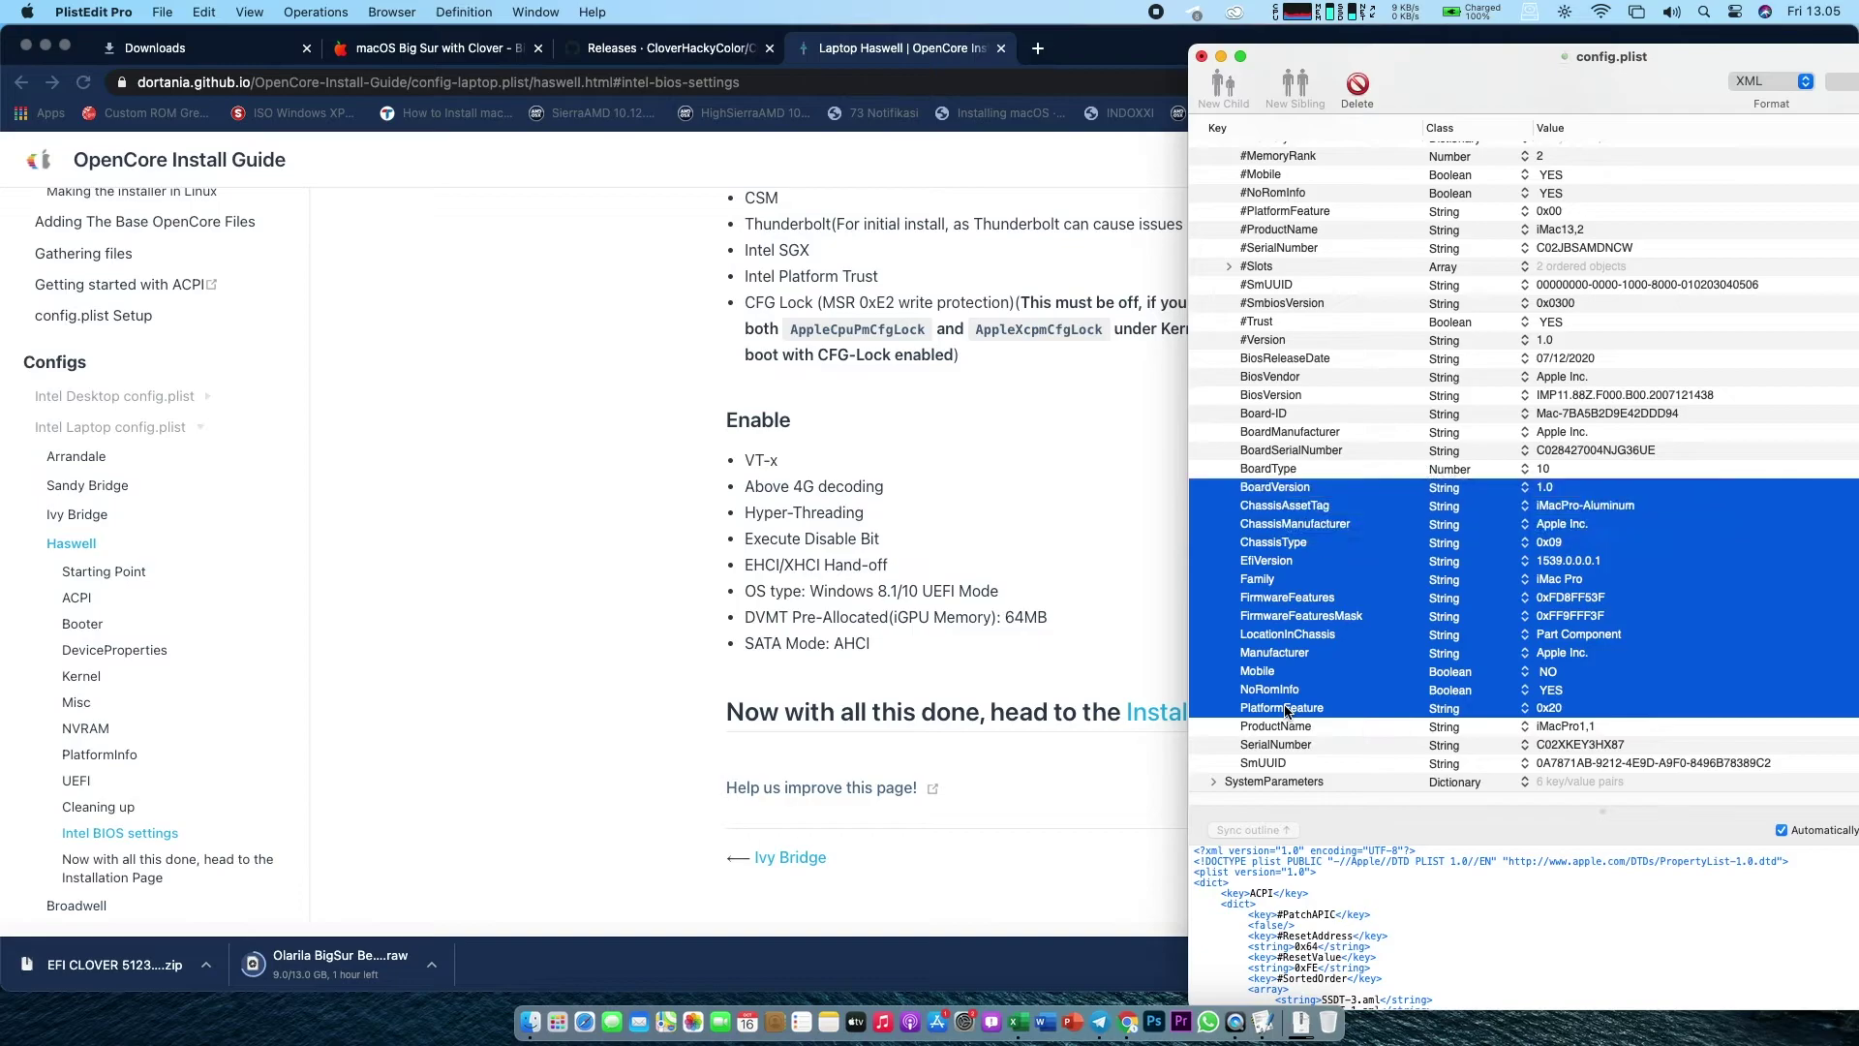
pyautogui.hotkey('shift', 'Up')
pyautogui.hotkey('shift', 'Up')
pyautogui.hotkey('shift', 'Up')
pyautogui.hotkey('shift', 'Up')
pyautogui.hotkey('shift', 'Up')
pyautogui.hotkey('shift', 'Up')
pyautogui.hotkey('shift', 'Up')
pyautogui.click(1358, 87)
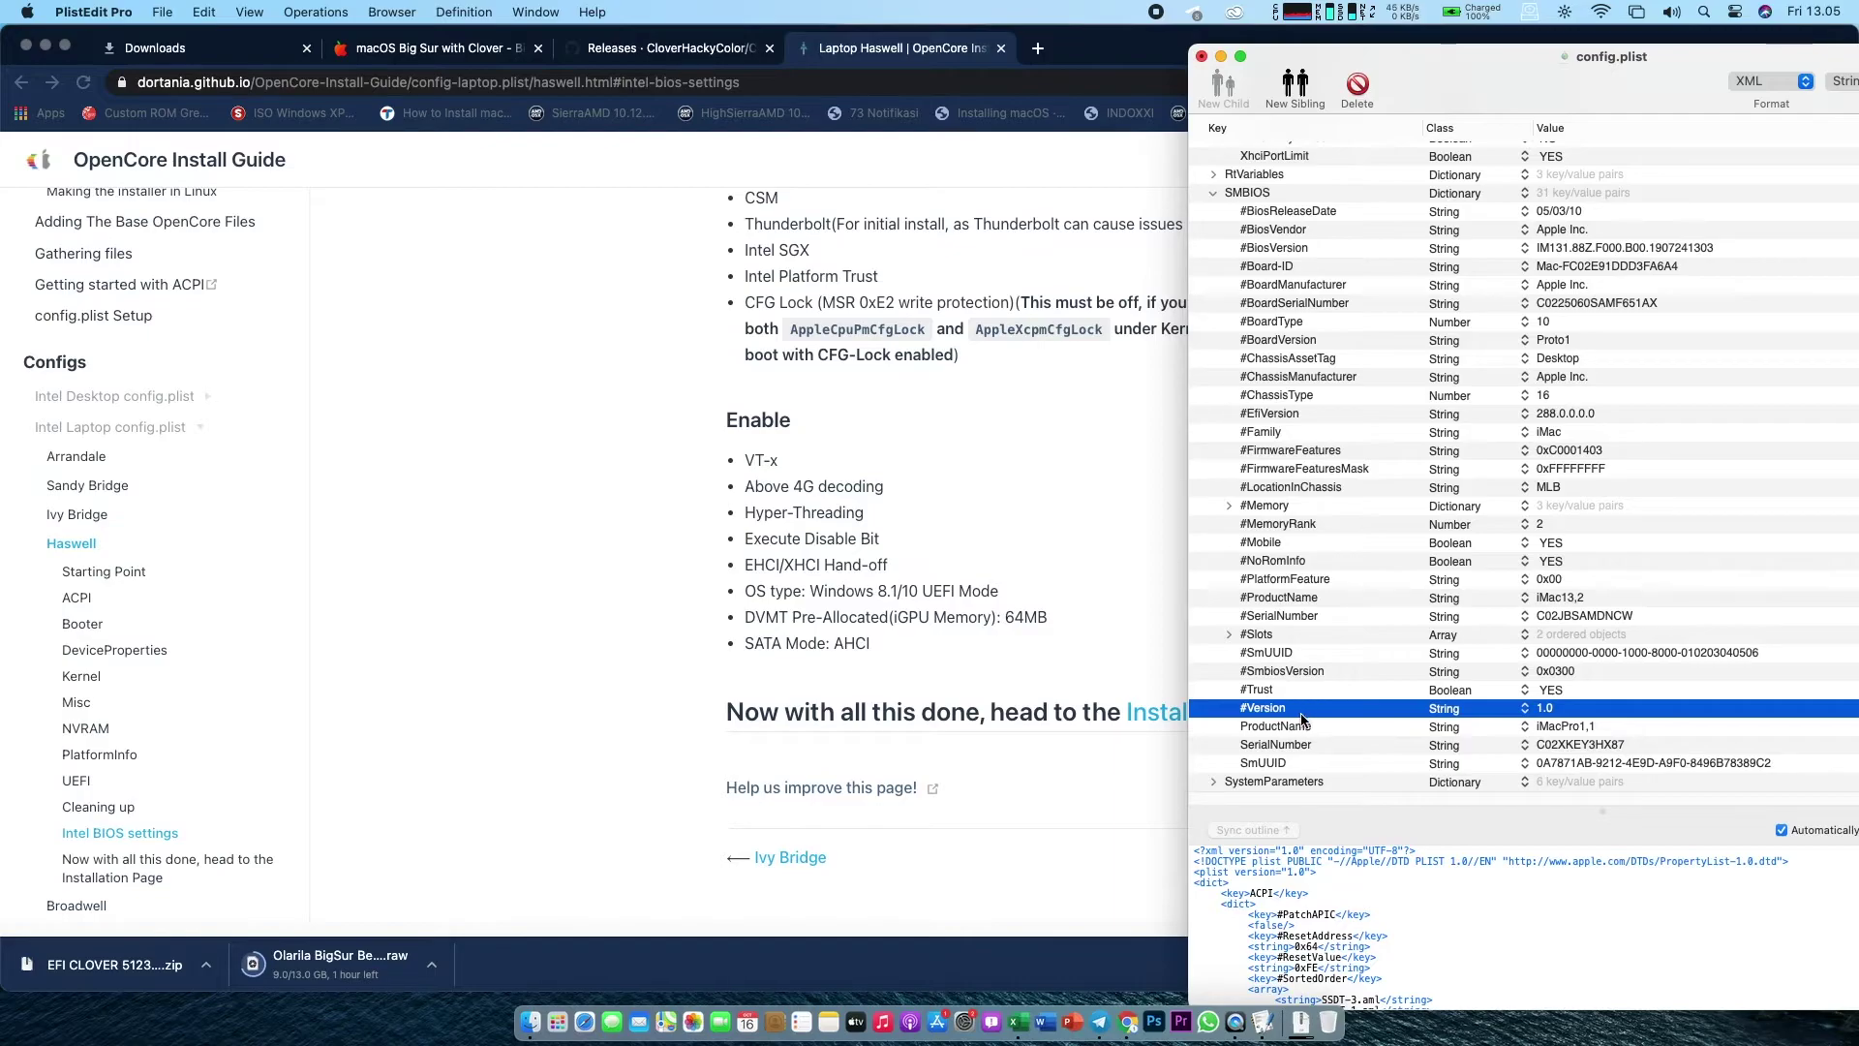
# Step: Delete all commented SMBIOS entries from #BiosReleaseDate through #Version
pyautogui.hotkey('shift', 'Up')
pyautogui.hotkey('shift', 'Up')
pyautogui.hotkey('shift', 'Up')
pyautogui.hotkey('shift', 'Up')
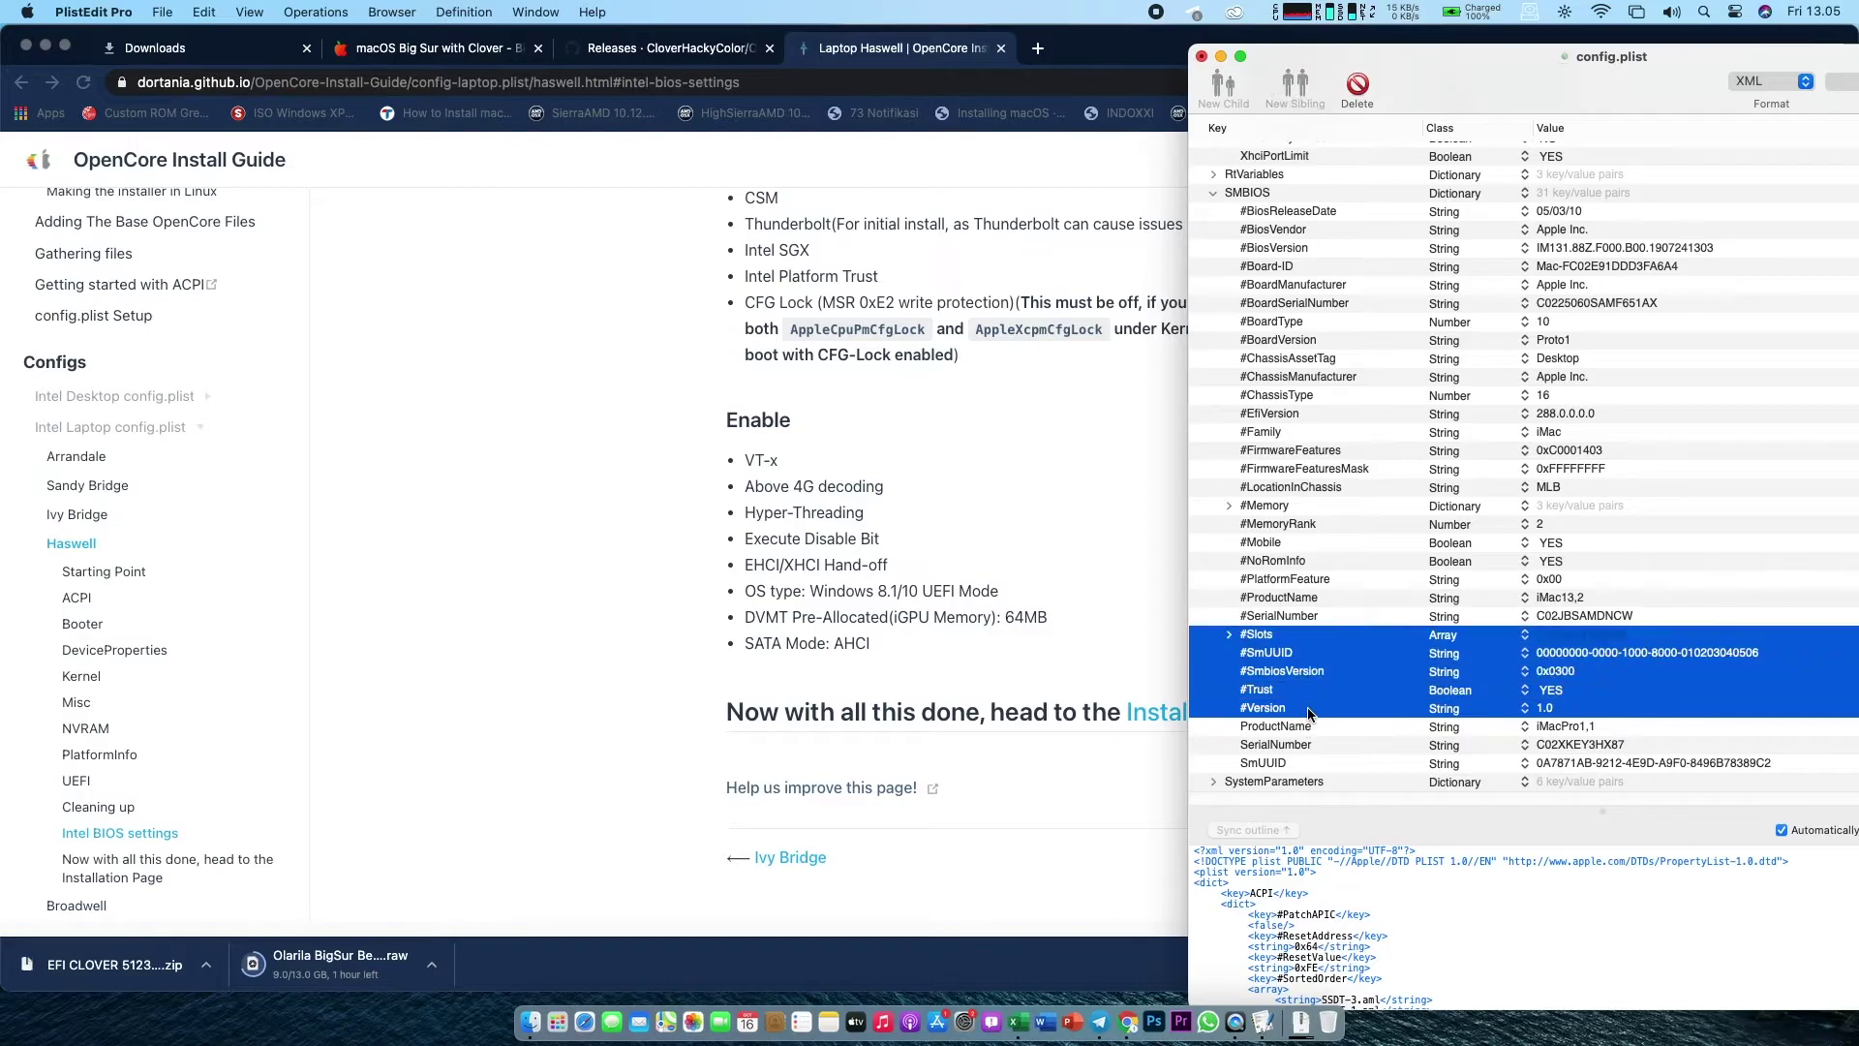
pyautogui.hotkey('shift', 'Up')
pyautogui.hotkey('shift', 'Up')
pyautogui.hotkey('shift', 'Up')
pyautogui.hotkey('shift', 'Up')
pyautogui.hotkey('shift', 'Up')
pyautogui.hotkey('shift', 'Up')
pyautogui.hotkey('shift', 'Up')
pyautogui.hotkey('shift', 'Up')
pyautogui.hotkey('shift', 'Up')
pyautogui.hotkey('shift', 'Up')
pyautogui.hotkey('shift', 'Up')
pyautogui.hotkey('shift', 'Up')
pyautogui.hotkey('shift', 'Up')
pyautogui.hotkey('shift', 'Up')
pyautogui.hotkey('shift', 'Up')
pyautogui.hotkey('shift', 'Up')
pyautogui.hotkey('shift', 'Up')
pyautogui.hotkey('shift', 'Up')
pyautogui.hotkey('shift', 'Up')
pyautogui.hotkey('shift', 'Up')
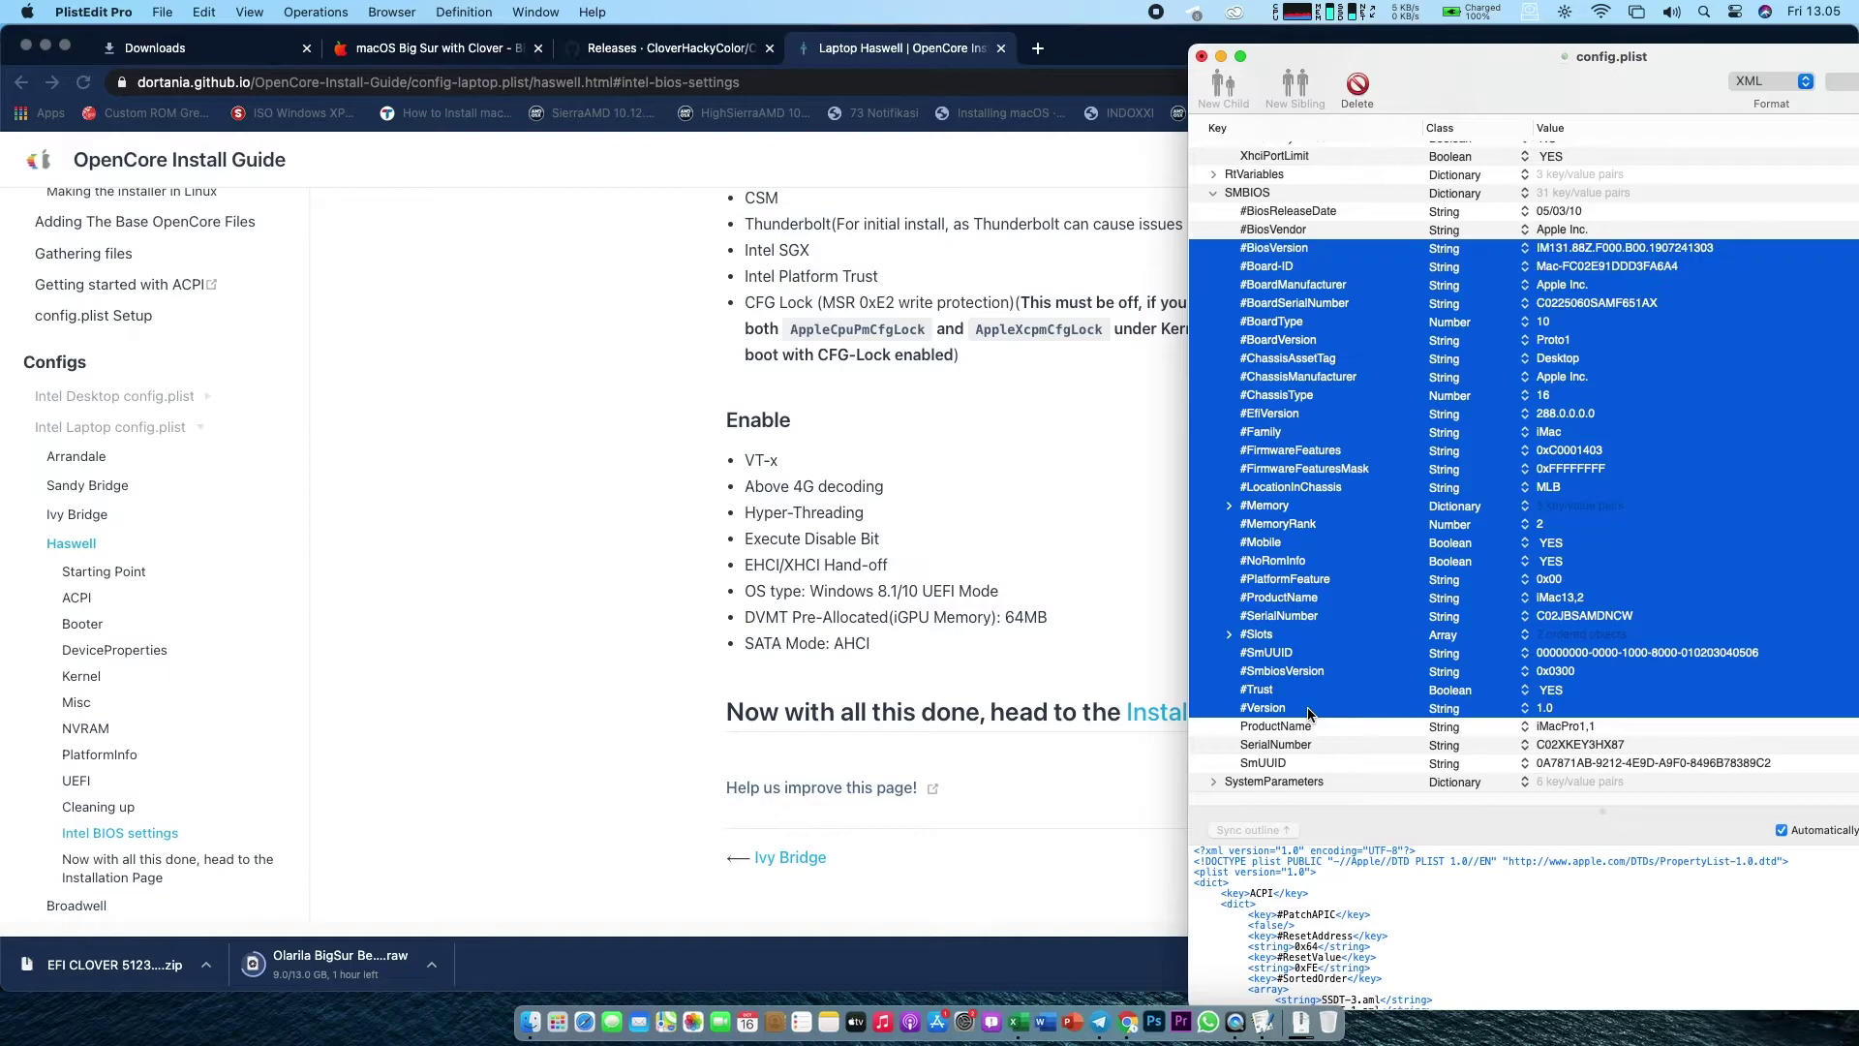
pyautogui.hotkey('shift', 'Up')
pyautogui.hotkey('shift', 'Up')
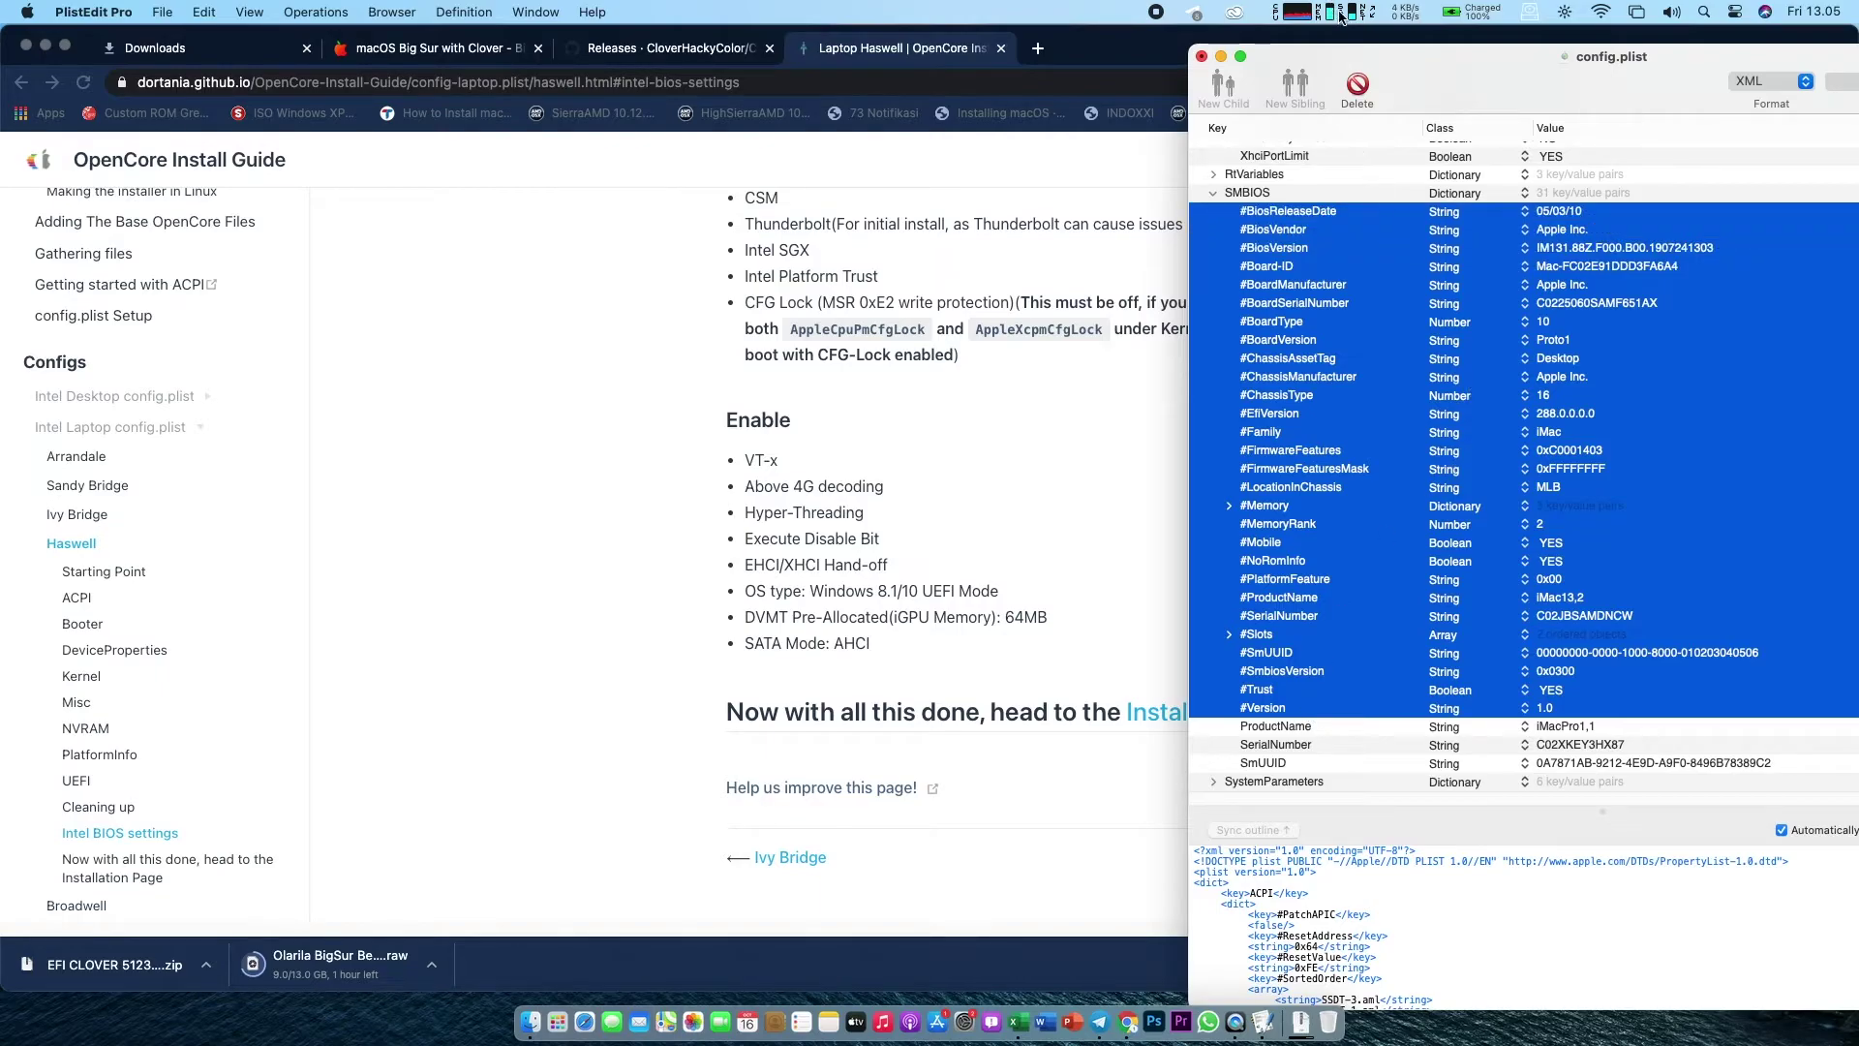
pyautogui.click(1356, 87)
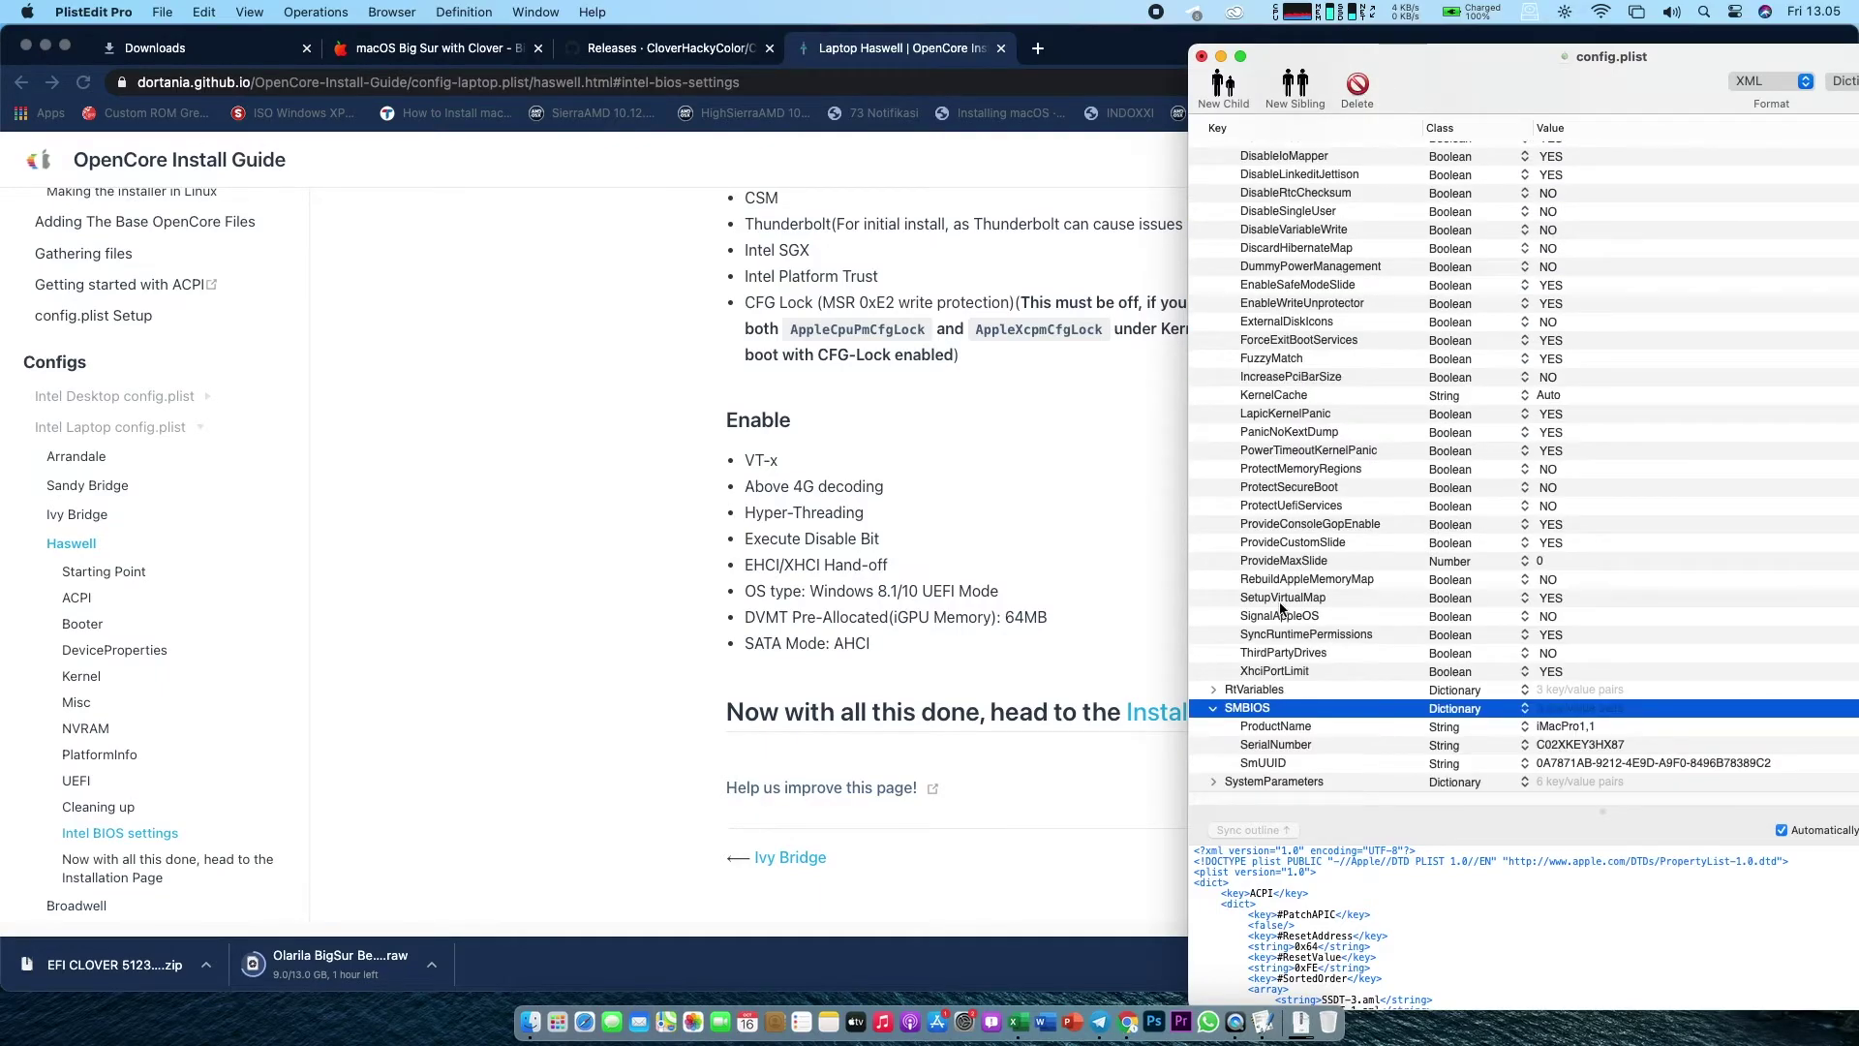
# Step: Set the SMBIOS ProductName to MacbookAir7,1 and check the SerialNumber and SmUUID entries
pyautogui.doubleClick(1546, 727)
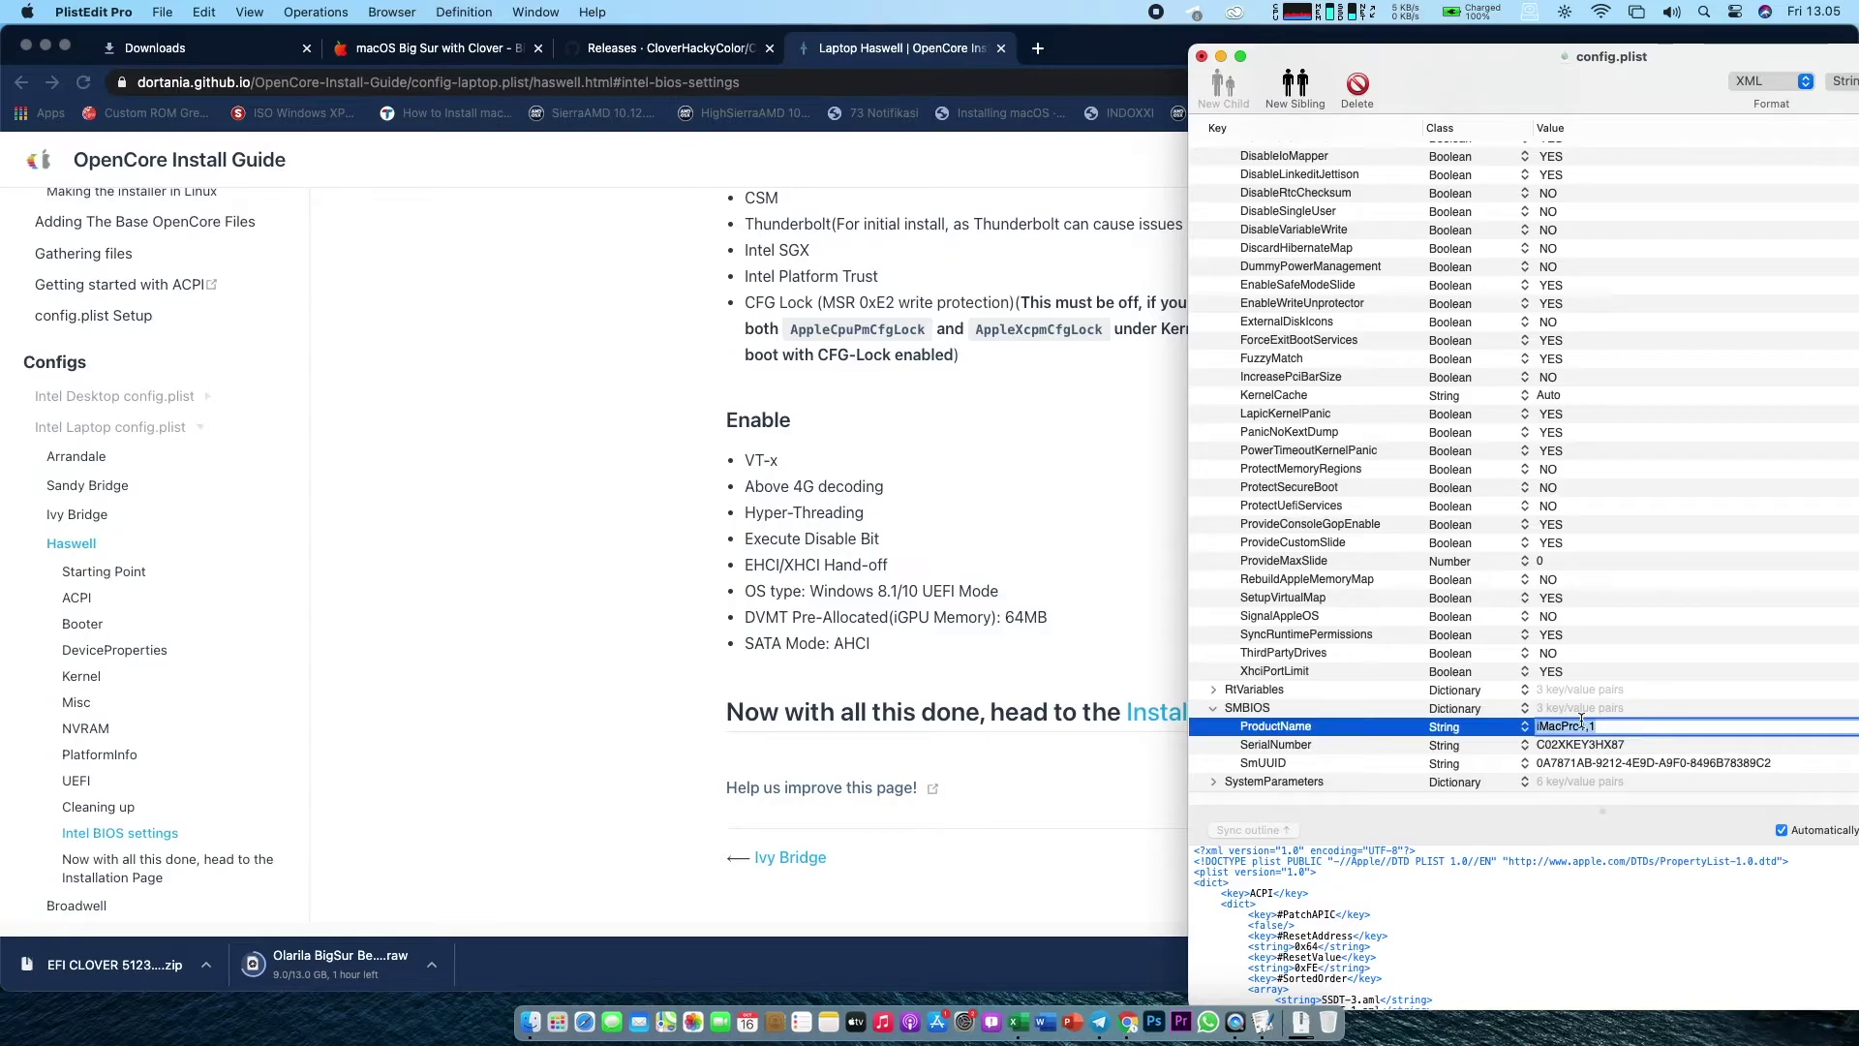
pyautogui.write('Macbo')
pyautogui.write('7,1')
pyautogui.press('Return')
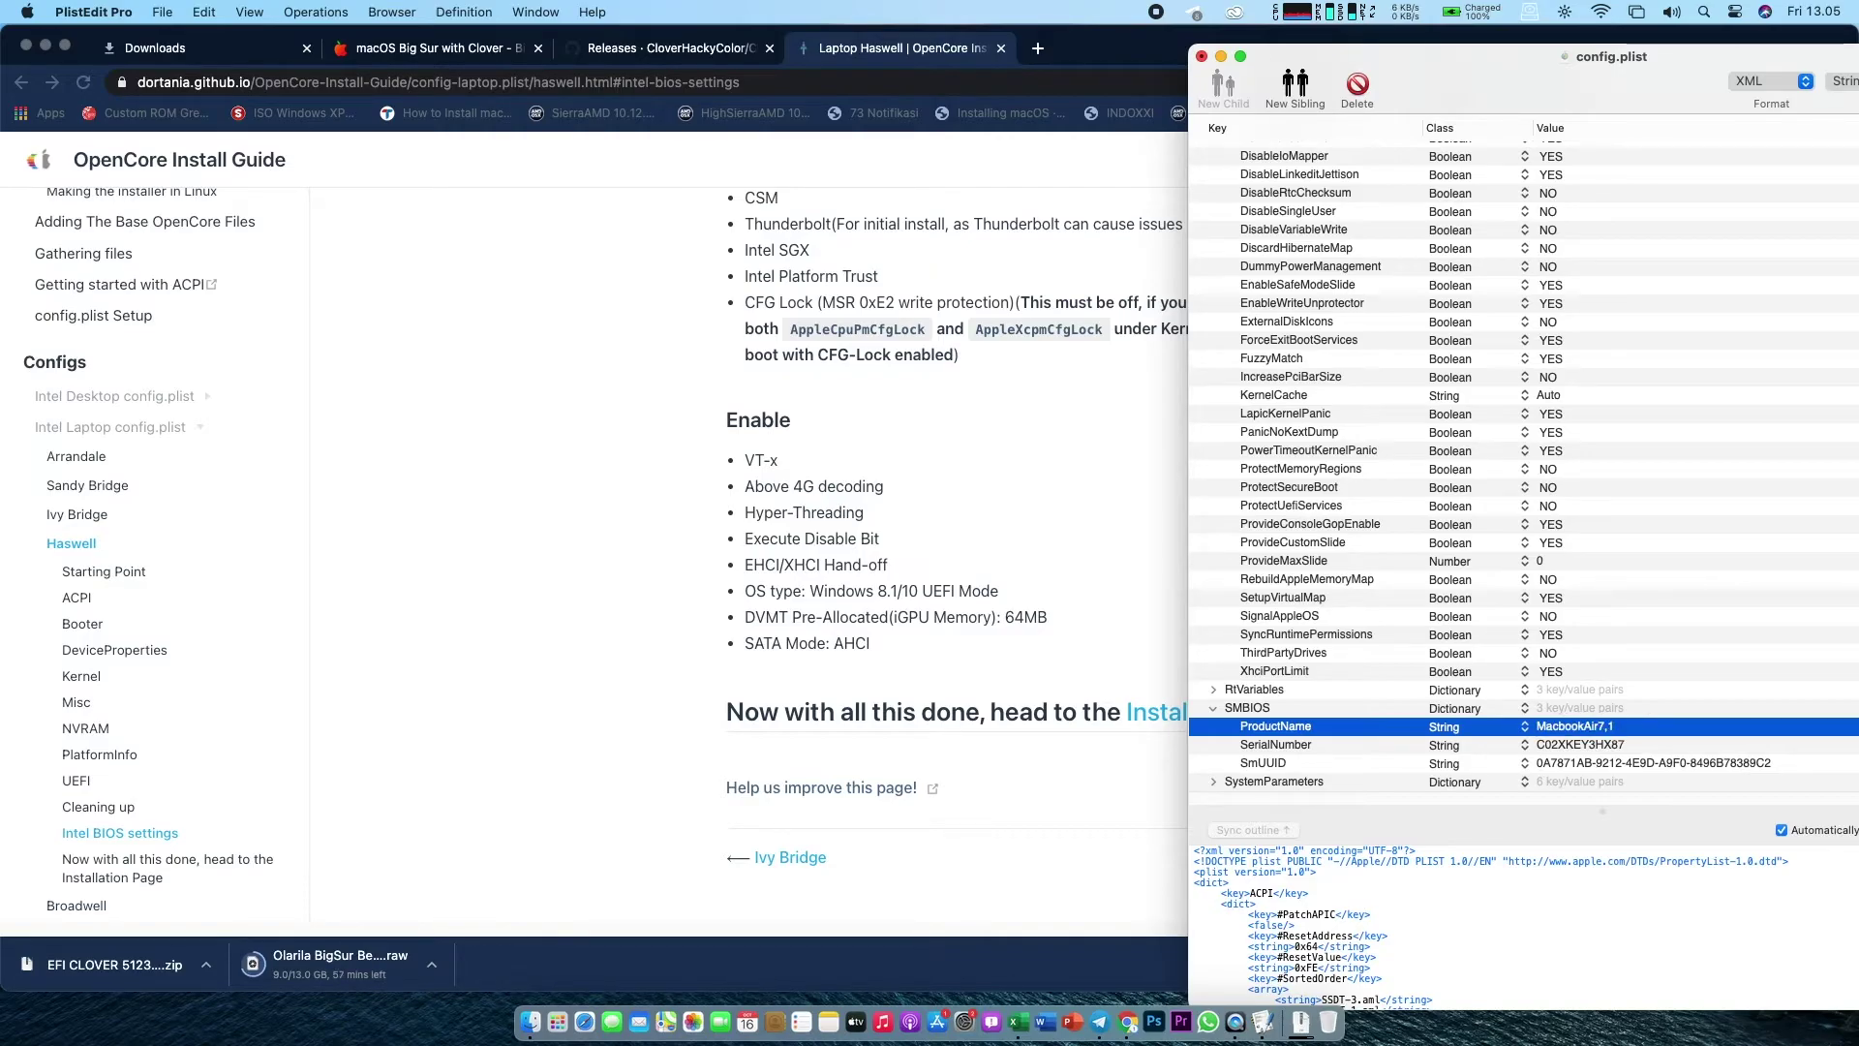
pyautogui.click(1566, 748)
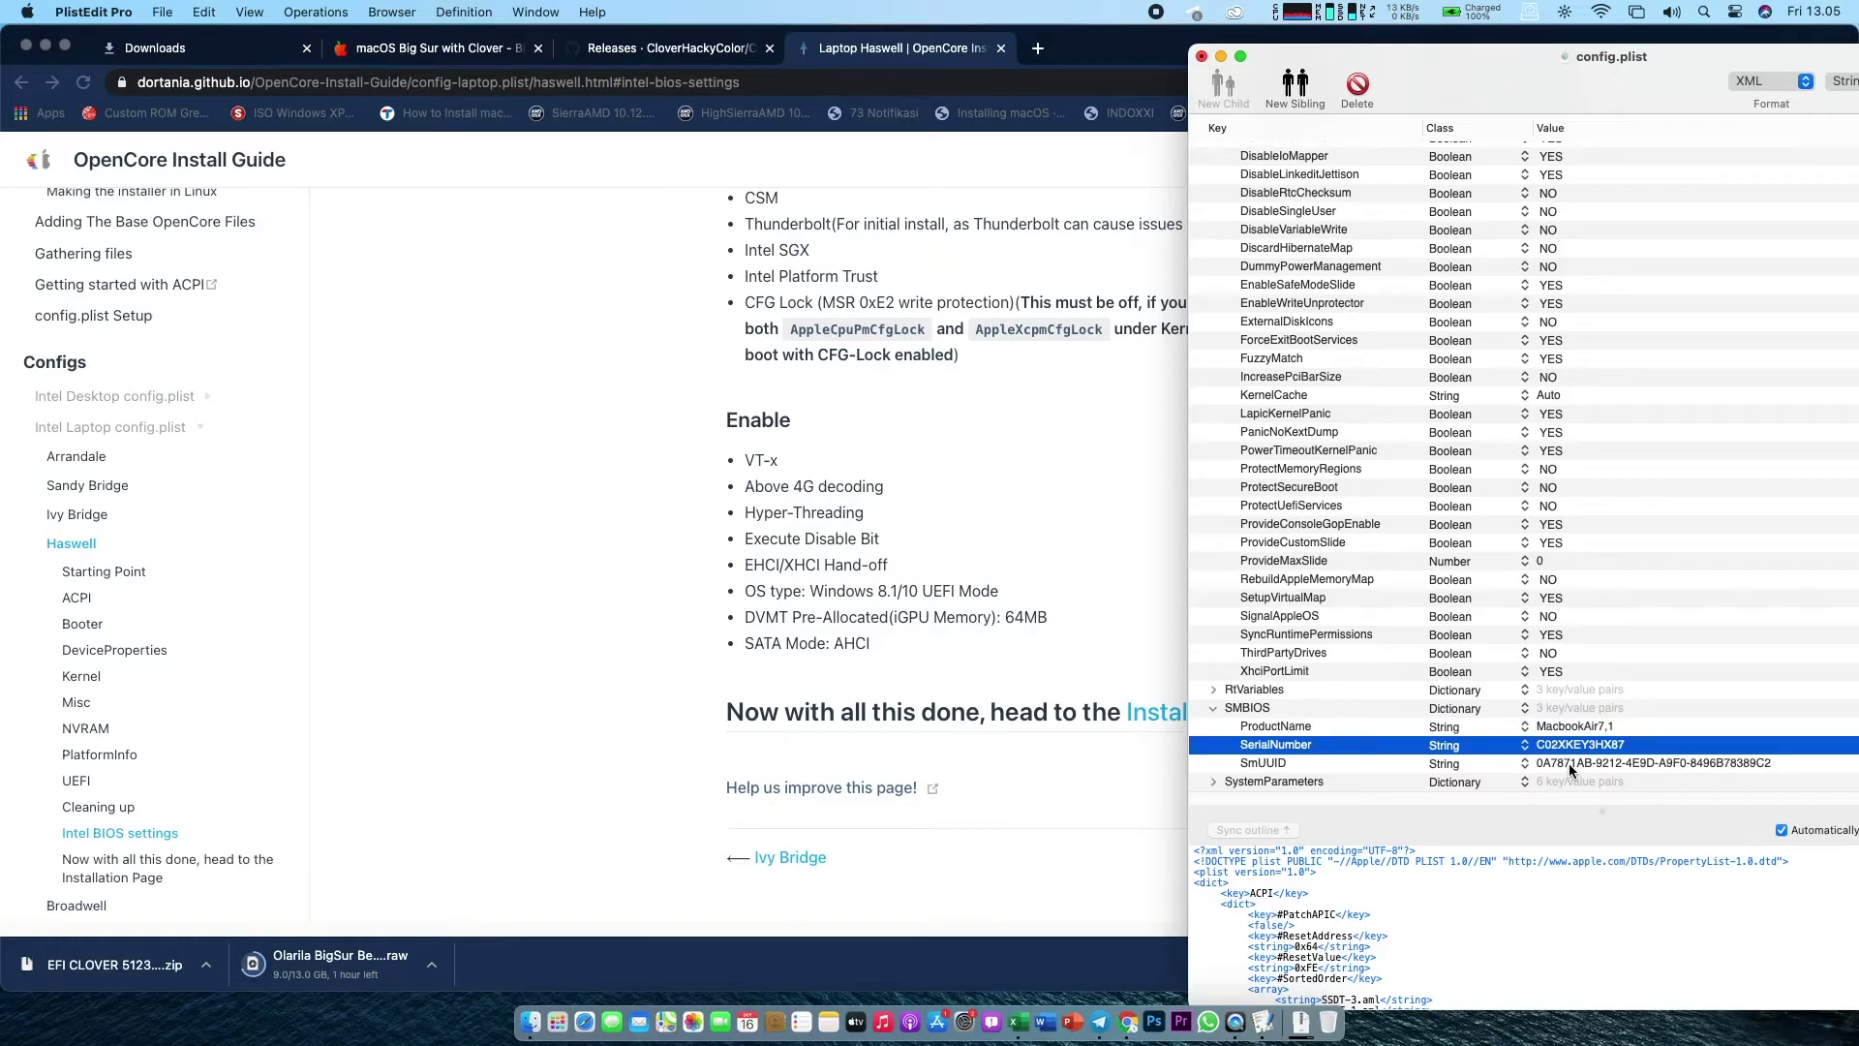
pyautogui.click(1570, 766)
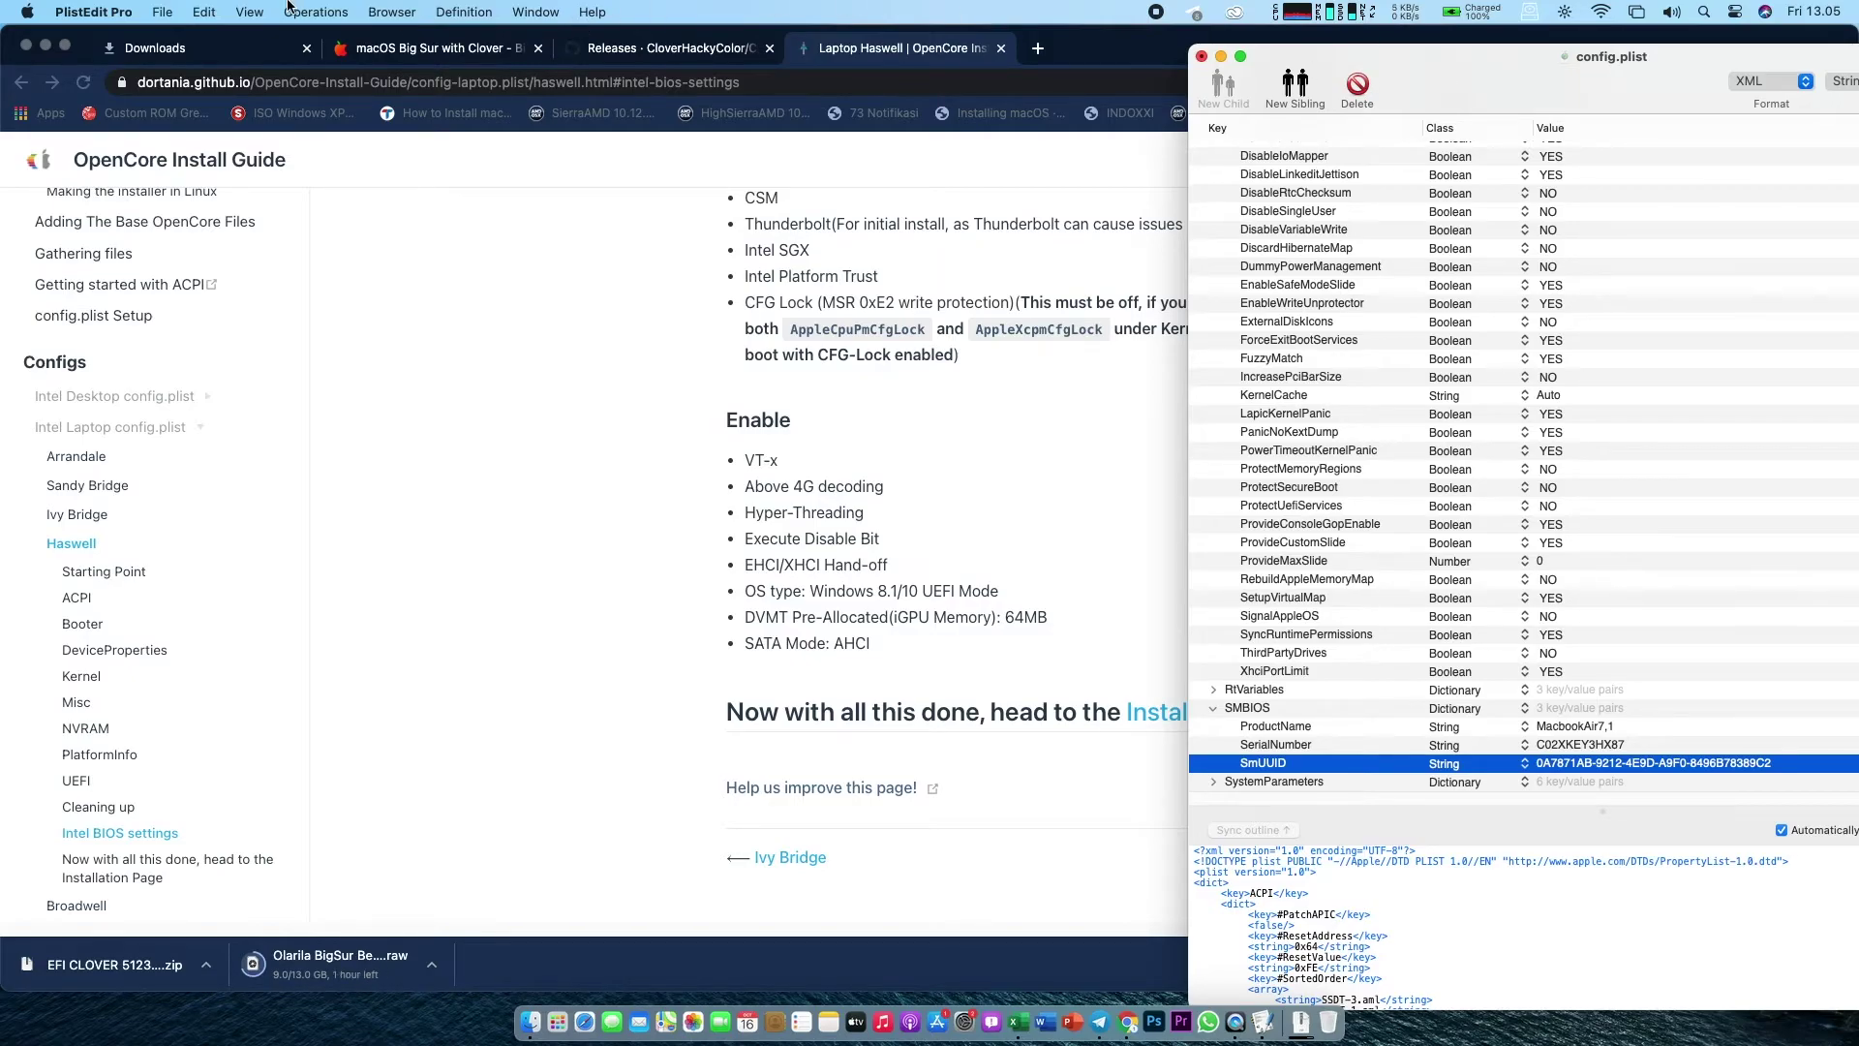
# Step: Expand the SystemParameters dictionary and review its entries, including InjectKexts and InjectSystemID
pyautogui.click(1212, 782)
pyautogui.press('Down')
pyautogui.press('Down')
pyautogui.press('Down')
pyautogui.press('Down')
pyautogui.press('Down')
pyautogui.press('Down')
pyautogui.press('Down')
pyautogui.press('Up')
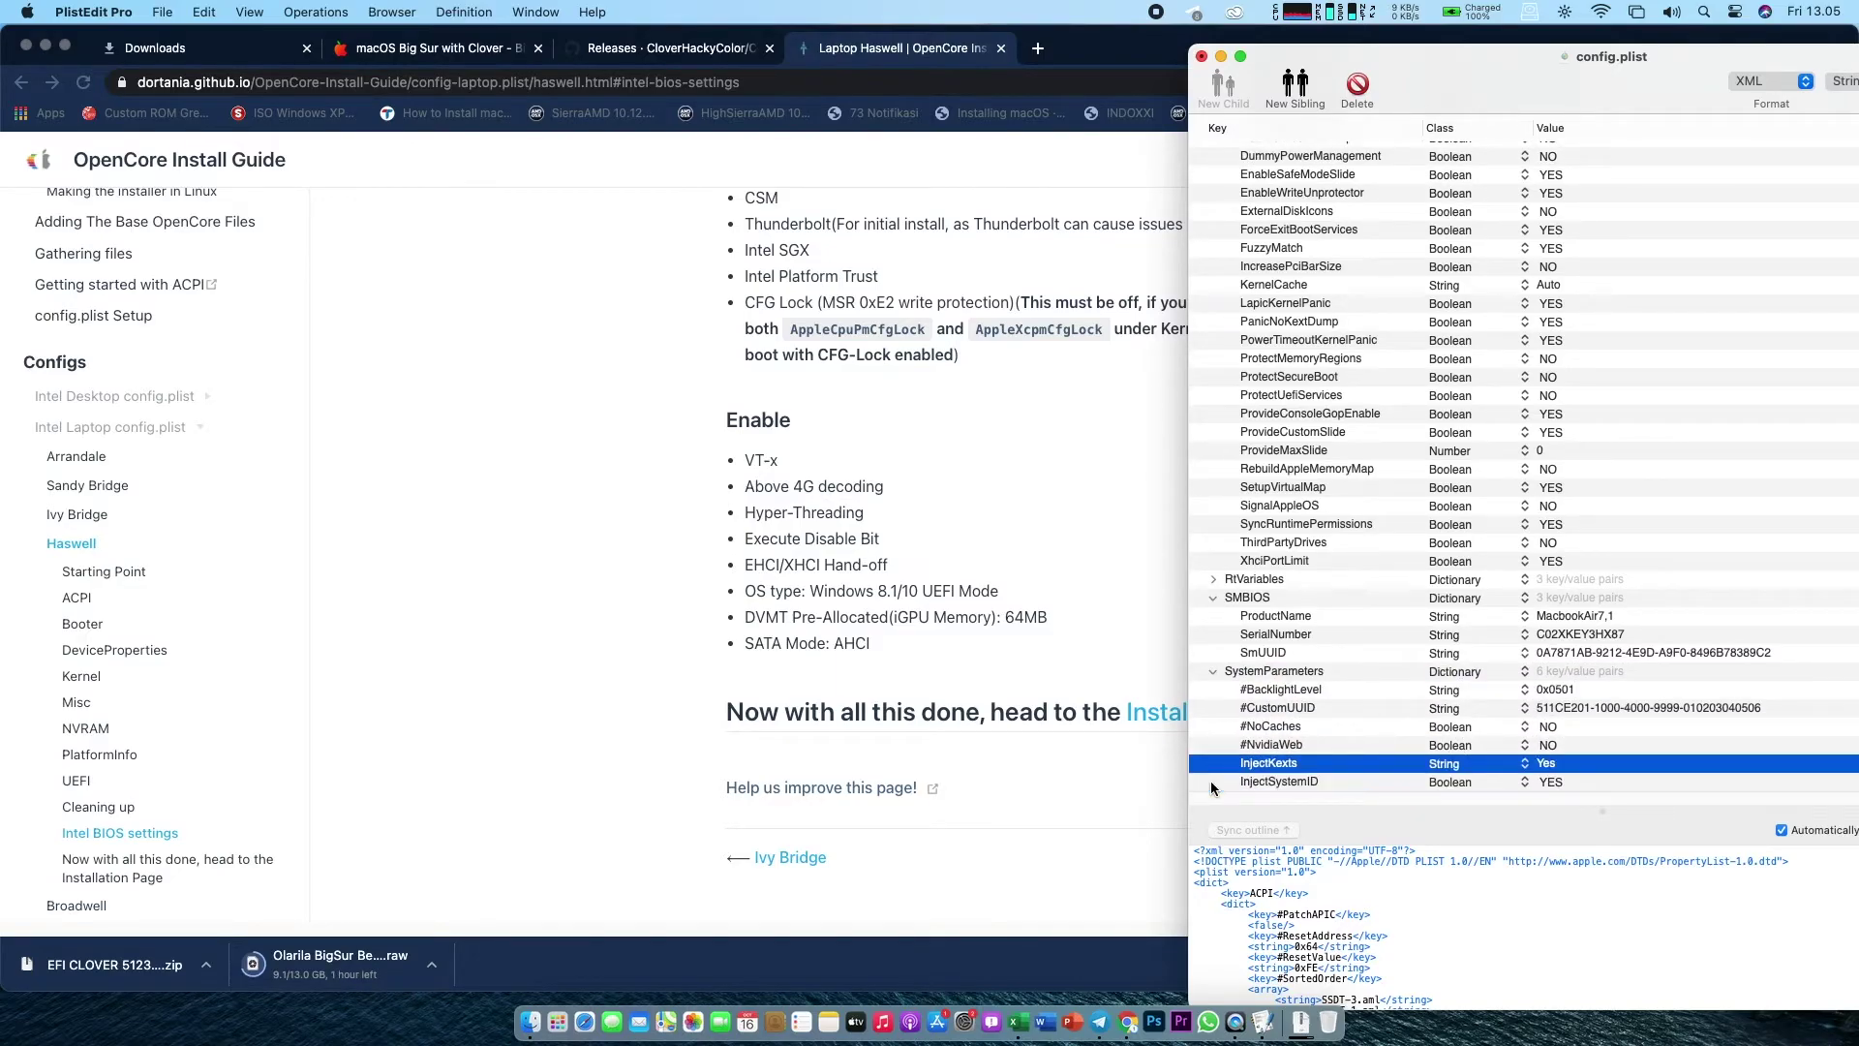
pyautogui.press('Down')
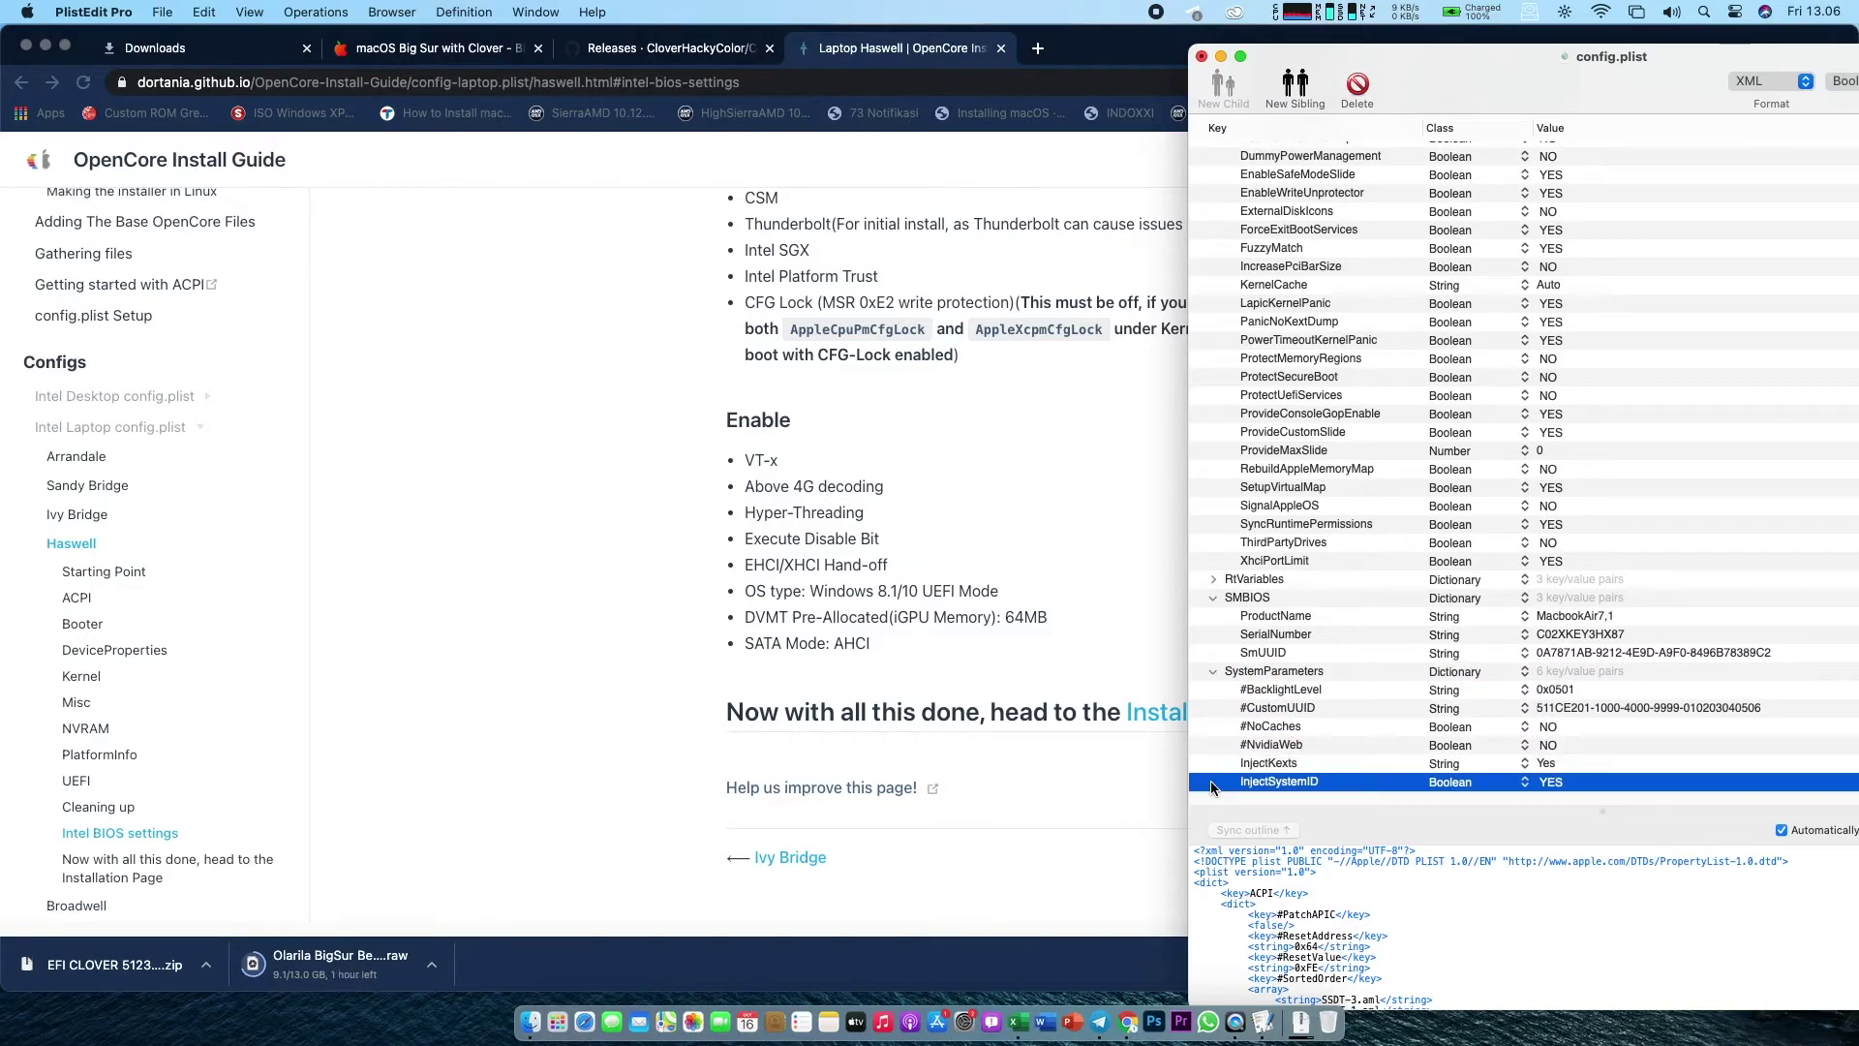
# Step: Close config.plist without saving the changes
pyautogui.click(191, 9)
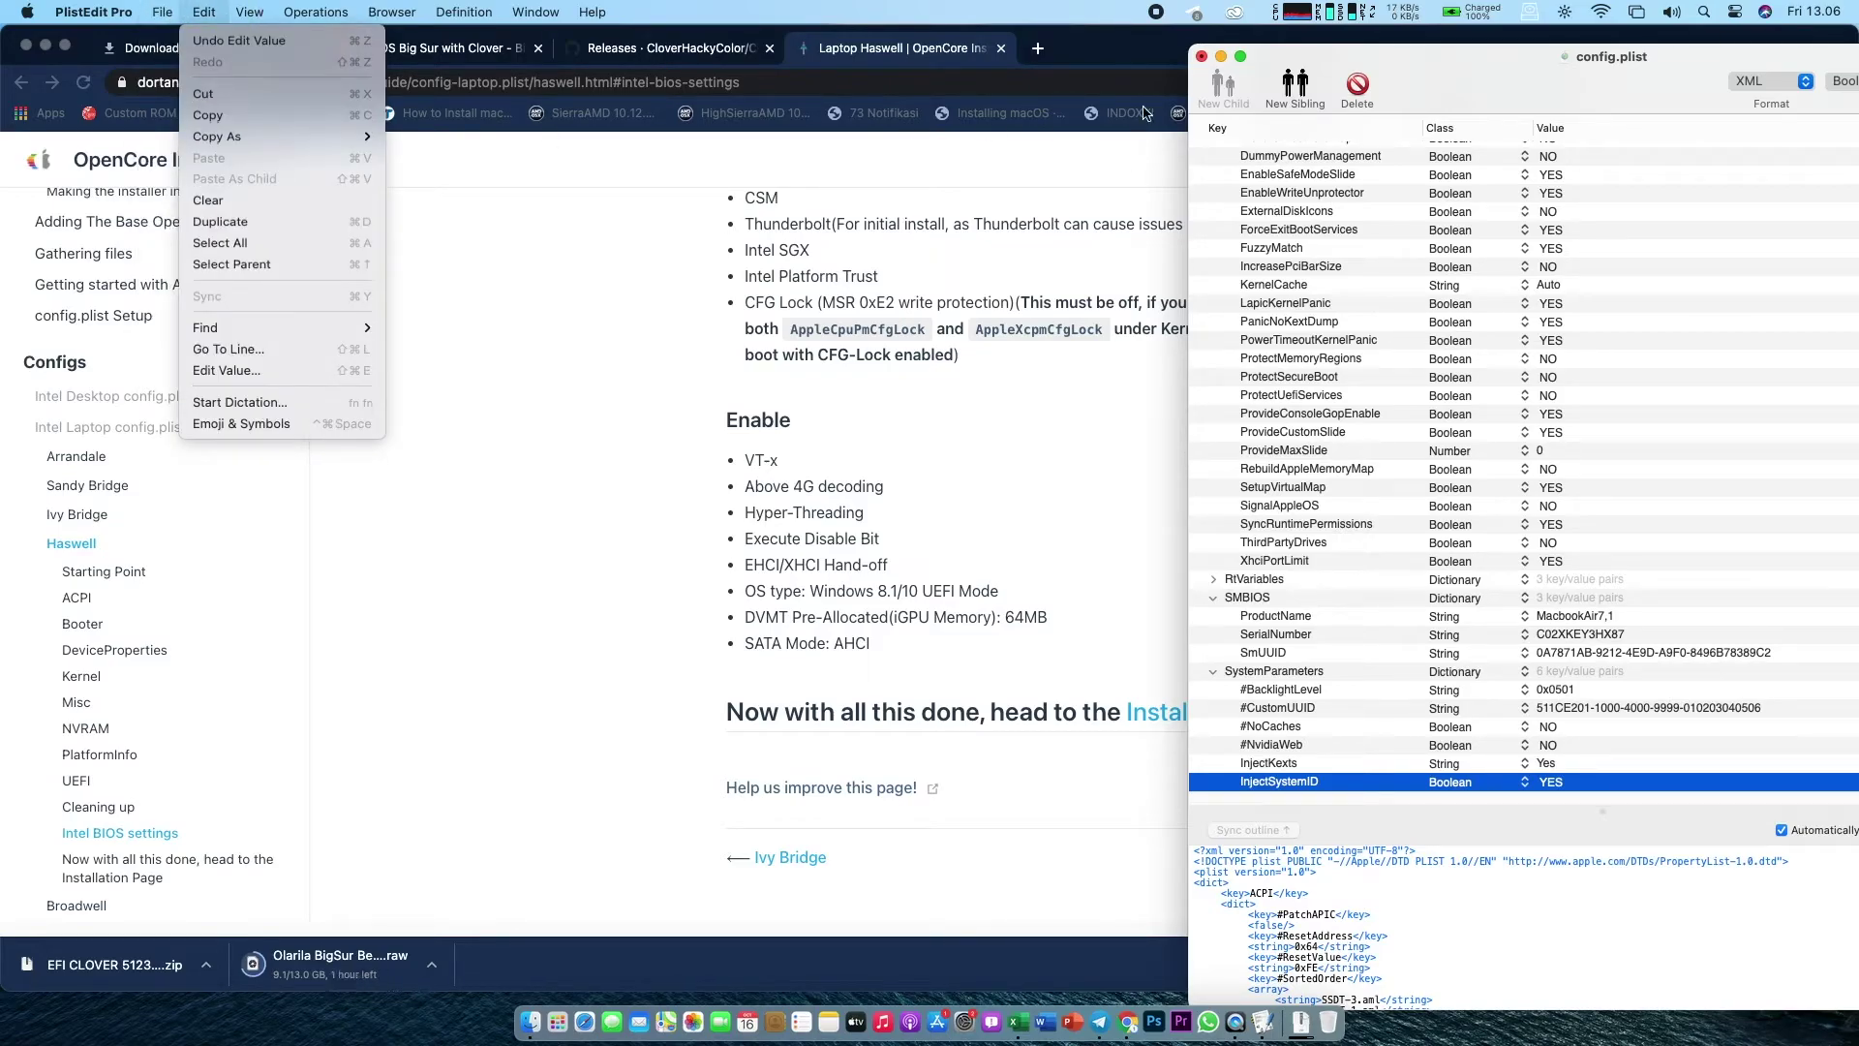
pyautogui.click(1029, 277)
pyautogui.press('super+w')
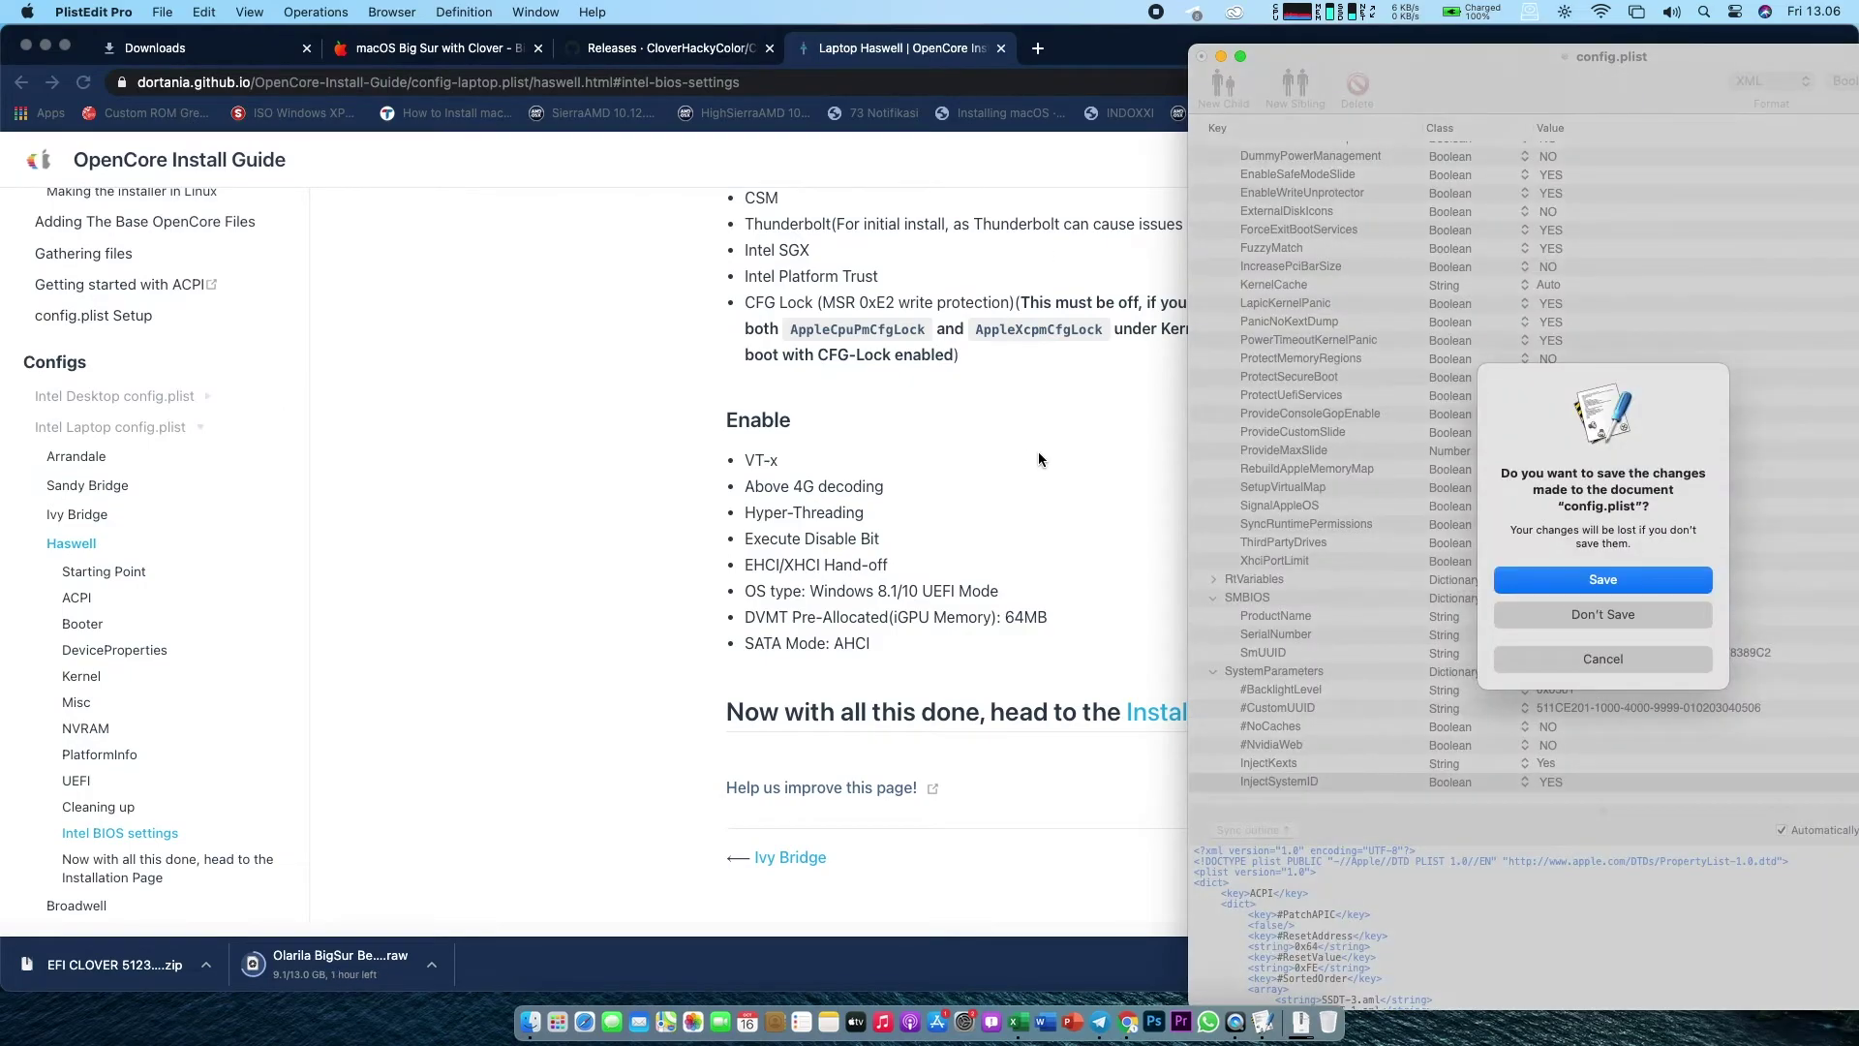
pyautogui.click(1587, 616)
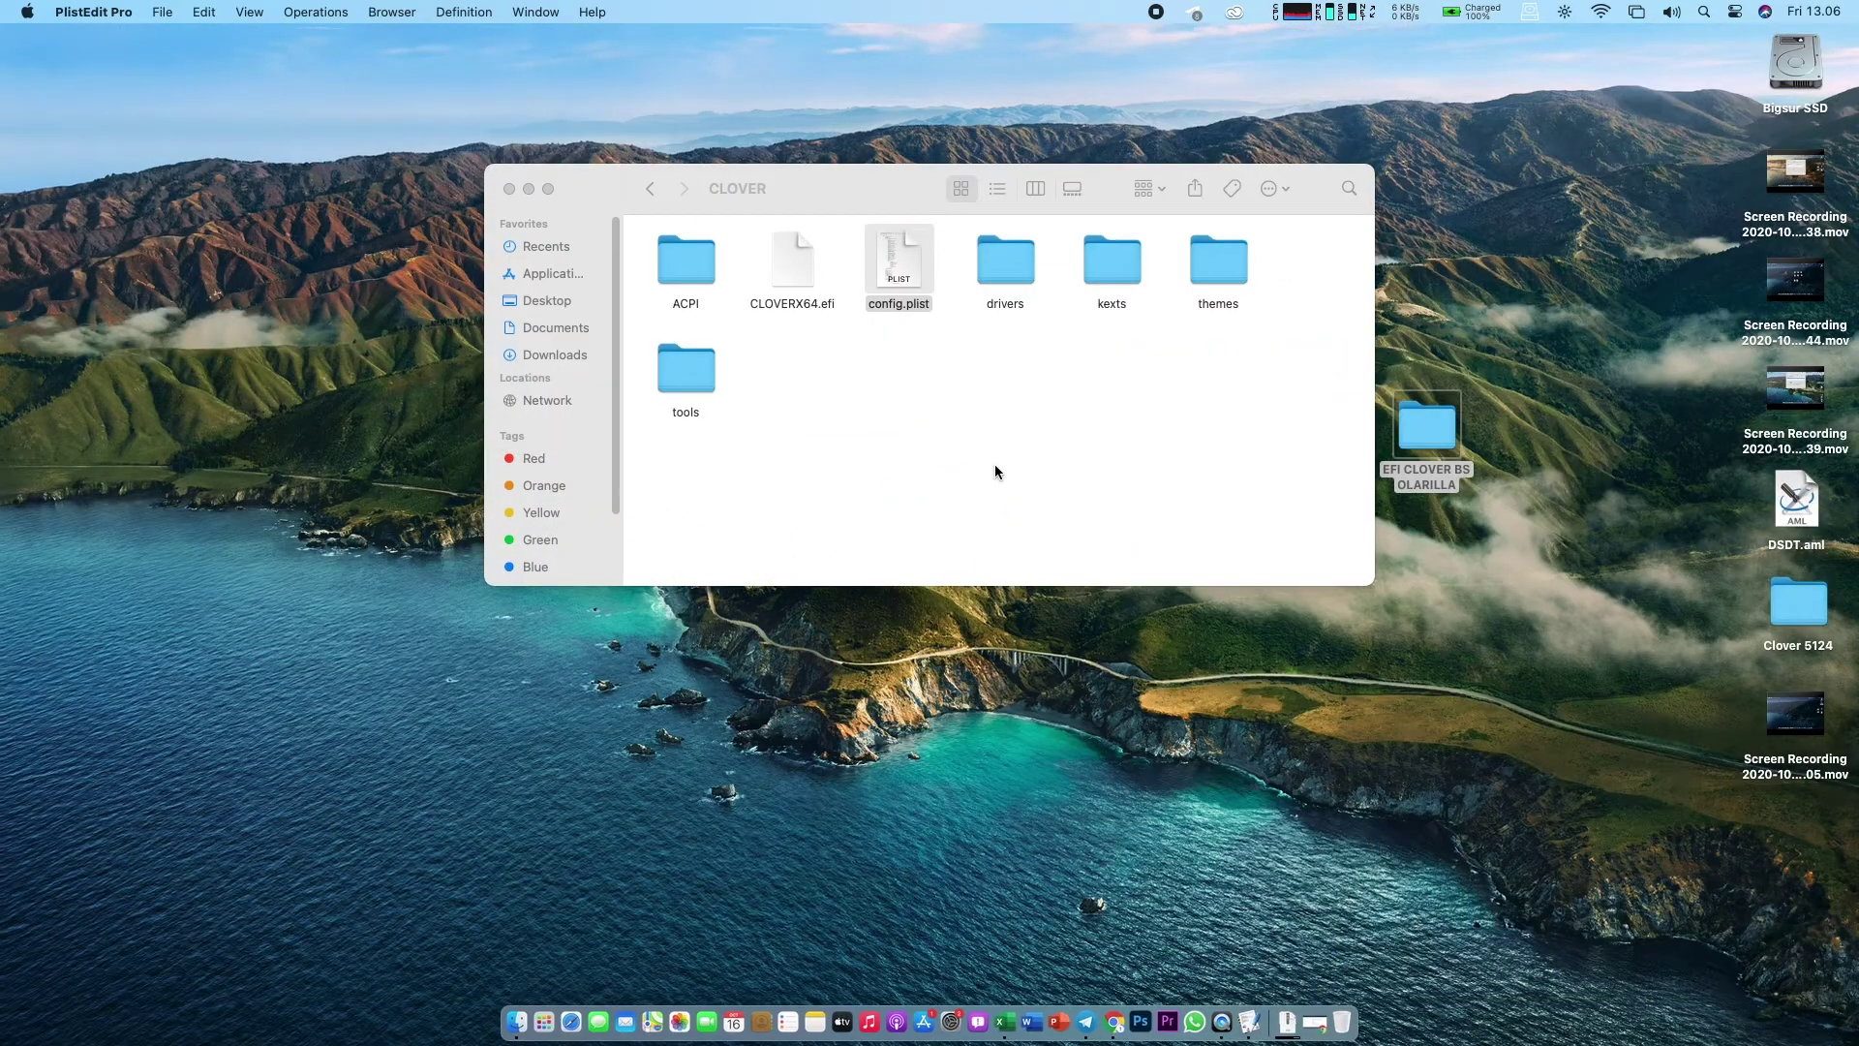
# Step: Switch to Finder, select config.plist in the CLOVER folder, and close the folder window
pyautogui.click(995, 466)
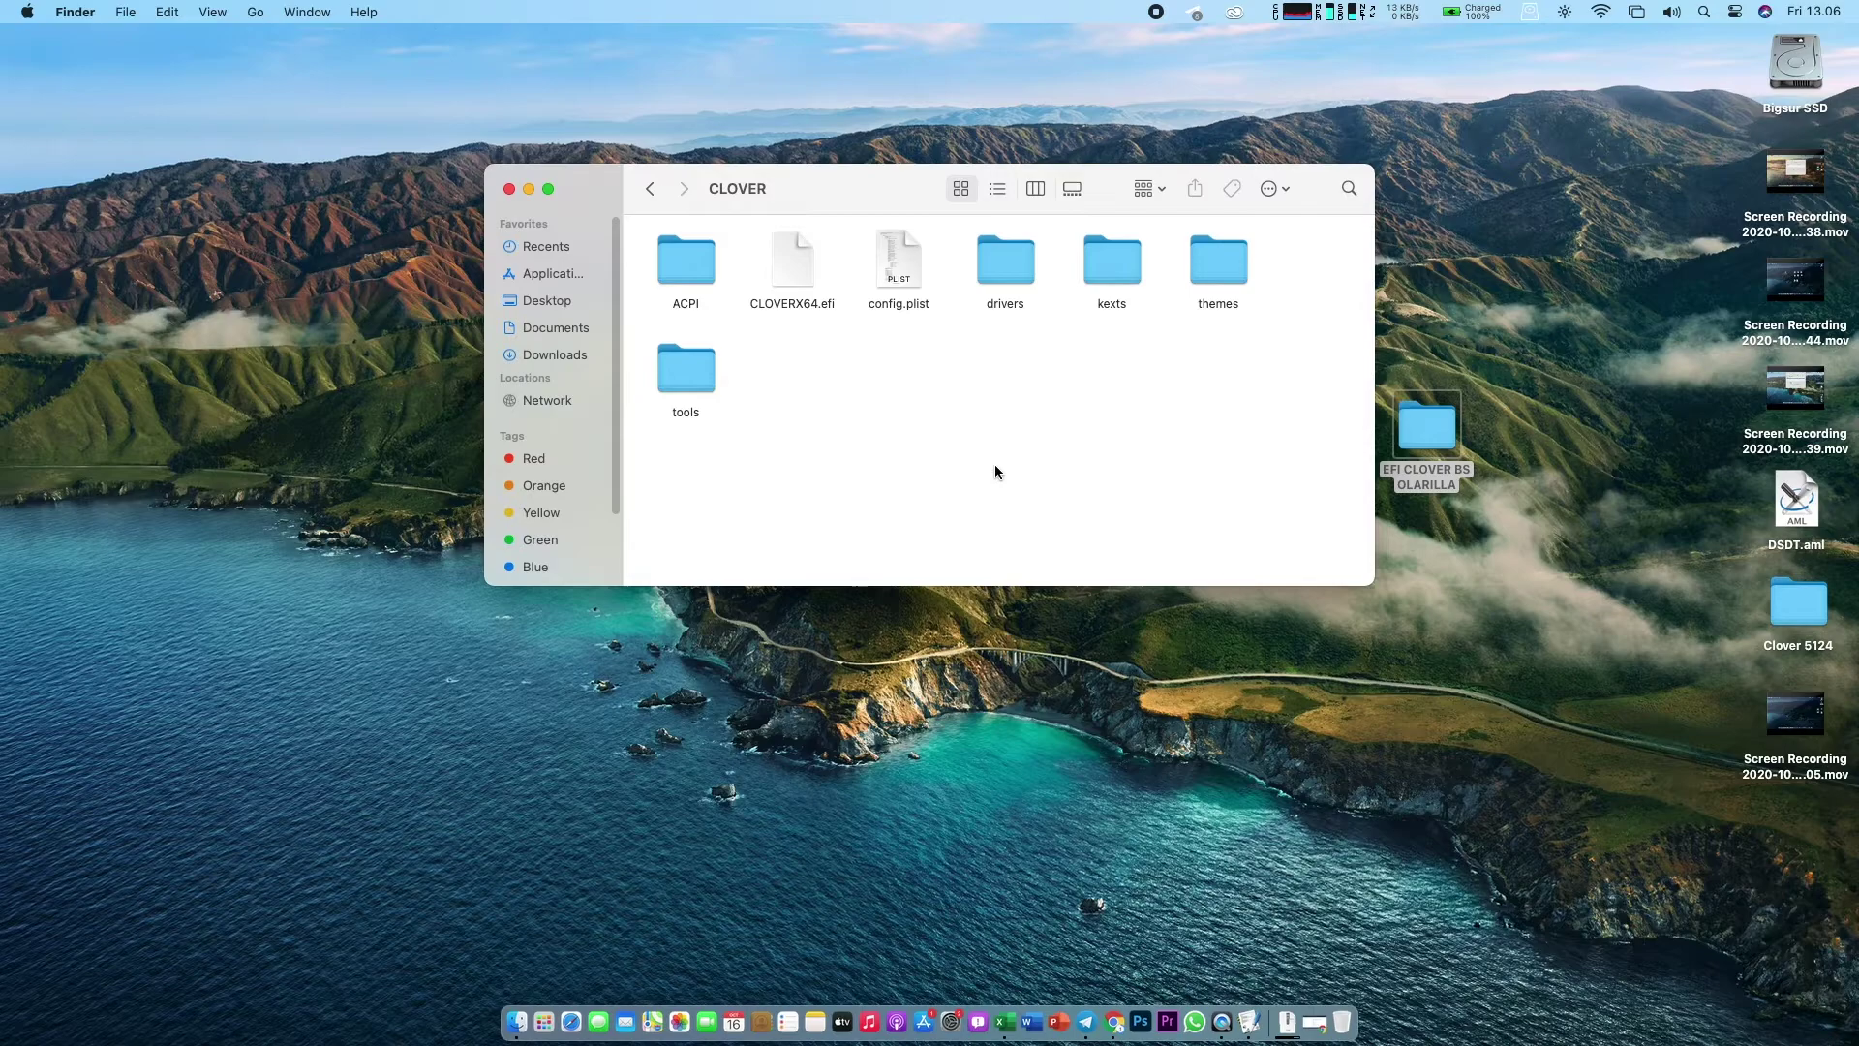
pyautogui.click(900, 289)
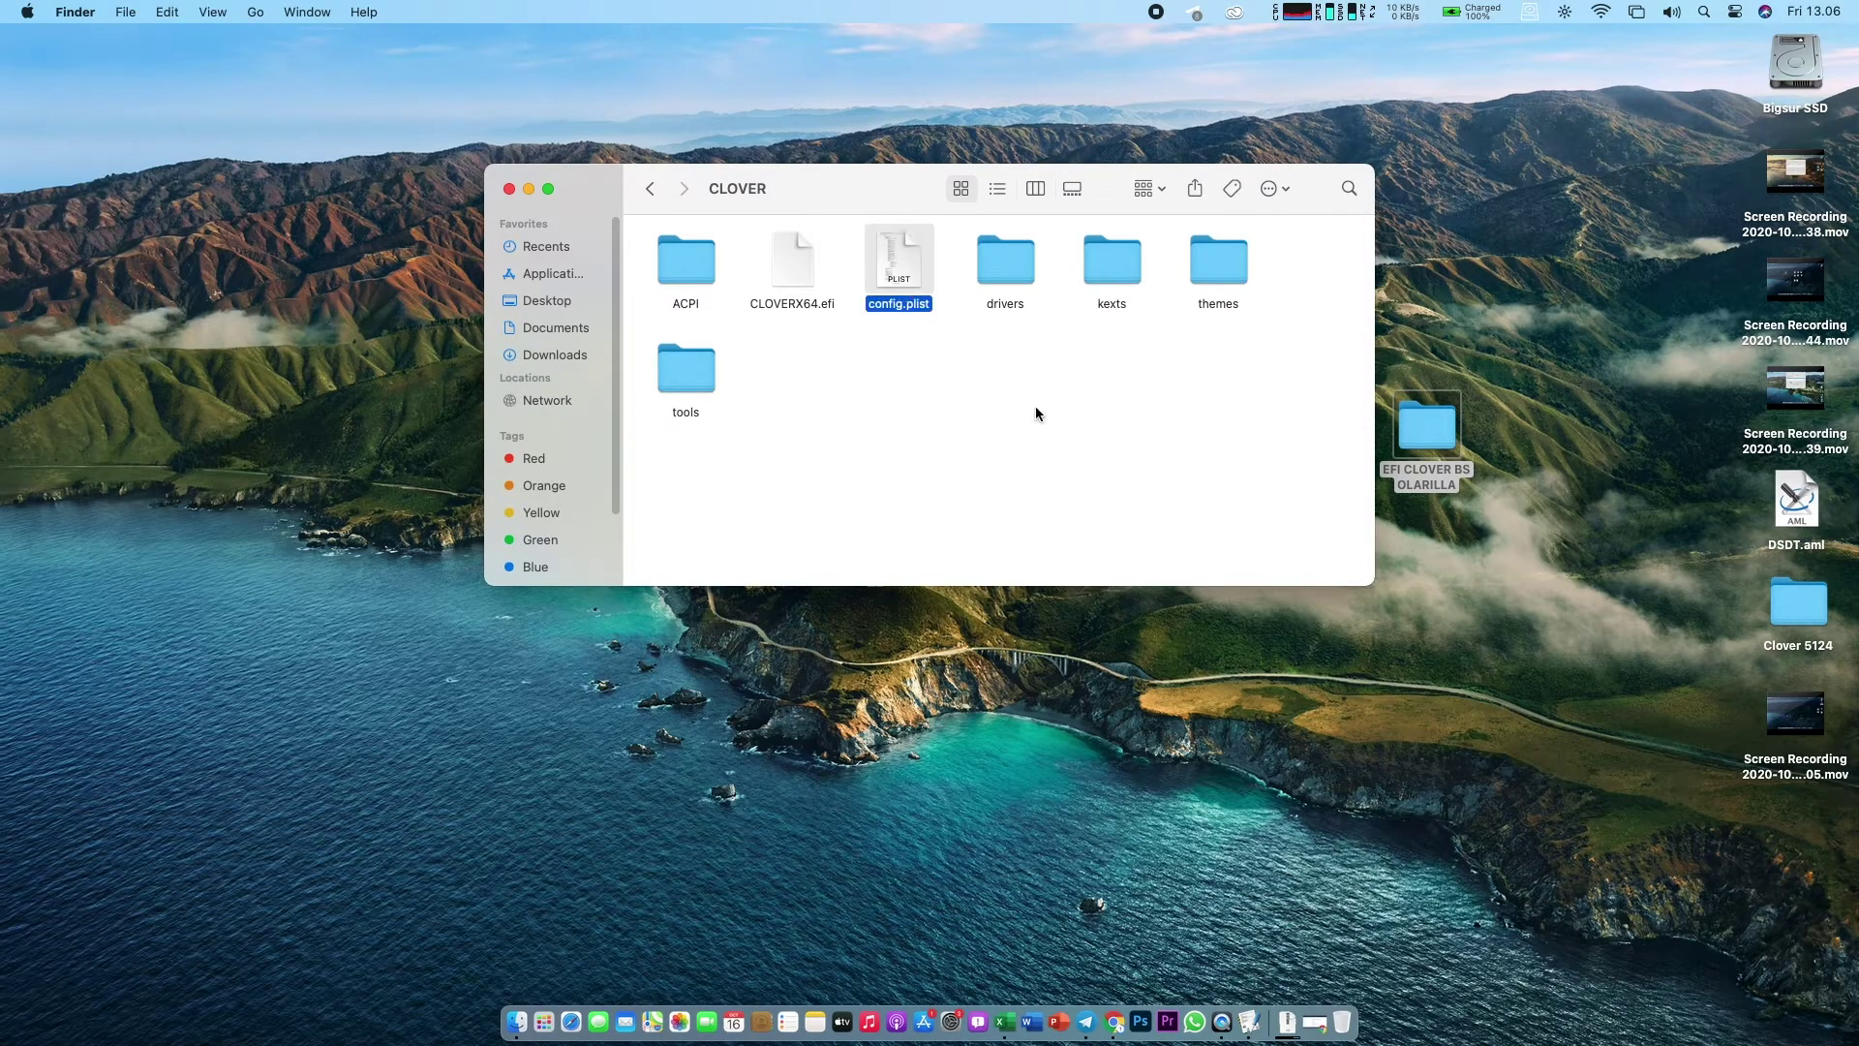
pyautogui.click(507, 190)
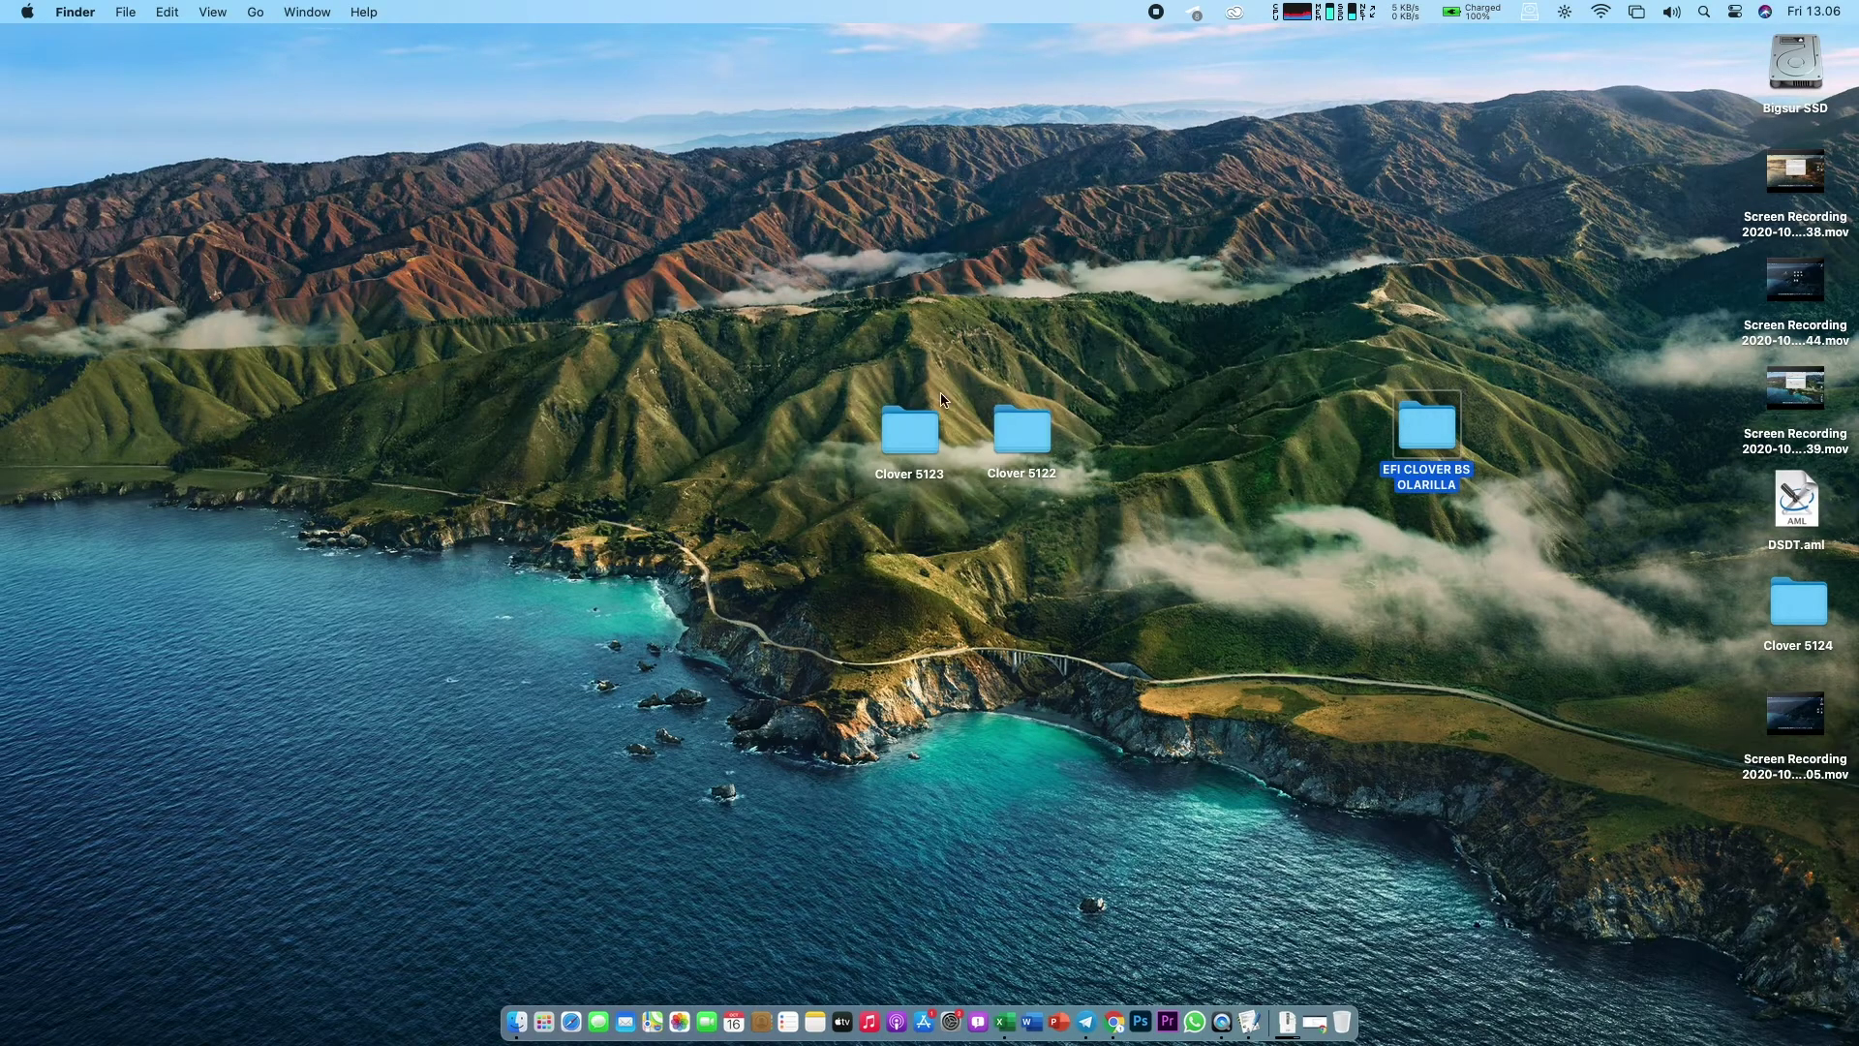
# Step: Move the EFI CLOVER BS OLARILA folder on the desktop up and nearer to the Clover 5122 folder, leaving it deselected
pyautogui.moveTo(1441, 444); pyautogui.dragTo(1332, 295)
pyautogui.click(1318, 277)
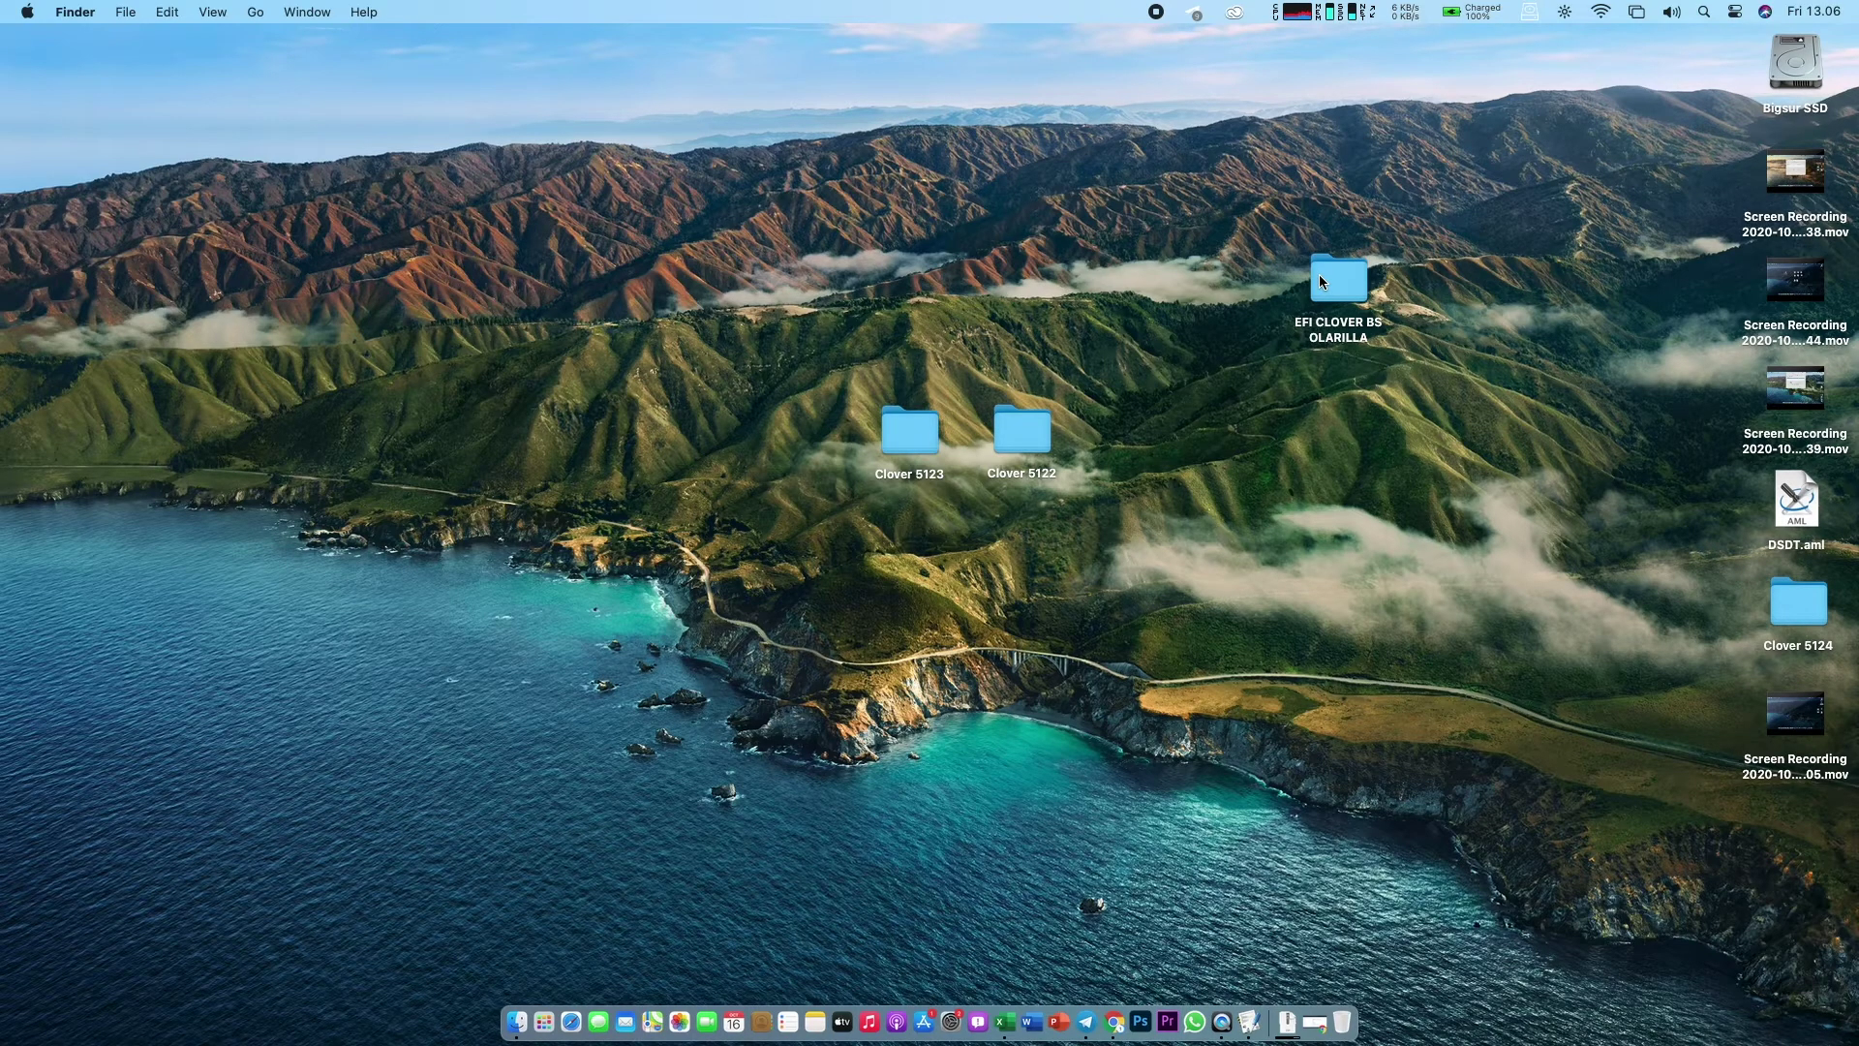
pyautogui.click(1359, 292)
pyautogui.click(1416, 292)
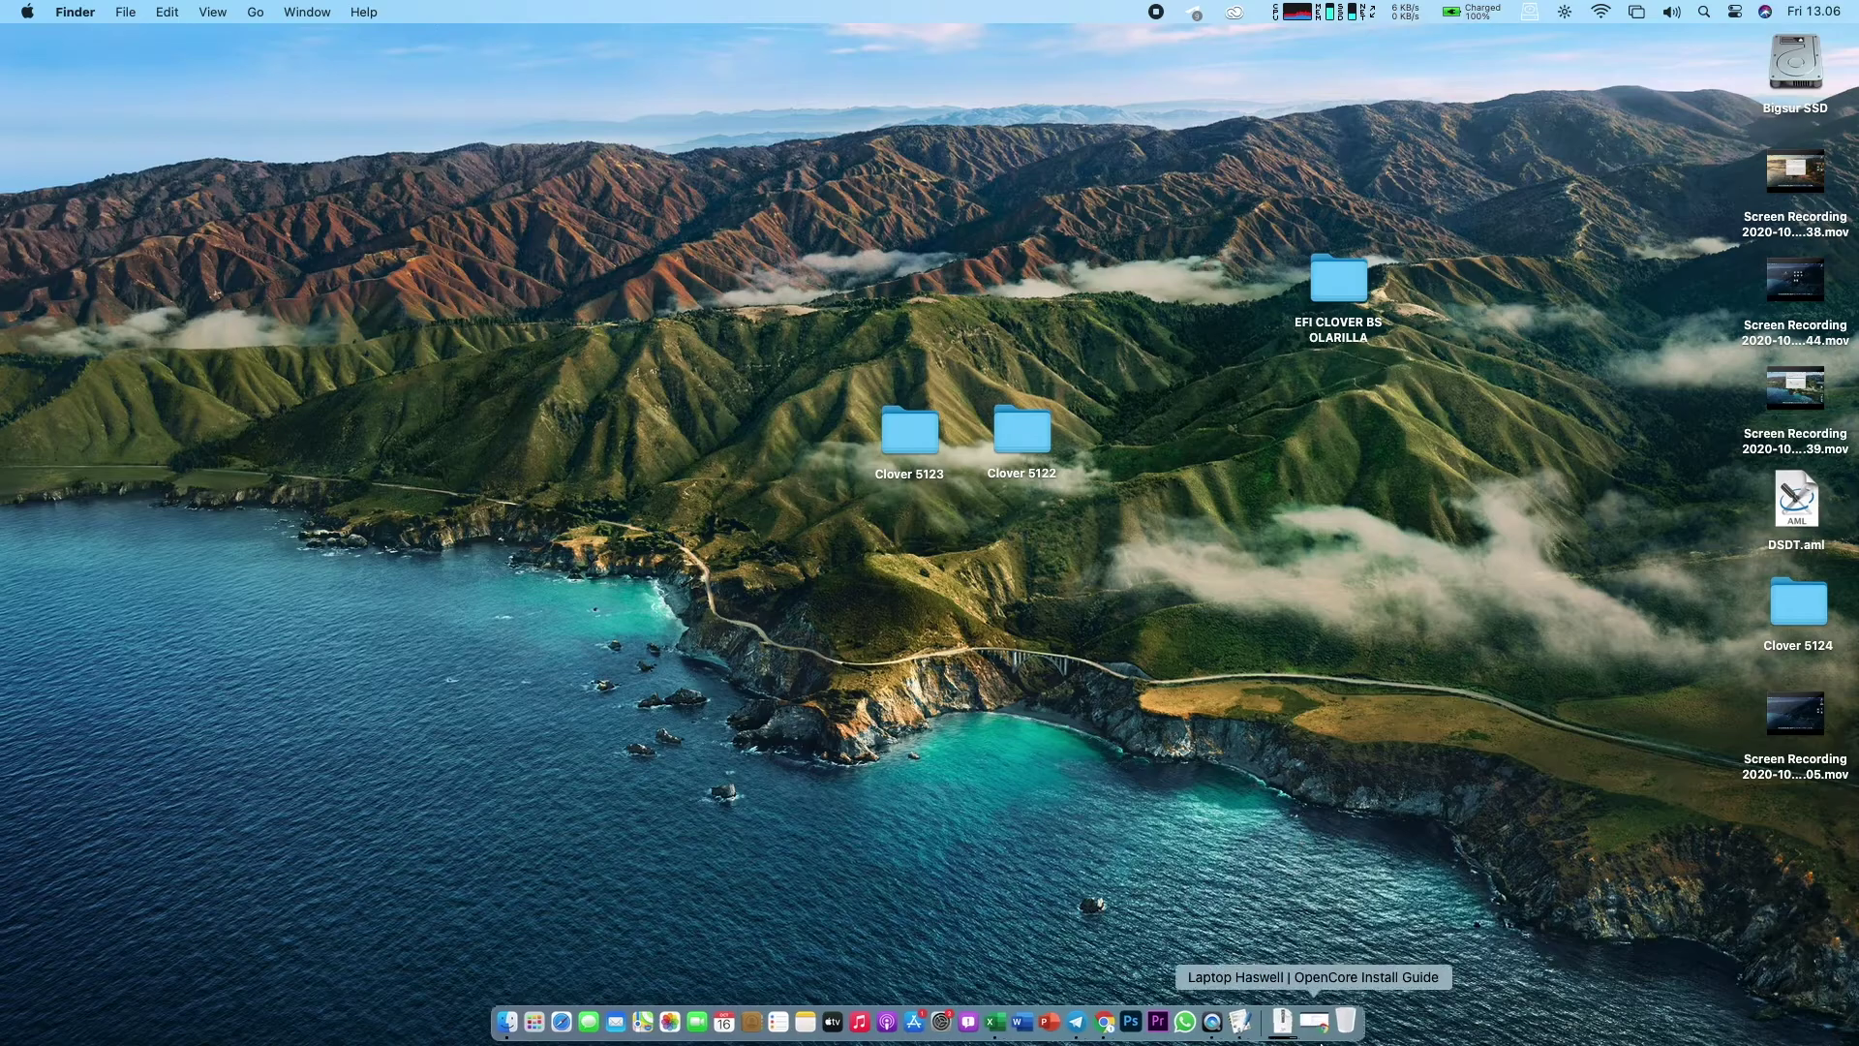
# Step: Switch to Chrome and open the Olarila ISO Images page in a new tab from the macOS Big Sur with Clover topic
pyautogui.click(1315, 1022)
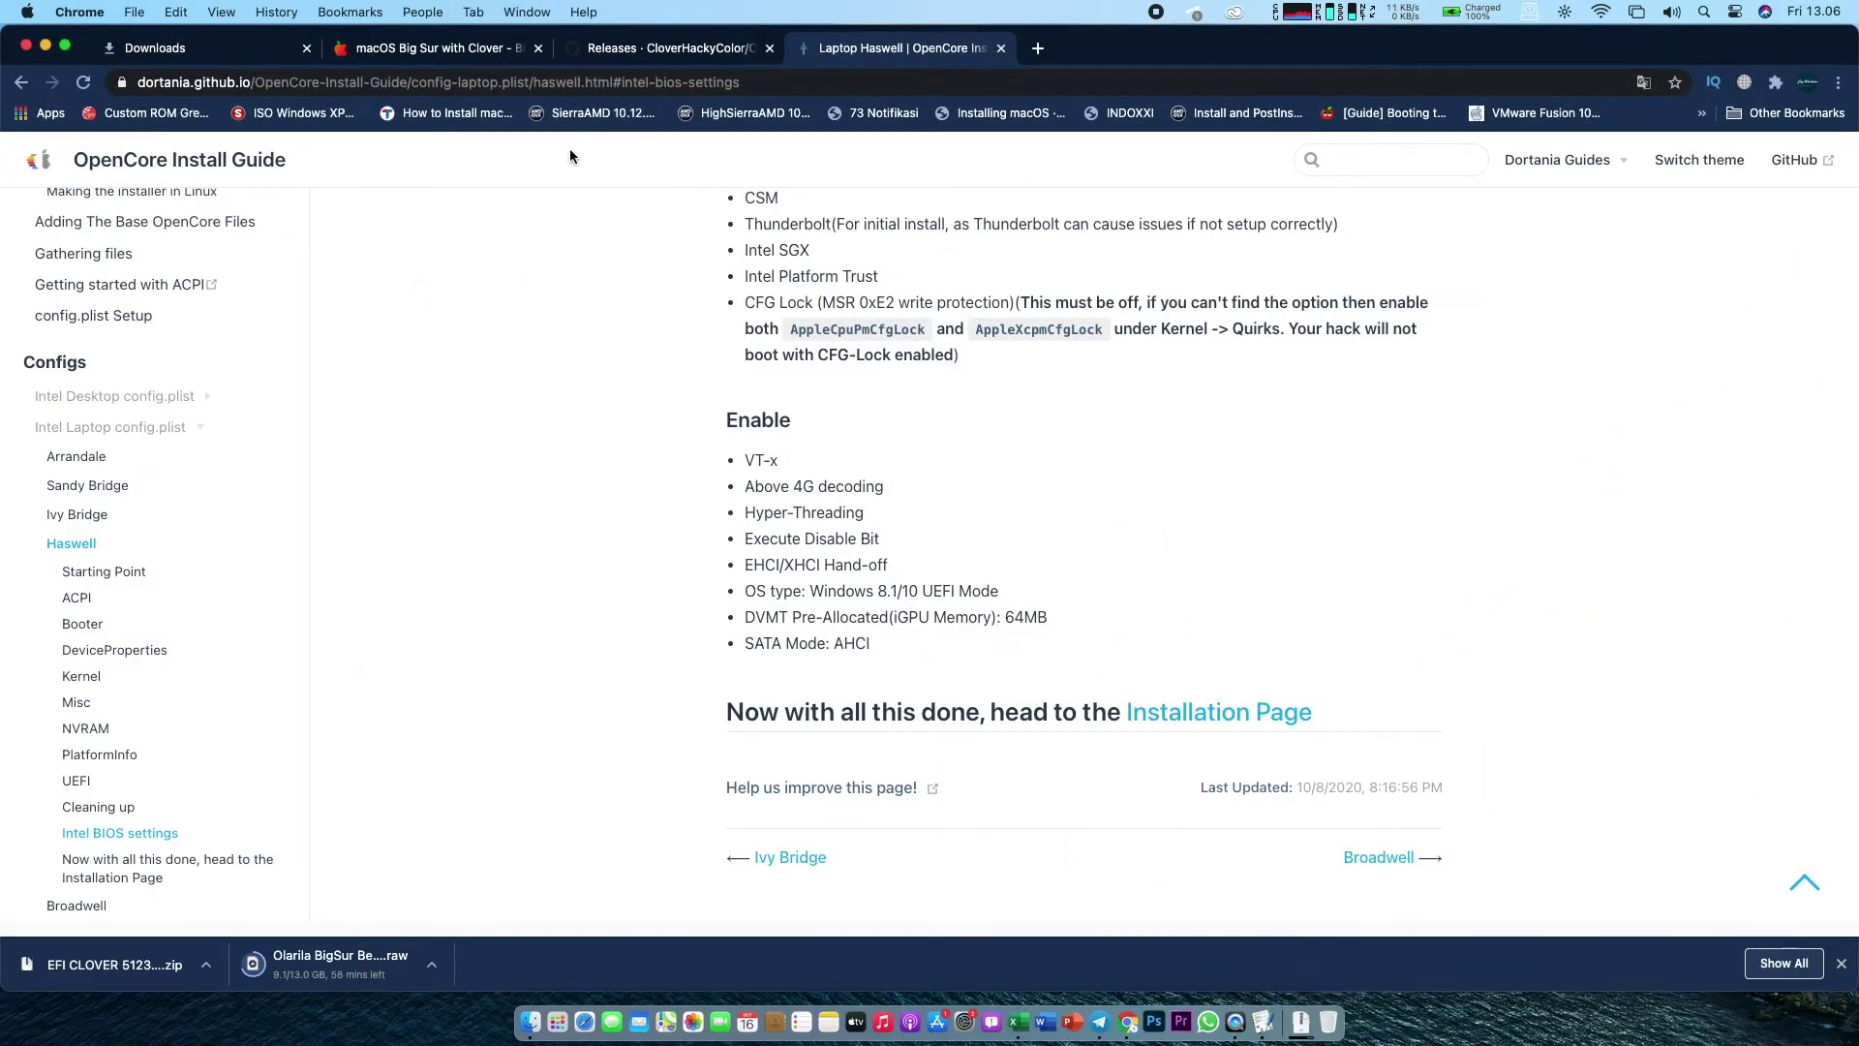
pyautogui.click(436, 50)
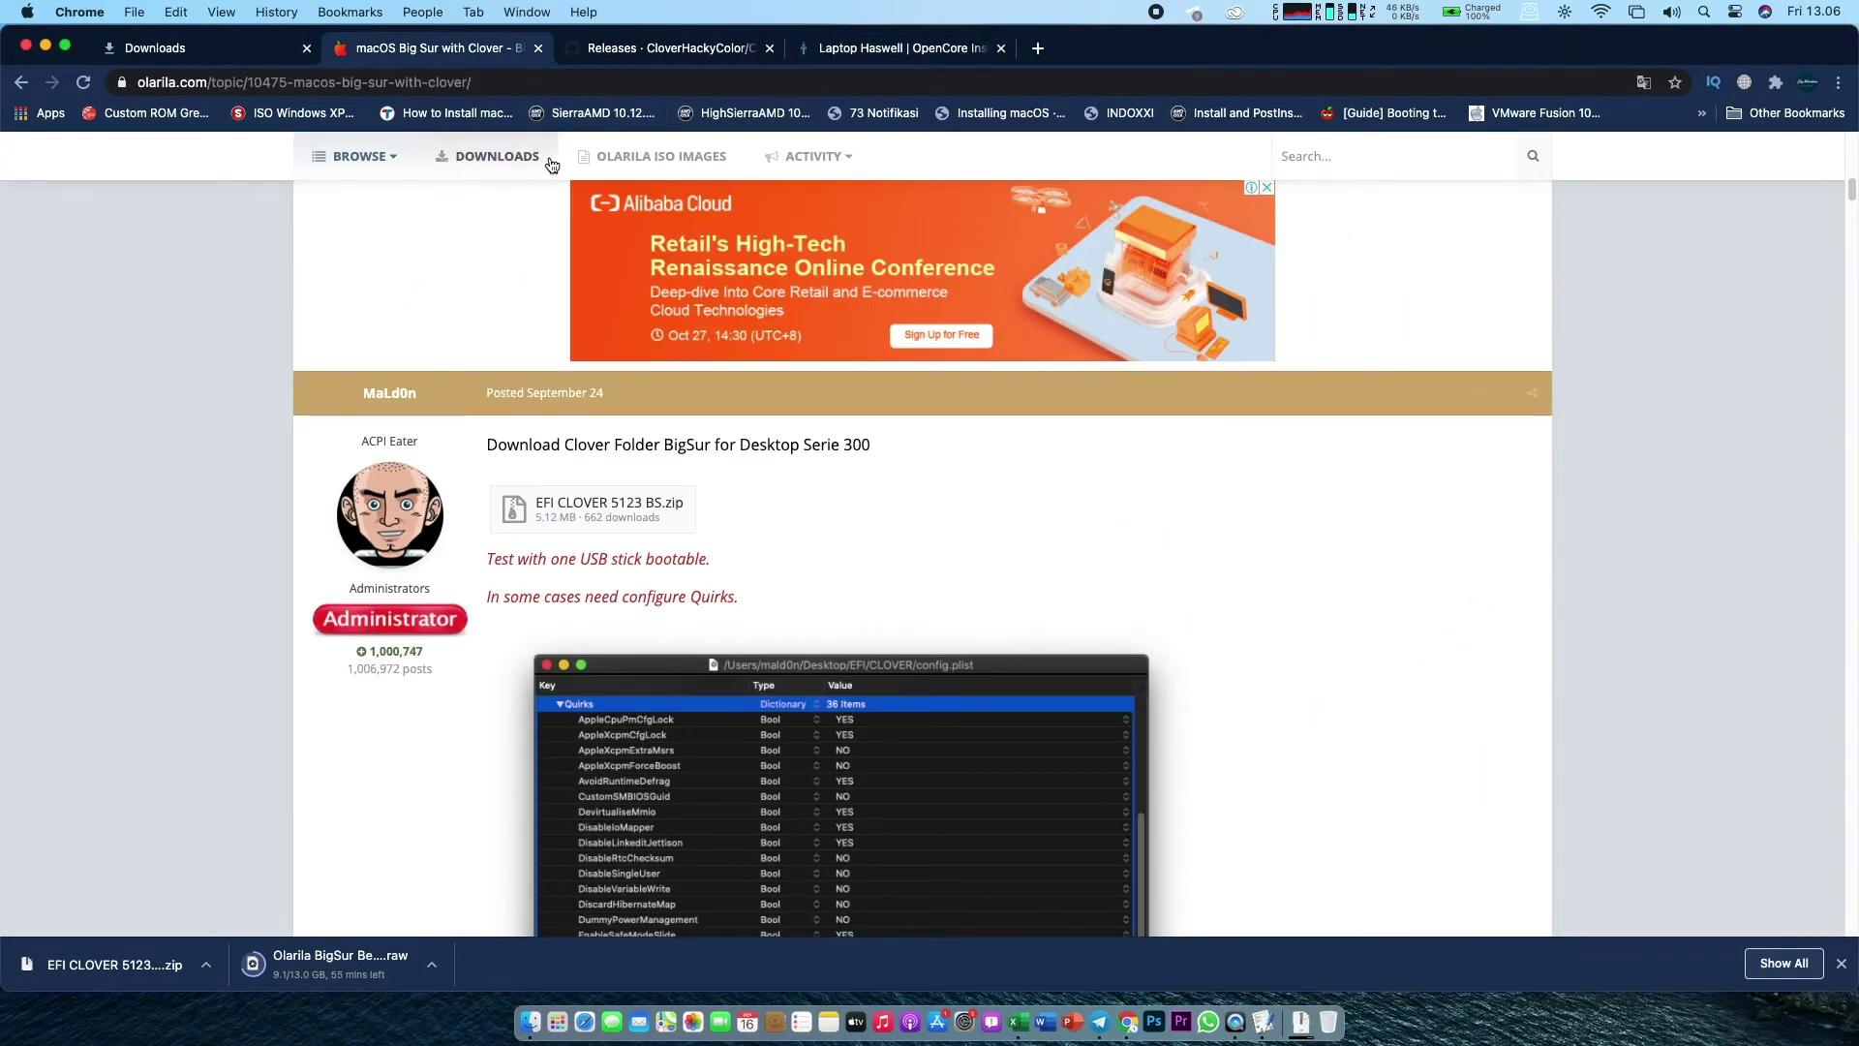
pyautogui.click(593, 158)
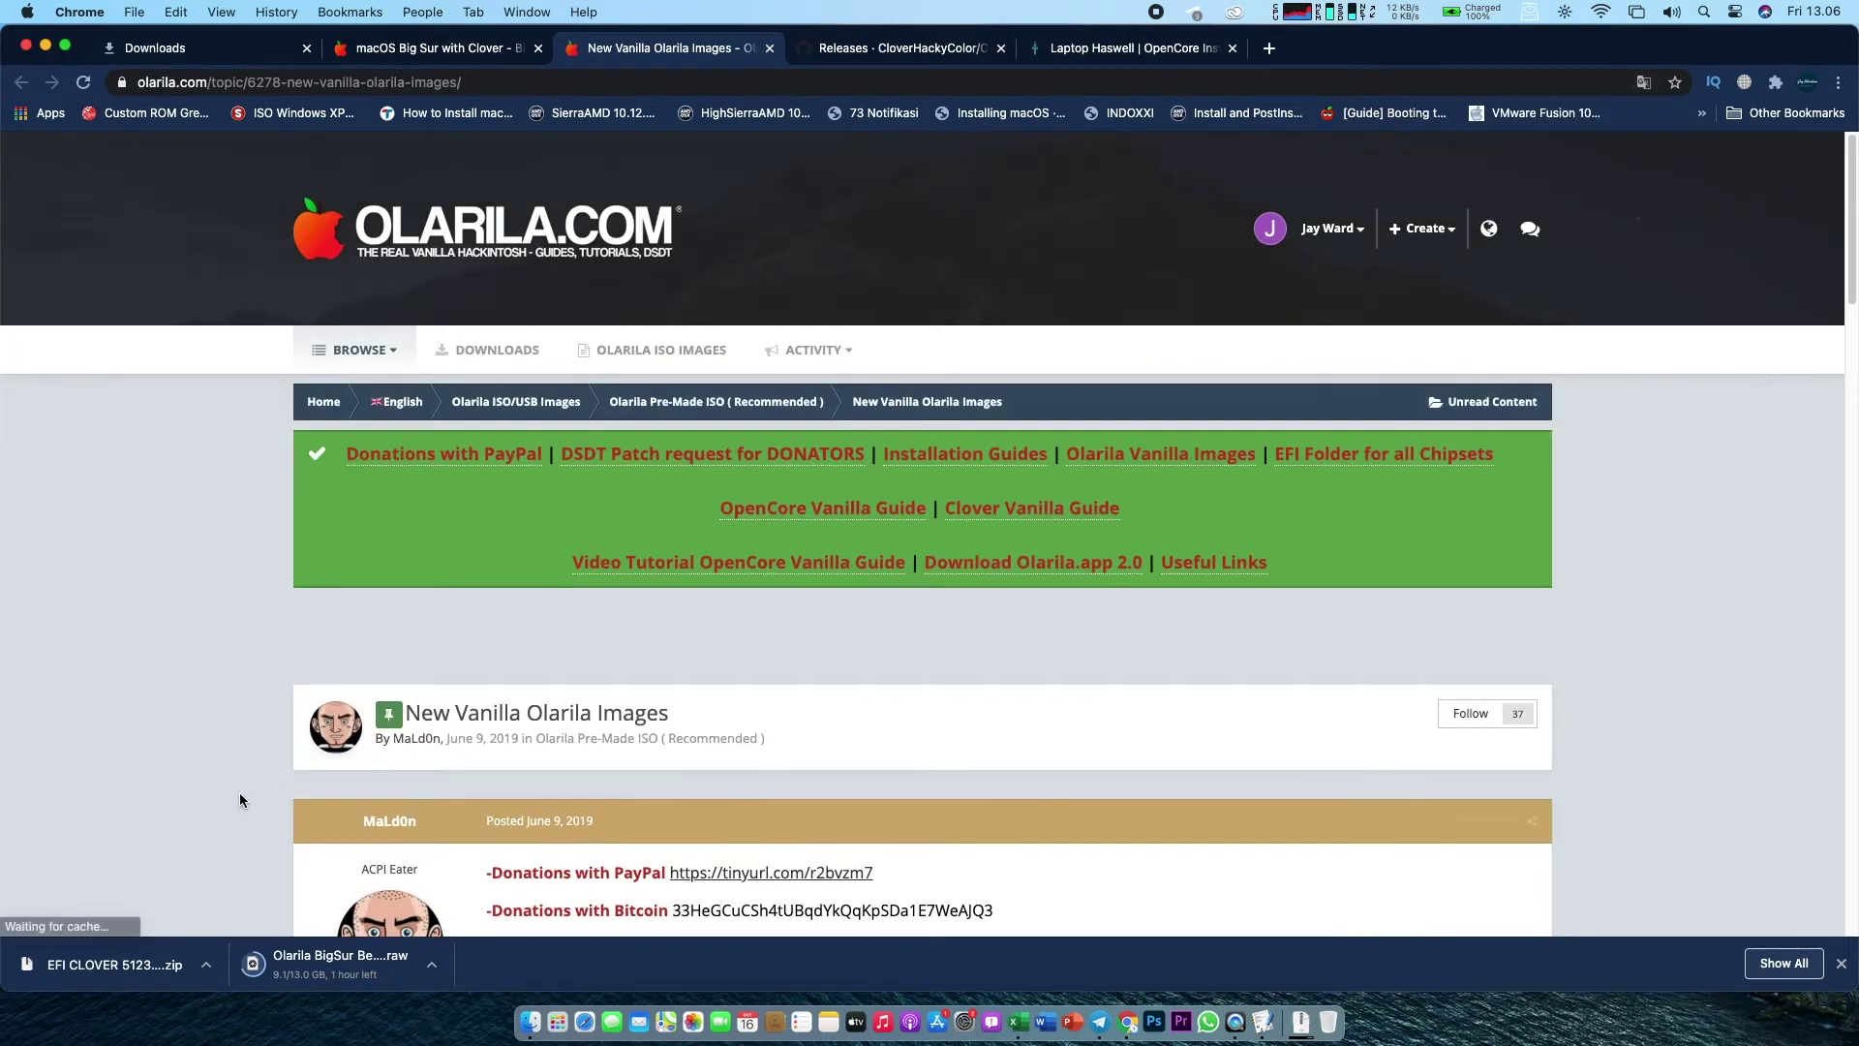
# Step: Review the Big Sur Beta 10 and Beta 9 download links in the New Vanilla Olarila Images topic, and minimize the browser window
pyautogui.scroll(-2, 240, 796)
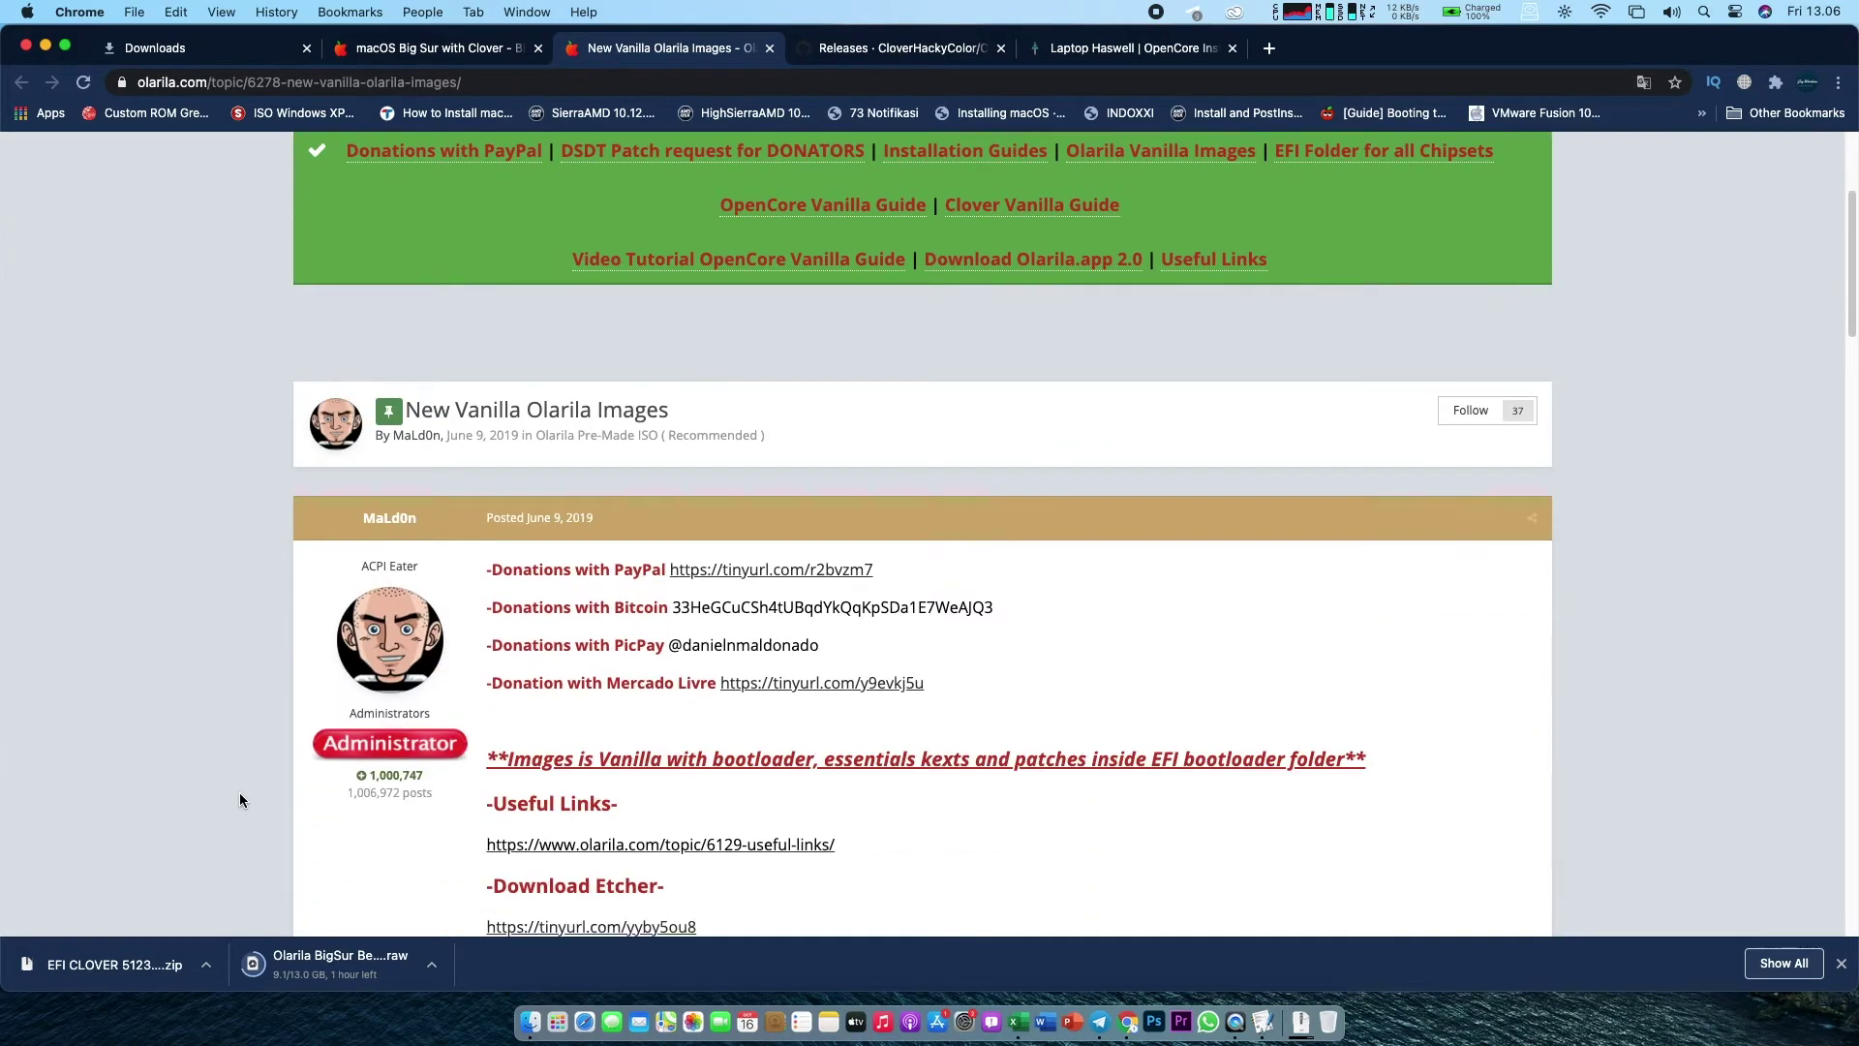
pyautogui.scroll(-1, 240, 799)
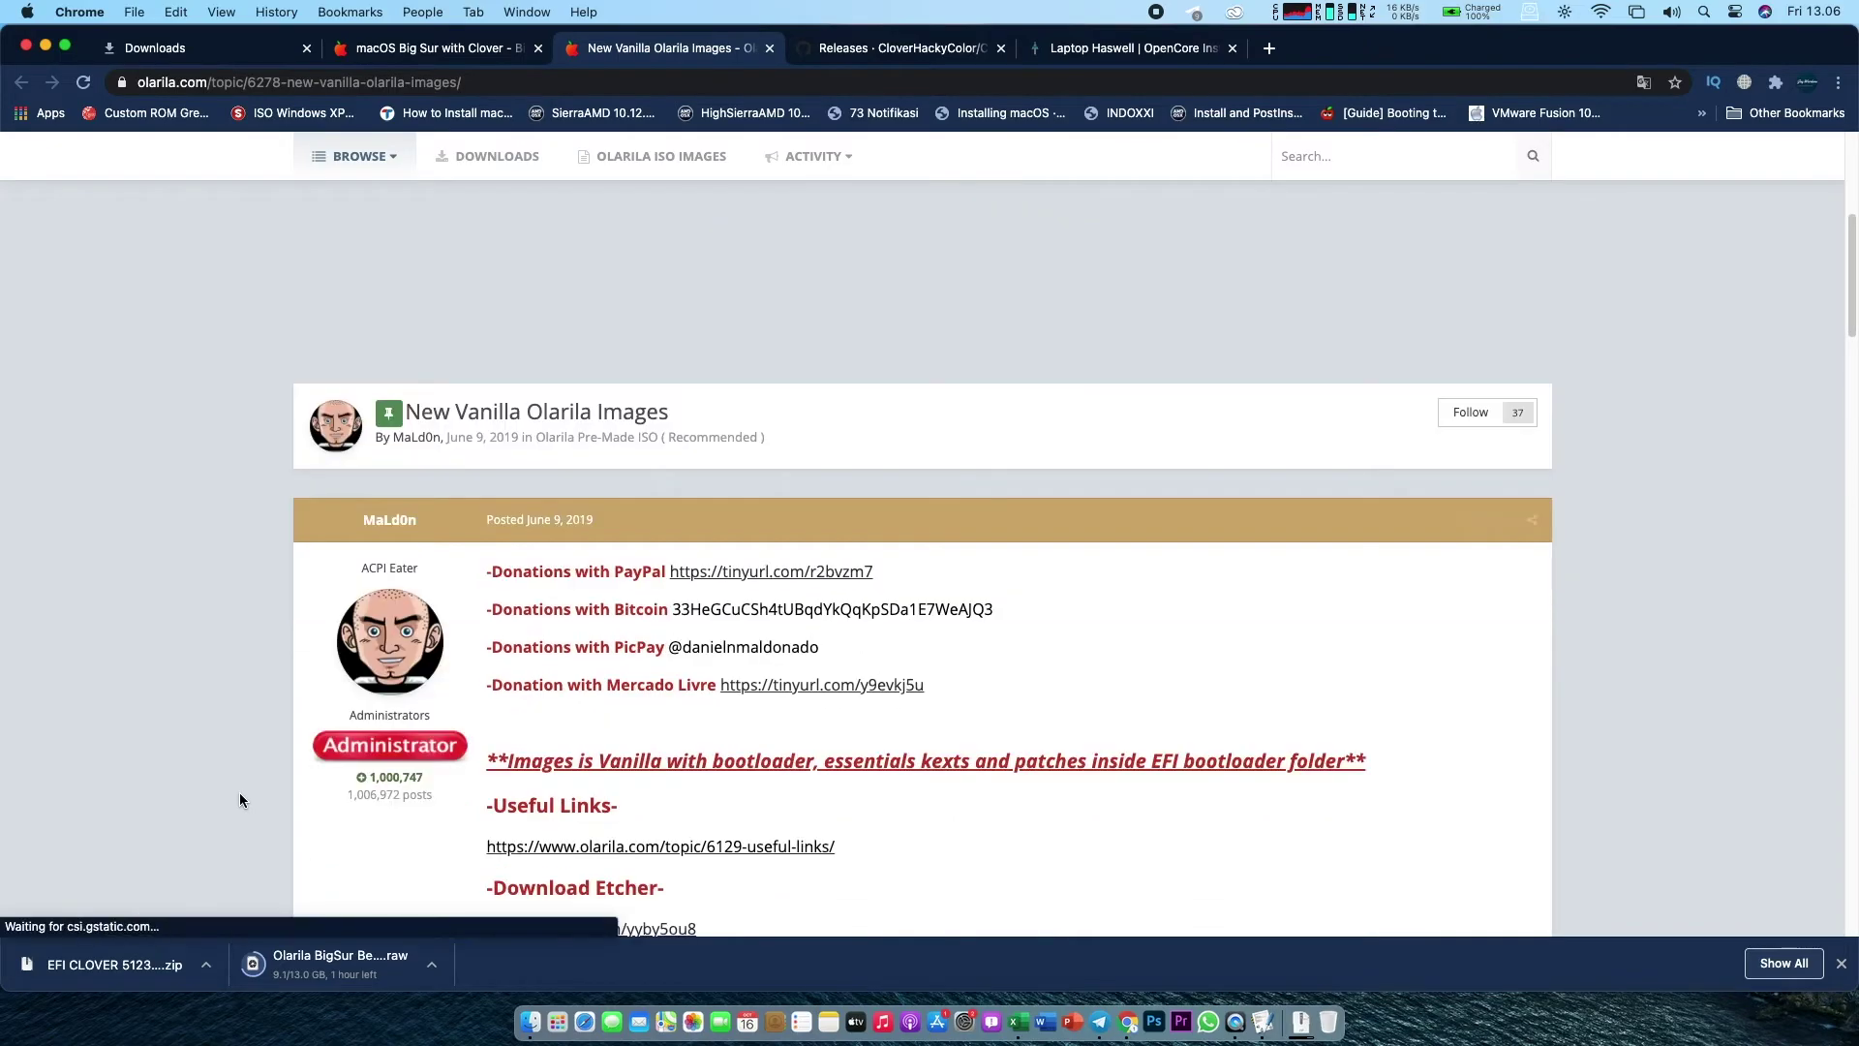
pyautogui.scroll(-3, 240, 800)
pyautogui.scroll(-5, 240, 794)
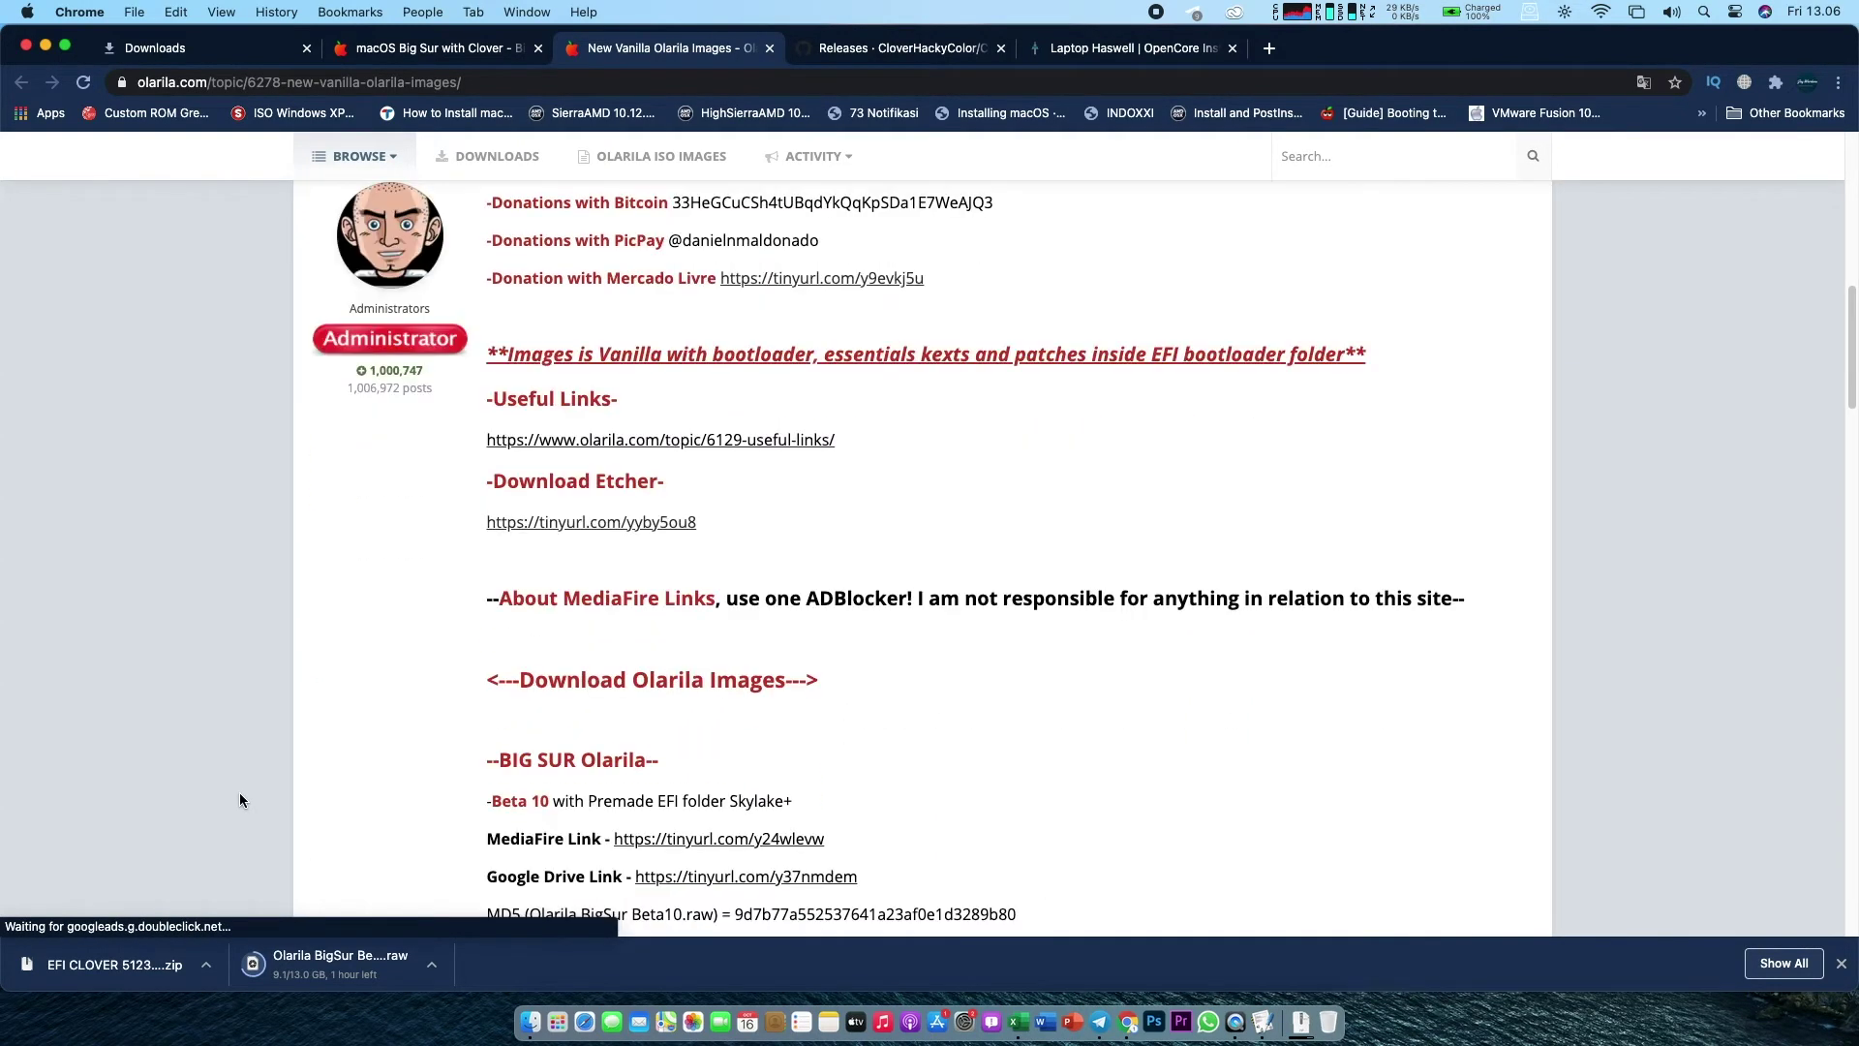
pyautogui.scroll(-1, 241, 799)
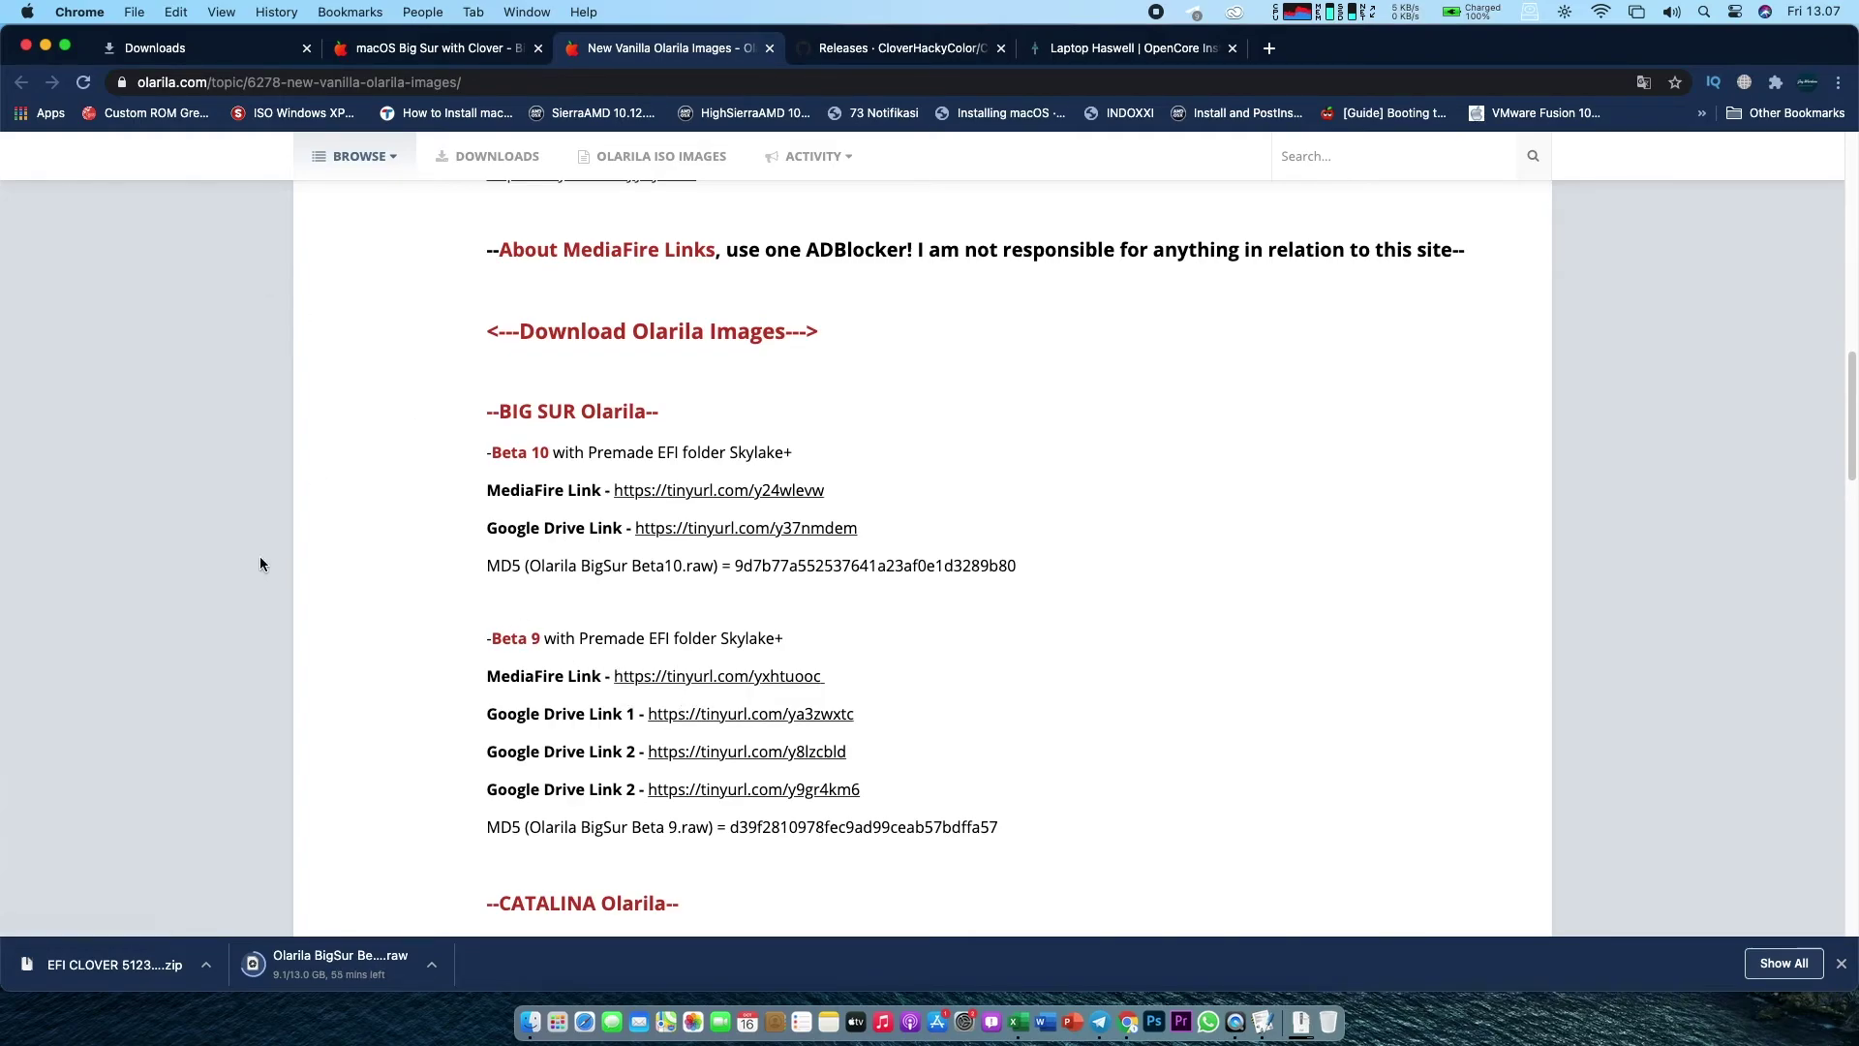
pyautogui.click(46, 45)
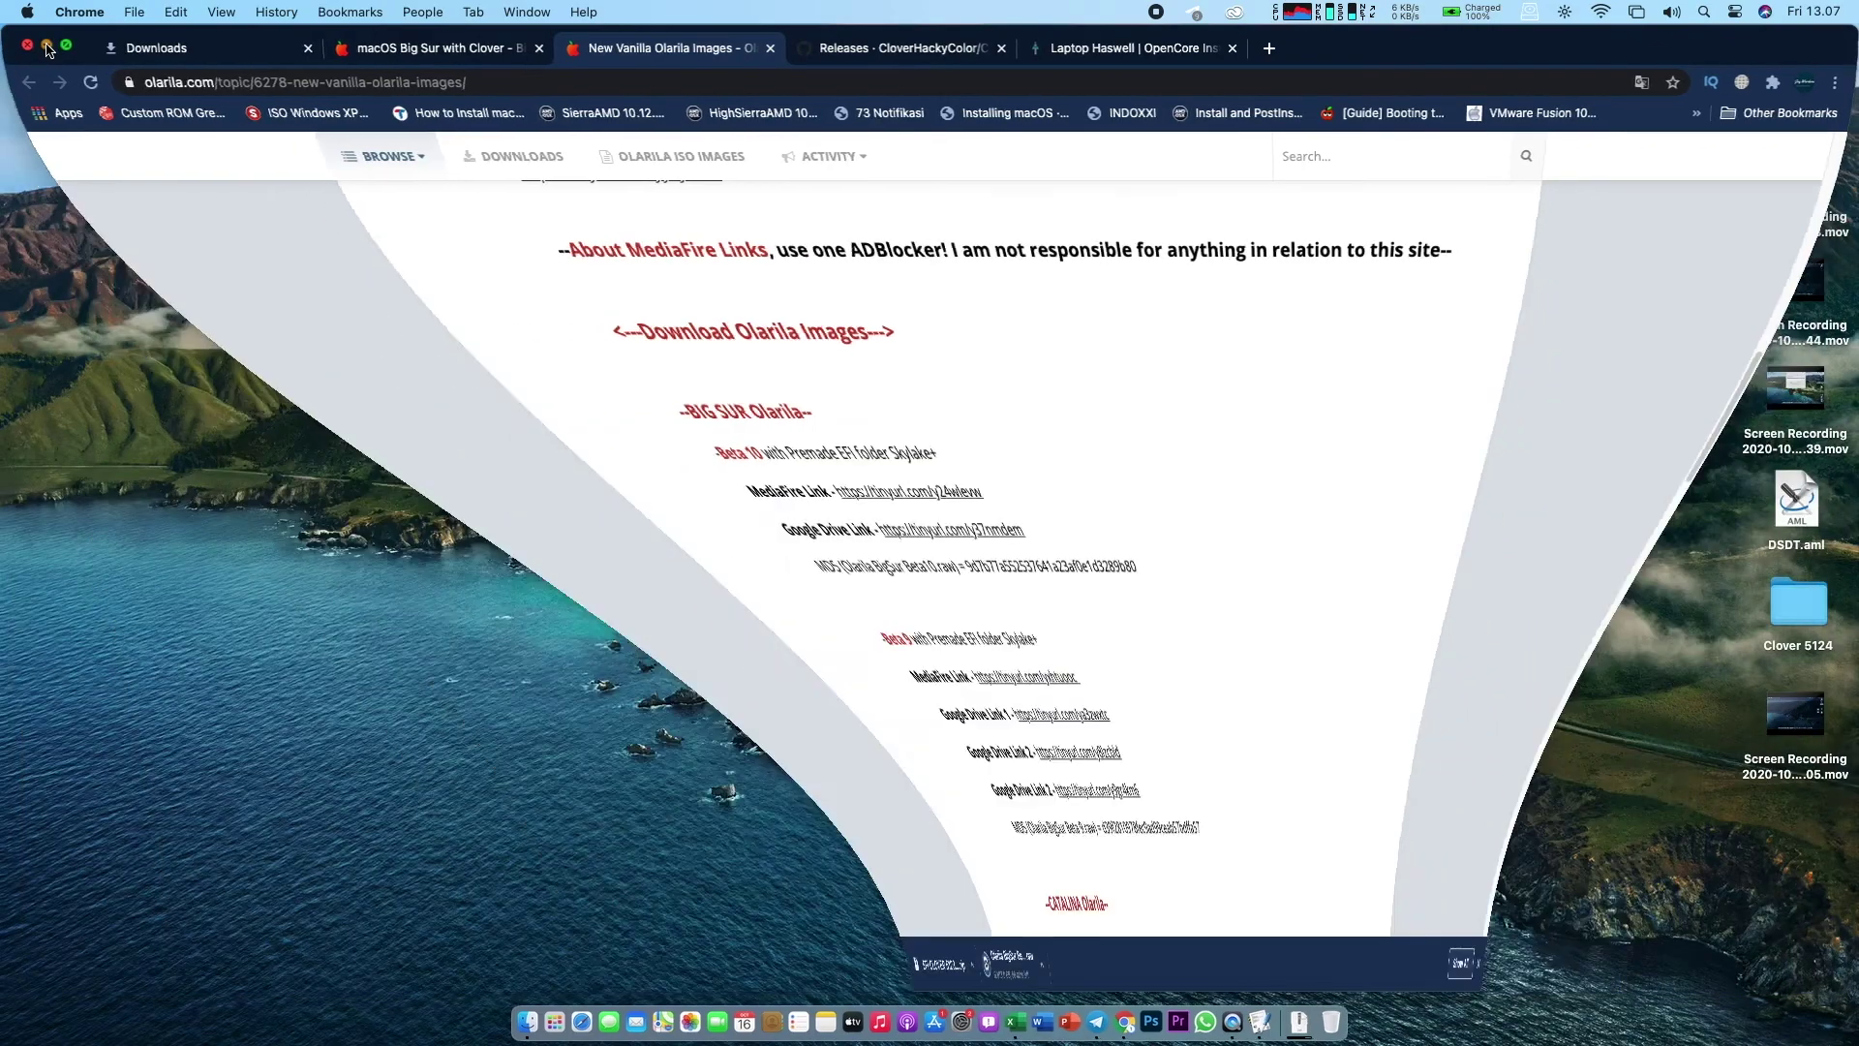